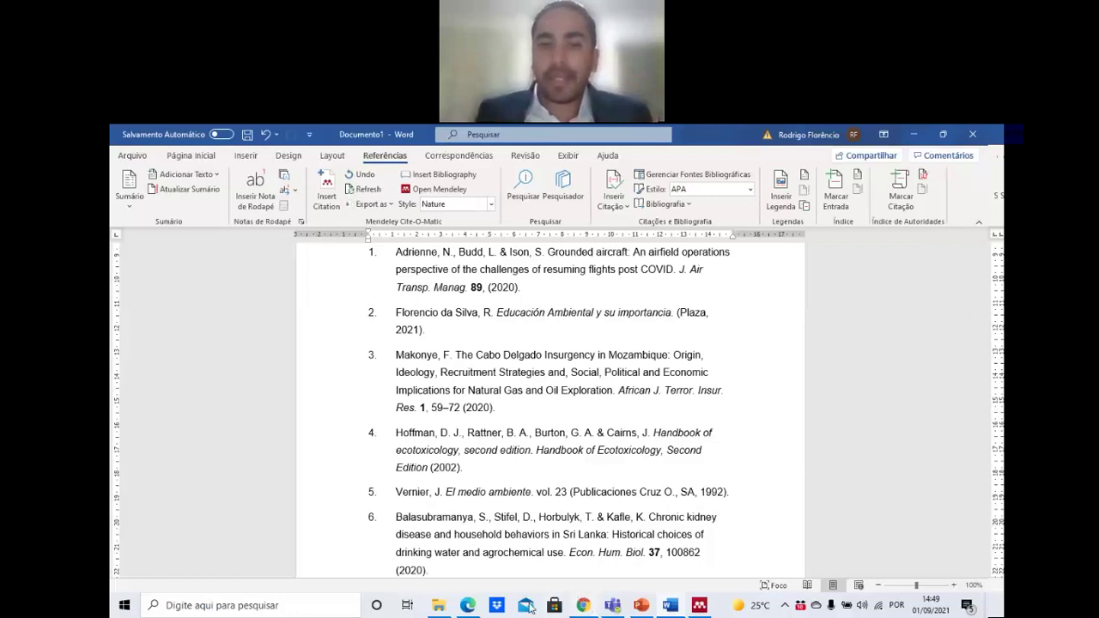
# - Switch from Word to the Mendeley homepage in the Edge browser
pyautogui.click(470, 605)
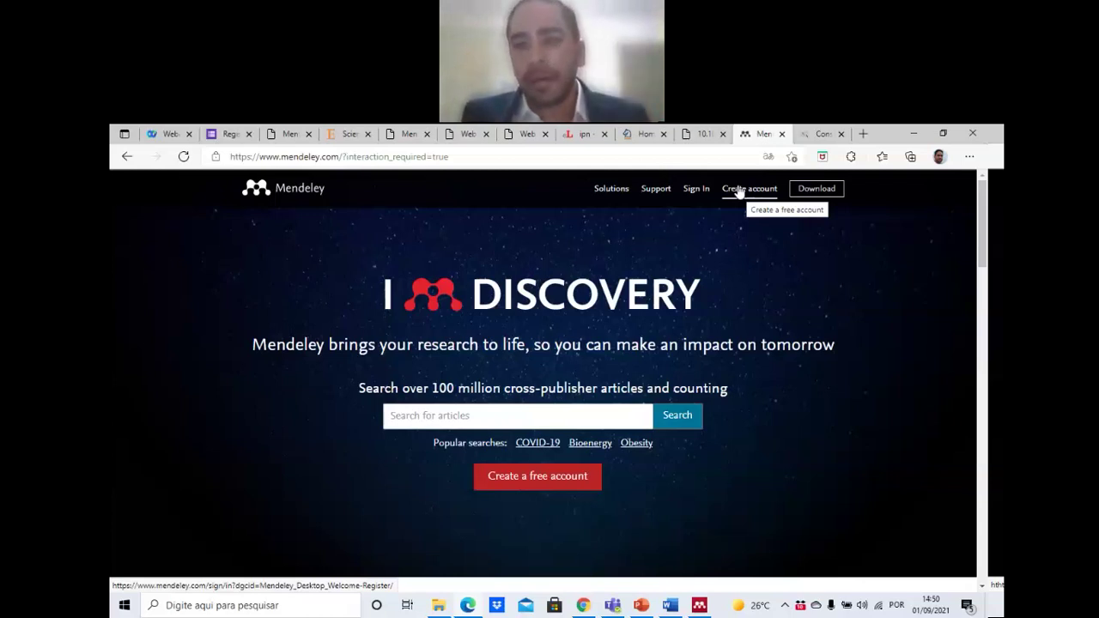
# - Browse the Mendeley homepage and turn the system volume up to 100
pyautogui.scroll(-8, 640, 331)
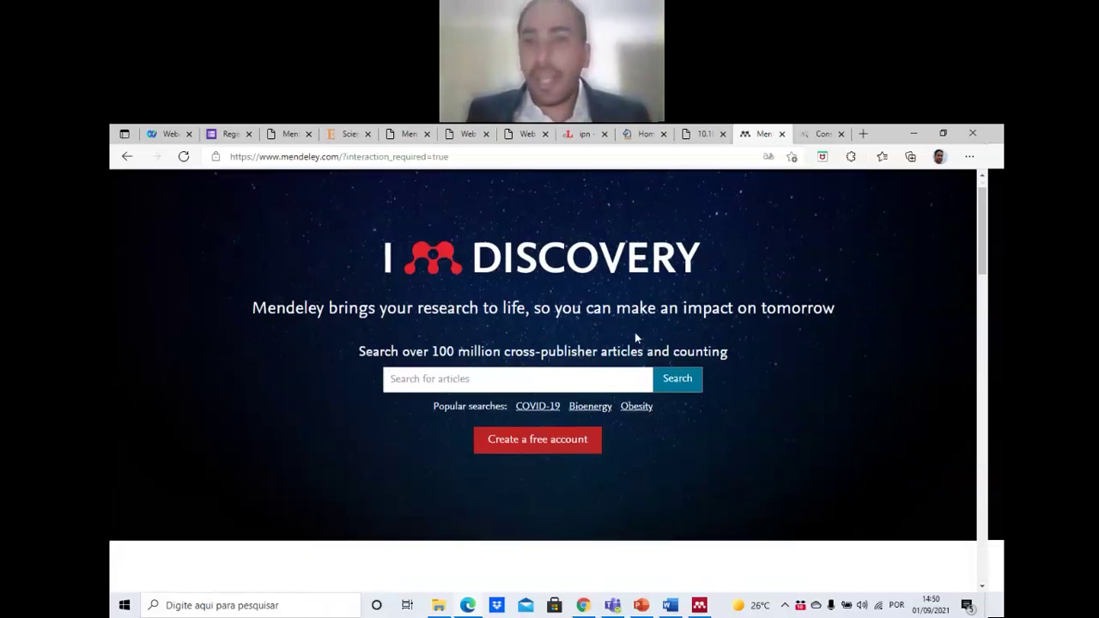
pyautogui.scroll(8, 645, 322)
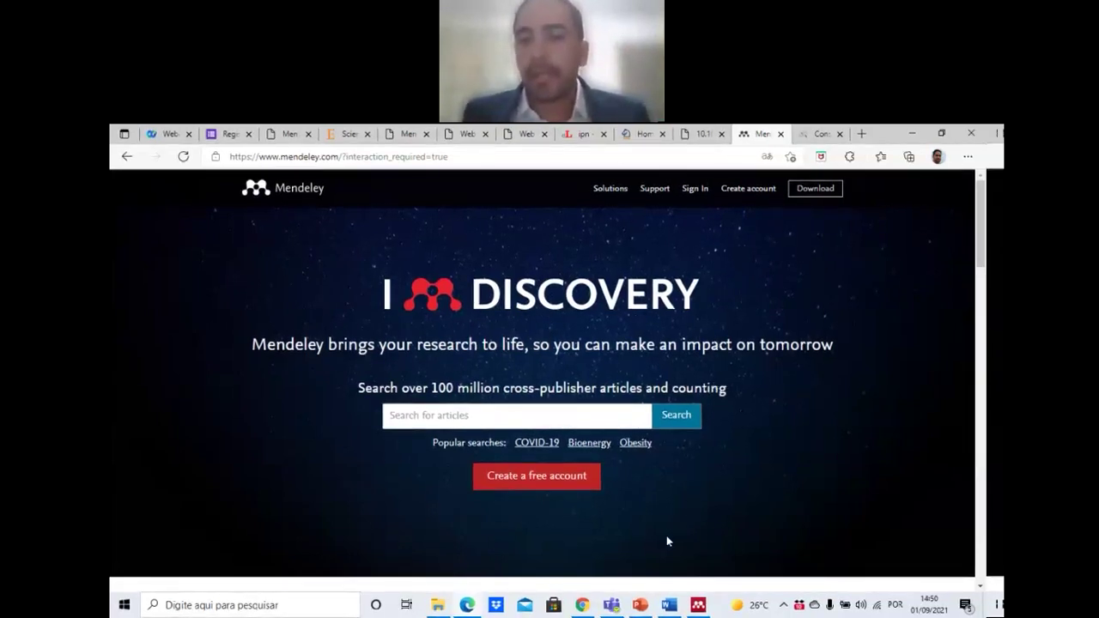
pyautogui.moveTo(638, 608)
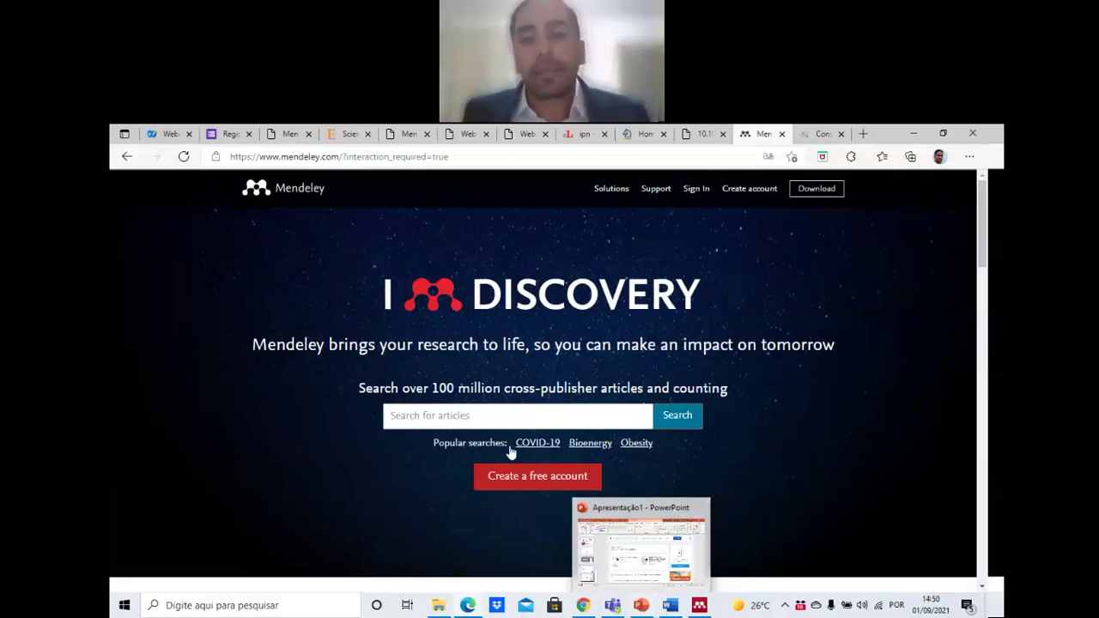
pyautogui.scroll(-3, 541, 378)
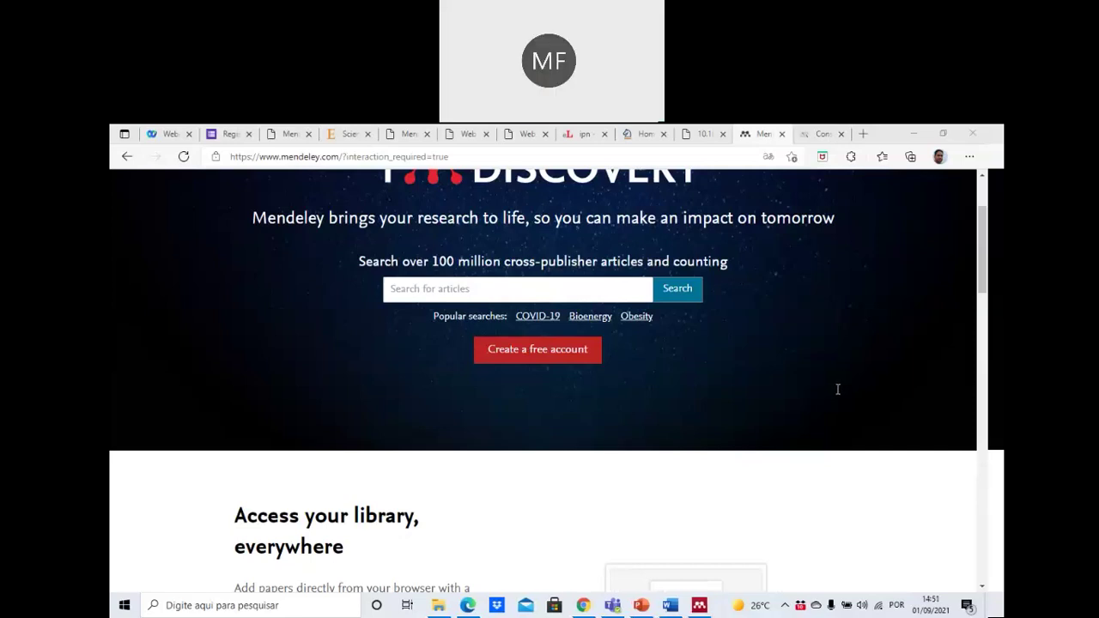
pyautogui.press('XF86AudioRaiseVolume')
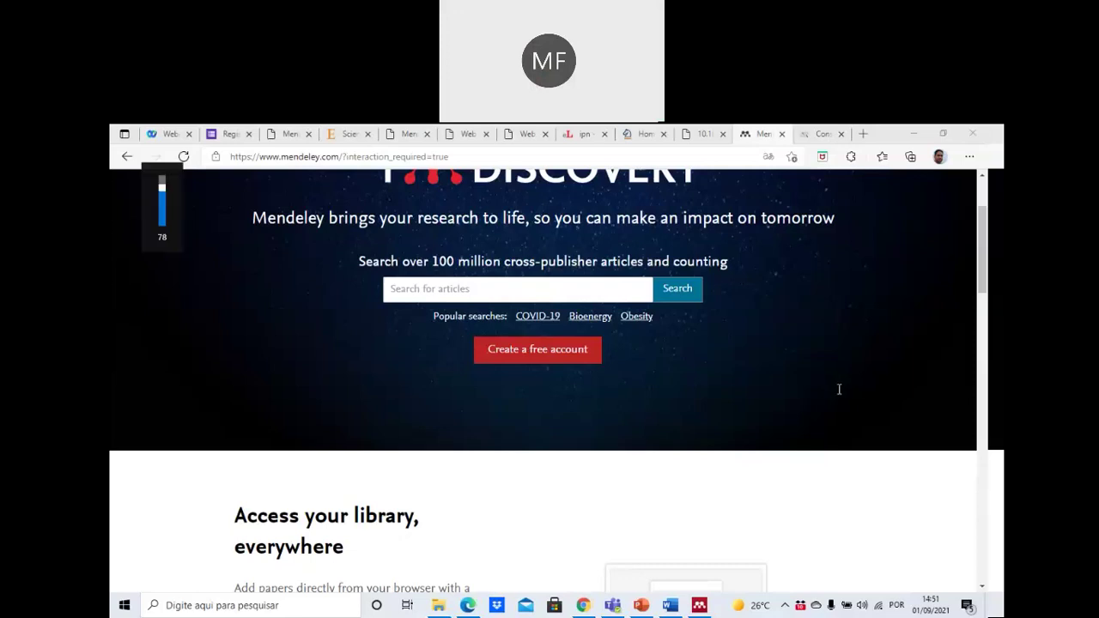
pyautogui.press('XF86AudioRaiseVolume')
pyautogui.press('XF86AudioRaiseVolume')
pyautogui.press('XF86AudioRaiseVolume')
pyautogui.press('XF86AudioRaiseVolume')
pyautogui.press('XF86AudioRaiseVolume')
pyautogui.press('XF86AudioRaiseVolume')
pyautogui.press('XF86AudioRaiseVolume')
pyautogui.press('XF86AudioRaiseVolume')
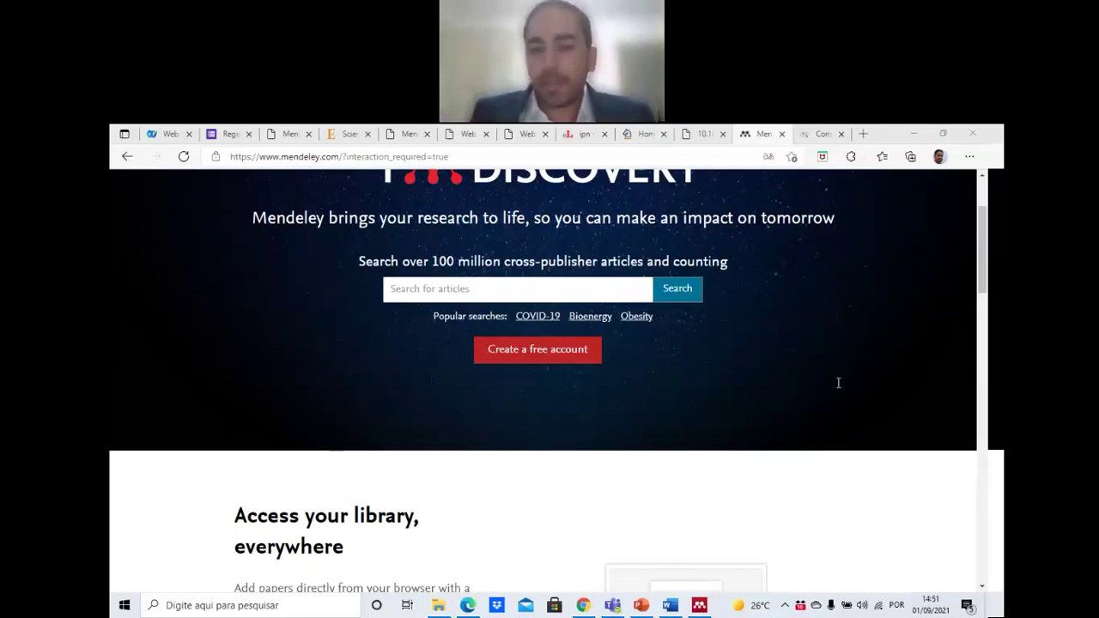
# - Return to Word at the top of the cited paragraph and its Referencias list
pyautogui.click(665, 604)
pyautogui.scroll(5, 662, 417)
pyautogui.scroll(2, 662, 416)
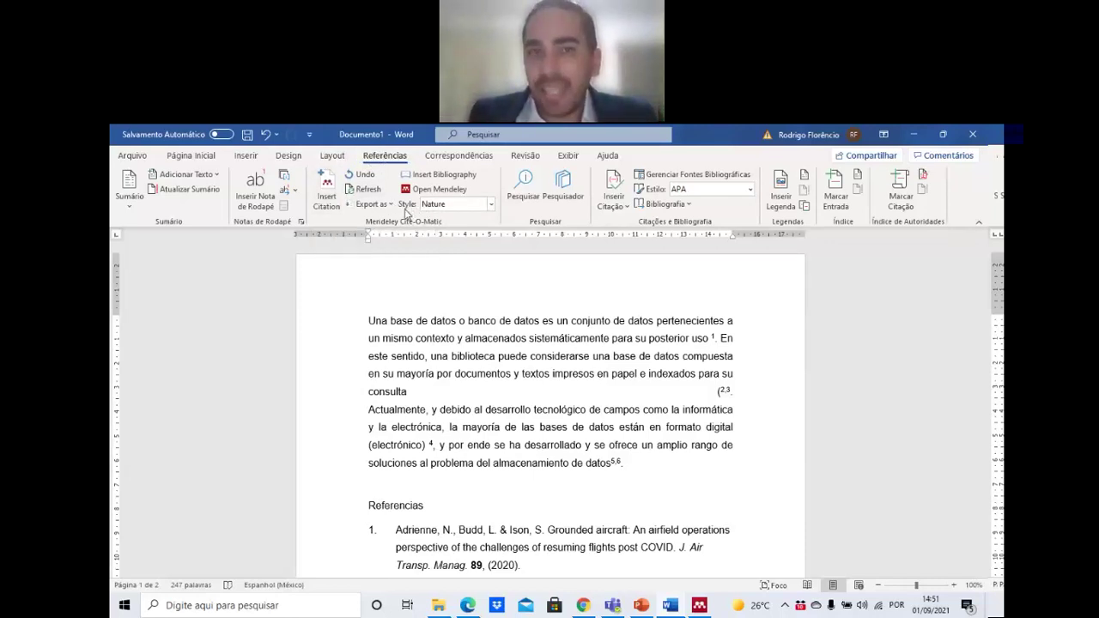
# - Choose More Styles... from the Mendeley citation style list to open the Citation Styles manager
pyautogui.click(492, 206)
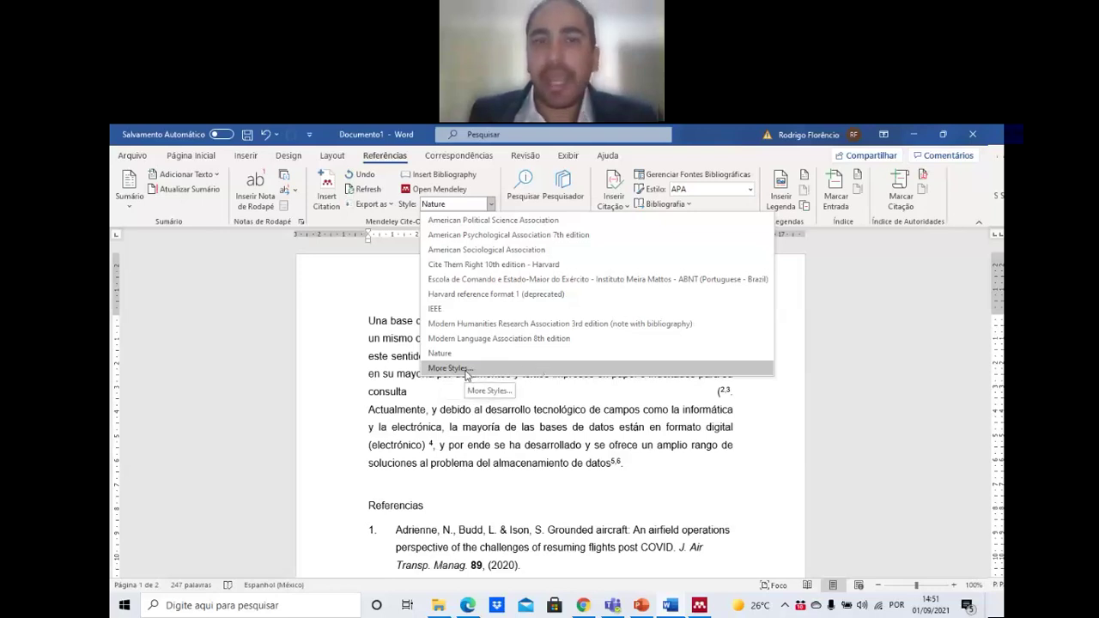
pyautogui.click(466, 371)
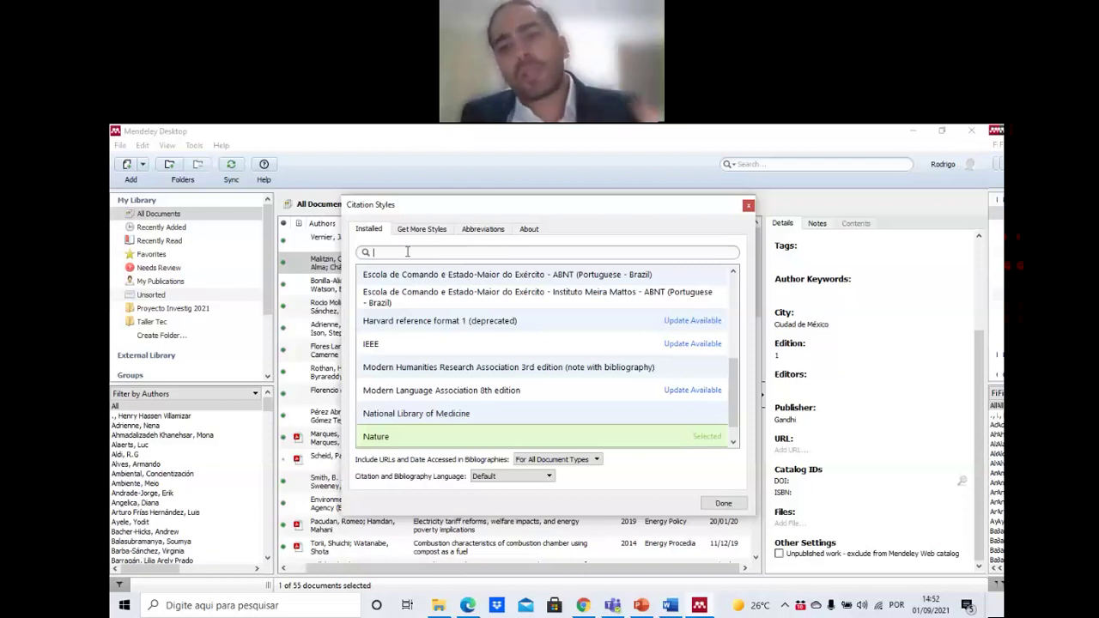
# - Search the installed citation styles for 'el', 'chi' and 'apa'
pyautogui.click(410, 251)
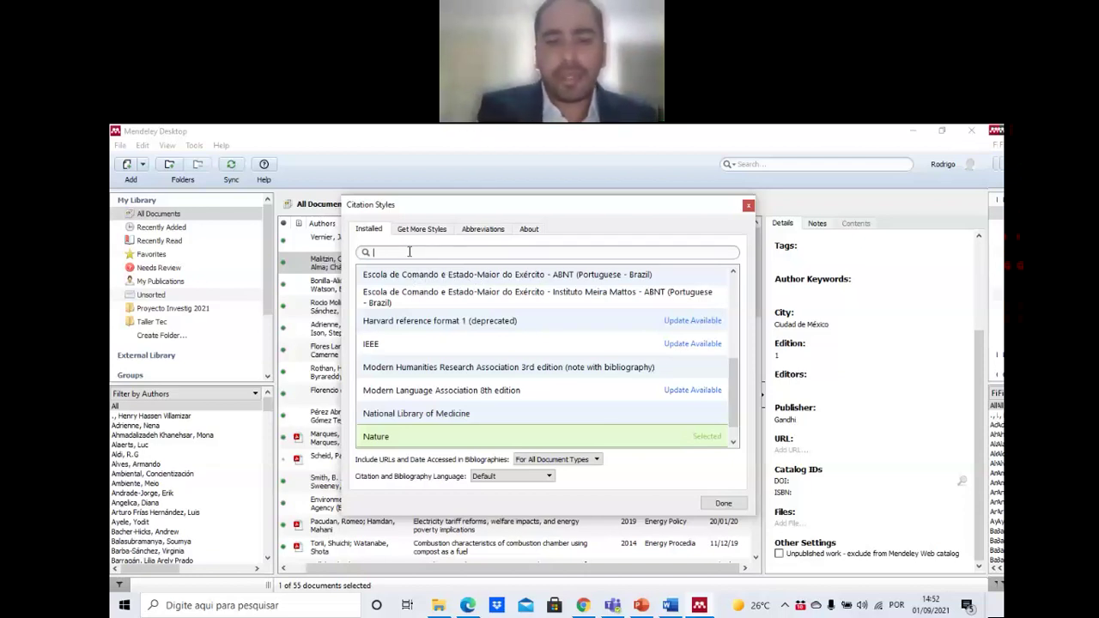
pyautogui.write('el')
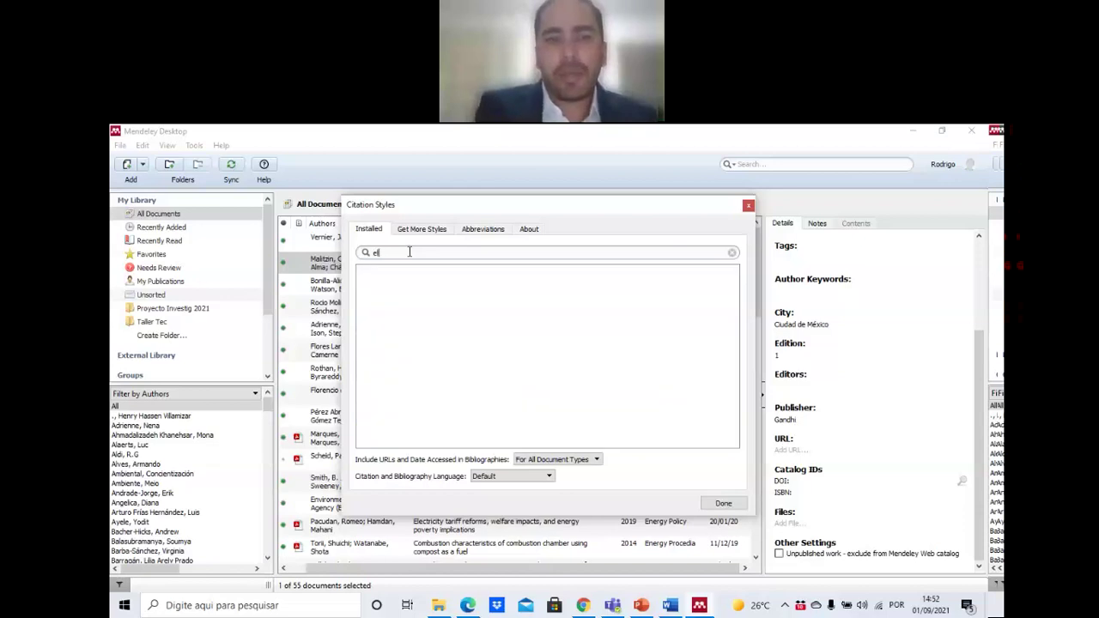
pyautogui.press('BackSpace')
pyautogui.press('BackSpace')
pyautogui.write('c')
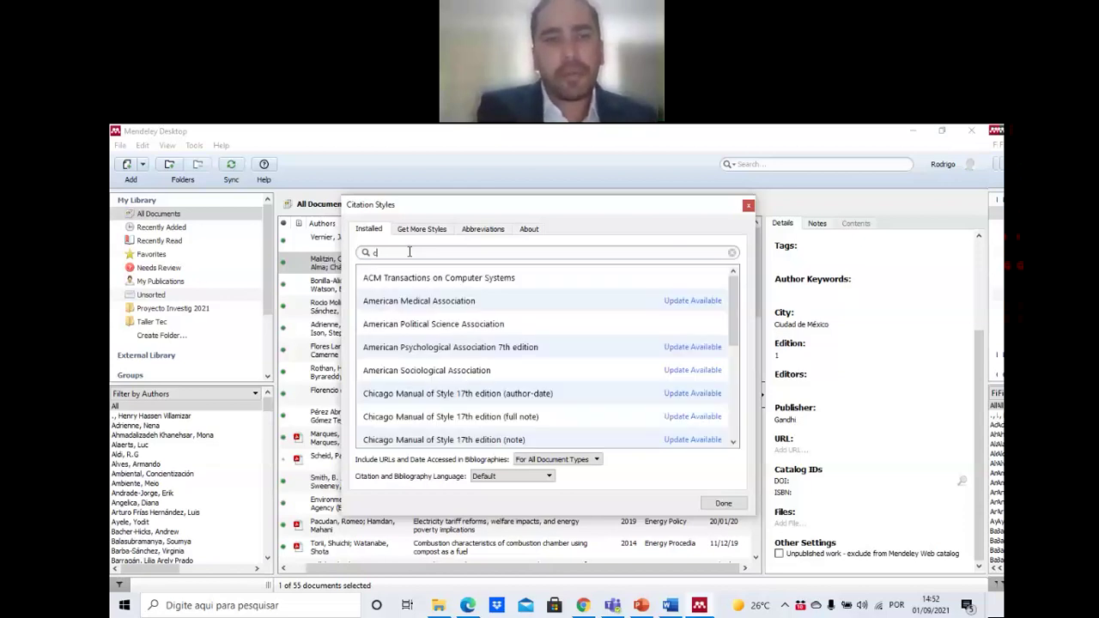
pyautogui.write('hi')
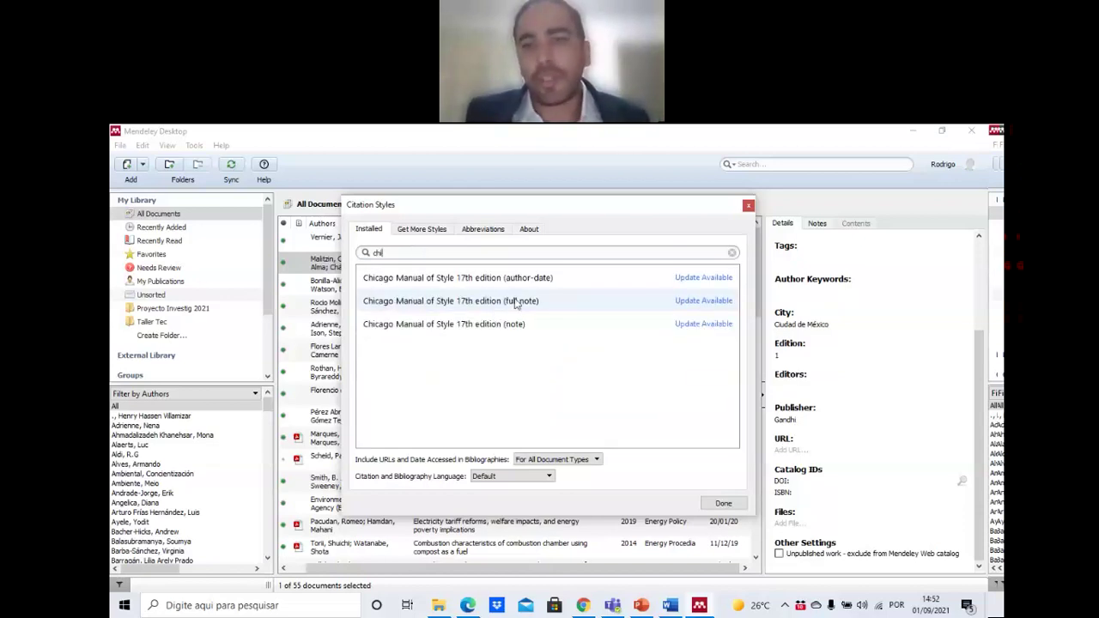
pyautogui.press('BackSpace')
pyautogui.press('BackSpace')
pyautogui.press('BackSpace')
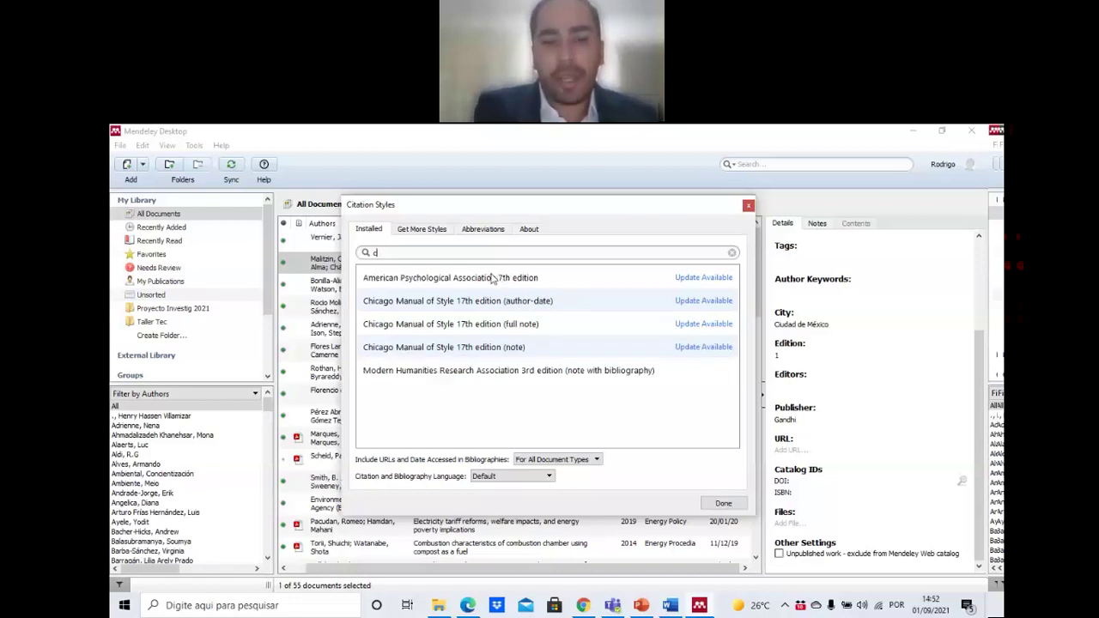
pyautogui.write('apa')
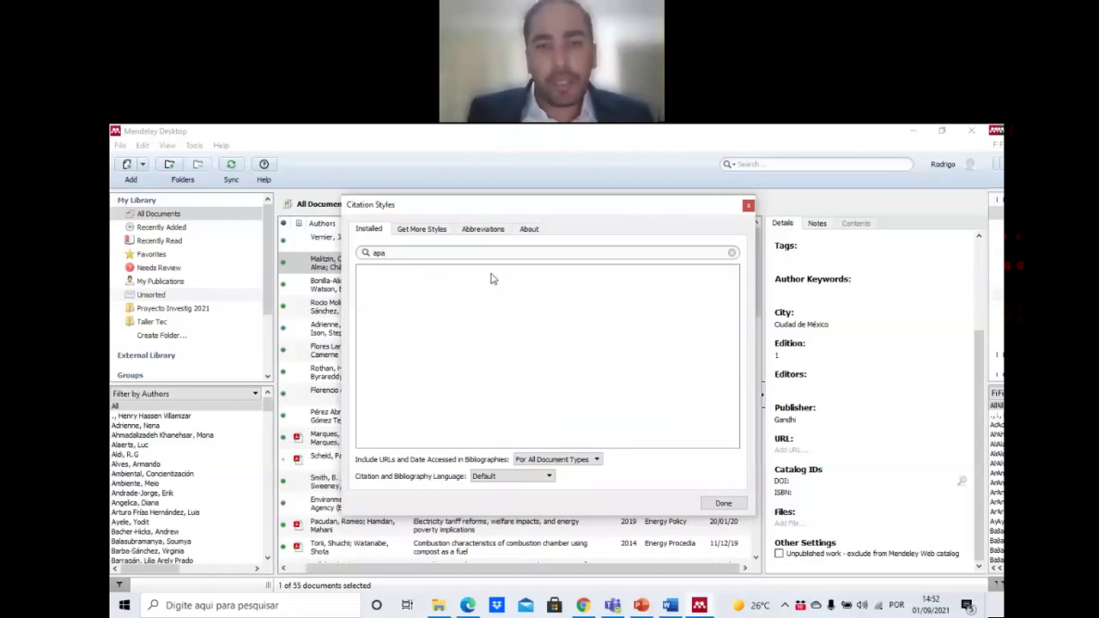
pyautogui.press('BackSpace')
pyautogui.press('BackSpace')
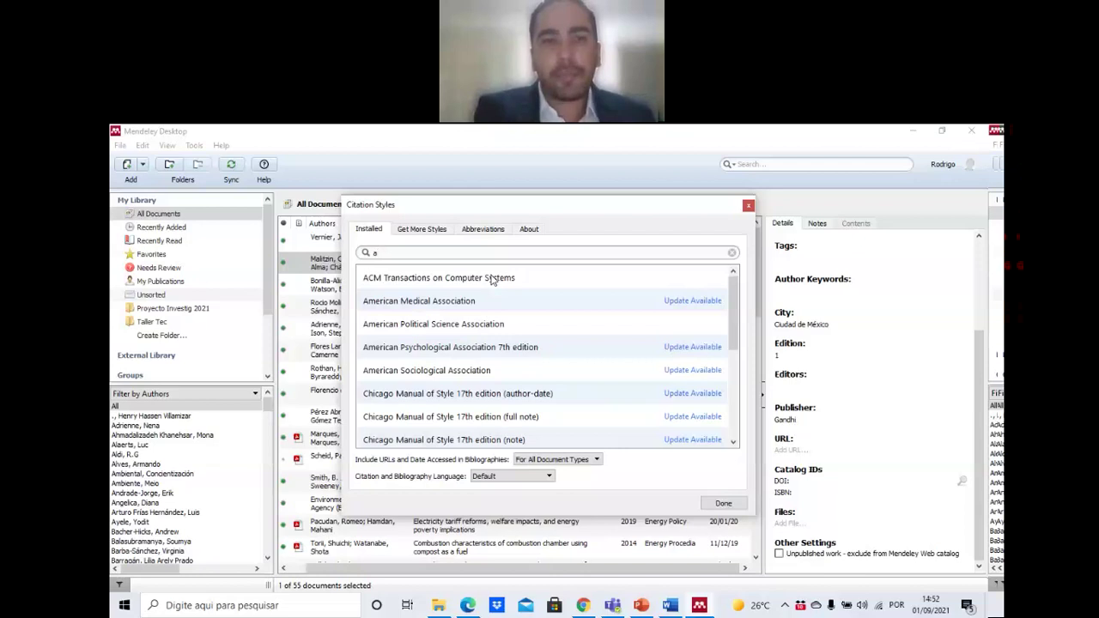
# - Try 'pa', 'apa' and 'phy' searches, clear the box, and close Citation Styles keeping Nature
pyautogui.write('pa')
pyautogui.press('BackSpace')
pyautogui.press('BackSpace')
pyautogui.press('BackSpace')
pyautogui.write('apa')
pyautogui.press('BackSpace')
pyautogui.press('BackSpace')
pyautogui.press('BackSpace')
pyautogui.write('p')
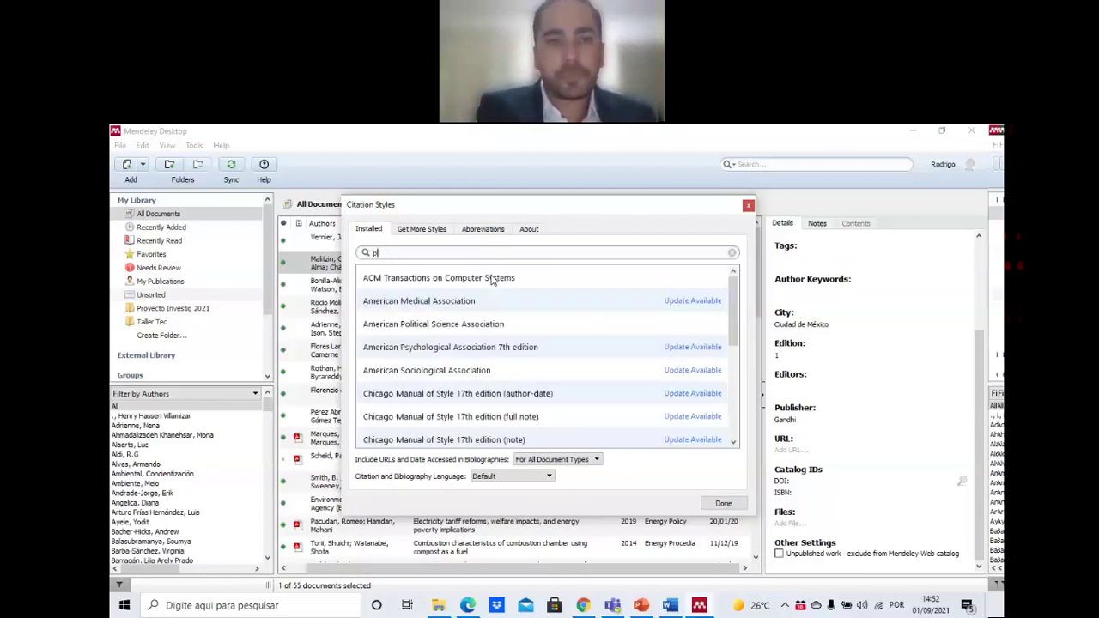
pyautogui.write('hy')
pyautogui.press('BackSpace')
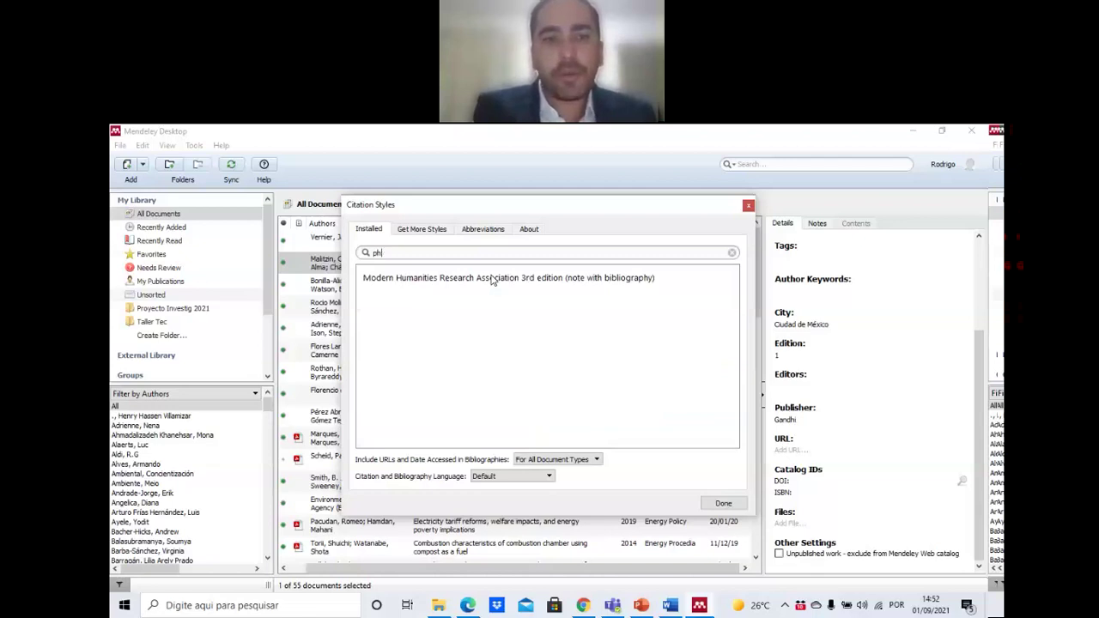
pyautogui.press('BackSpace')
pyautogui.press('BackSpace')
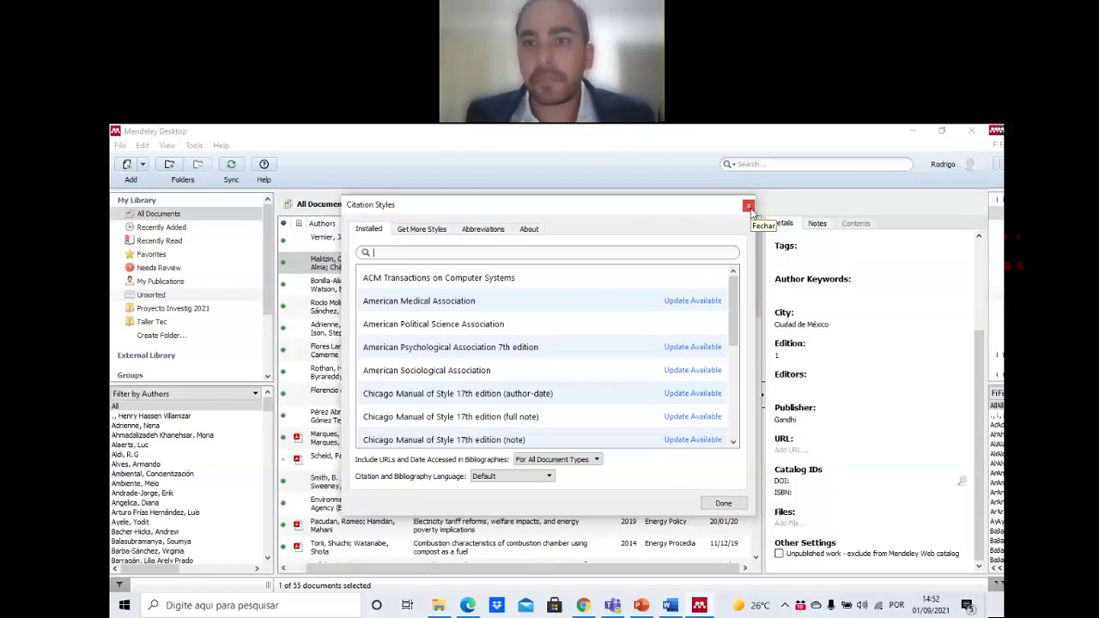
pyautogui.click(748, 206)
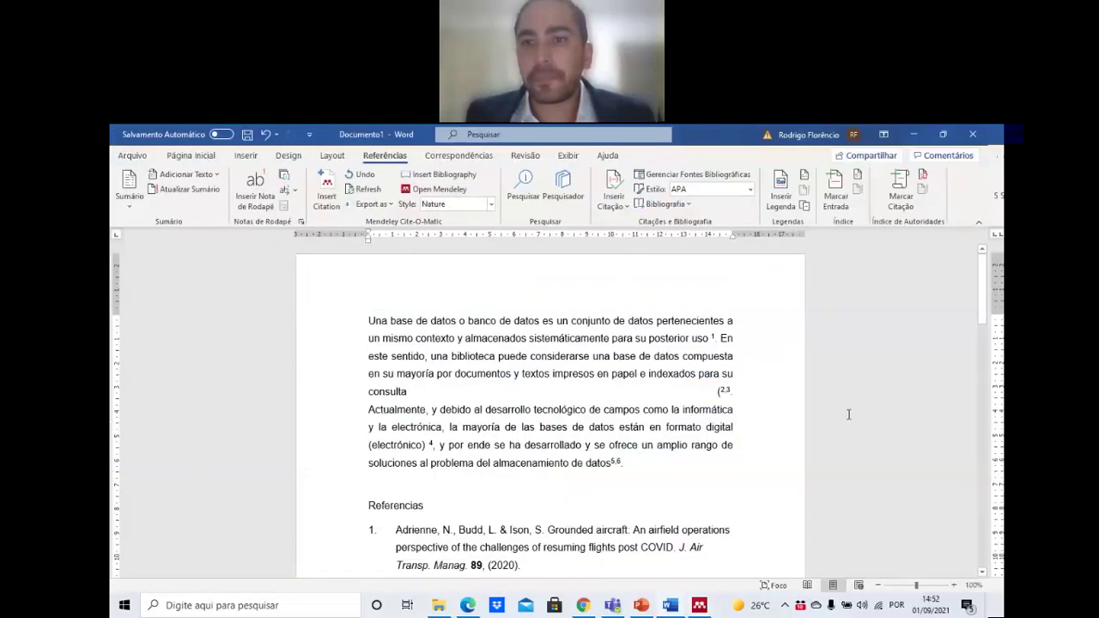
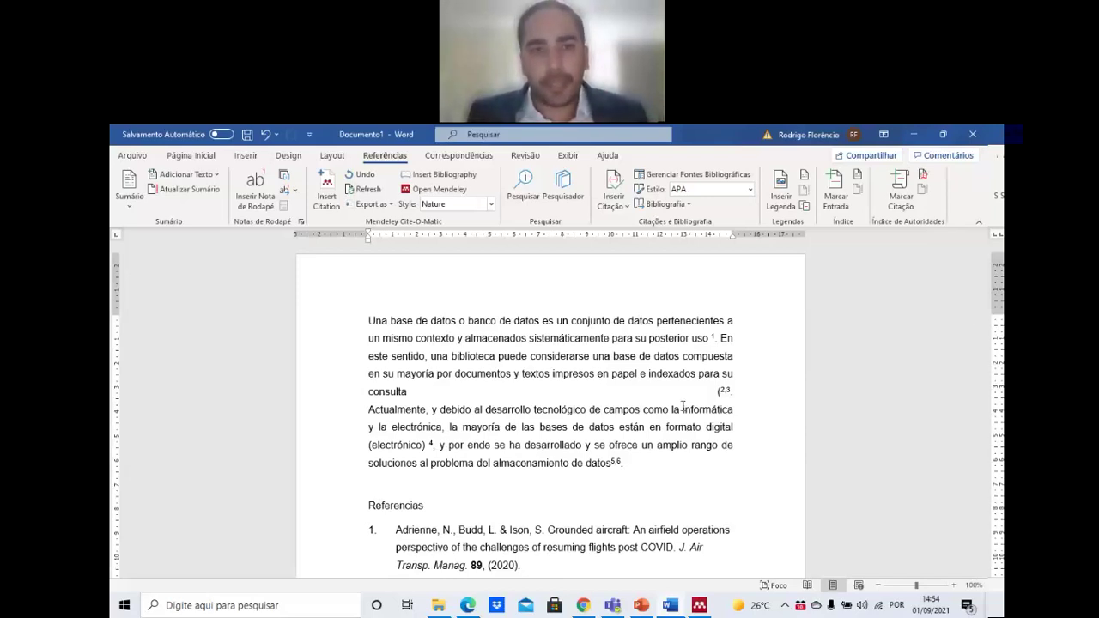
# - Bring the Mendeley Desktop library in front of Word and open its add-documents options
pyautogui.click(700, 606)
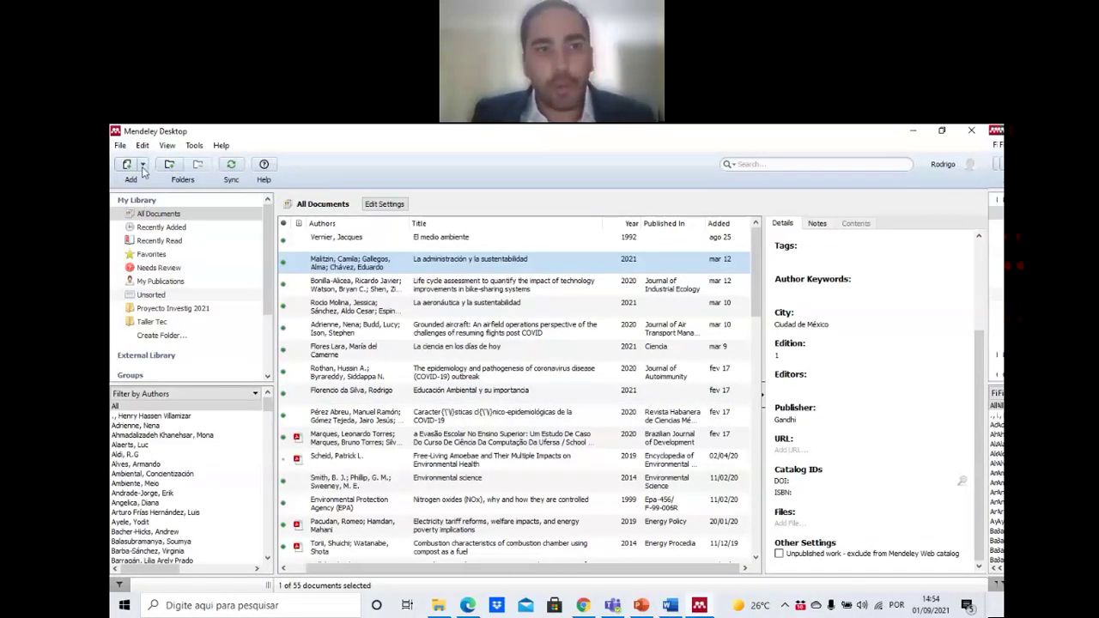
pyautogui.click(144, 165)
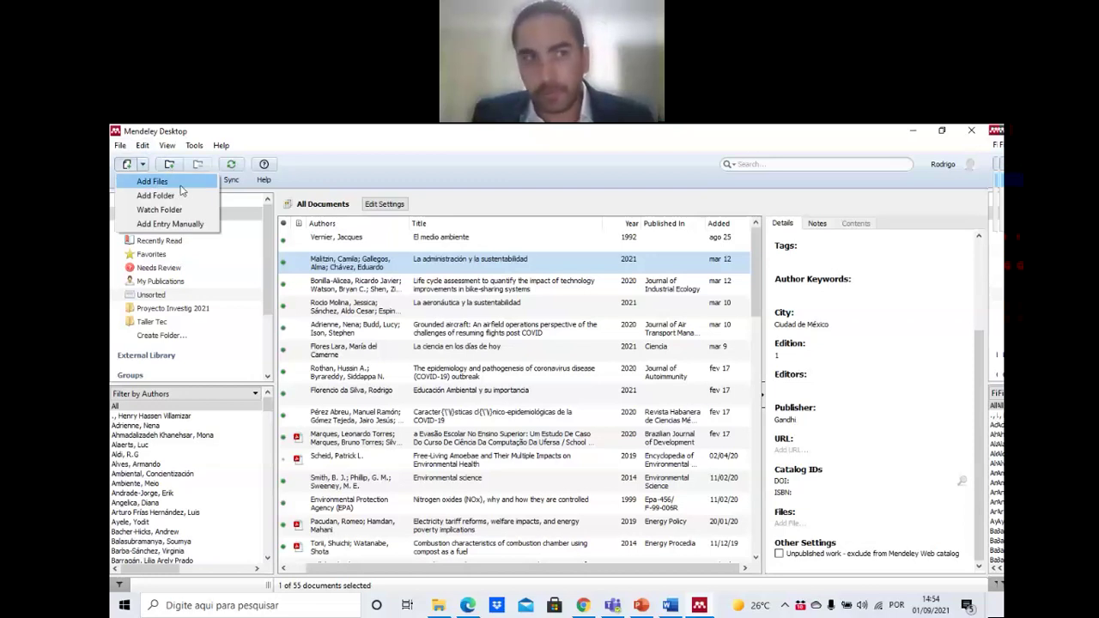
pyautogui.click(181, 184)
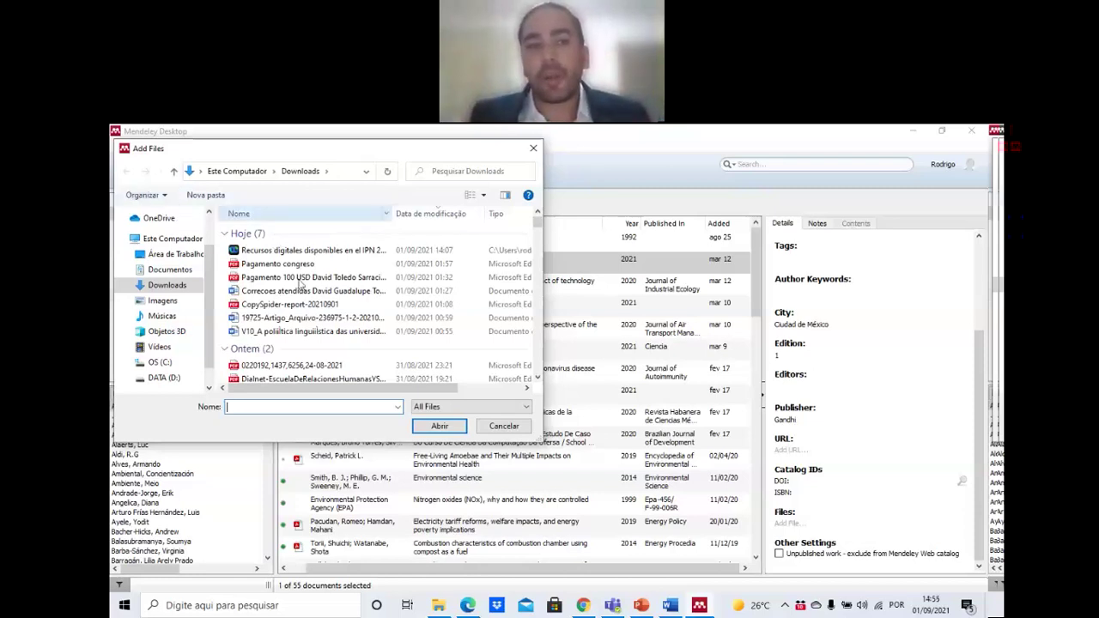
pyautogui.scroll(-10, 330, 297)
pyautogui.scroll(-10, 330, 297)
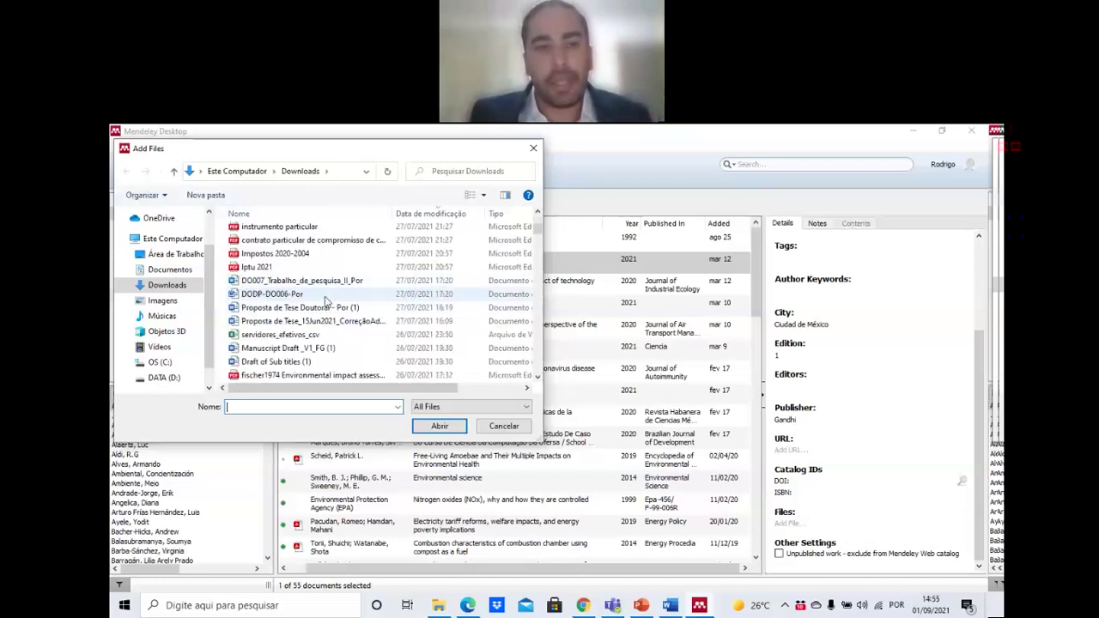
pyautogui.scroll(-10, 313, 321)
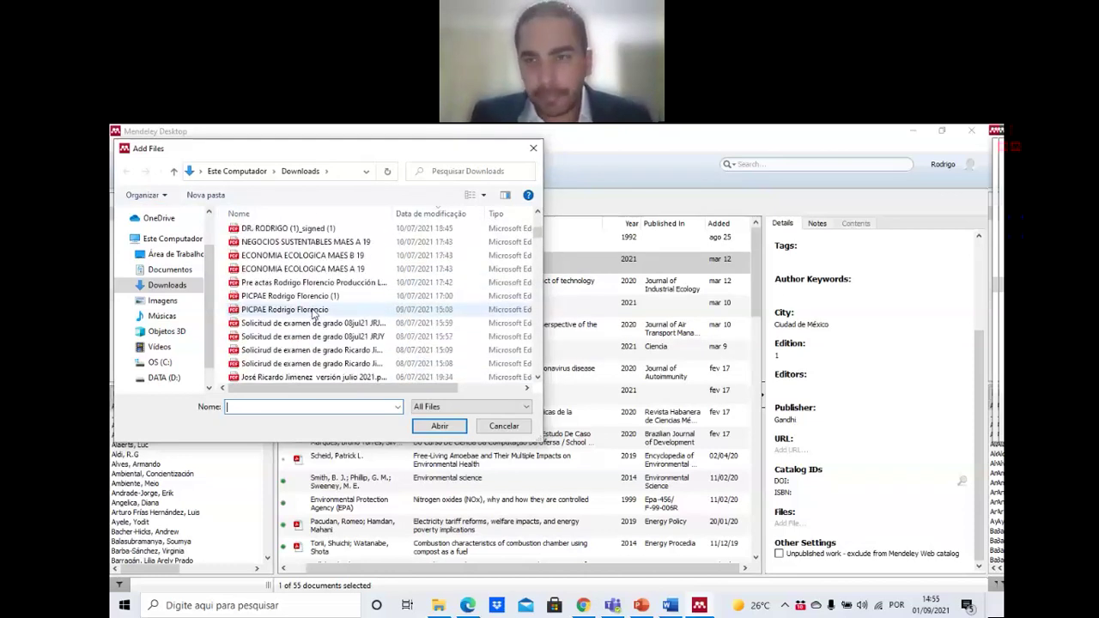
pyautogui.scroll(-4, 312, 315)
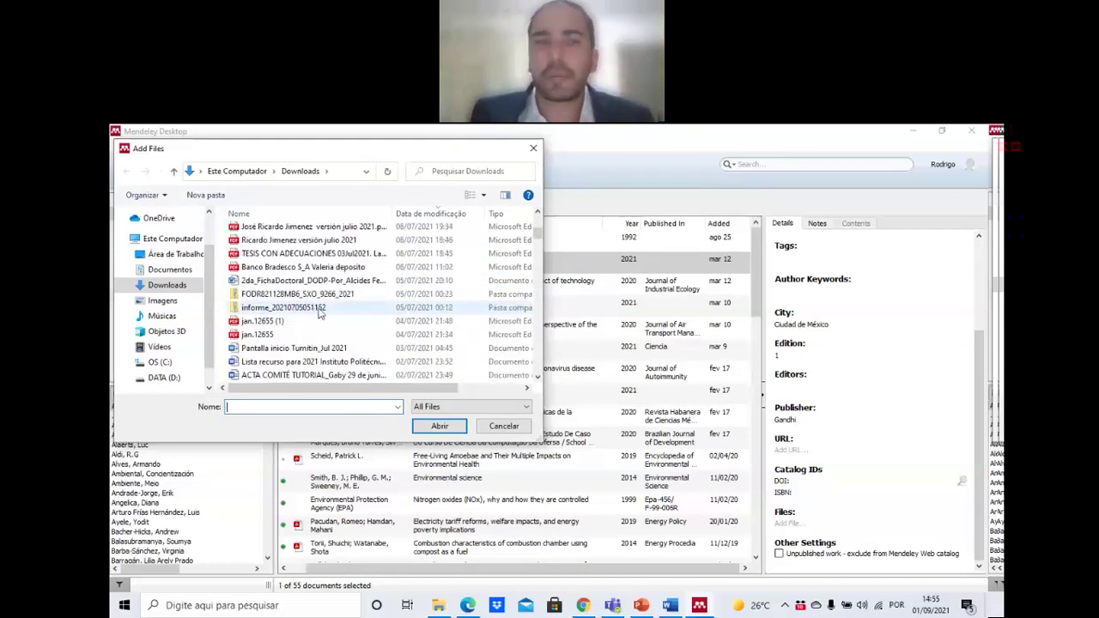
pyautogui.scroll(-3, 319, 307)
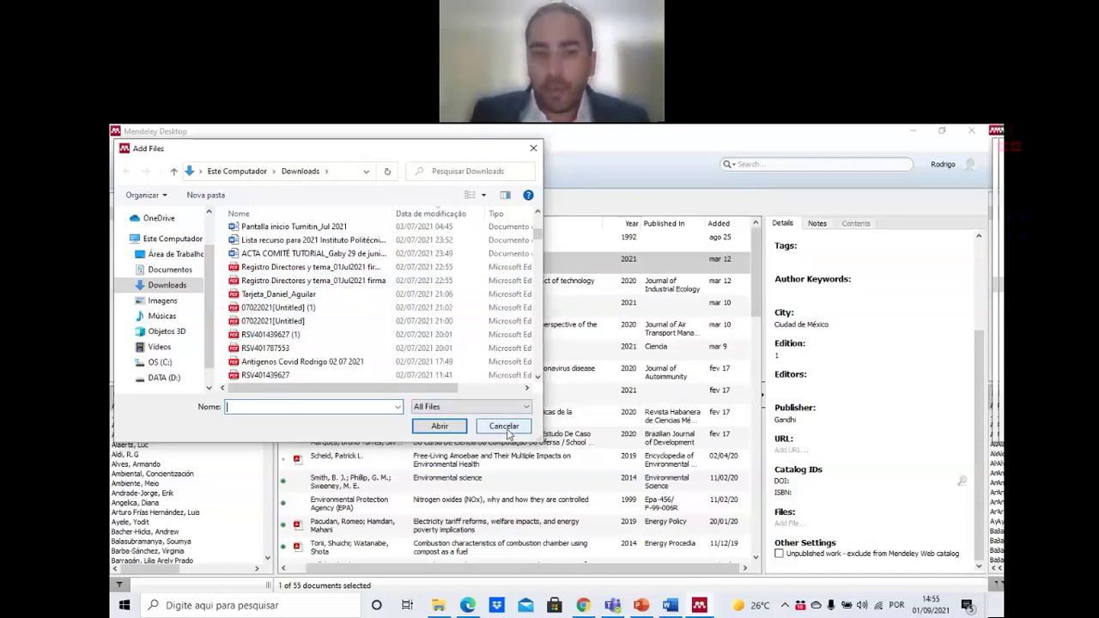
pyautogui.click(504, 426)
pyautogui.scroll(-10, 514, 441)
pyautogui.scroll(6, 518, 443)
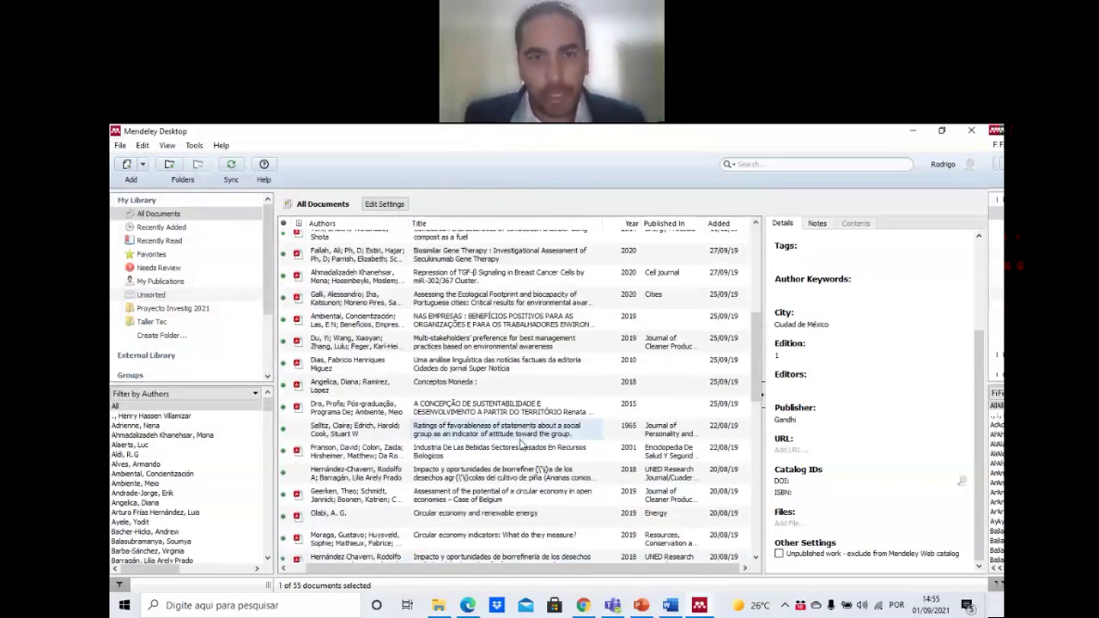
pyautogui.scroll(5, 520, 442)
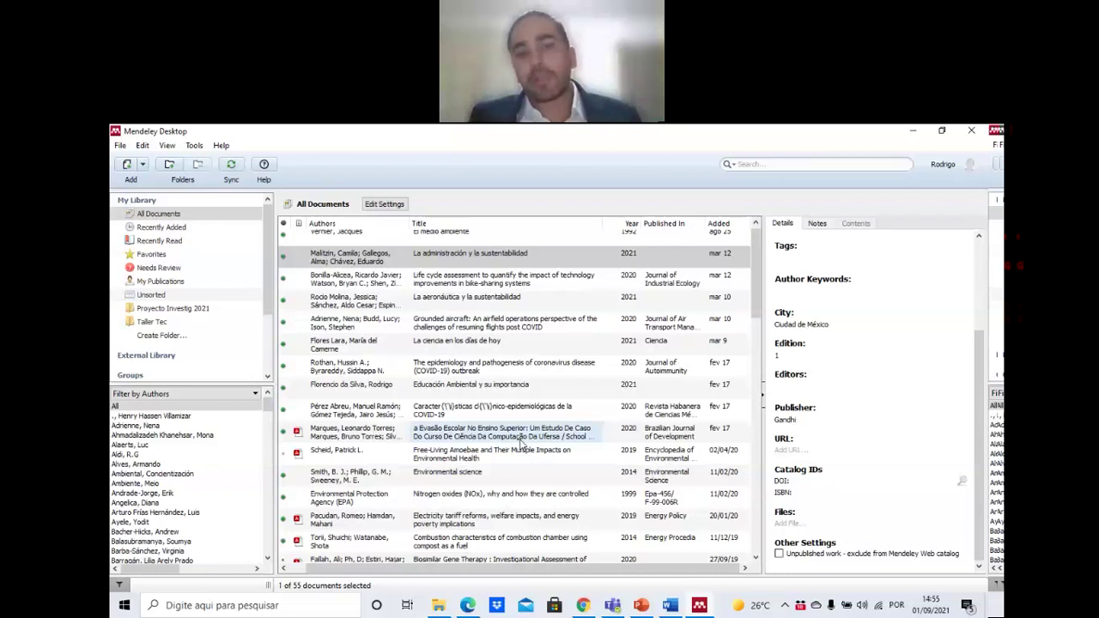
pyautogui.scroll(1, 521, 443)
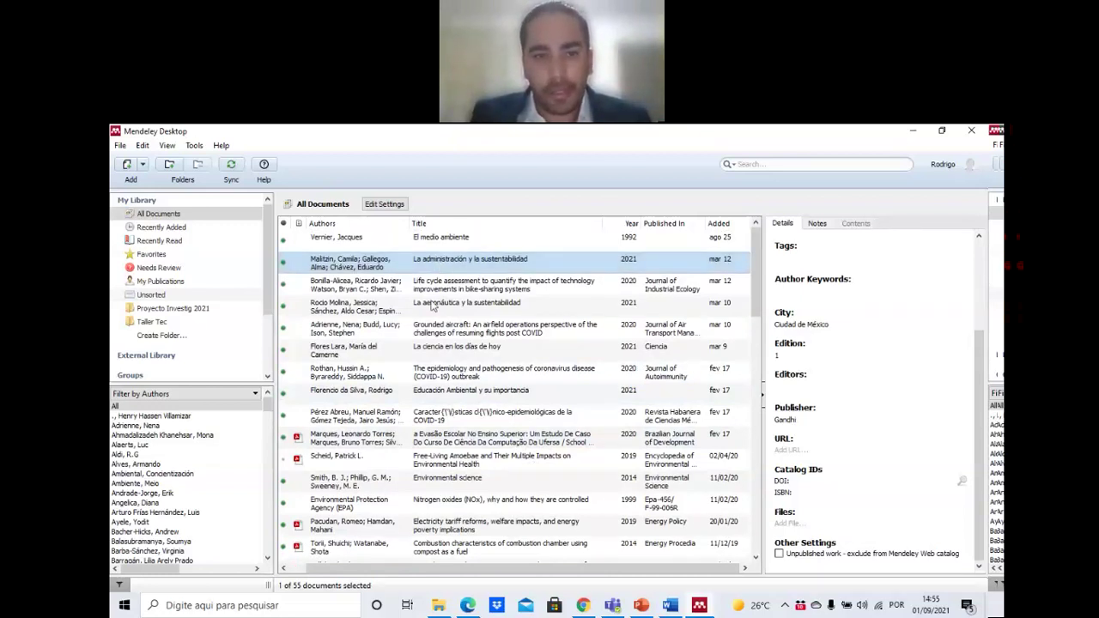
# - Open the PDF of 'A Evasão Escolar no Ensino Superior' in its own tab
pyautogui.doubleClick(415, 440)
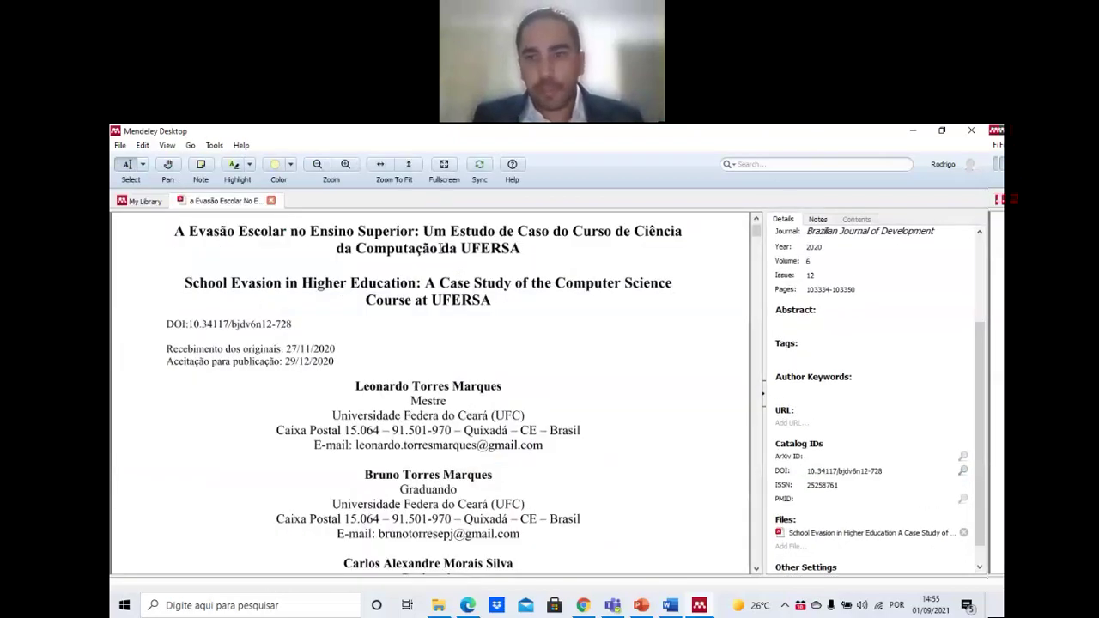
pyautogui.scroll(-1, 378, 300)
pyautogui.scroll(1, 379, 300)
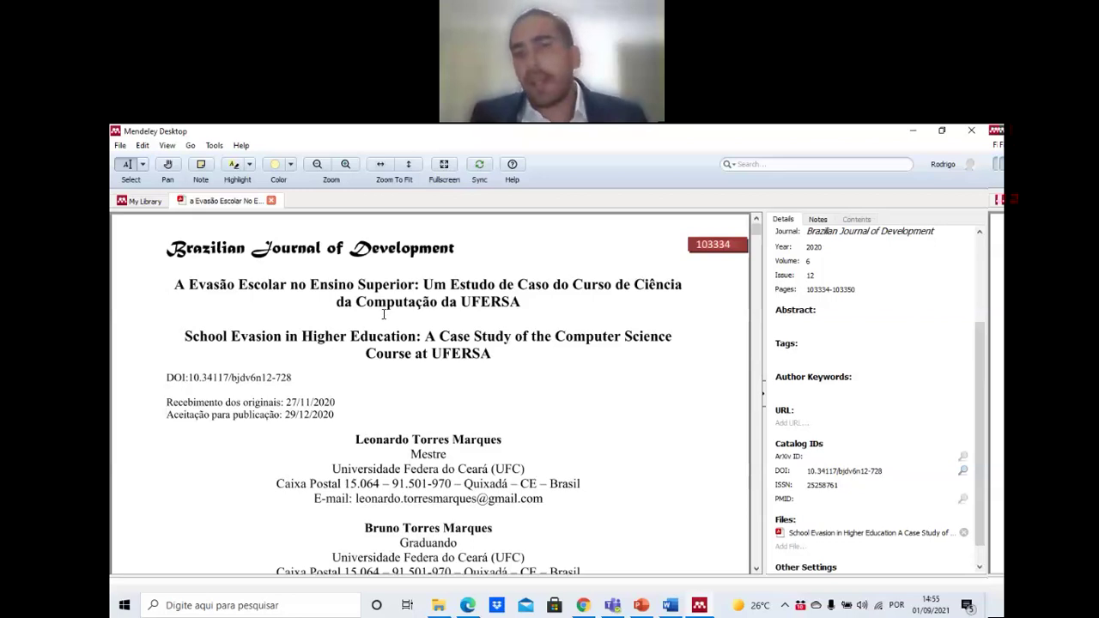
pyautogui.scroll(-4, 388, 315)
pyautogui.scroll(4, 394, 309)
pyautogui.scroll(-1, 394, 309)
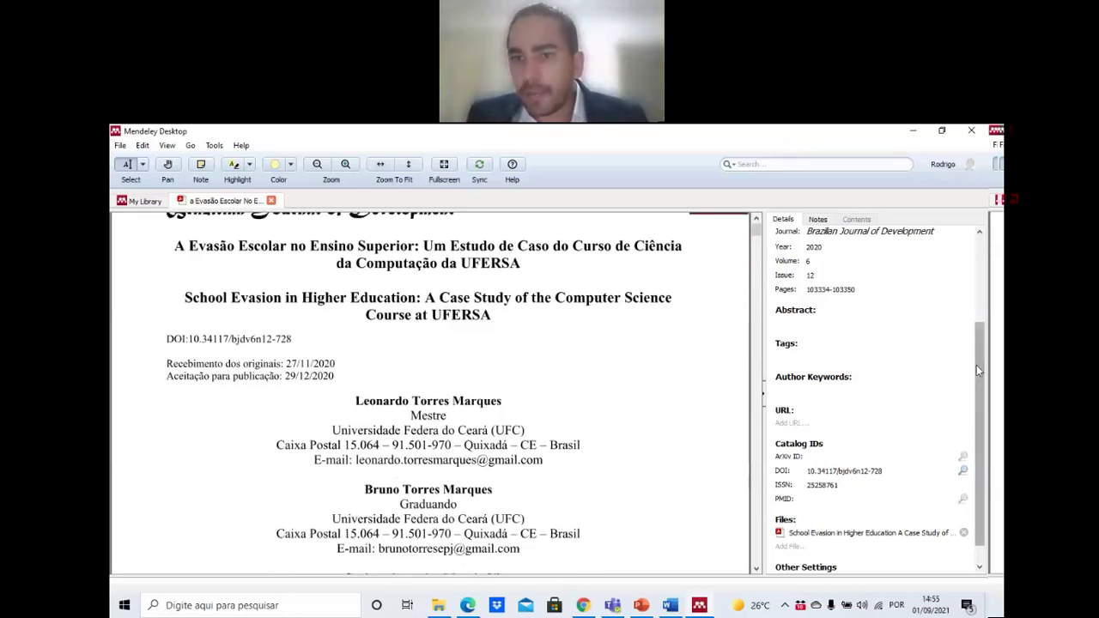
pyautogui.moveTo(976, 365); pyautogui.dragTo(981, 269)
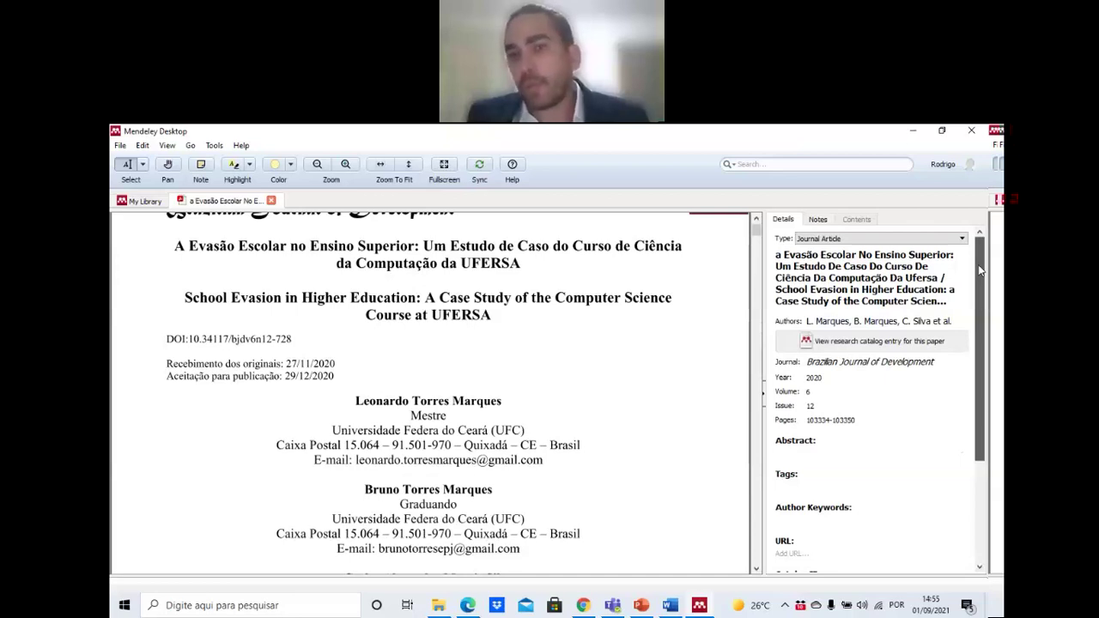
# - Select the English part of the article's title in the Details panel
pyautogui.click(945, 301)
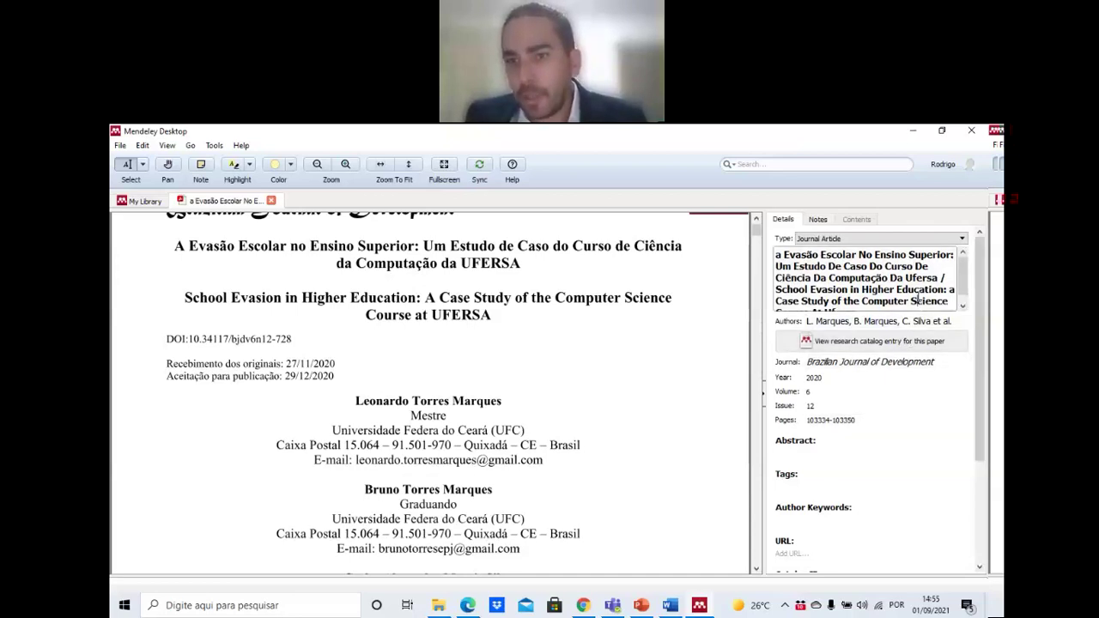
pyautogui.moveTo(948, 301); pyautogui.dragTo(771, 288)
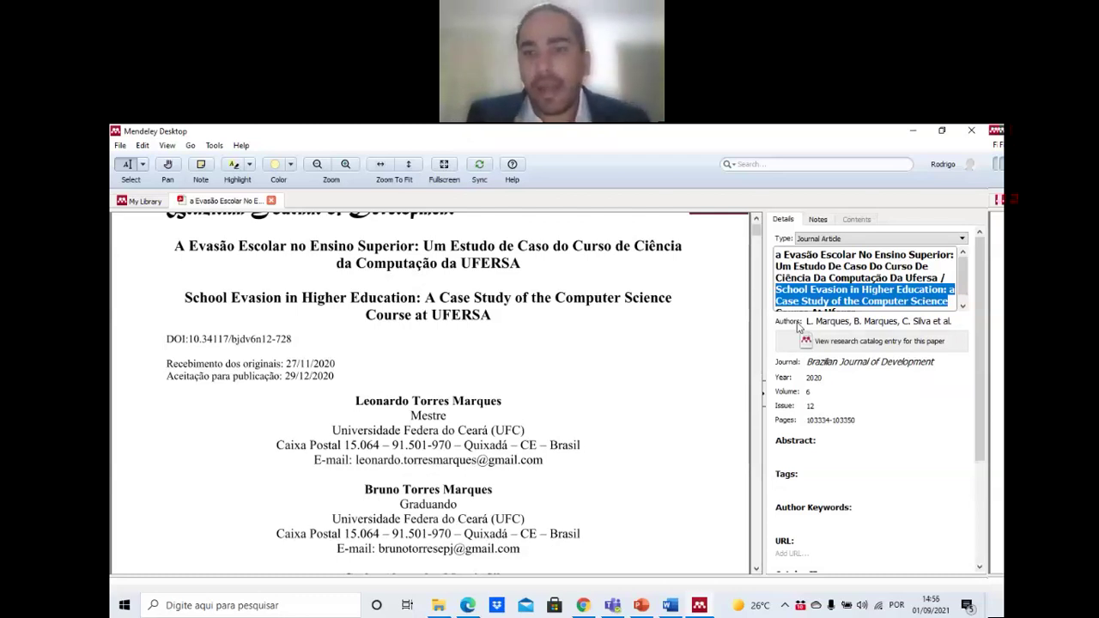
pyautogui.click(859, 308)
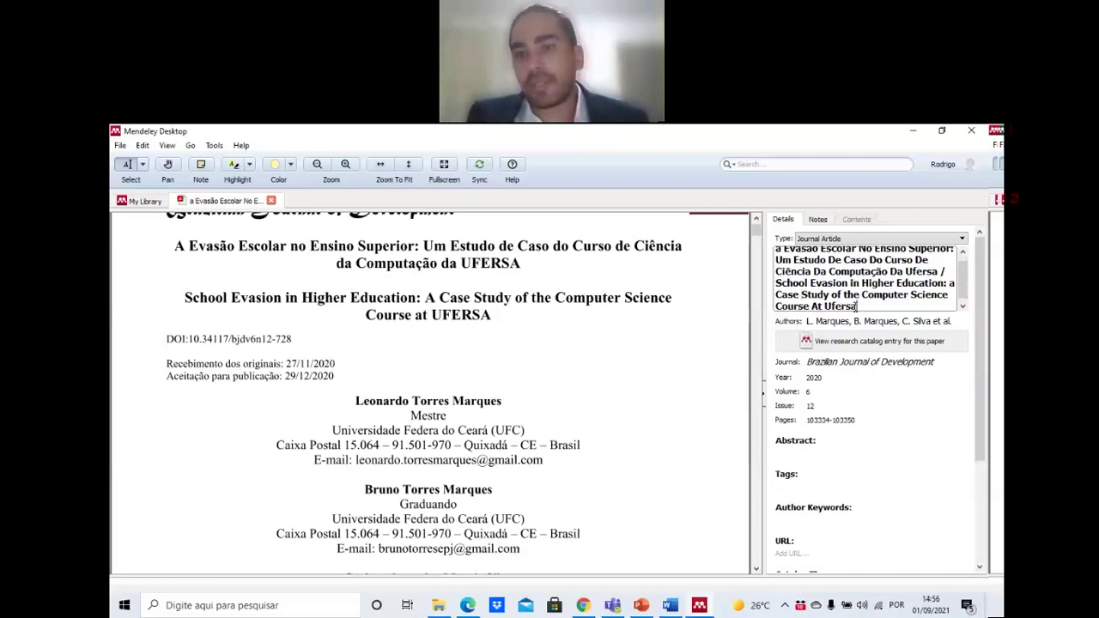
pyautogui.scroll(-3, 807, 284)
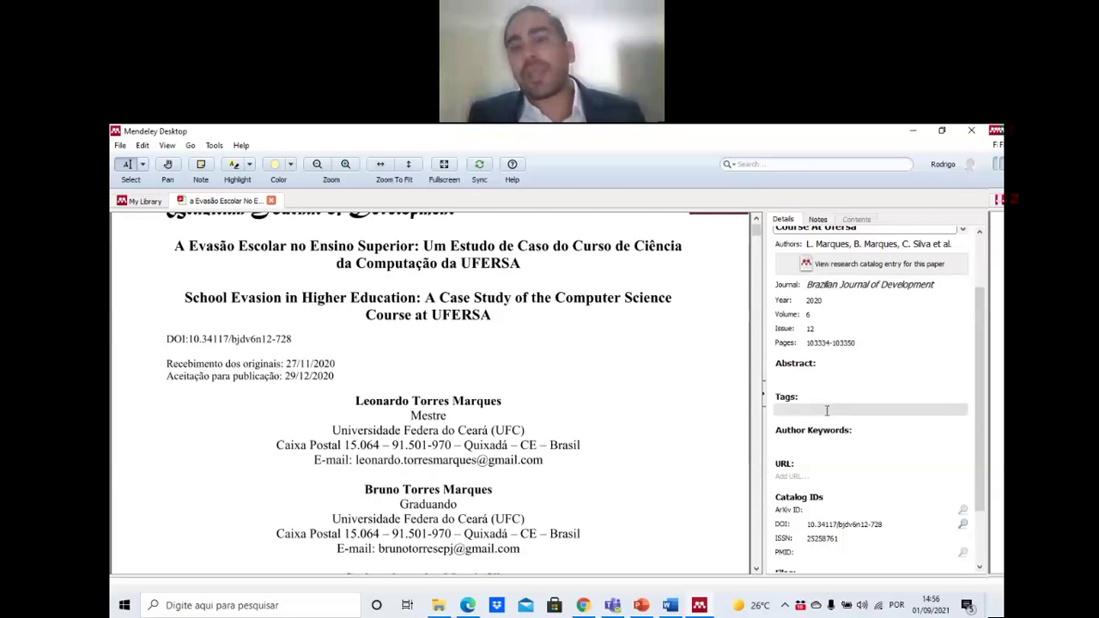
pyautogui.scroll(3, 826, 412)
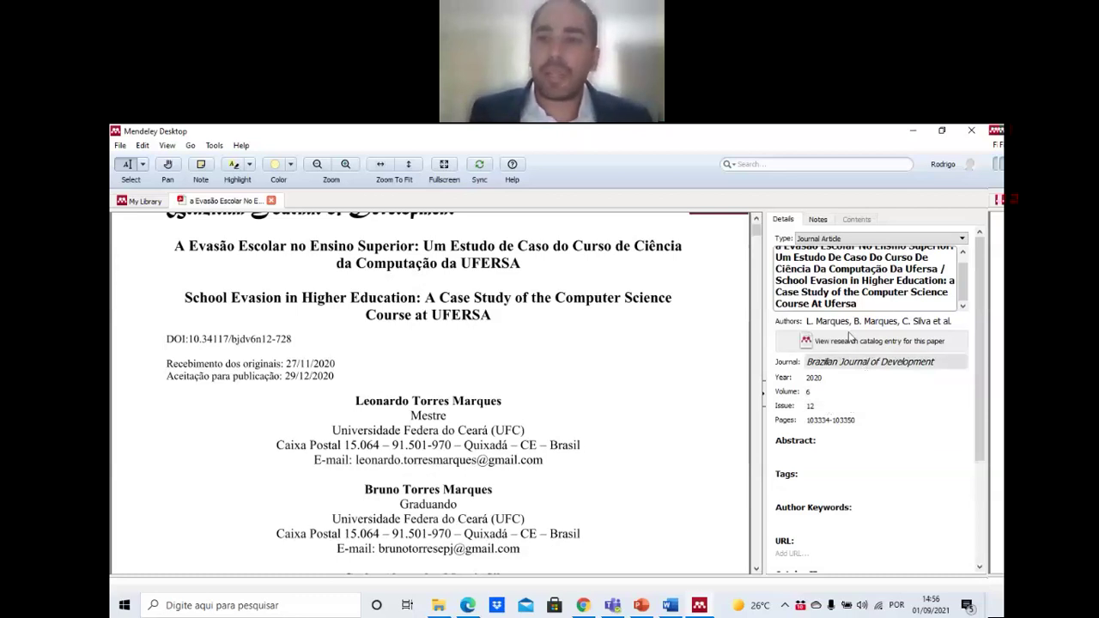
pyautogui.moveTo(879, 307); pyautogui.dragTo(763, 281)
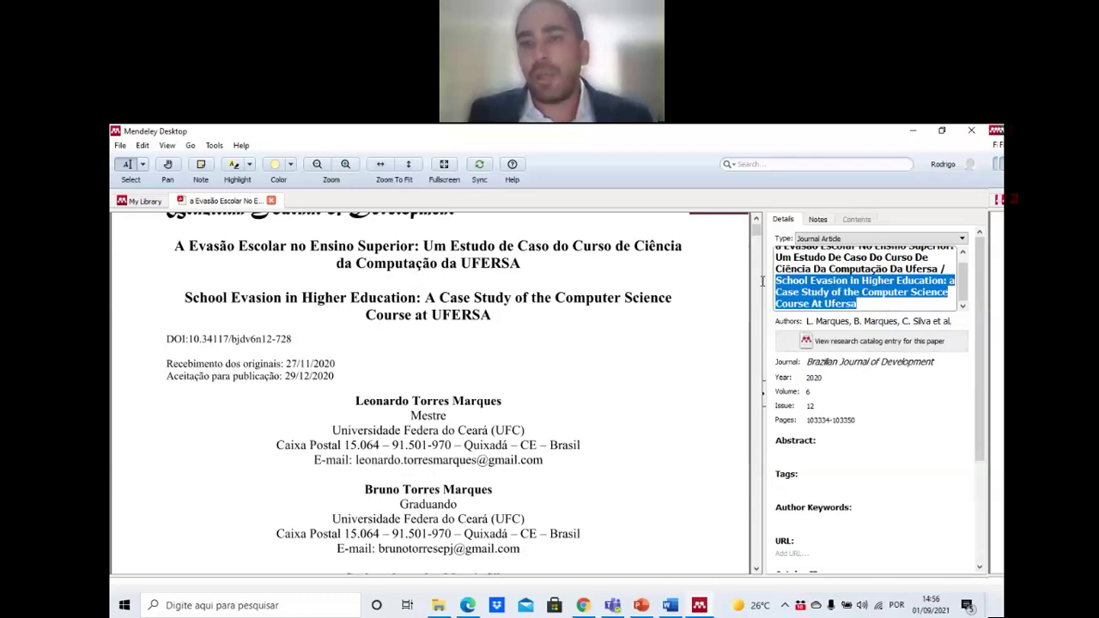
pyautogui.scroll(-3, 850, 390)
pyautogui.scroll(3, 850, 391)
# - Check the Issue and Journal fields, showing Brazilian Journal of Development, 2020
pyautogui.click(824, 405)
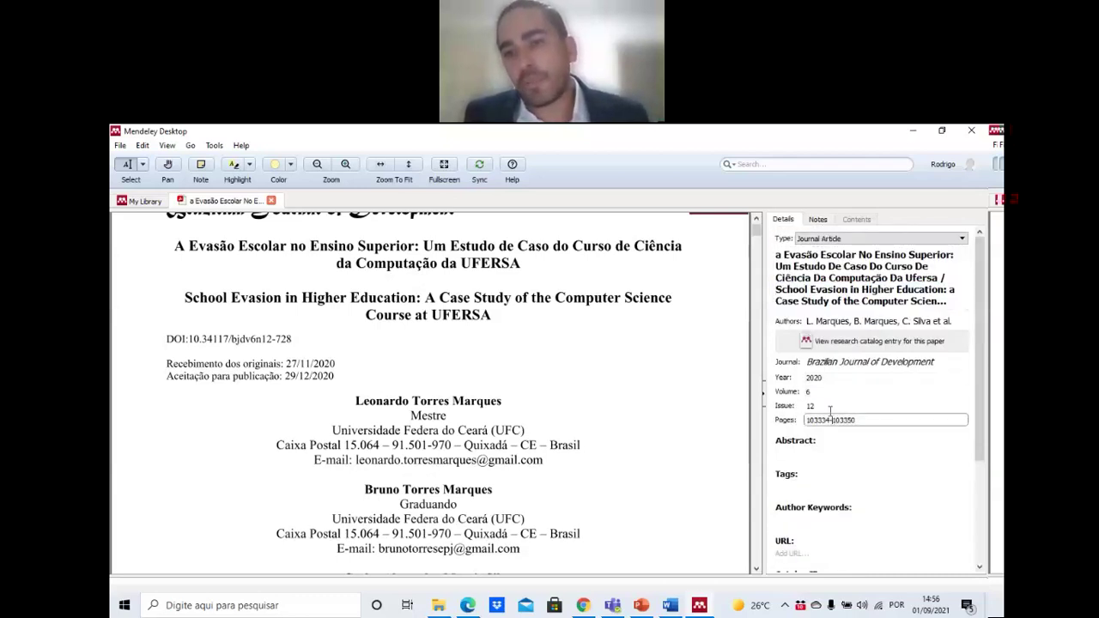
pyautogui.click(828, 361)
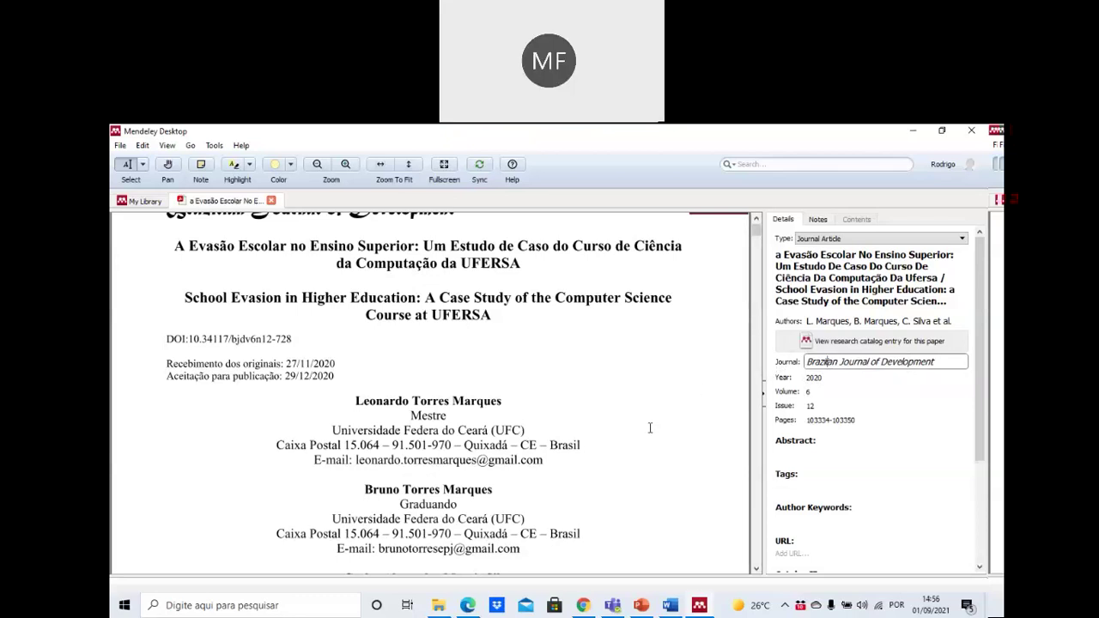
pyautogui.scroll(1, 635, 419)
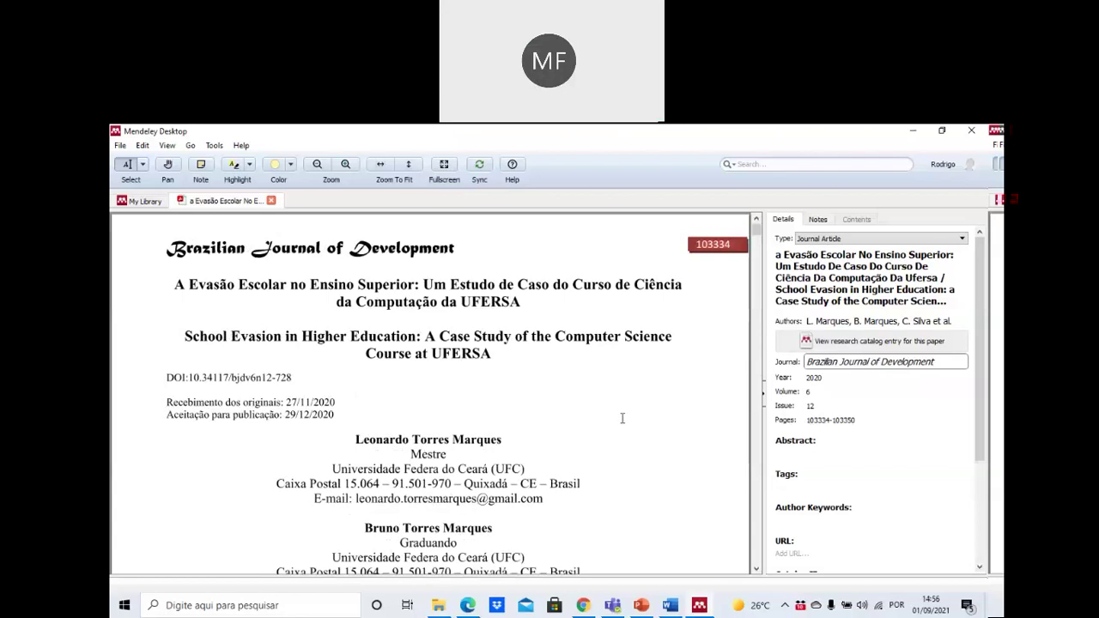
pyautogui.scroll(-5, 601, 413)
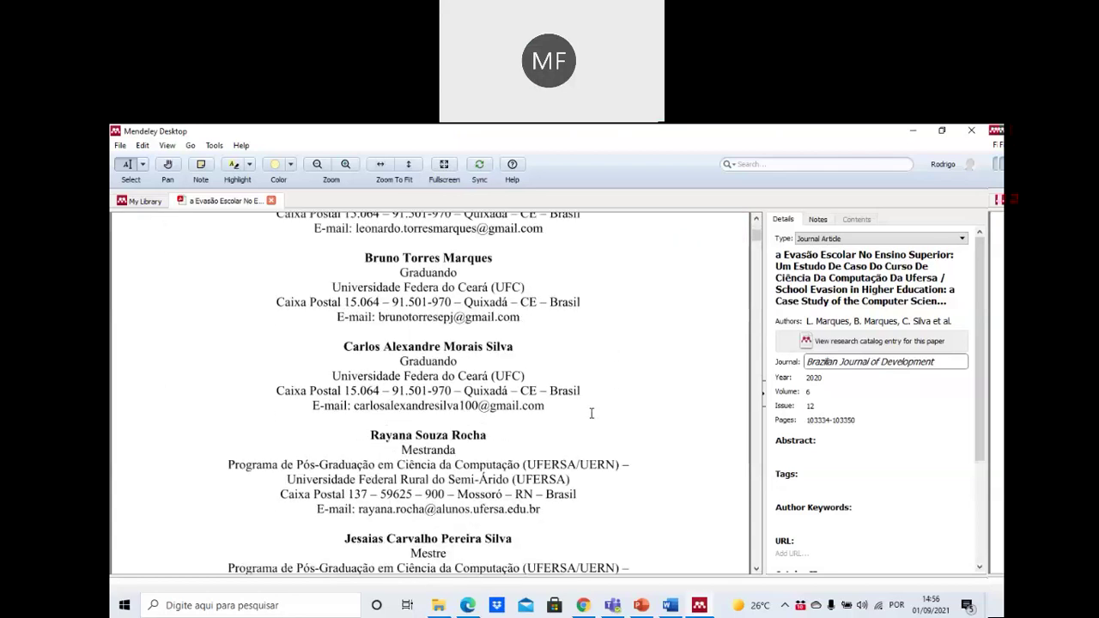
pyautogui.scroll(5, 589, 412)
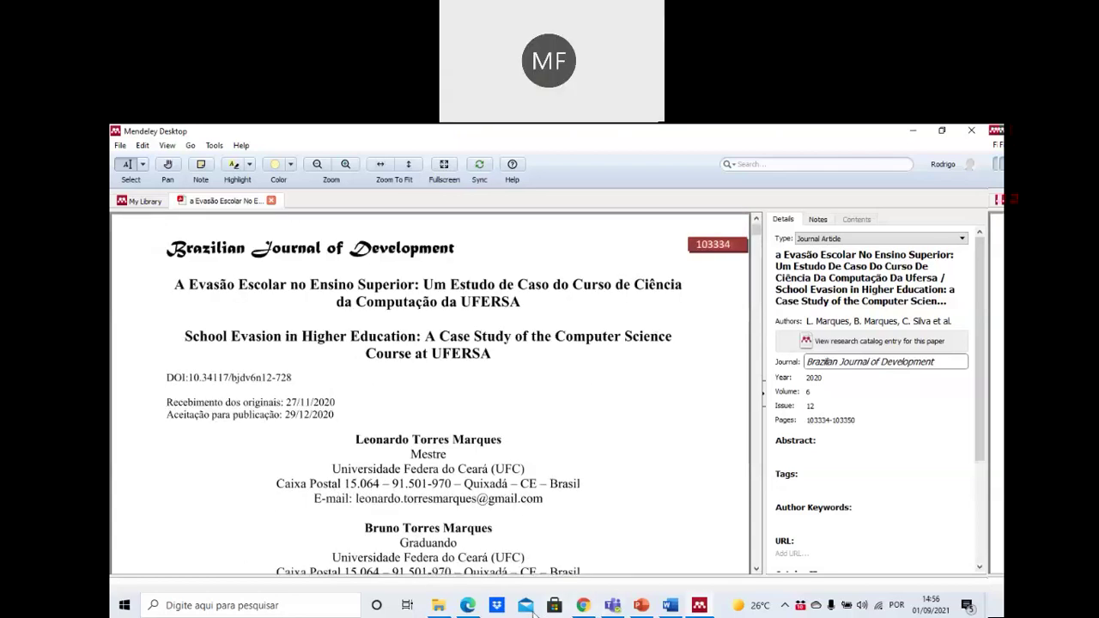
# - Show the mendeley.com tab in Edge and scroll to the top of its home page
pyautogui.click(469, 606)
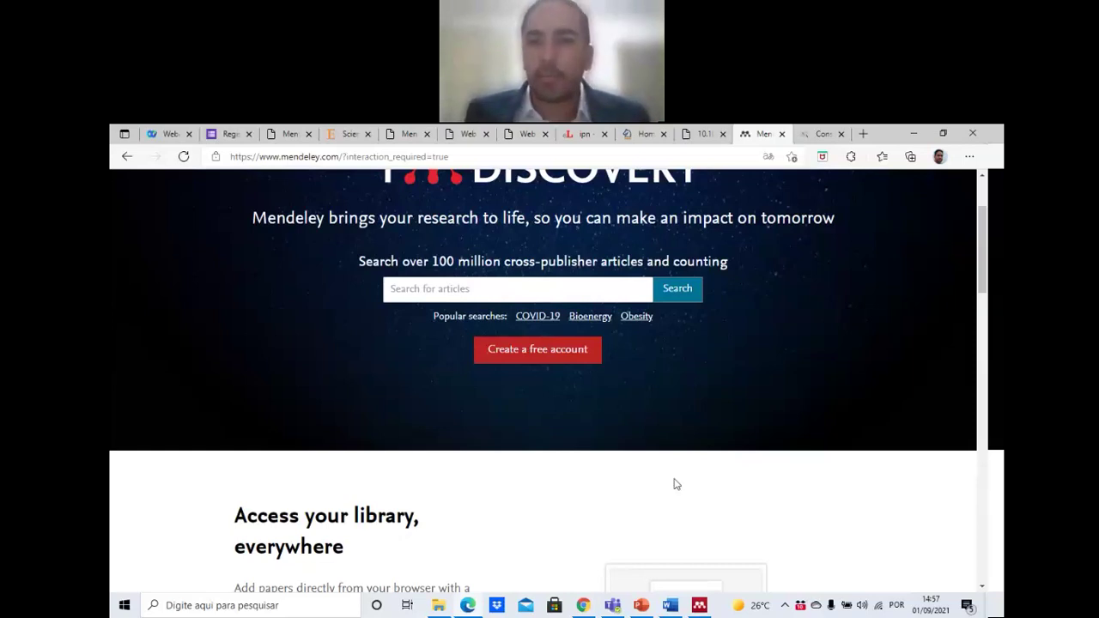
pyautogui.scroll(2, 675, 483)
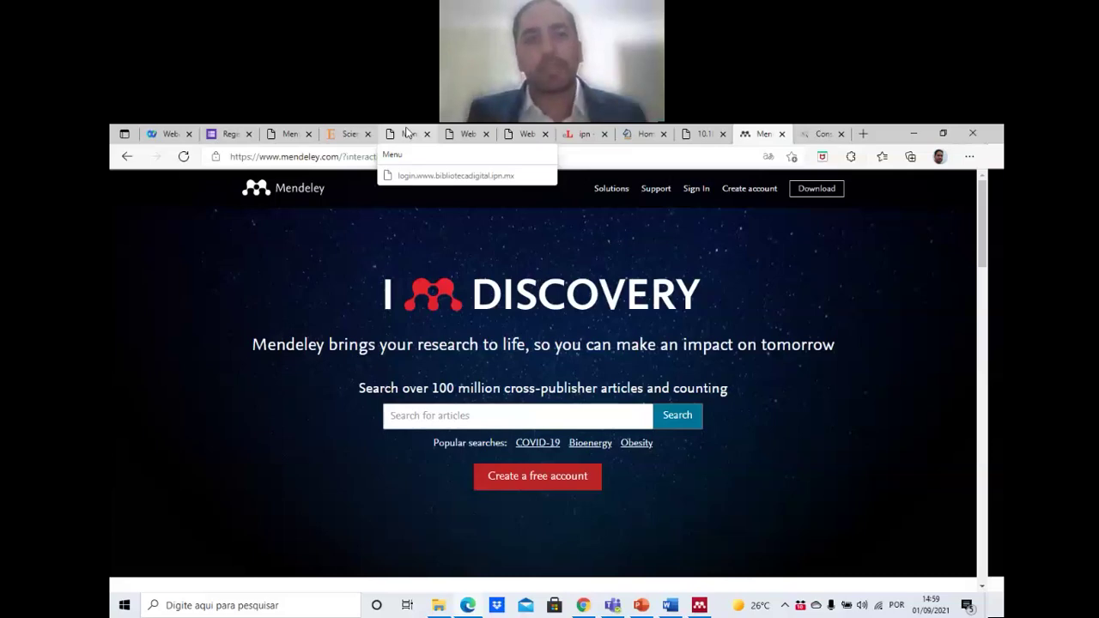
# - Reload the IPN digital library page and scroll down to the Iniciar Sesión form
pyautogui.click(397, 134)
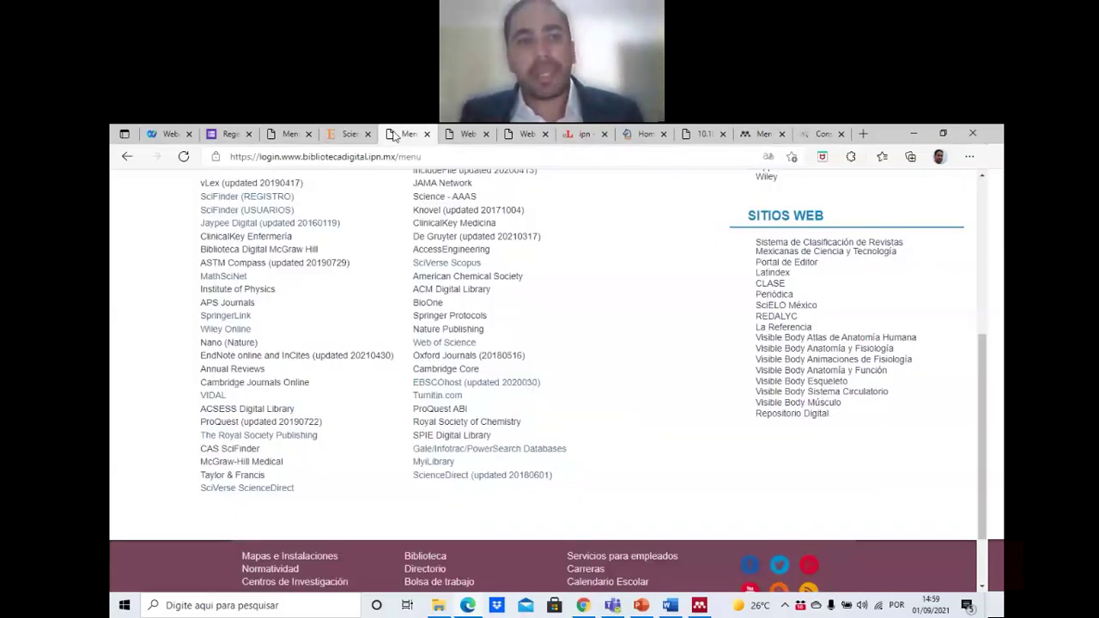
pyautogui.scroll(5, 387, 270)
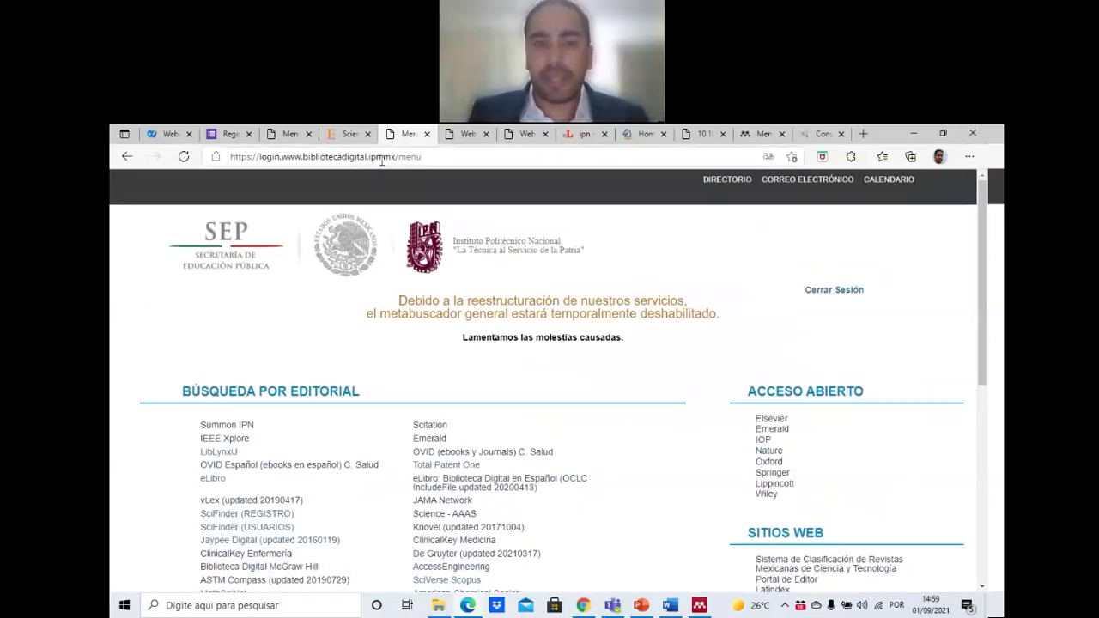
pyautogui.click(382, 158)
pyautogui.press('Return')
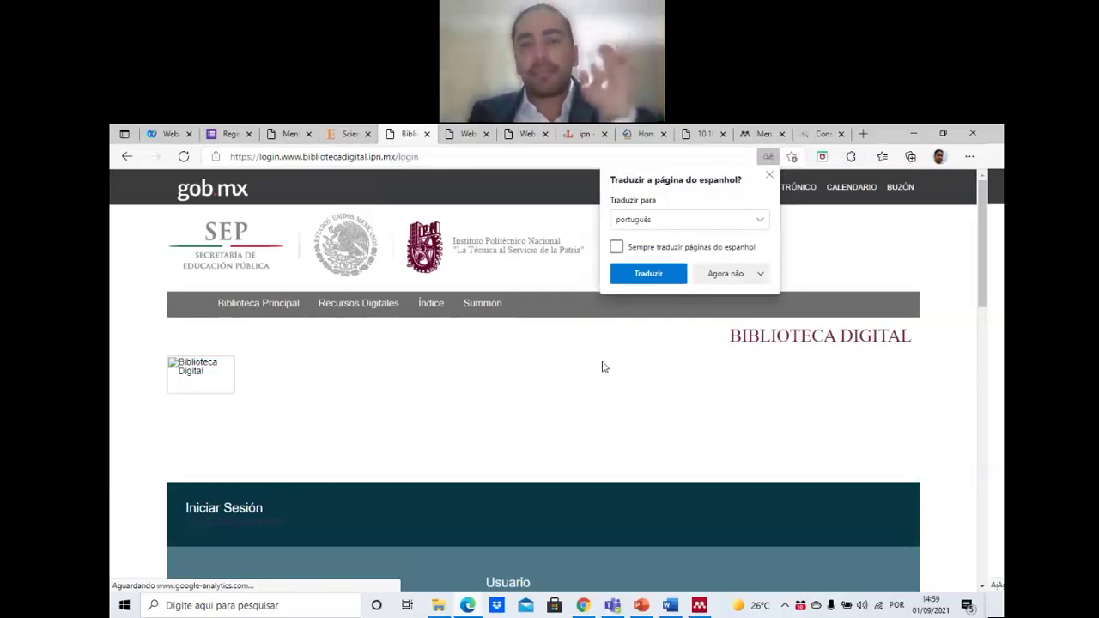
pyautogui.scroll(-2, 600, 360)
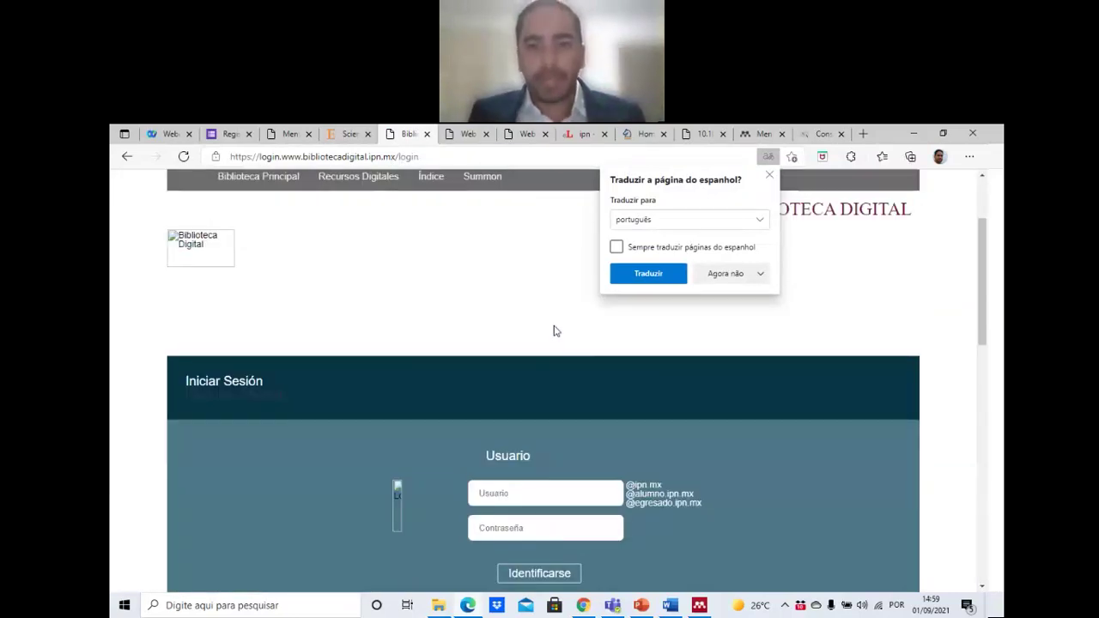
pyautogui.scroll(-2, 553, 323)
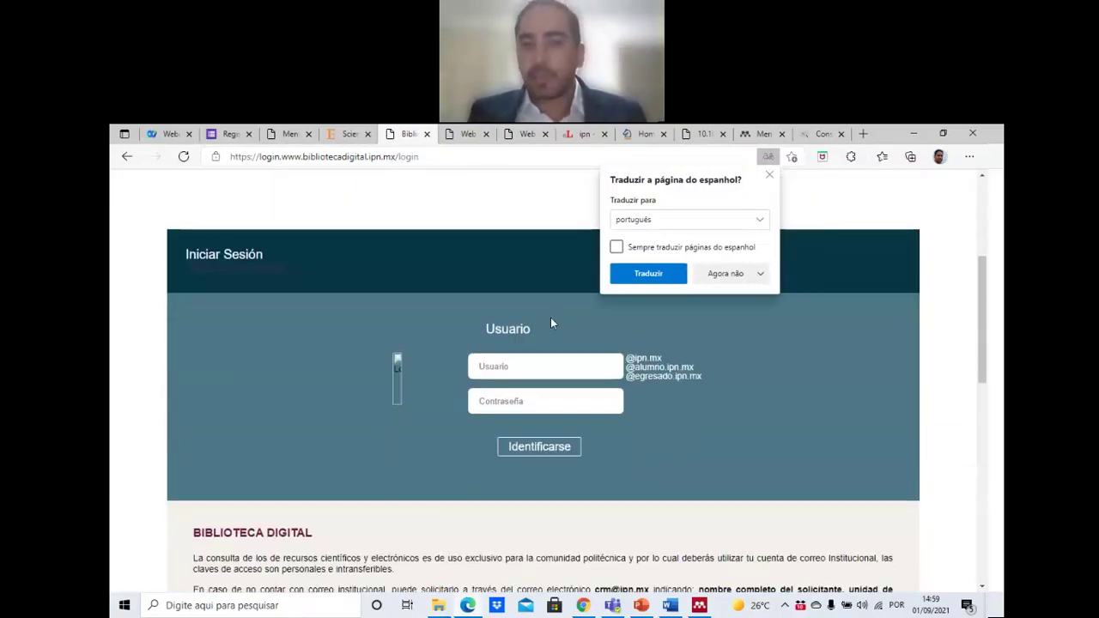
# - Sign in with the library username and password; the login is rejected
pyautogui.click(522, 369)
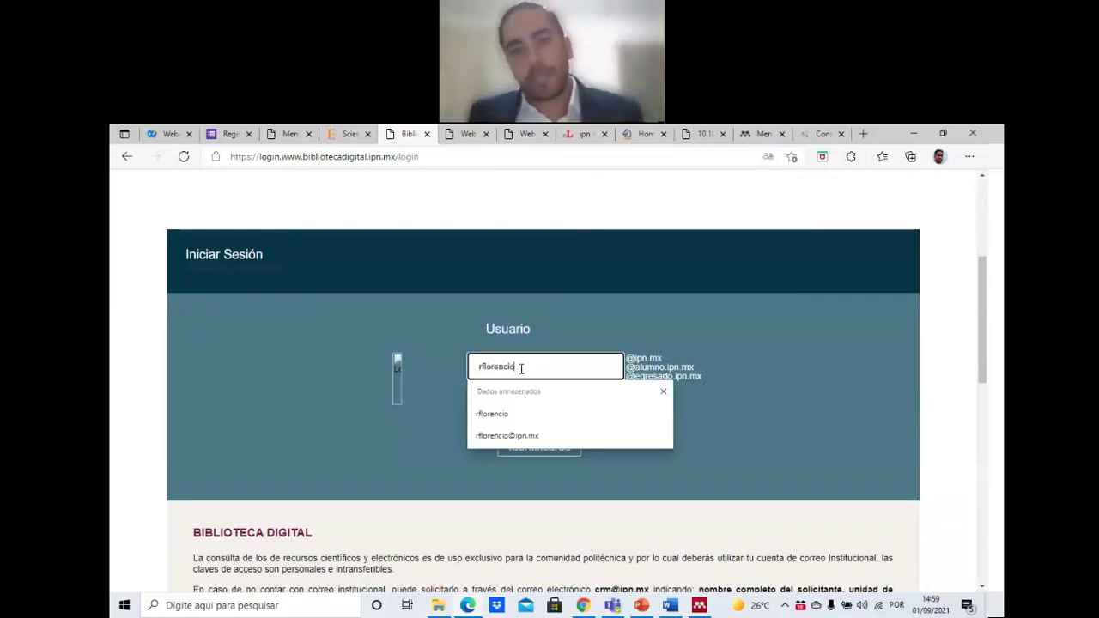
pyautogui.click(520, 427)
pyautogui.click(506, 398)
pyautogui.write('••')
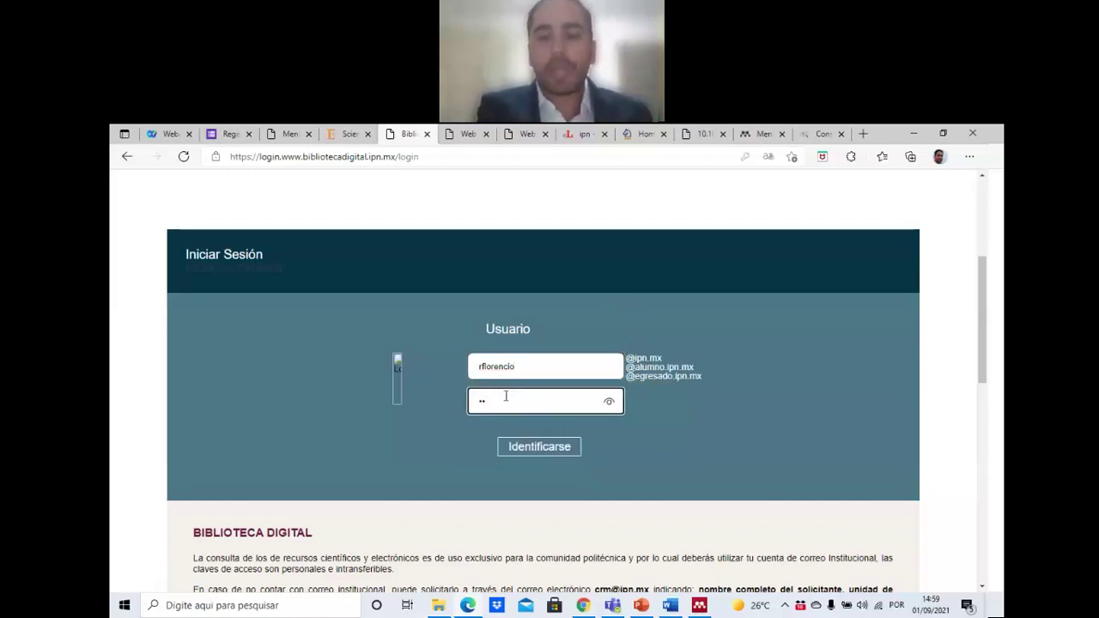
pyautogui.write('••••')
pyautogui.press('BackSpace')
pyautogui.press('BackSpace')
pyautogui.press('BackSpace')
pyautogui.press('BackSpace')
pyautogui.press('BackSpace')
pyautogui.press('BackSpace')
pyautogui.write('•••••••')
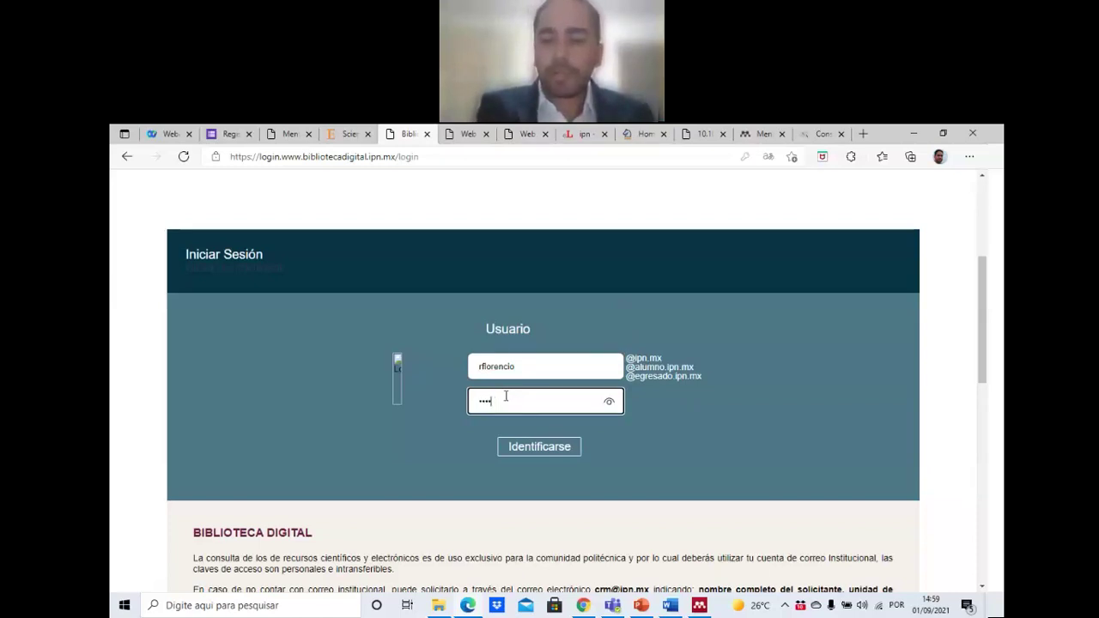
pyautogui.write('•')
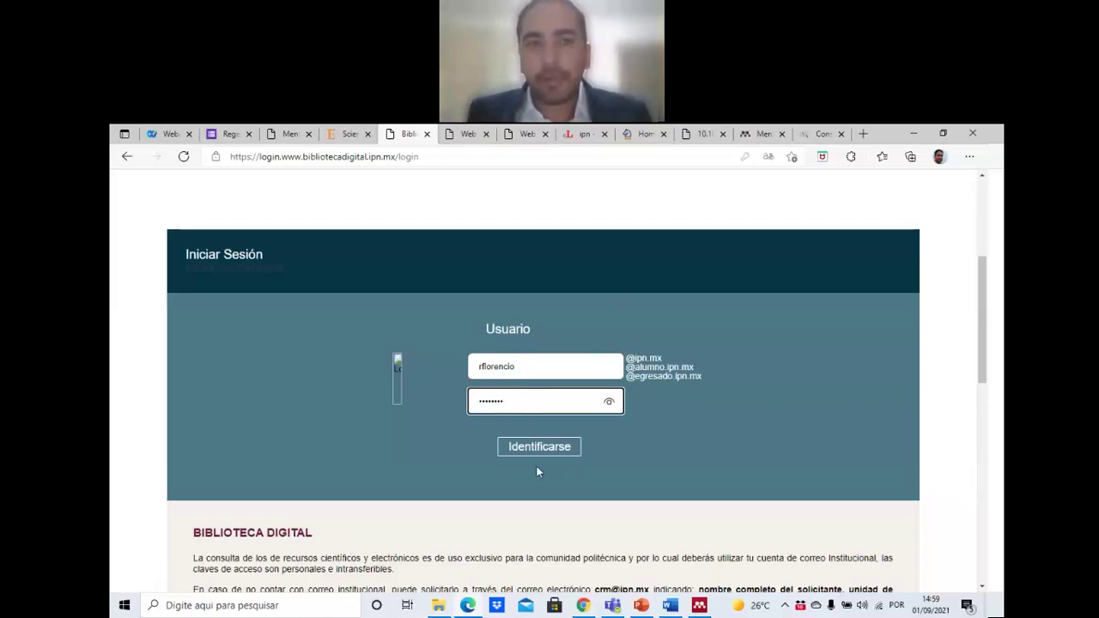
pyautogui.click(528, 449)
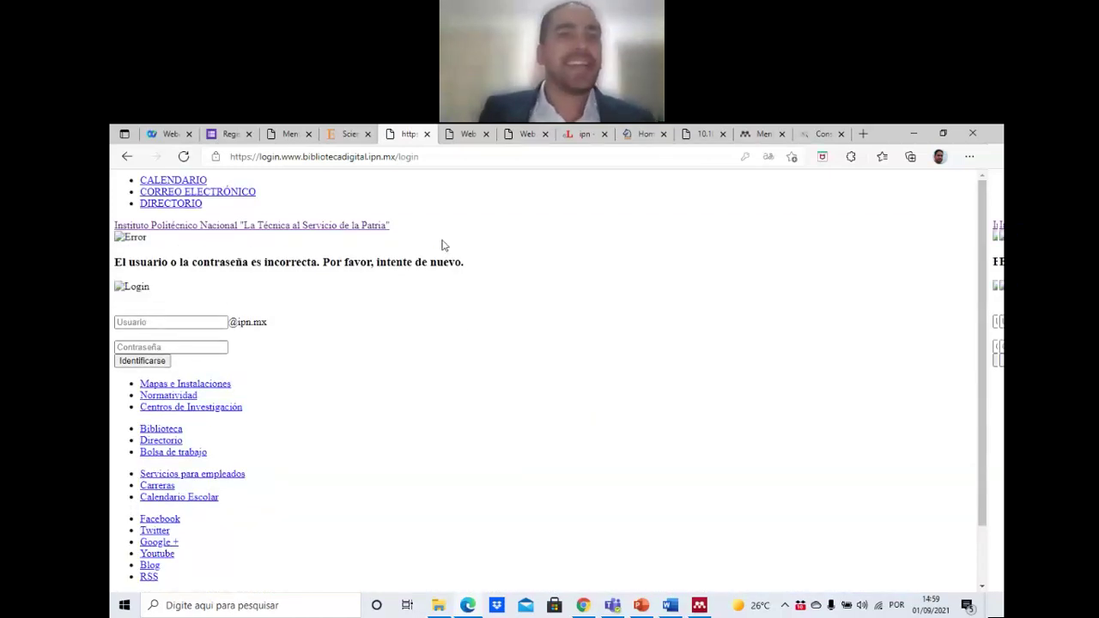
pyautogui.click(350, 134)
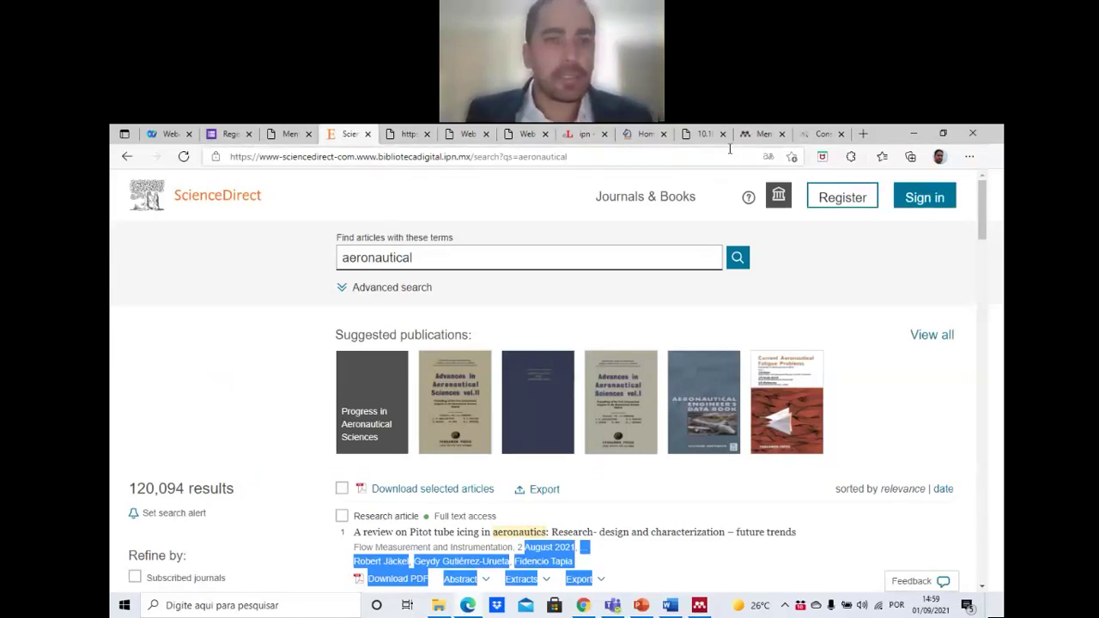
# - Close the library, ScienceDirect, Web of Science, eLibro, Springer and Mendeley tabs one by one
pyautogui.click(290, 135)
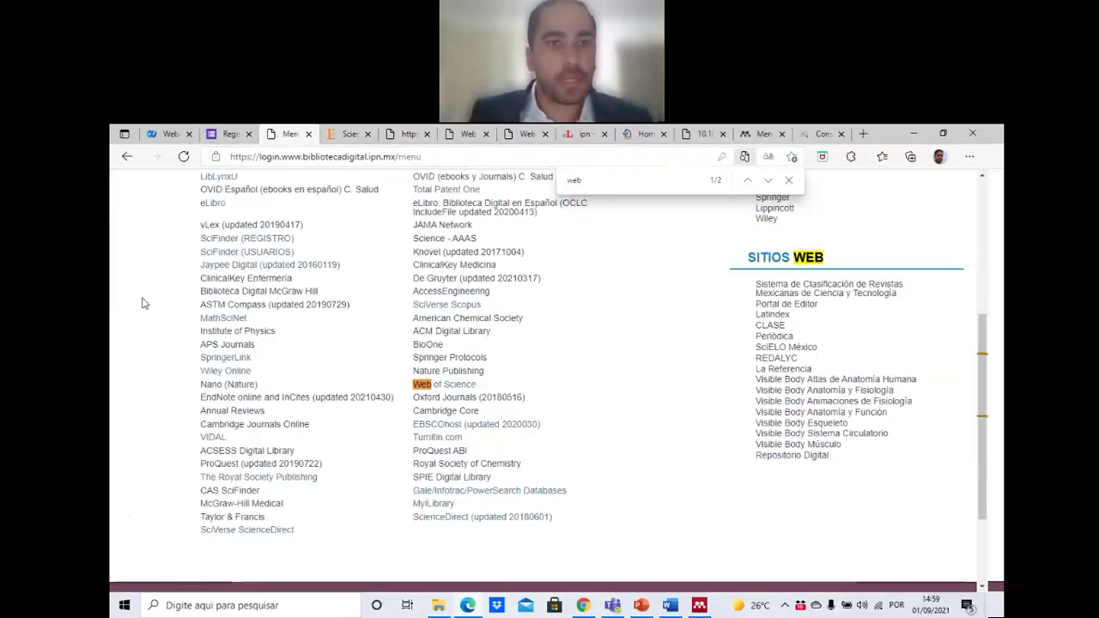
pyautogui.click(308, 134)
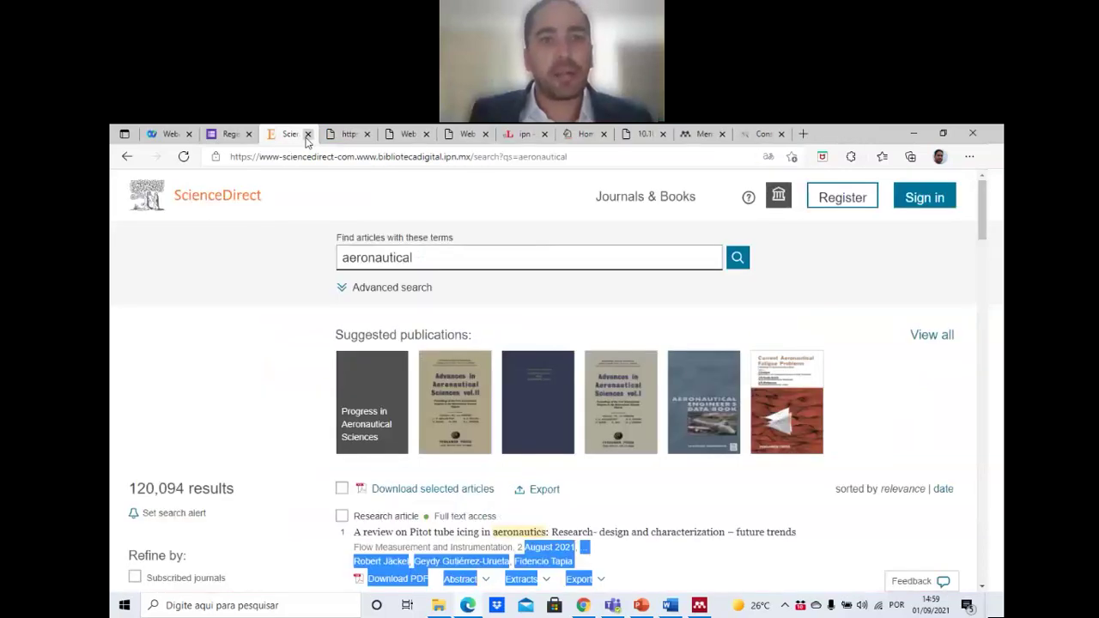
pyautogui.click(308, 134)
pyautogui.click(309, 134)
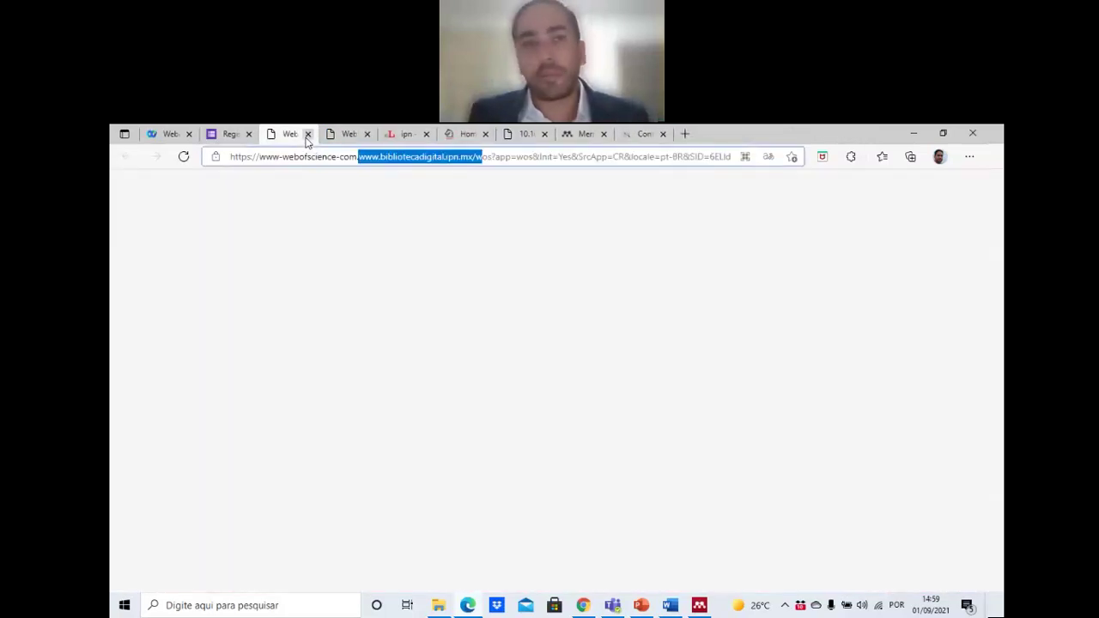
pyautogui.click(307, 135)
pyautogui.click(307, 135)
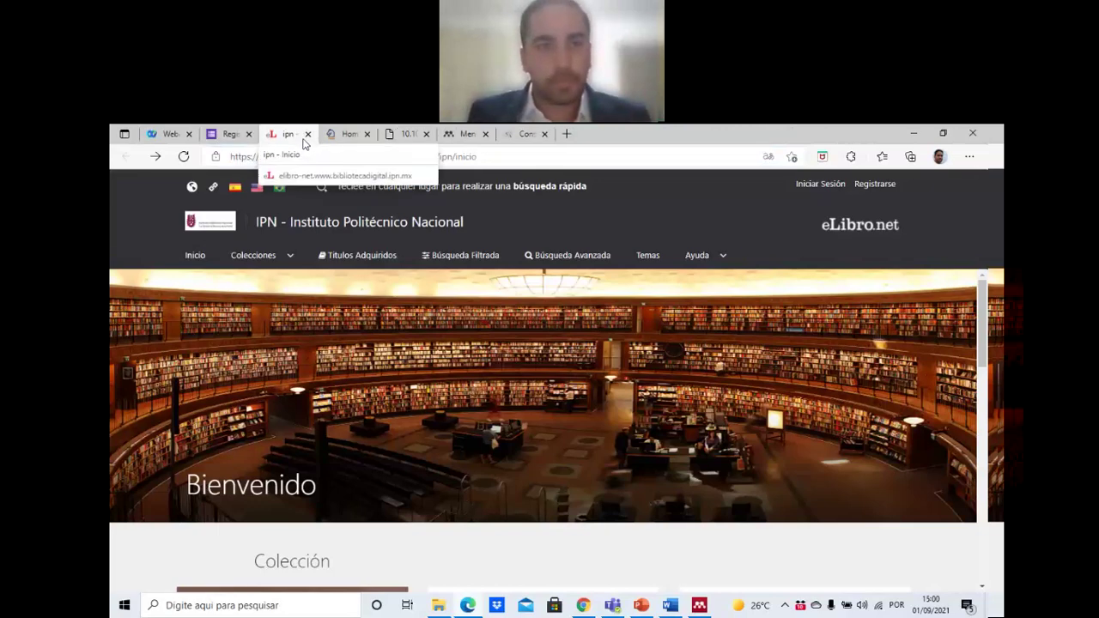
pyautogui.click(307, 134)
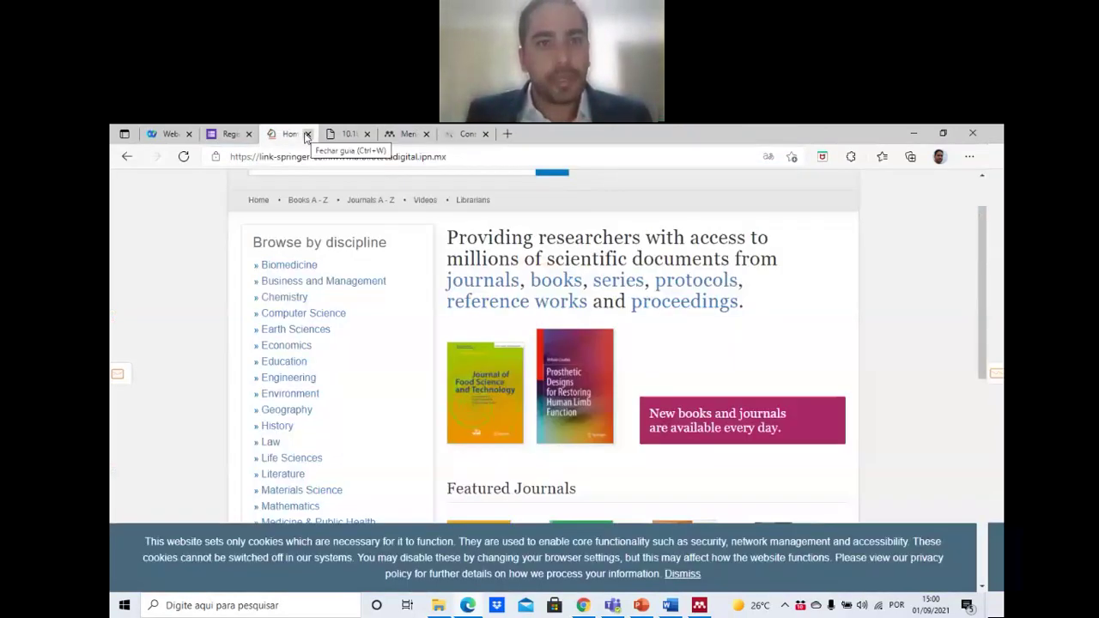
pyautogui.click(307, 135)
pyautogui.click(307, 134)
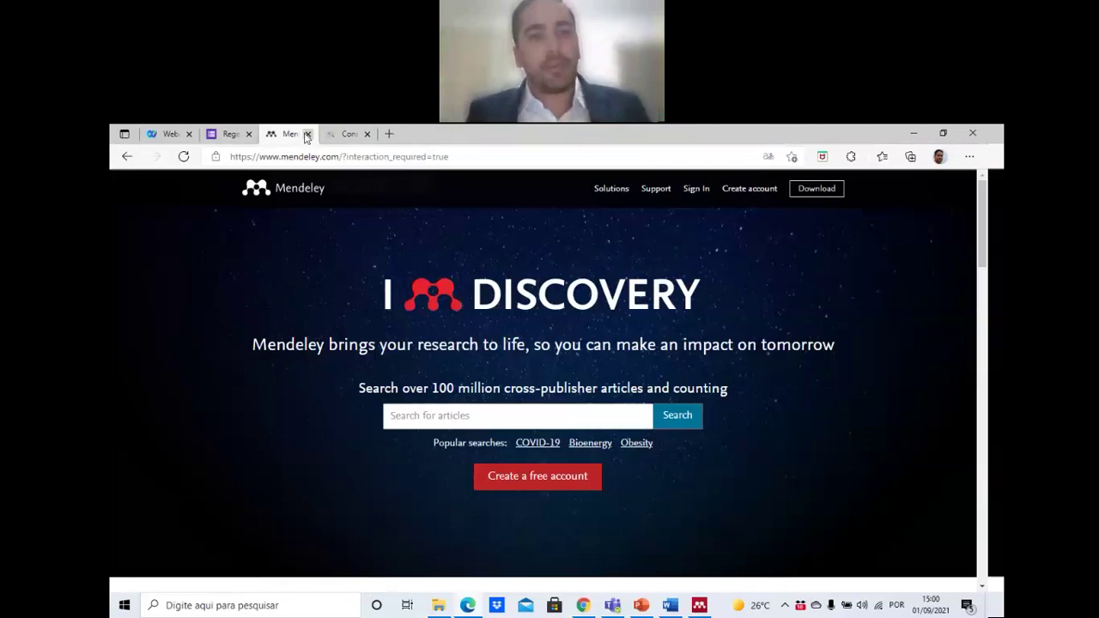
pyautogui.click(307, 135)
pyautogui.click(329, 134)
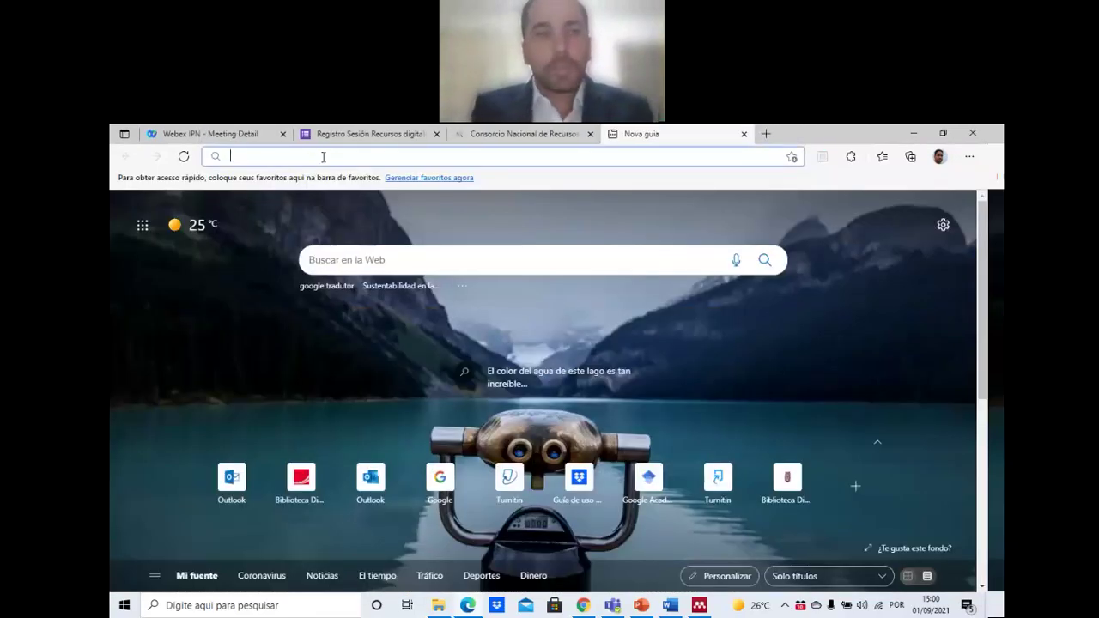
pyautogui.write('w')
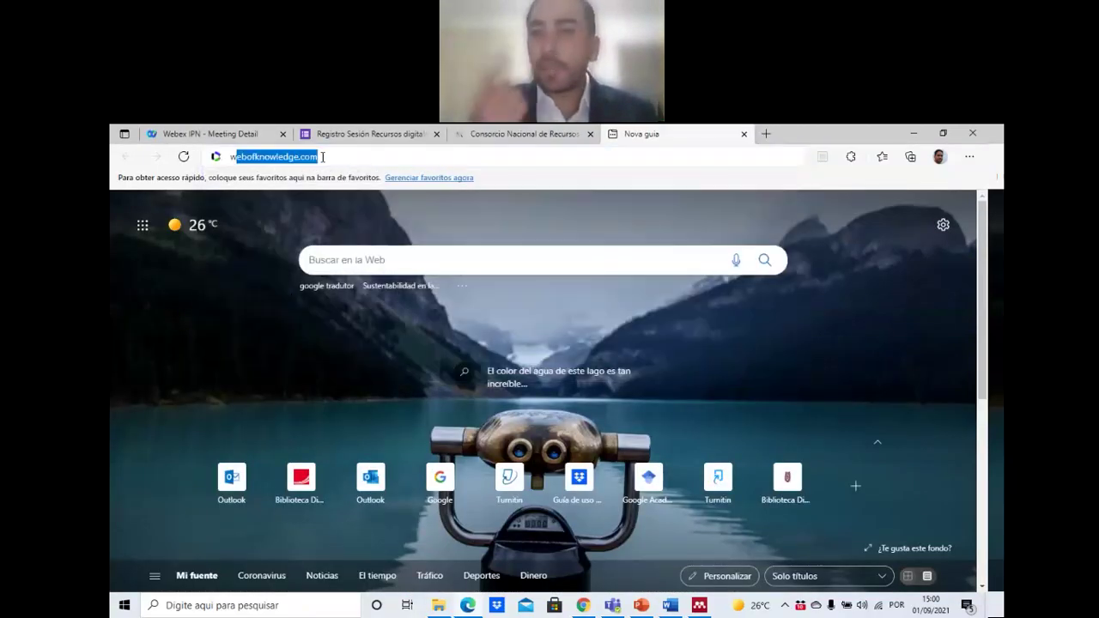
pyautogui.write('ww.bibliotecadigital.ipn.mx/menu')
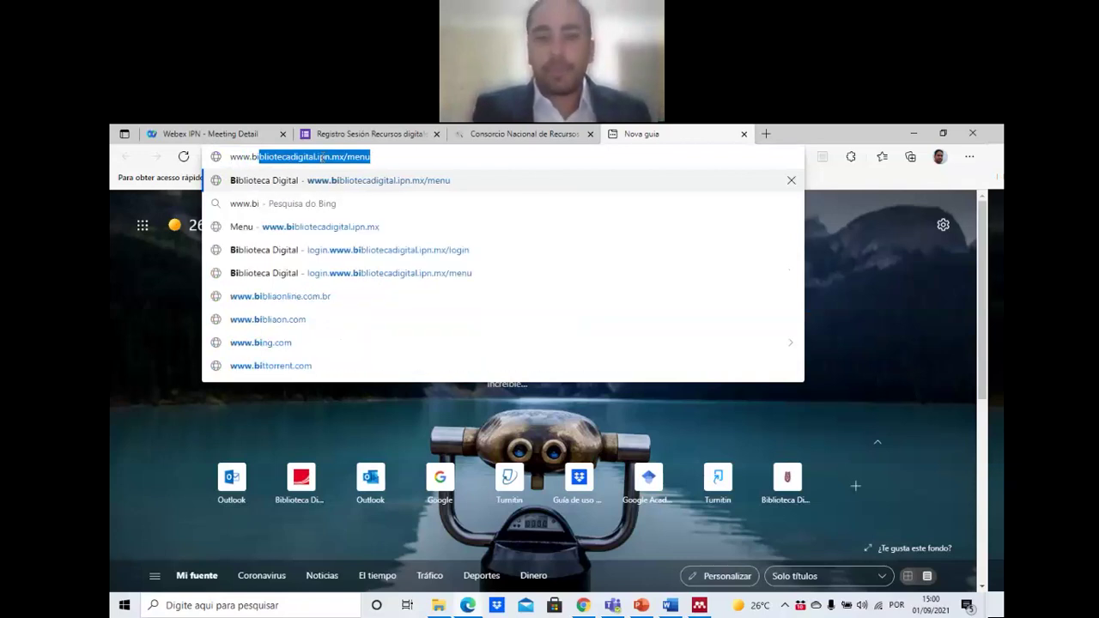
pyautogui.press('End')
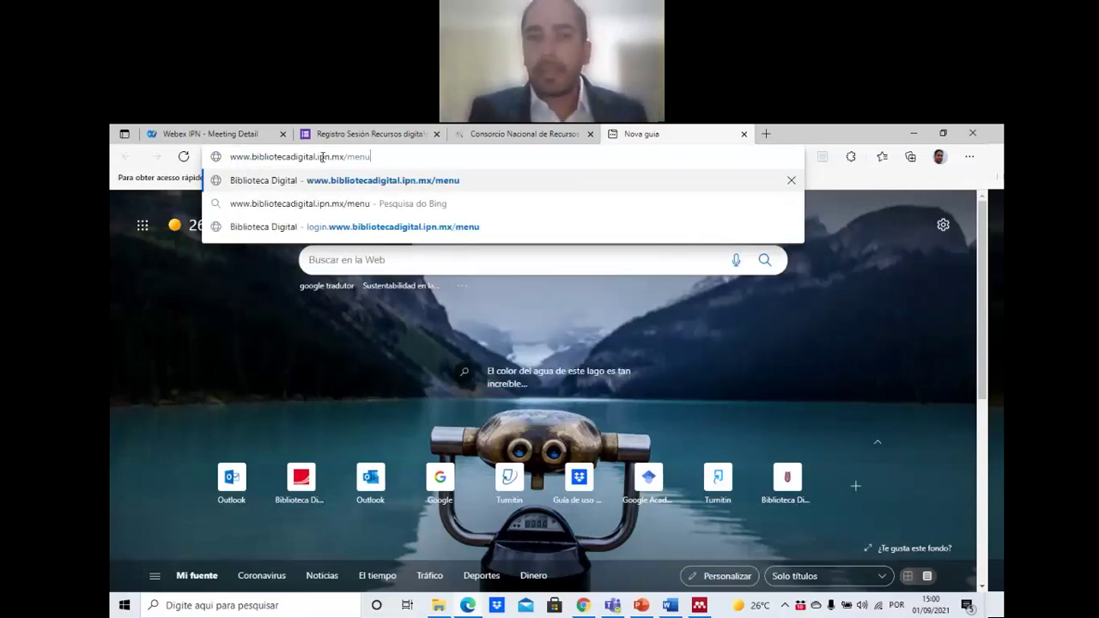
pyautogui.press('BackSpace')
pyautogui.press('BackSpace')
pyautogui.press('BackSpace')
pyautogui.press('BackSpace')
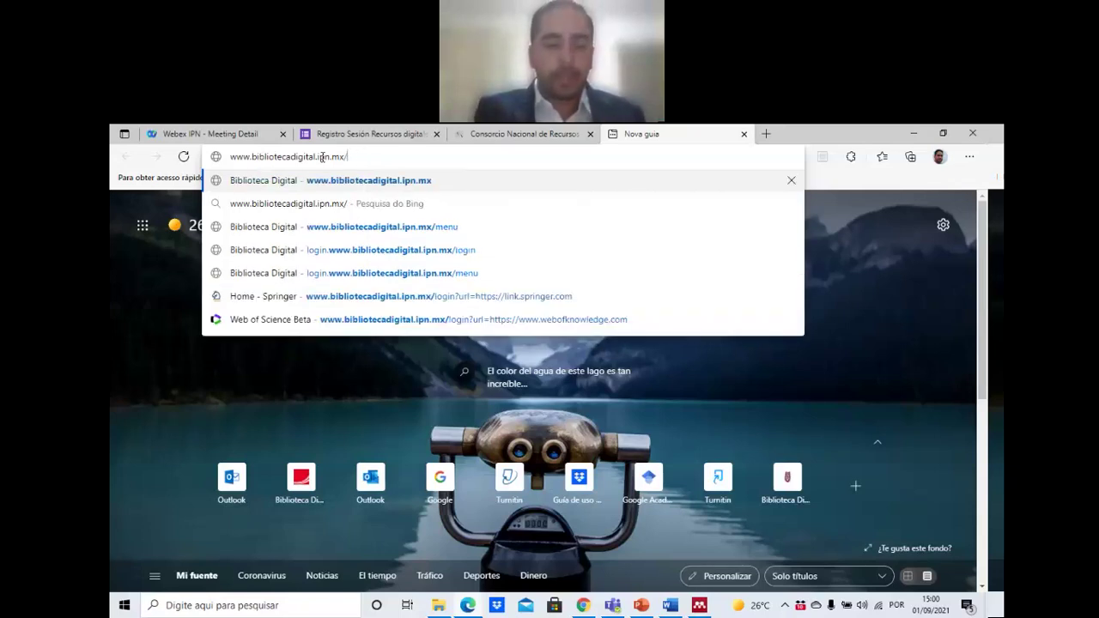
pyautogui.press('Return')
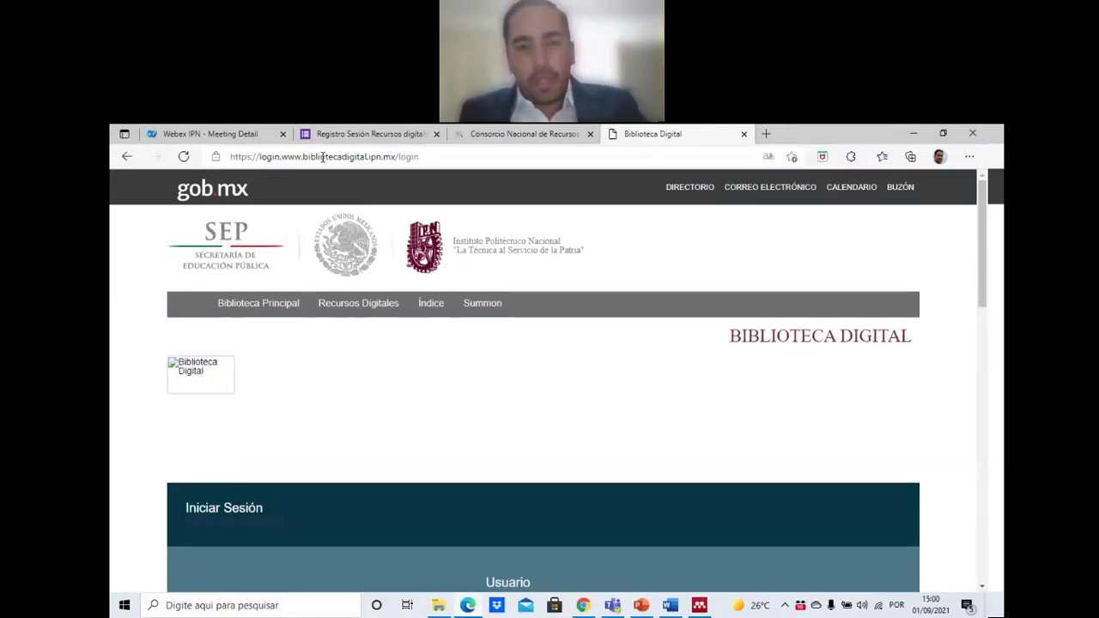
pyautogui.scroll(-2, 512, 269)
# - Enter the library username and password and submit; it reports incorrect credentials
pyautogui.click(475, 432)
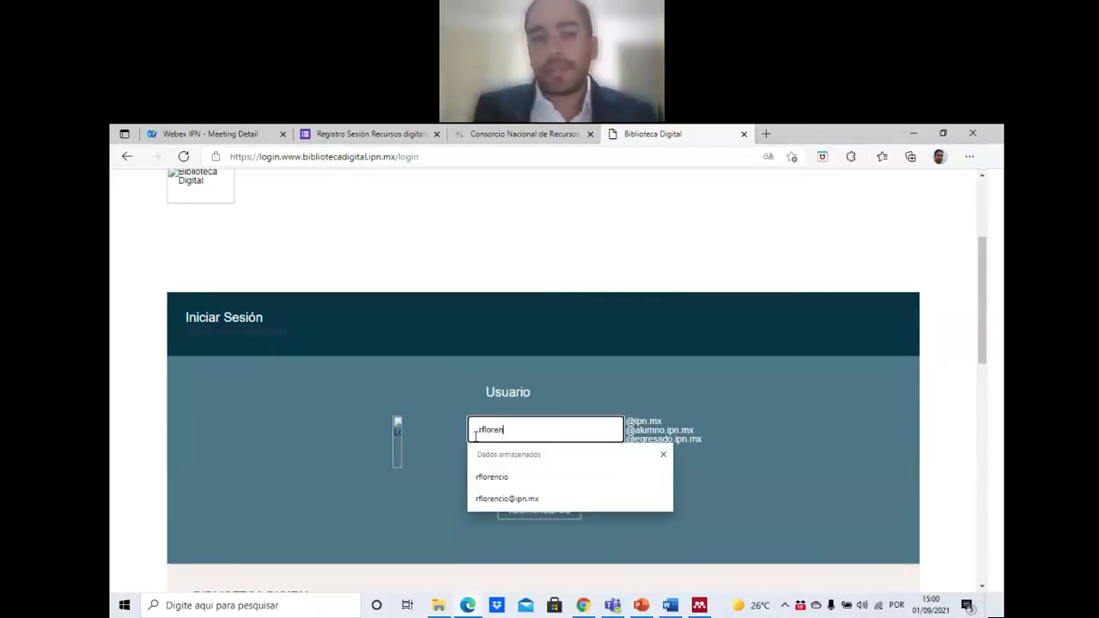
pyautogui.click(635, 373)
pyautogui.click(516, 468)
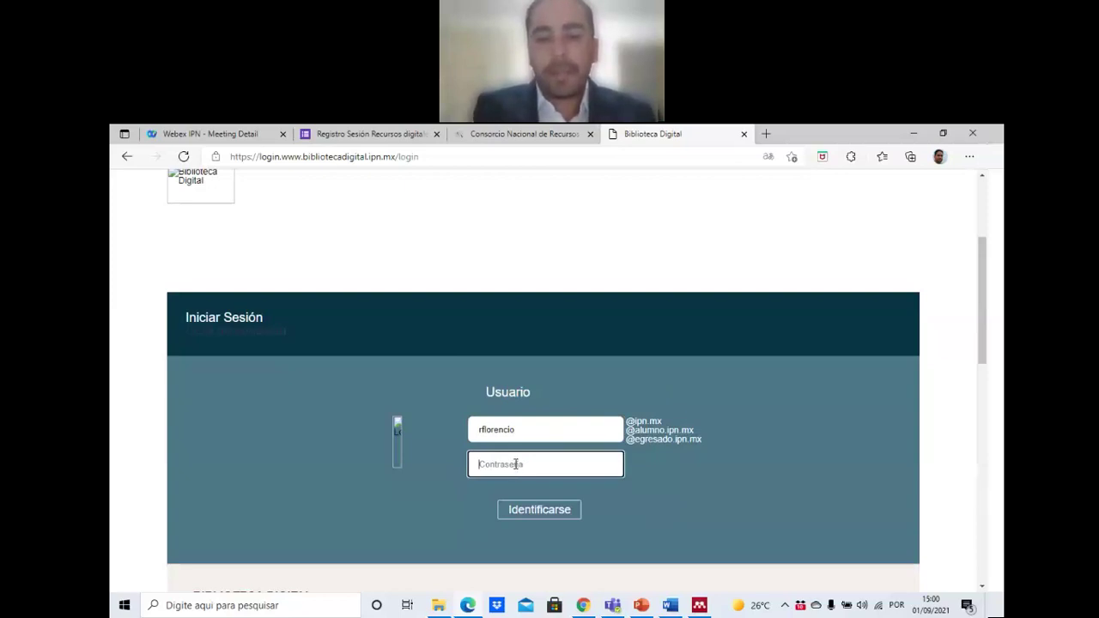
pyautogui.write('******')
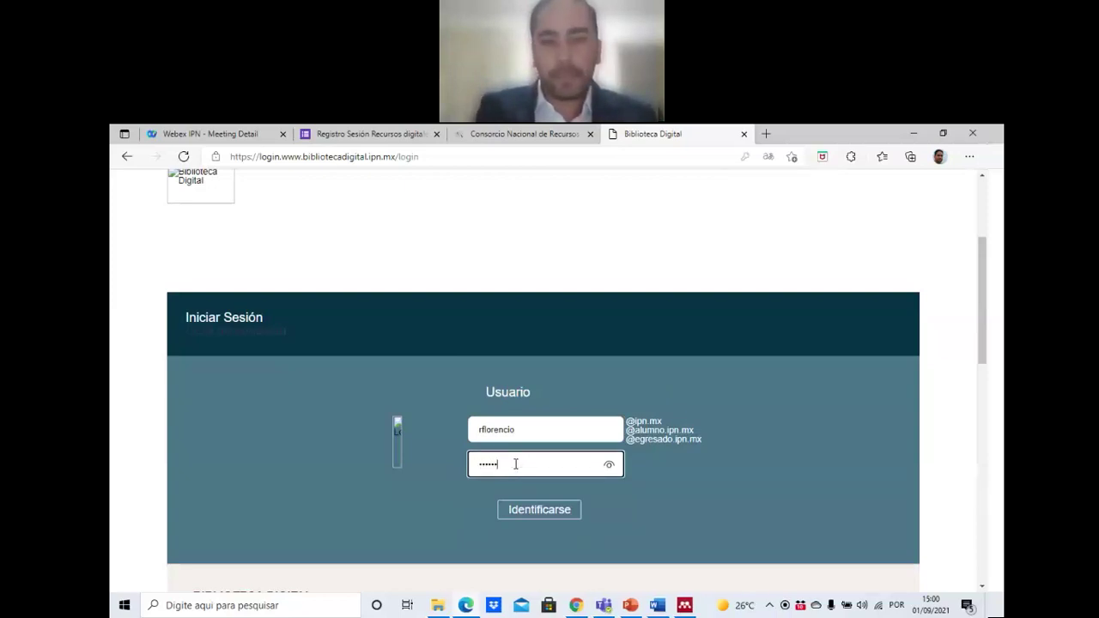
pyautogui.press('BackSpace')
pyautogui.press('BackSpace')
pyautogui.press('BackSpace')
pyautogui.press('BackSpace')
pyautogui.press('BackSpace')
pyautogui.write('******')
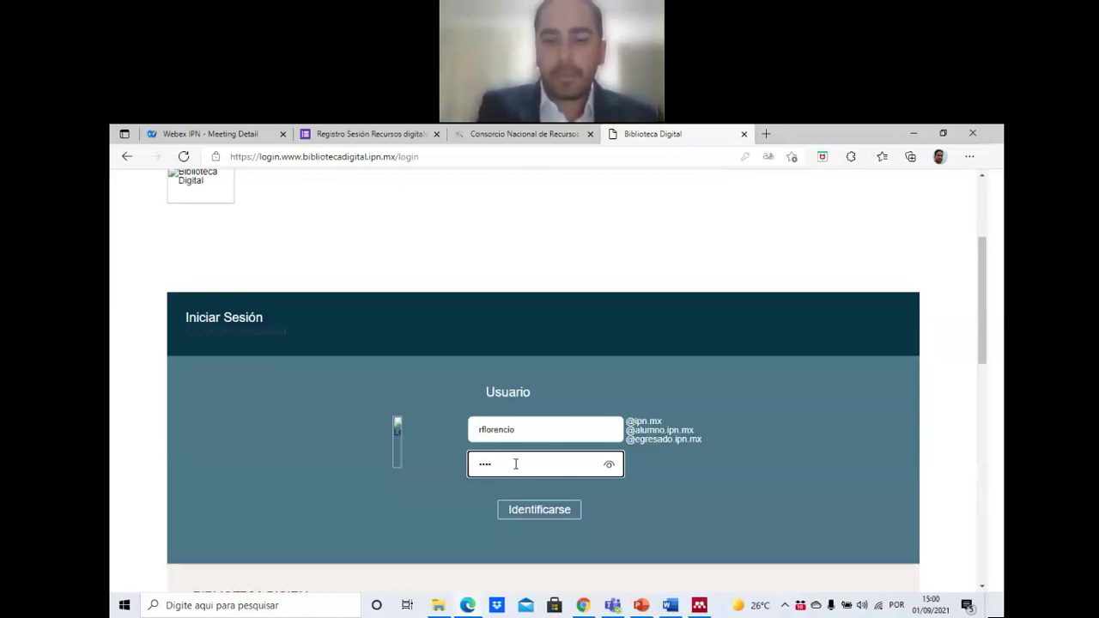
pyautogui.write('*')
pyautogui.press('Return')
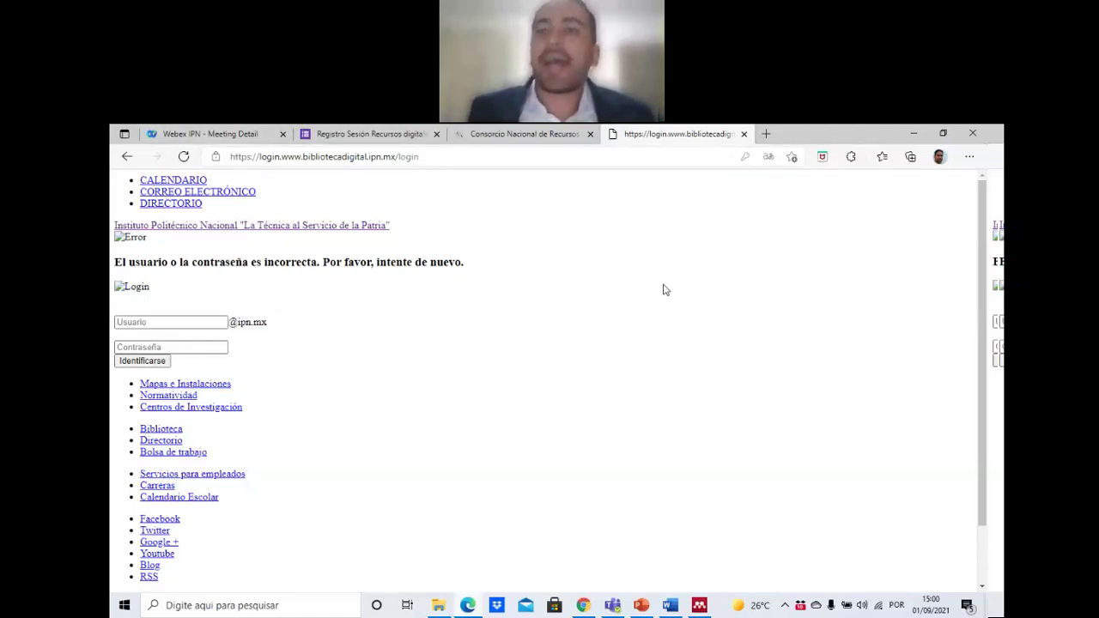
# - Load the Web of Science site in a new tab and dismiss the translation offer
pyautogui.click(766, 134)
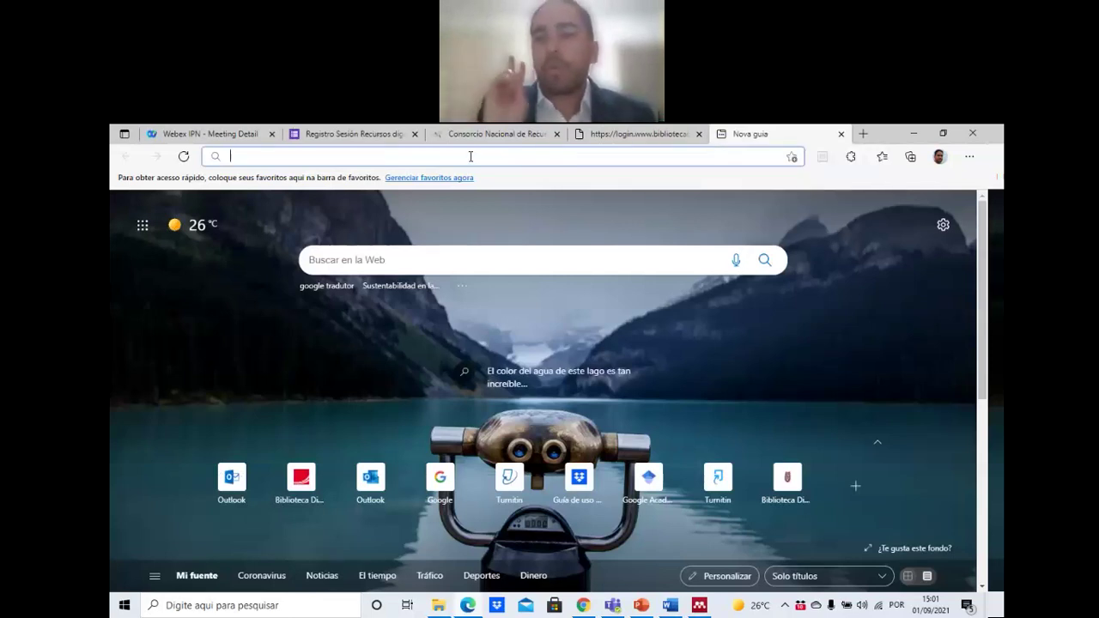
pyautogui.write('www.')
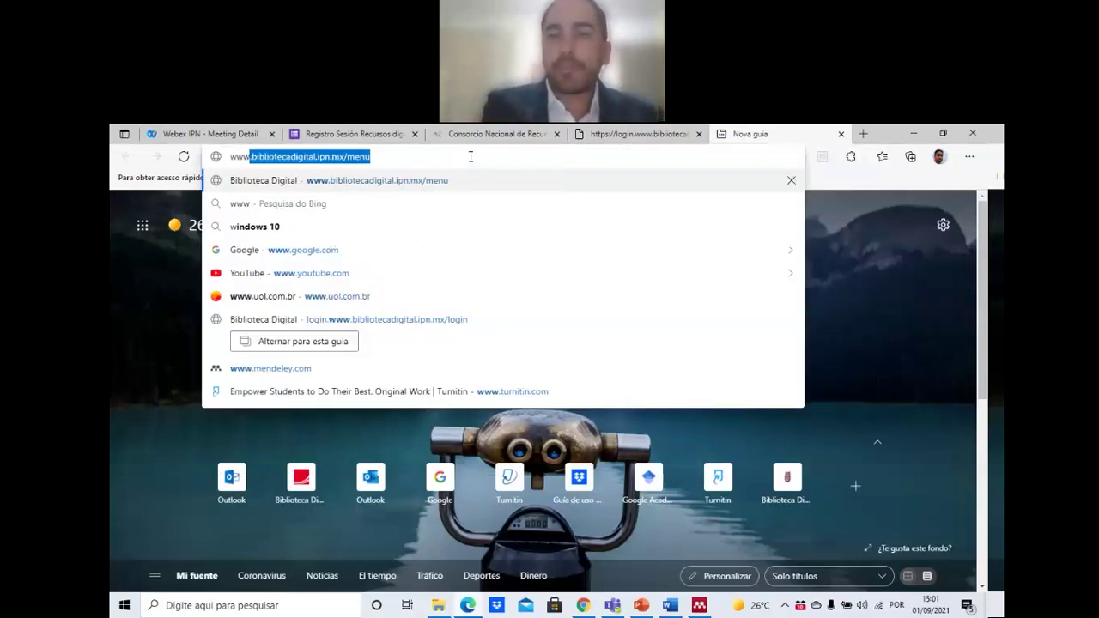
pyautogui.press('BackSpace')
pyautogui.press('BackSpace')
pyautogui.press('BackSpace')
pyautogui.press('BackSpace')
pyautogui.press('BackSpace')
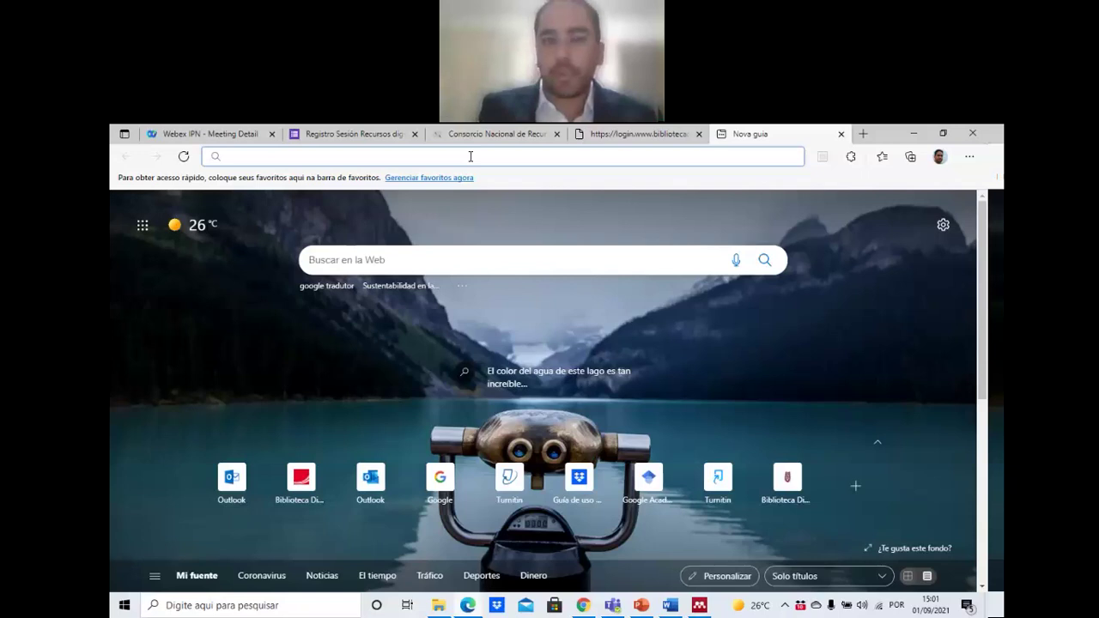
pyautogui.write('webofknowledge.com')
pyautogui.press('Return')
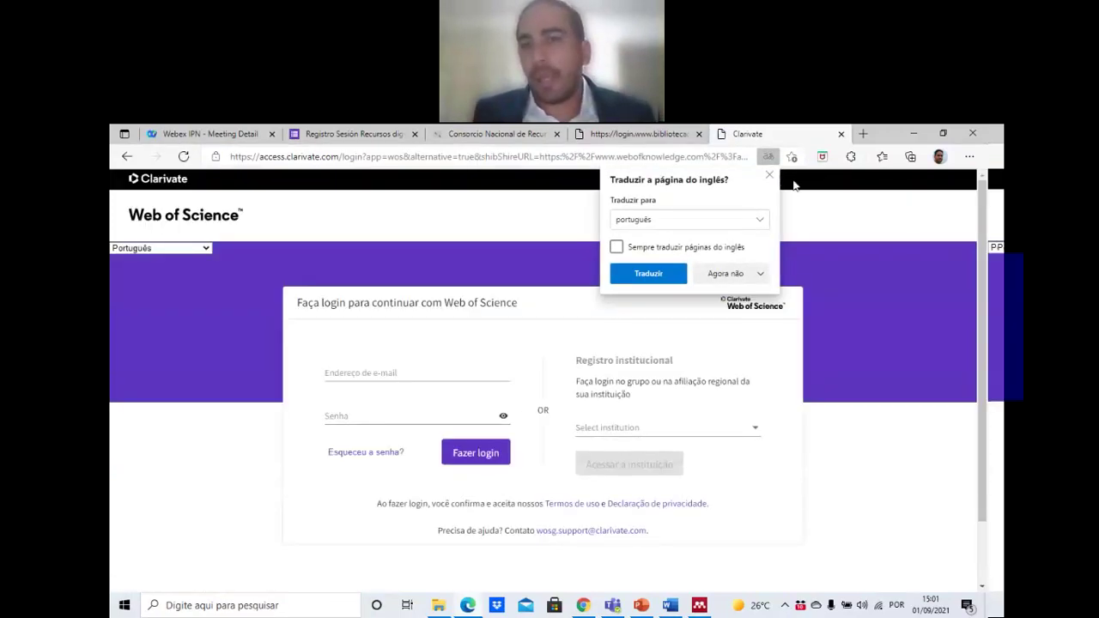
pyautogui.click(769, 175)
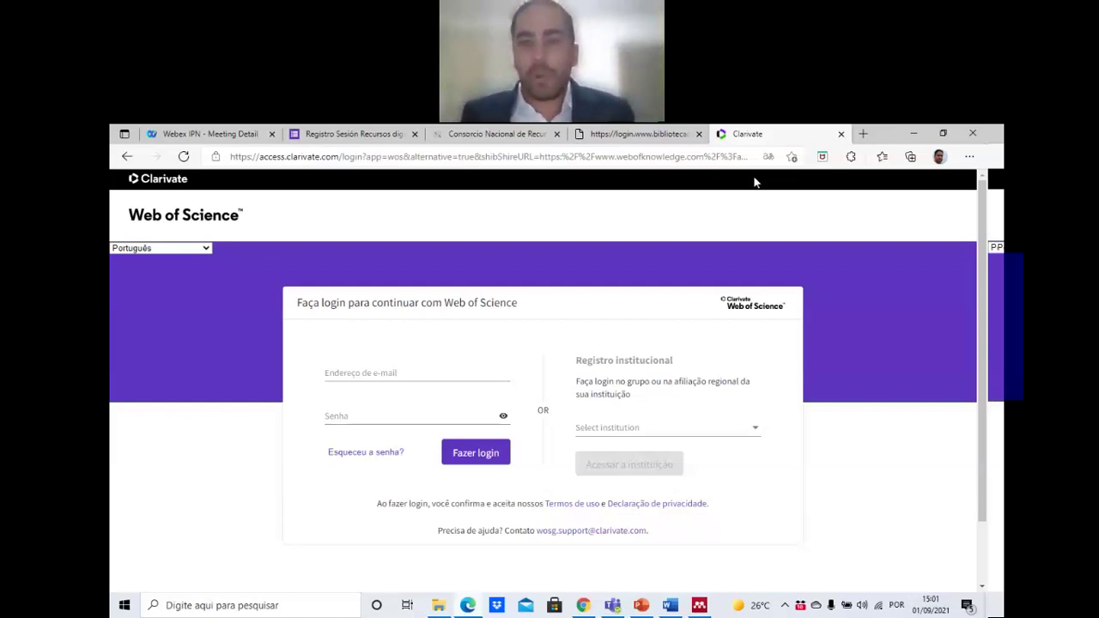
# - Log in with the saved account e-mail and the account password
pyautogui.click(341, 372)
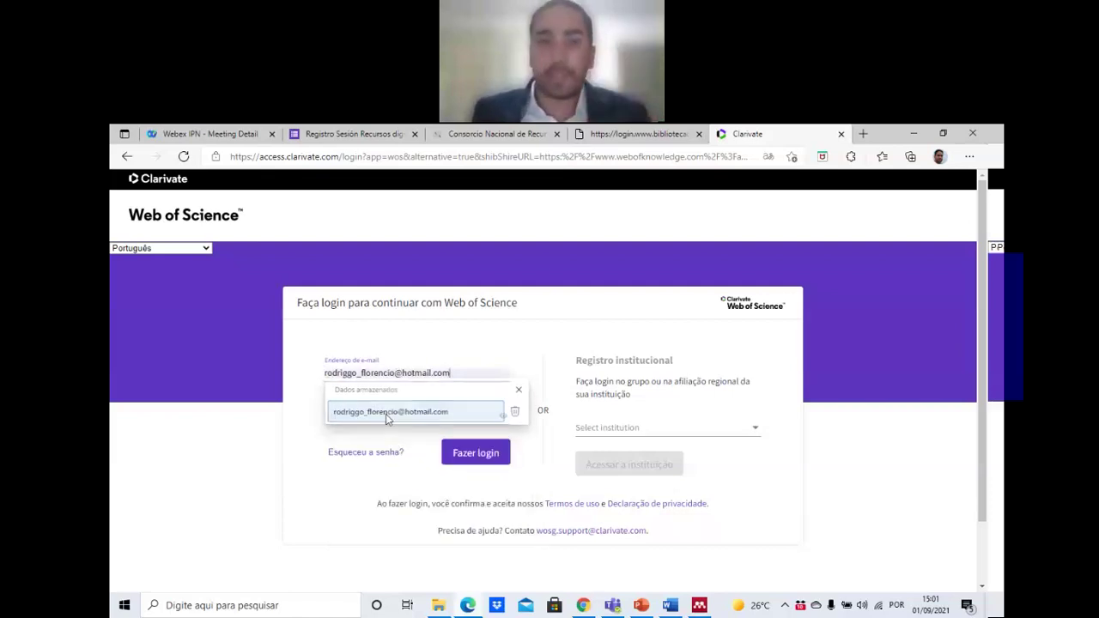
pyautogui.click(387, 416)
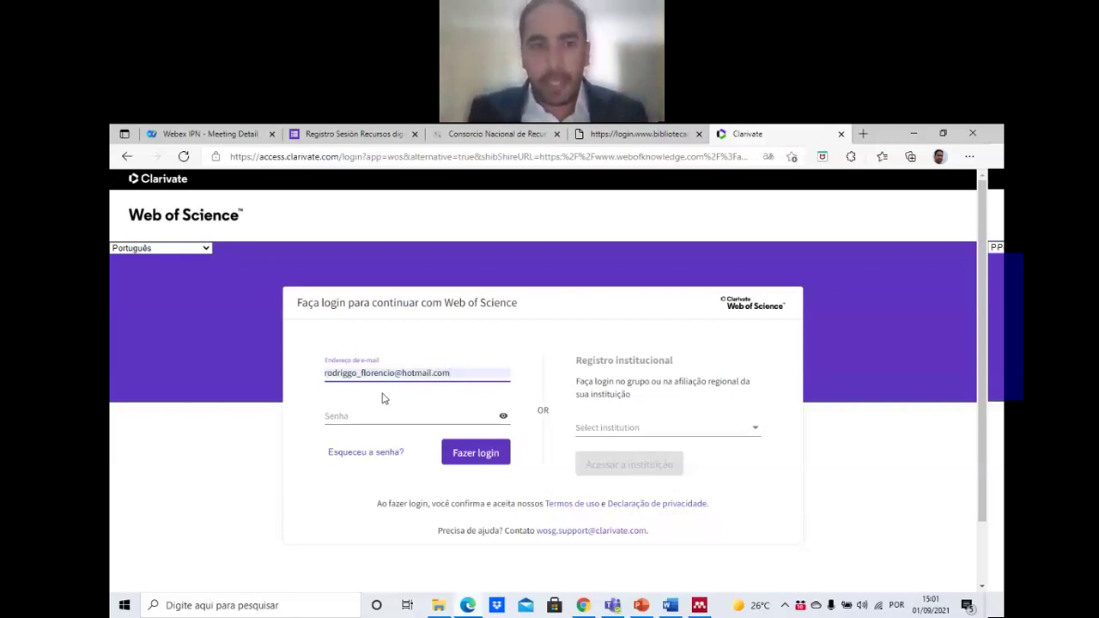
pyautogui.click(369, 413)
pyautogui.write('******')
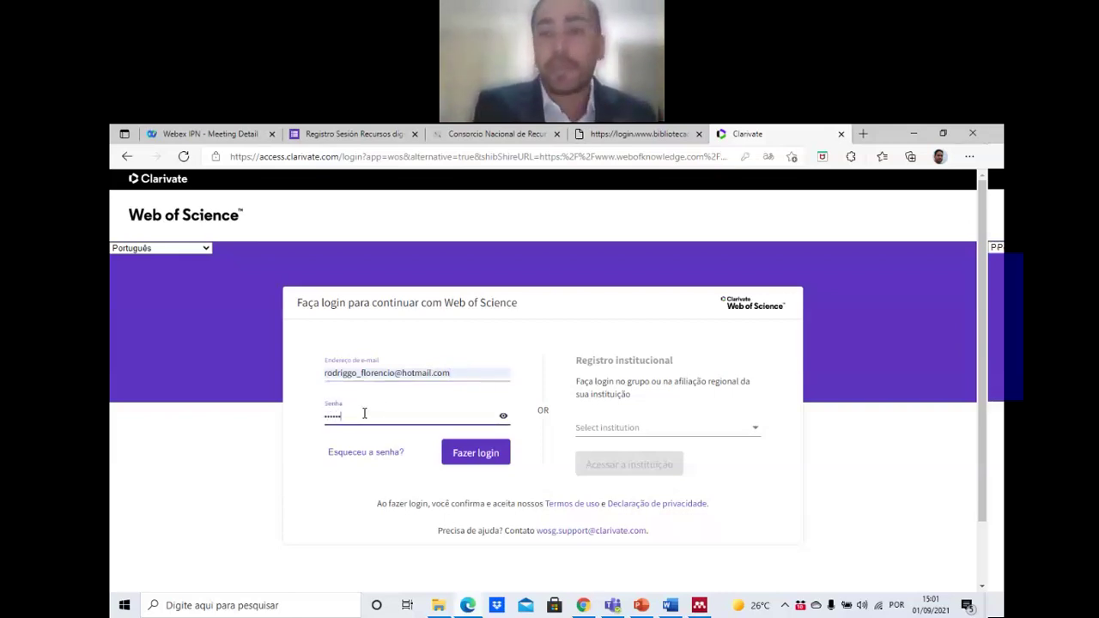
pyautogui.write('***')
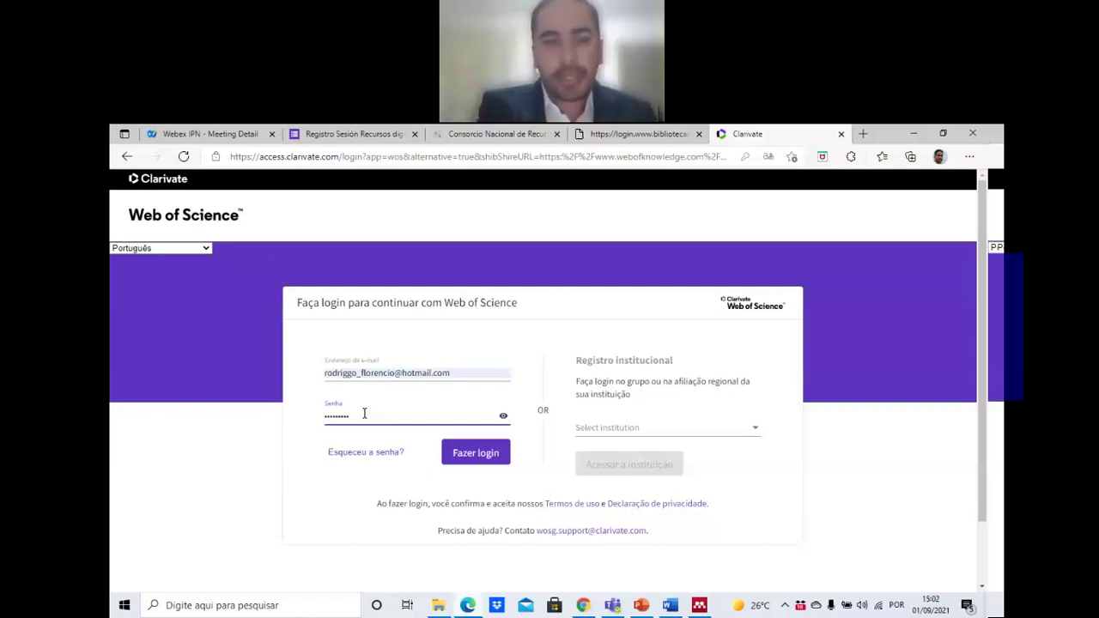
pyautogui.press('BackSpace')
pyautogui.press('BackSpace')
pyautogui.press('BackSpace')
pyautogui.press('BackSpace')
pyautogui.press('BackSpace')
pyautogui.press('BackSpace')
pyautogui.press('BackSpace')
pyautogui.press('BackSpace')
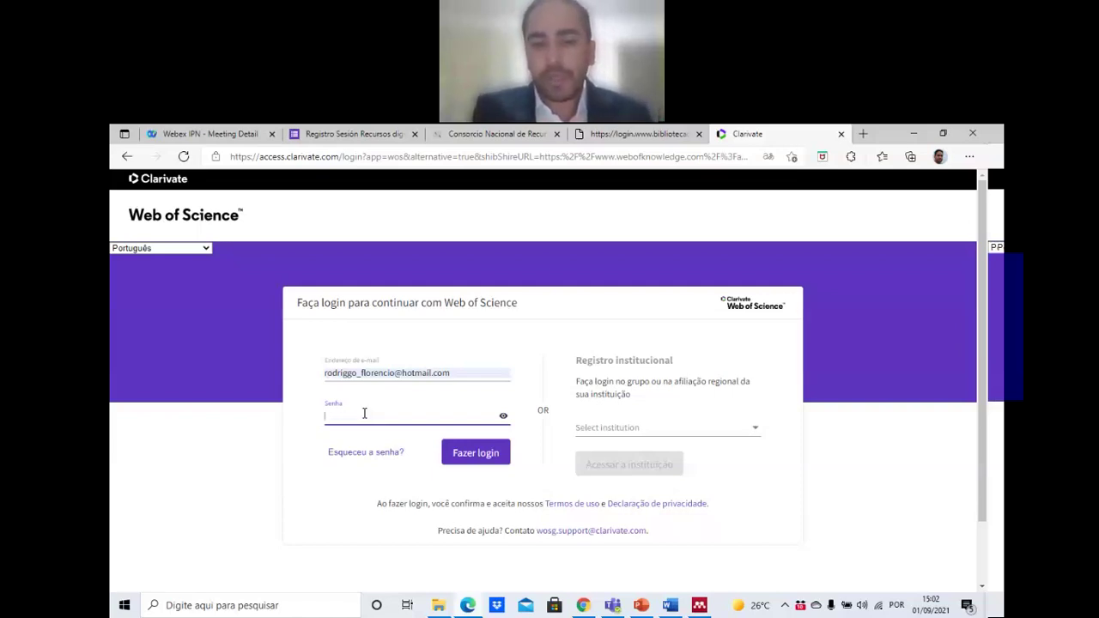
pyautogui.write('********')
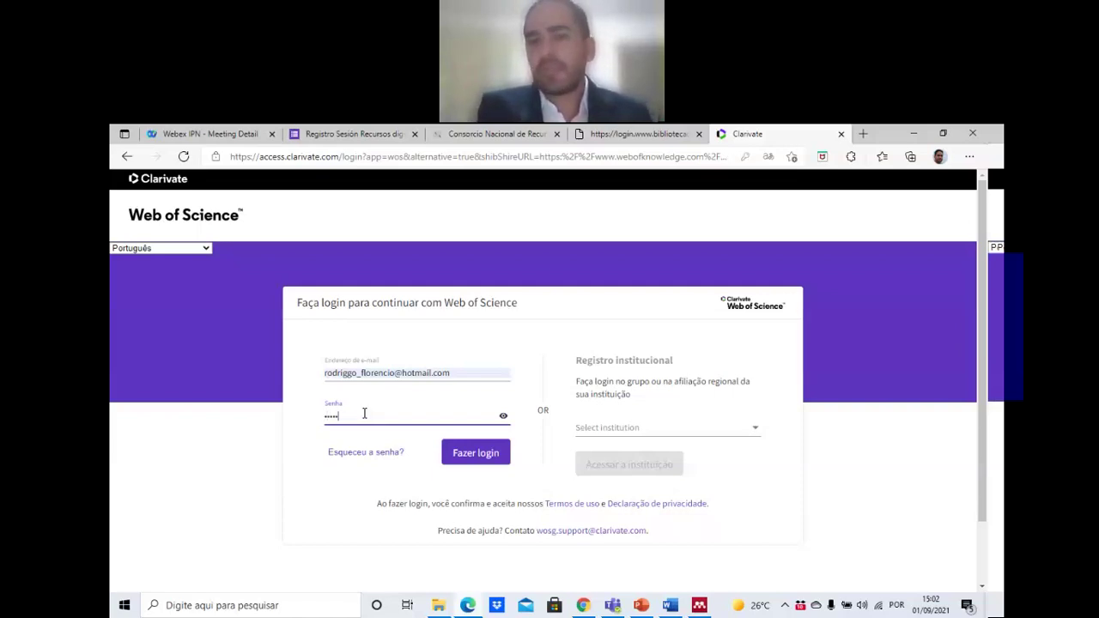
pyautogui.write('*')
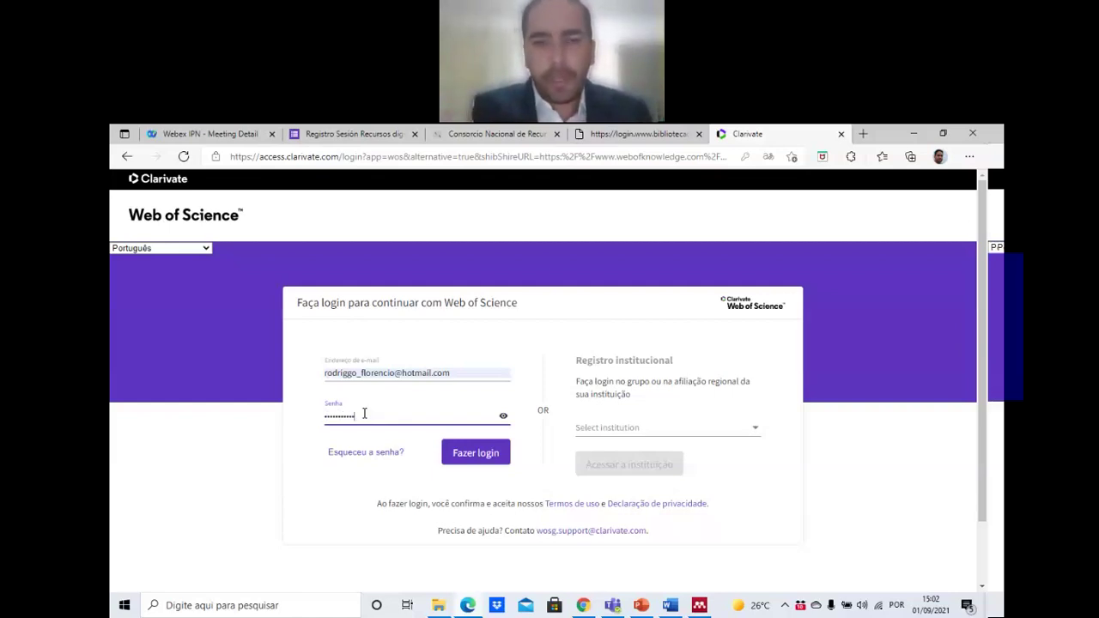
pyautogui.press('BackSpace')
pyautogui.press('BackSpace')
pyautogui.press('BackSpace')
pyautogui.press('BackSpace')
pyautogui.press('BackSpace')
pyautogui.press('BackSpace')
pyautogui.press('BackSpace')
pyautogui.press('BackSpace')
pyautogui.press('BackSpace')
pyautogui.press('BackSpace')
pyautogui.write('*********')
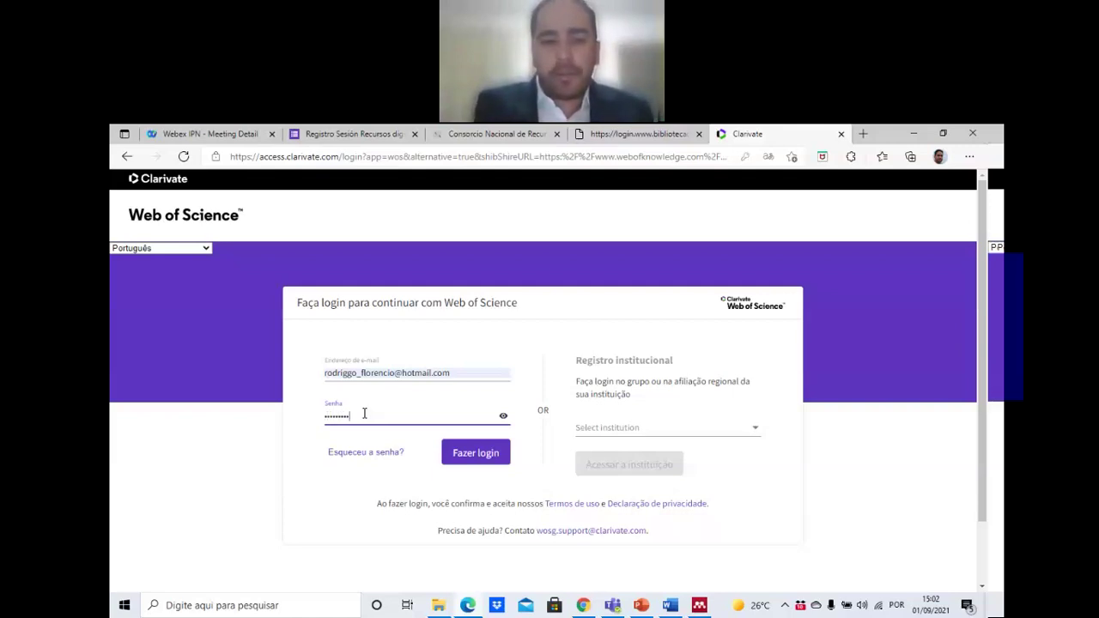
pyautogui.write('***')
pyautogui.press('Return')
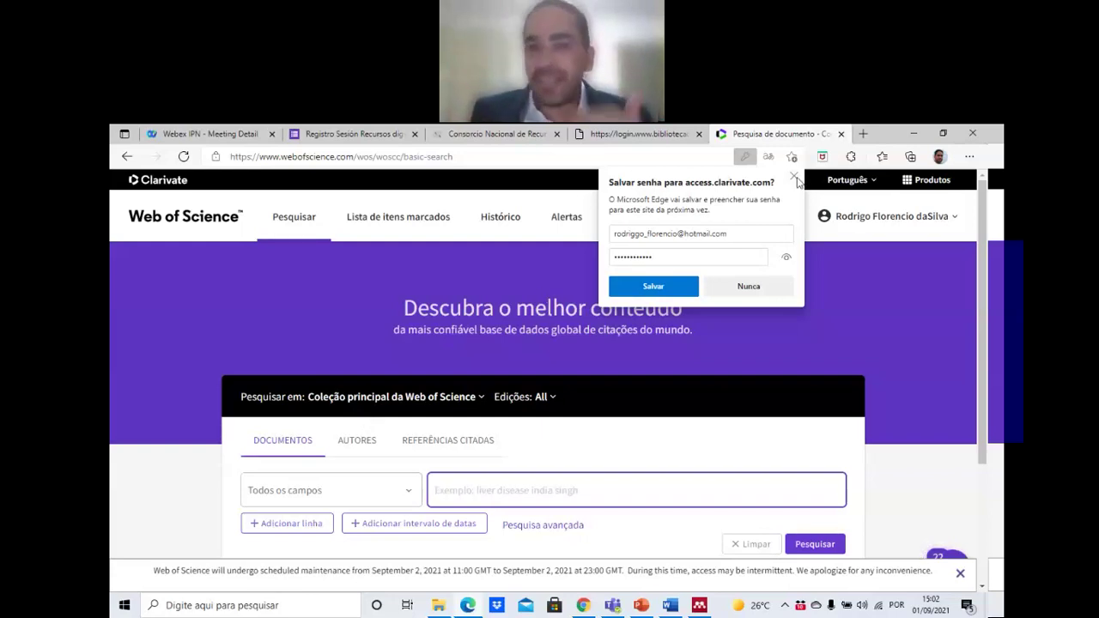
# - Dismiss the save-password offer and switch the interface language to Español
pyautogui.click(794, 177)
pyautogui.scroll(-3, 607, 251)
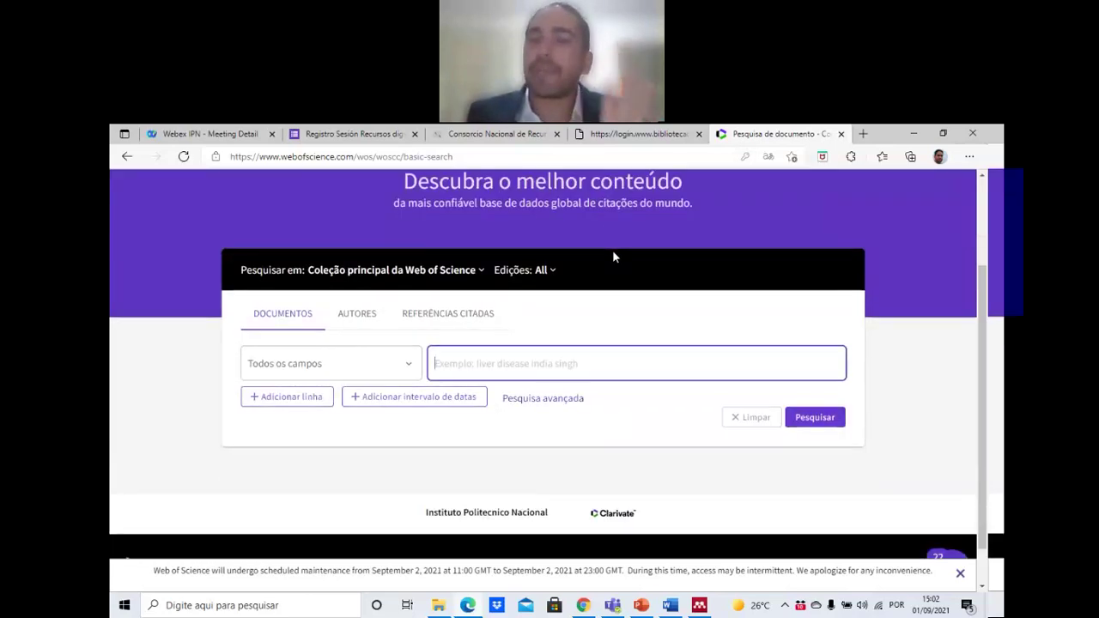
pyautogui.scroll(3, 632, 249)
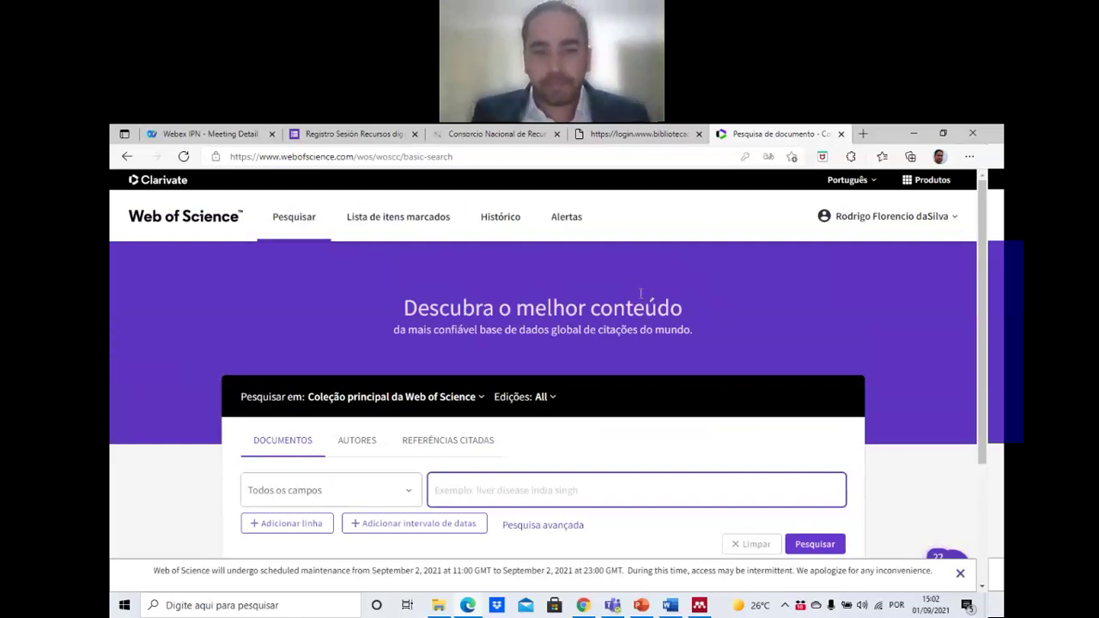
pyautogui.scroll(-1, 640, 293)
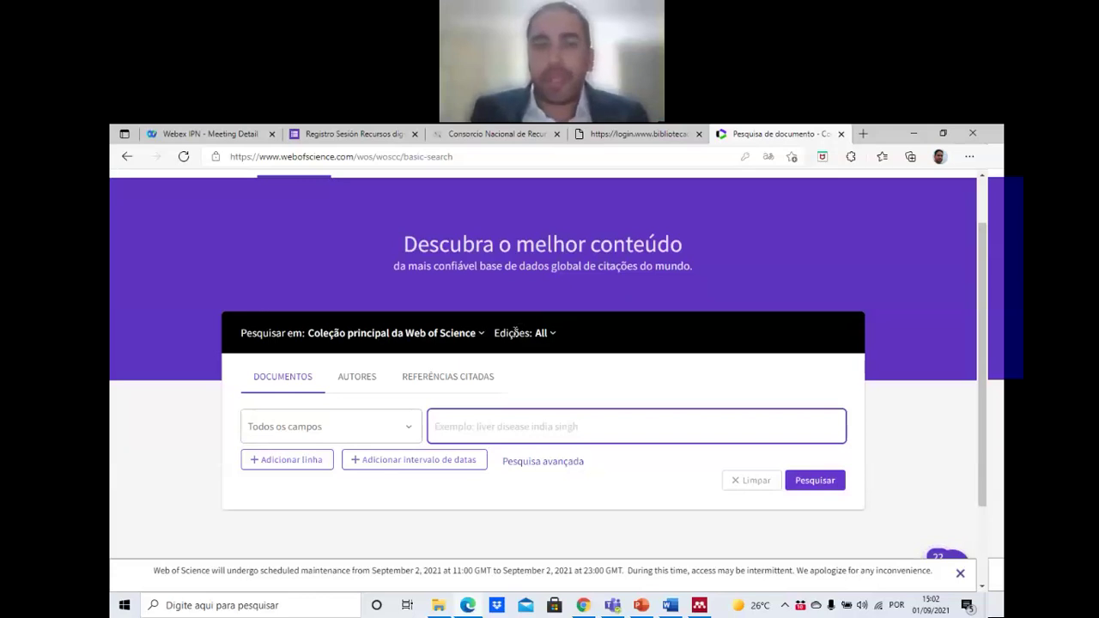
pyautogui.scroll(1, 694, 392)
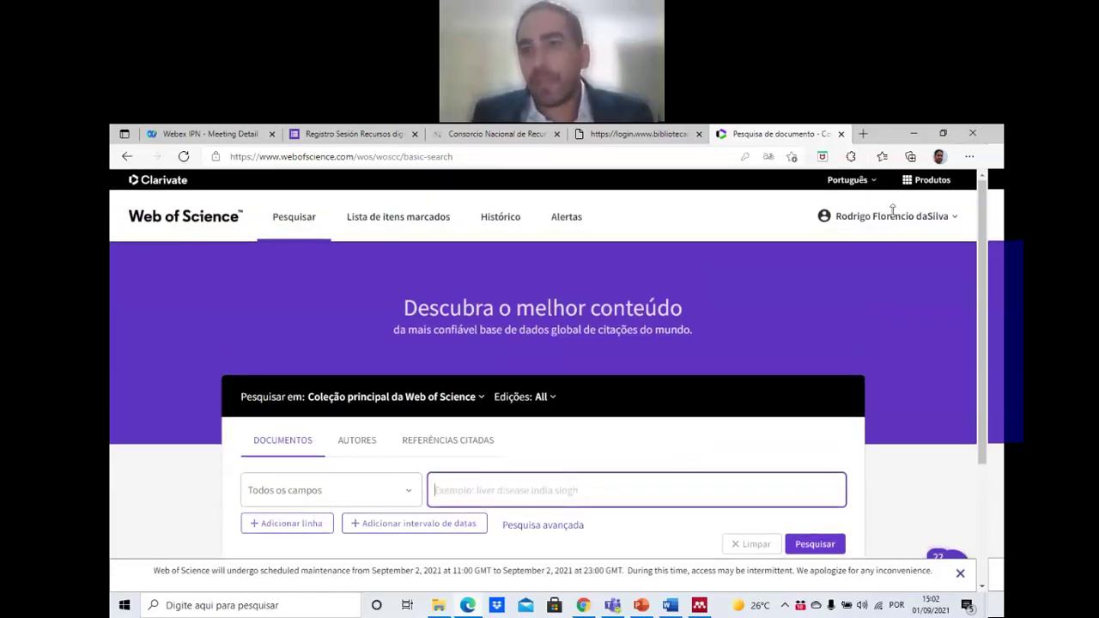
pyautogui.click(863, 182)
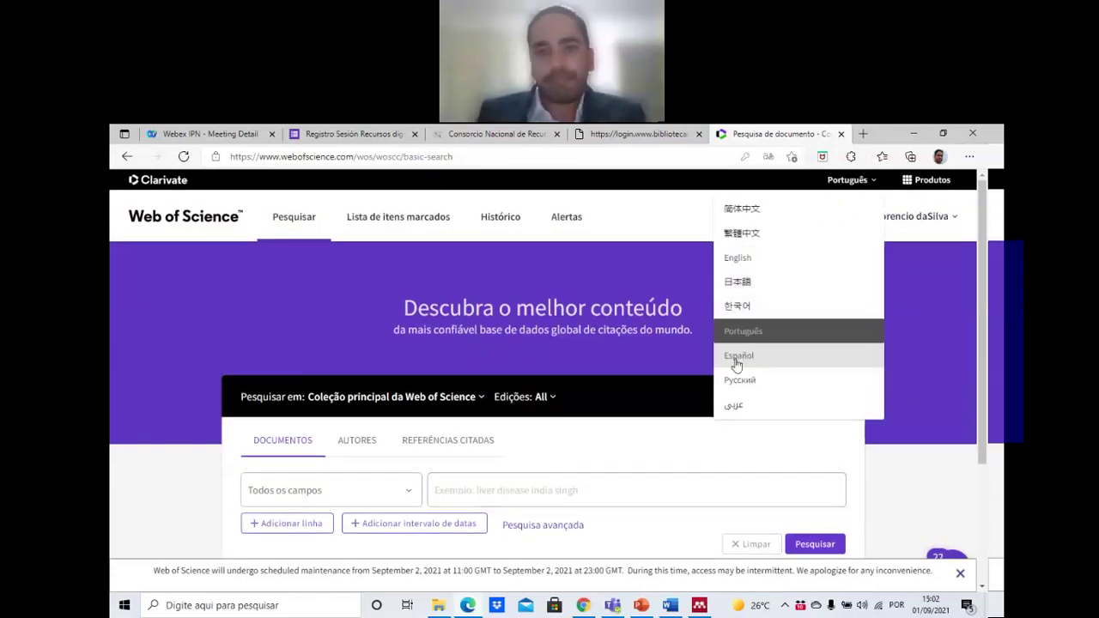
pyautogui.click(739, 363)
# - Search all fields for 'medio ambiente'
pyautogui.scroll(-2, 622, 298)
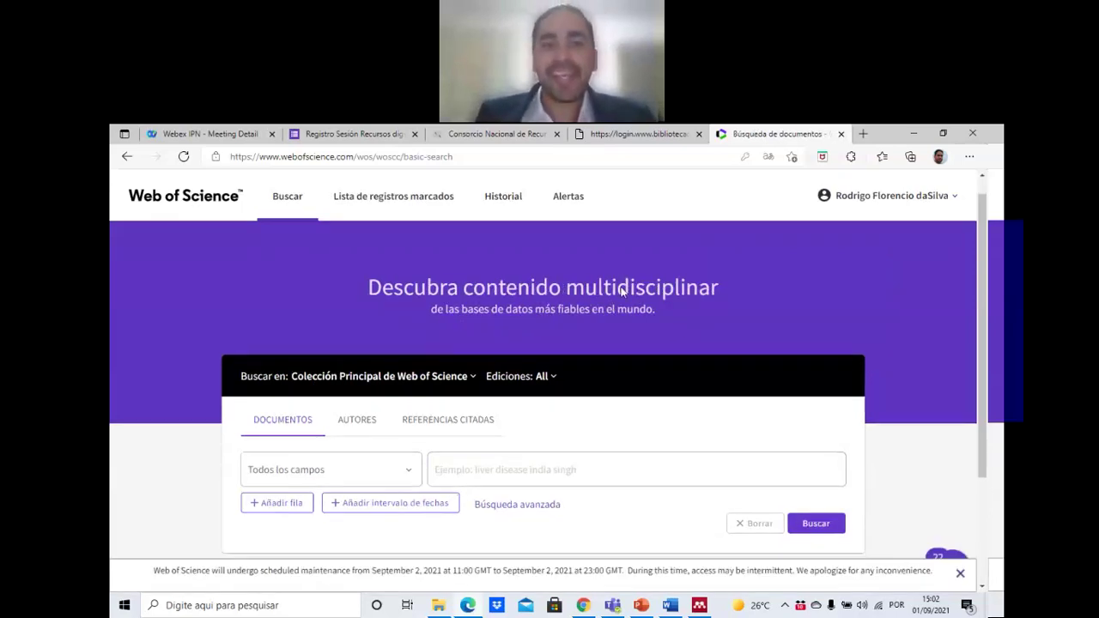
pyautogui.scroll(1, 508, 327)
pyautogui.click(479, 433)
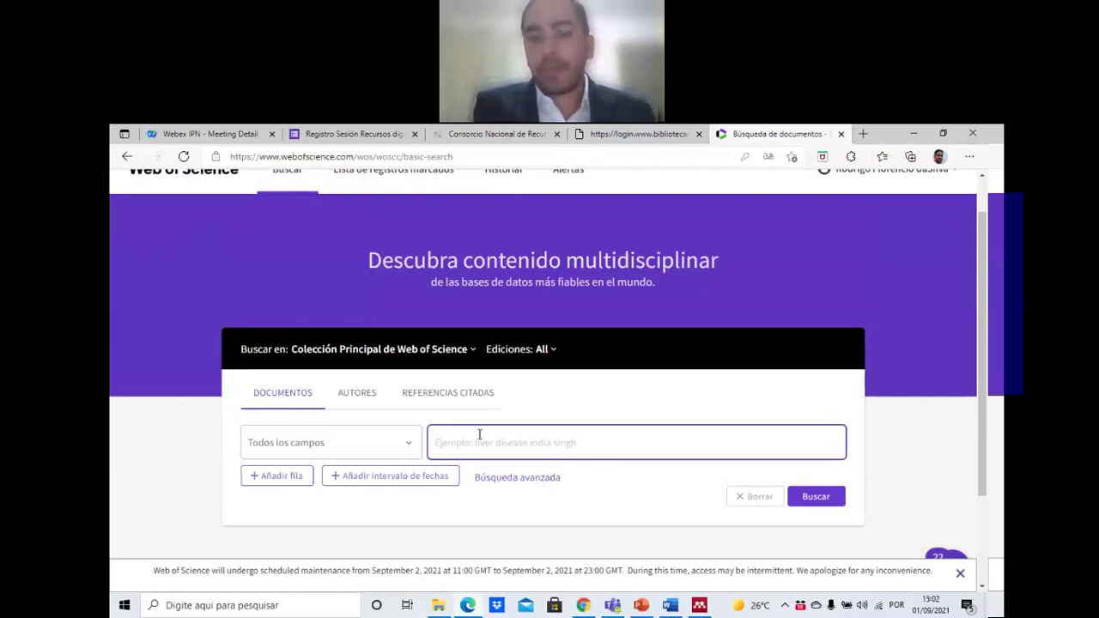
pyautogui.write('medio ambiente')
pyautogui.press('Return')
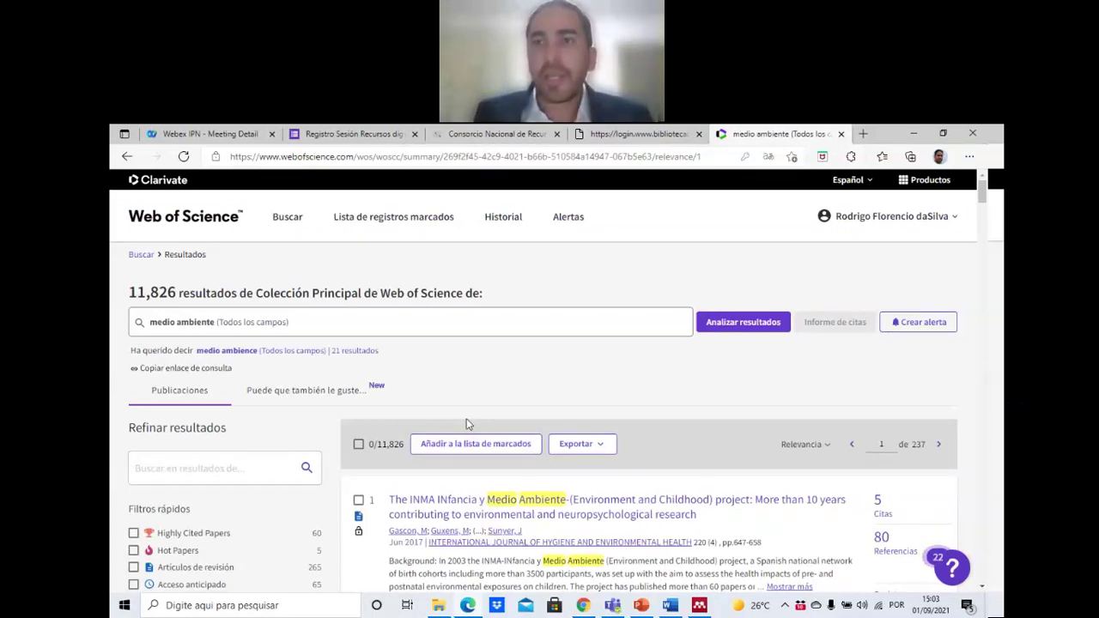
# - Replace the query with 'environmental' and run the search
pyautogui.click(158, 221)
pyautogui.moveTo(507, 378); pyautogui.dragTo(331, 403)
pyautogui.write('envi')
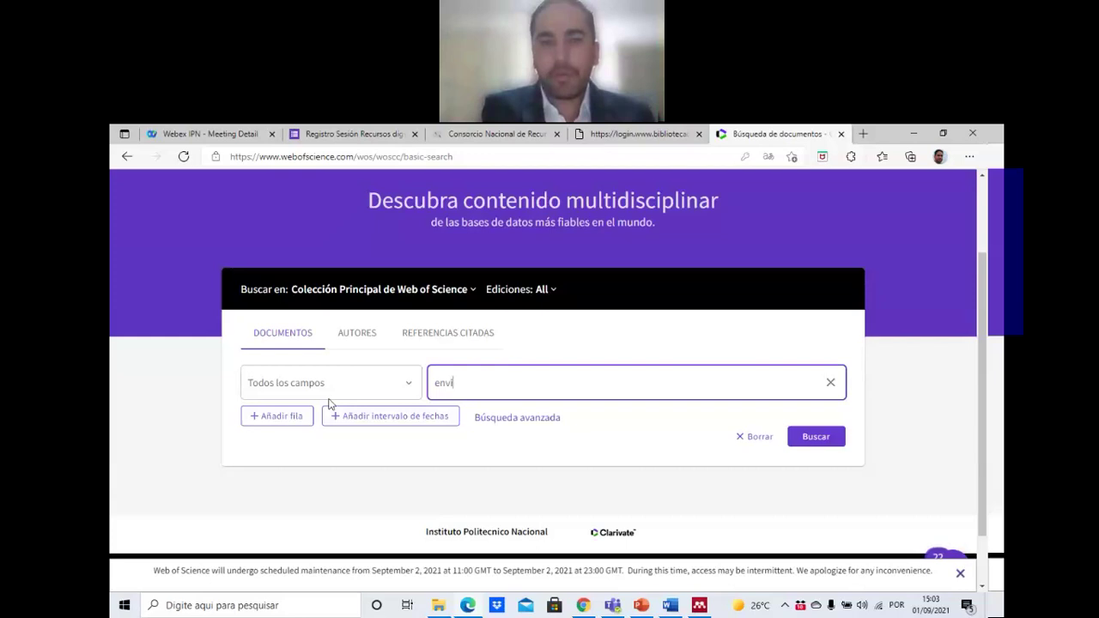
pyautogui.write('ronmental')
pyautogui.press('Return')
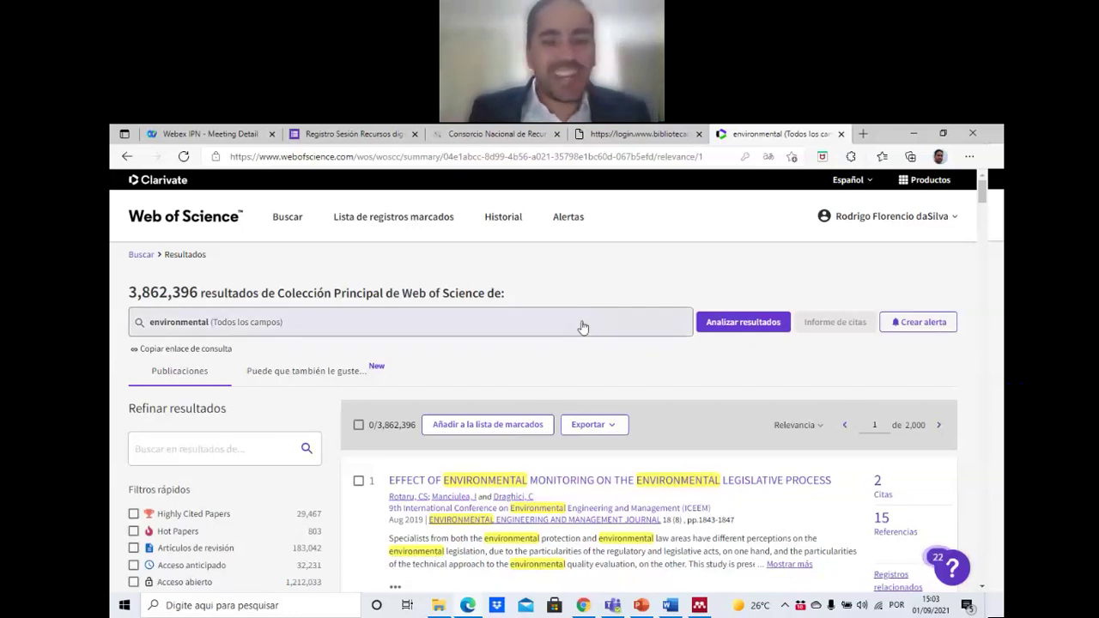
# - Open Analizar resultados for the 3,862,396 'environmental' results
pyautogui.scroll(-2, 601, 375)
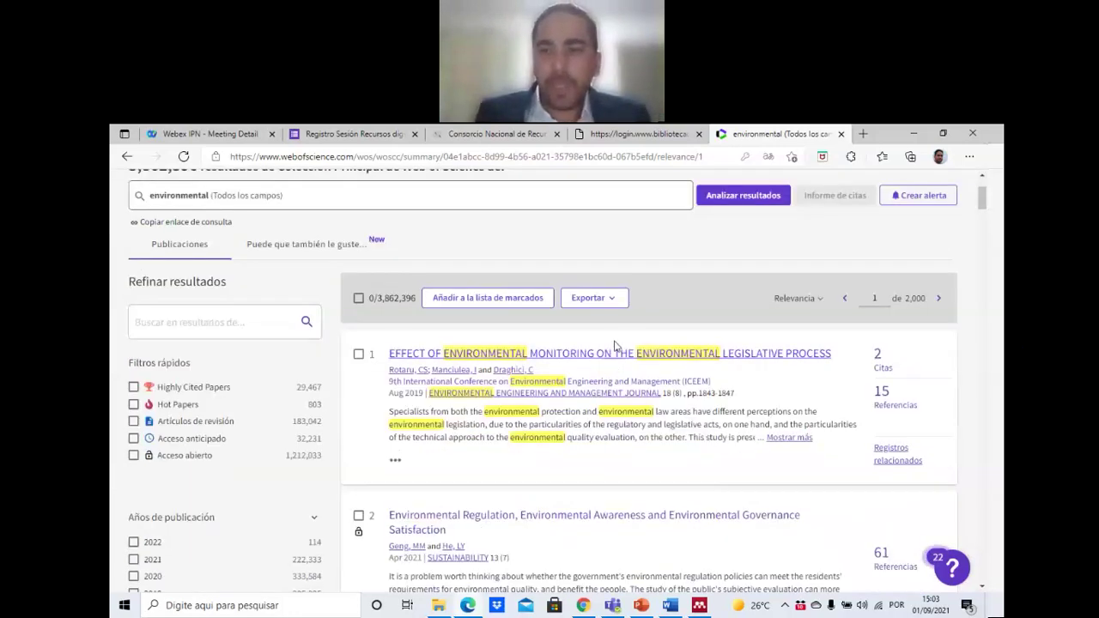
pyautogui.scroll(2, 622, 332)
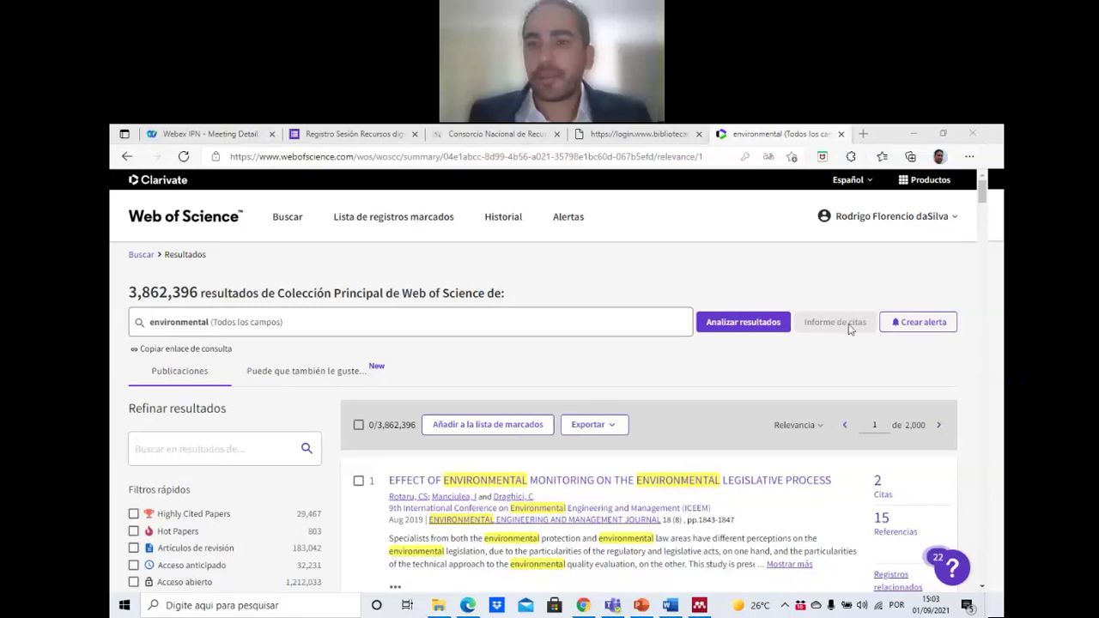
pyautogui.scroll(-2, 490, 427)
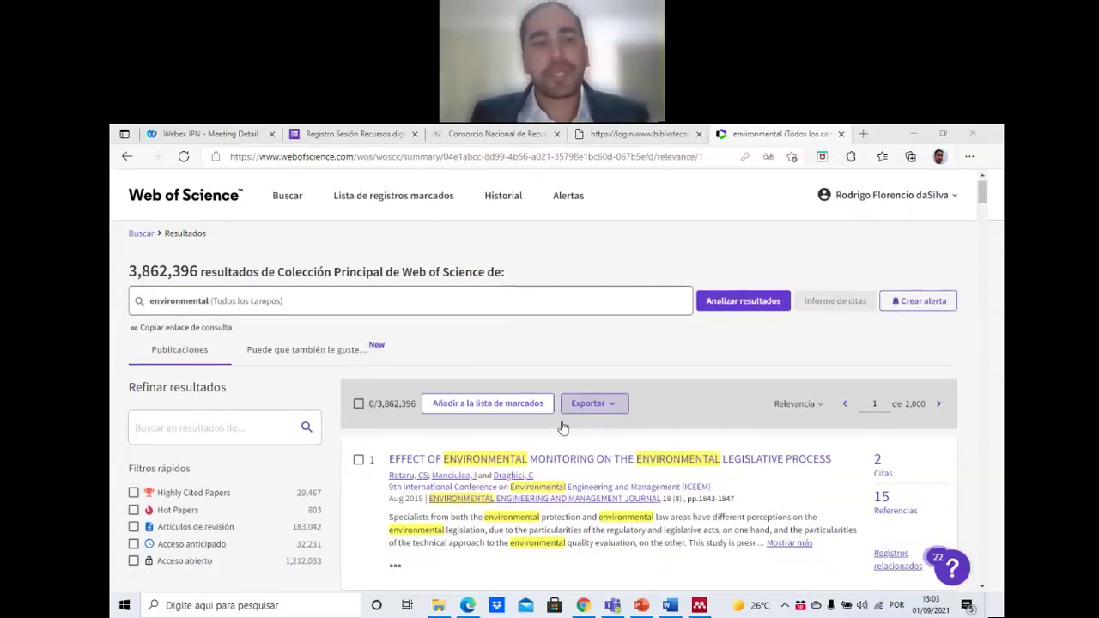
pyautogui.scroll(2, 421, 392)
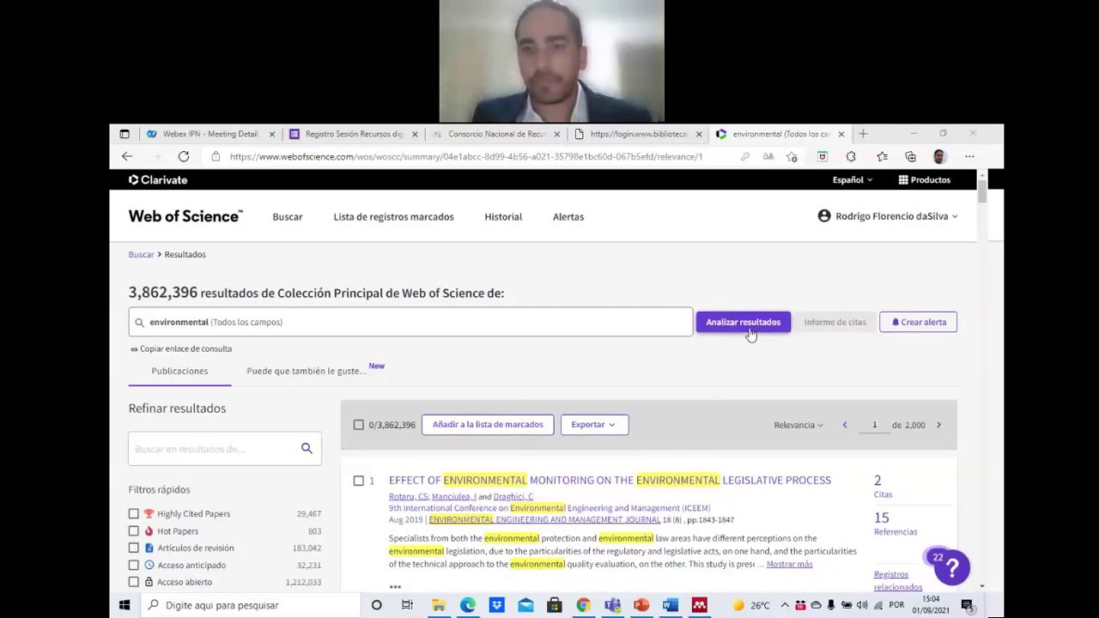
pyautogui.click(744, 323)
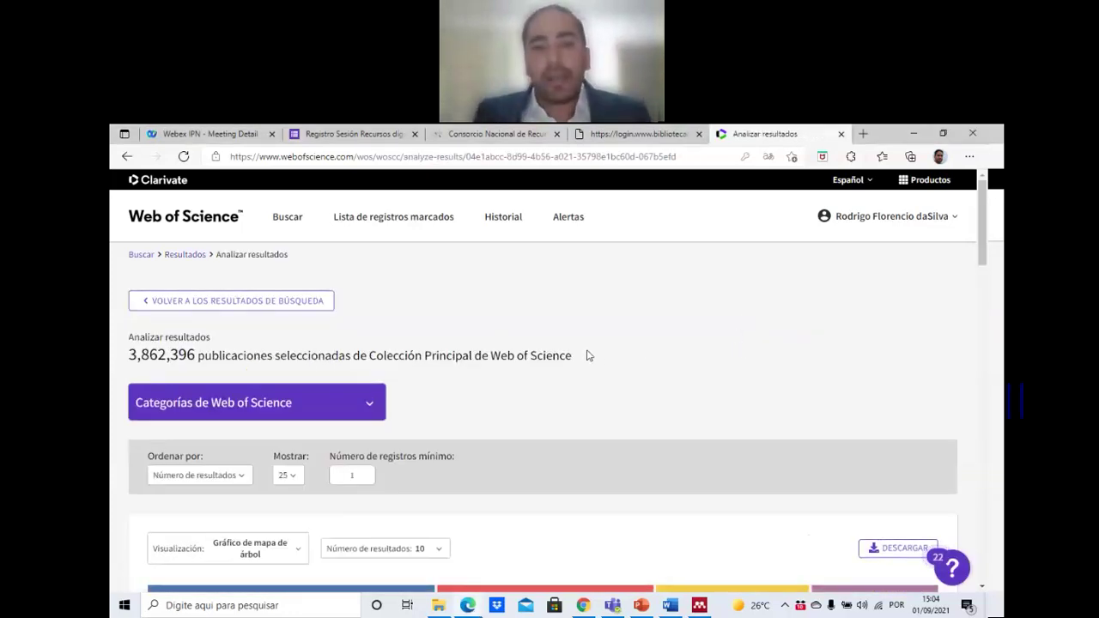
# - Open the Categorías de Web of Science selector on the analysis page and scroll its list
pyautogui.scroll(-3, 584, 356)
pyautogui.moveTo(571, 343)
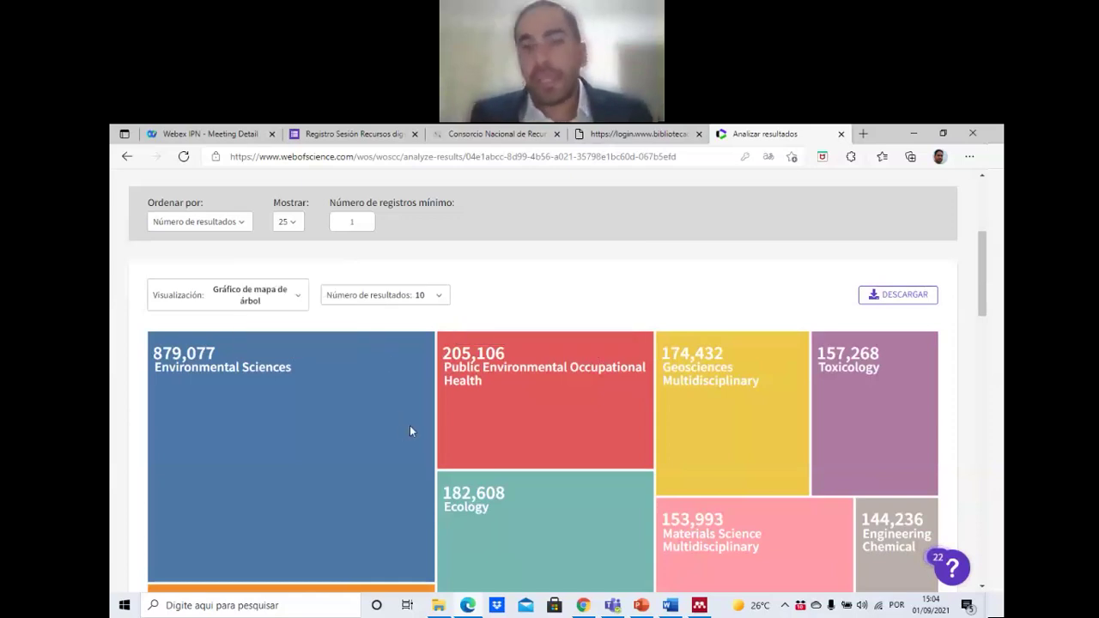
pyautogui.moveTo(410, 425)
pyautogui.moveTo(462, 368)
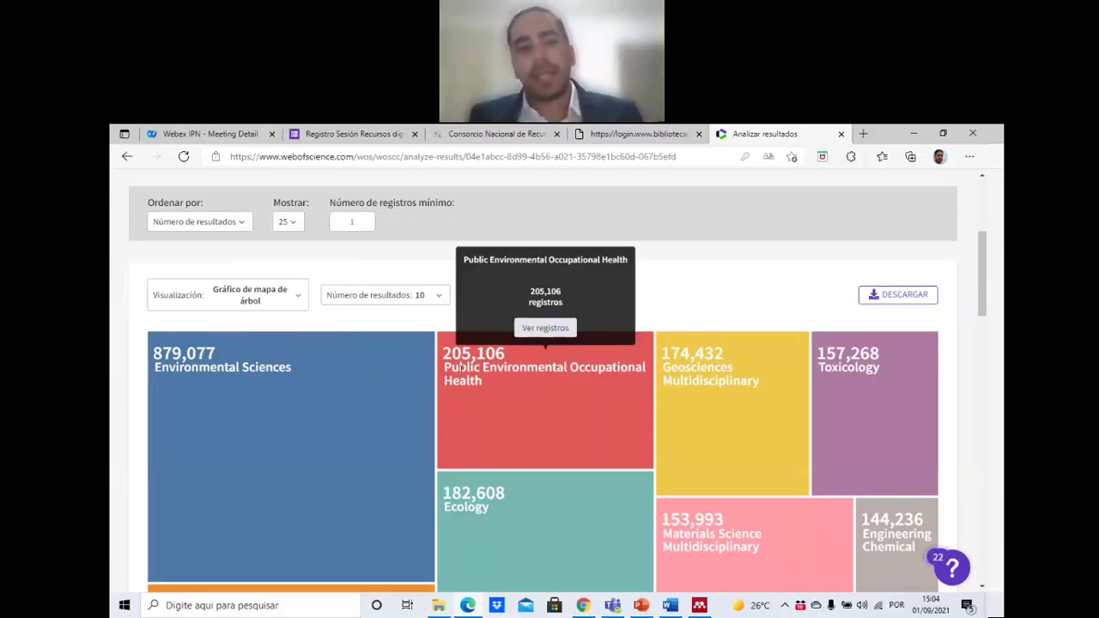
pyautogui.scroll(-2, 471, 376)
pyautogui.moveTo(545, 376)
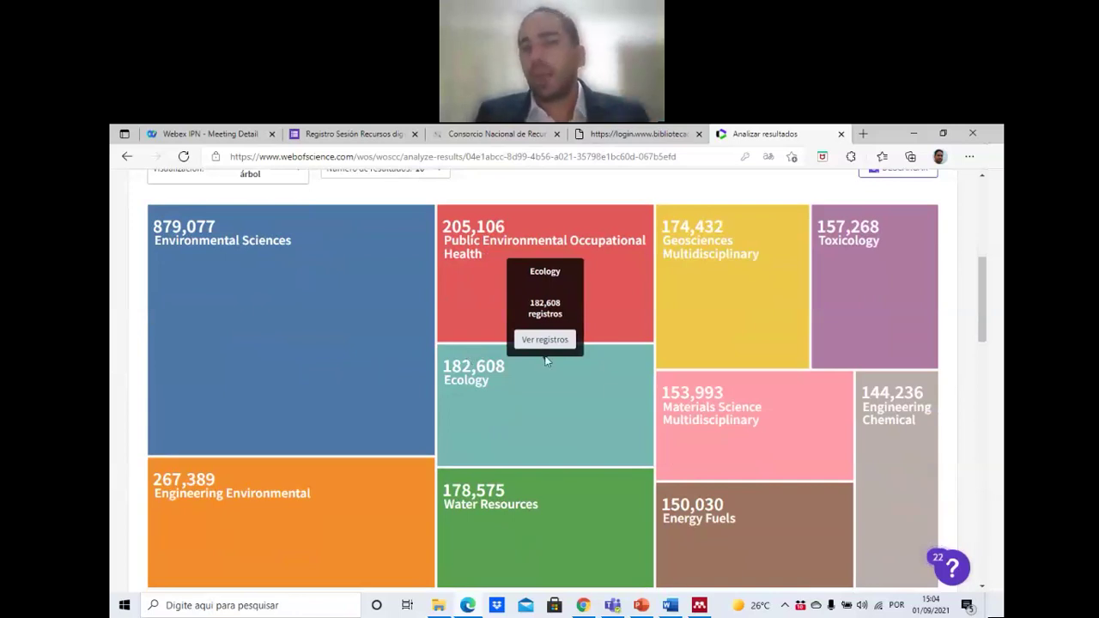
pyautogui.scroll(5, 545, 376)
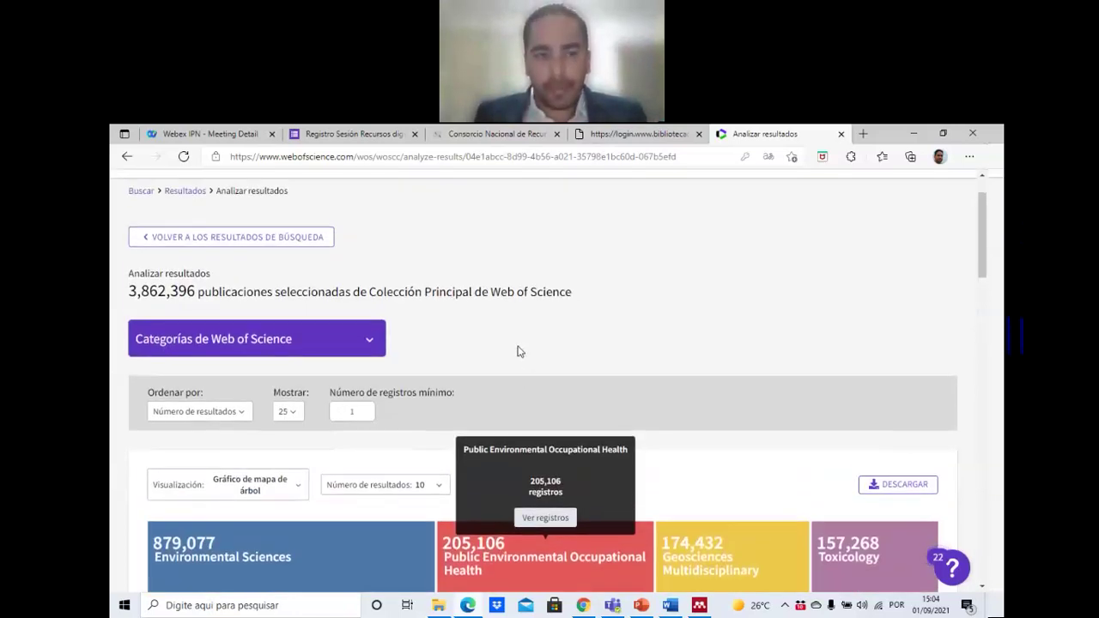
pyautogui.scroll(-1, 517, 354)
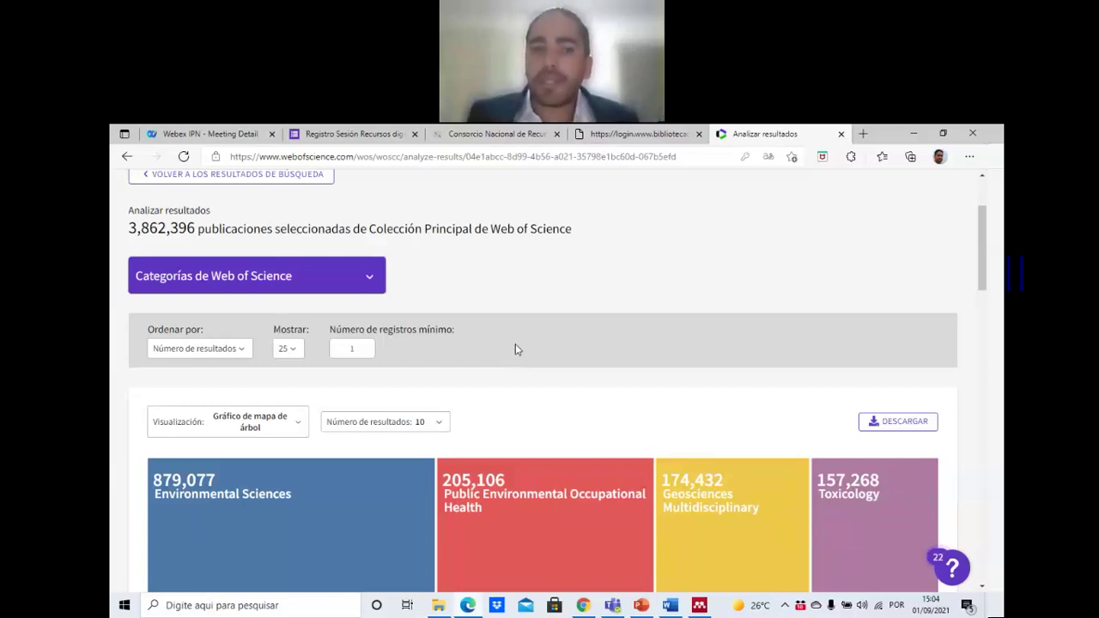
pyautogui.scroll(1, 515, 345)
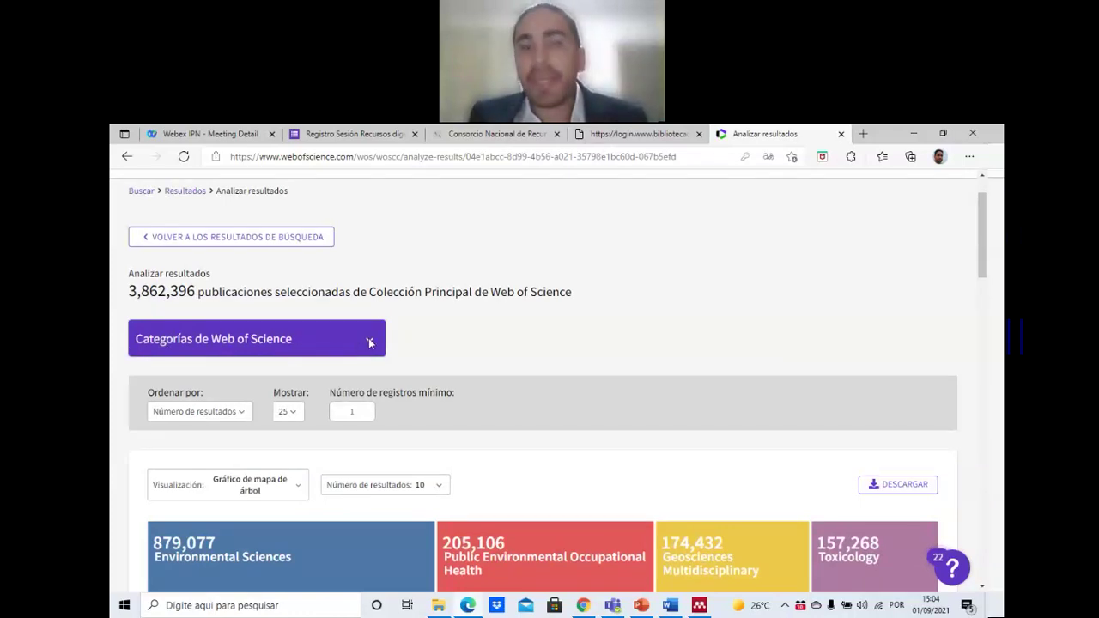
pyautogui.click(369, 340)
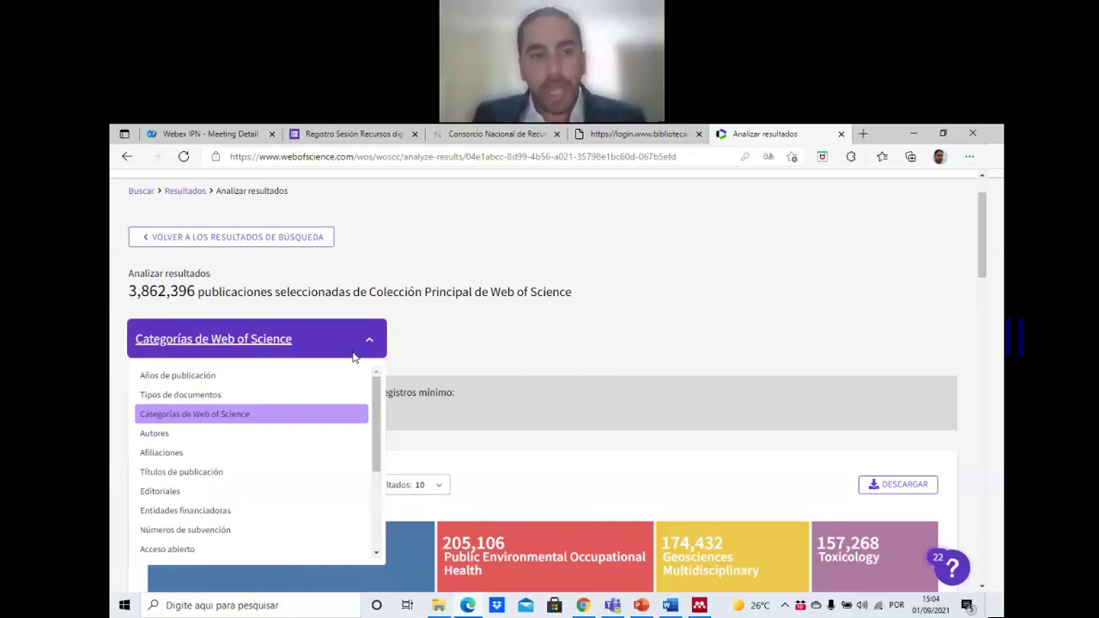
pyautogui.scroll(-3, 297, 410)
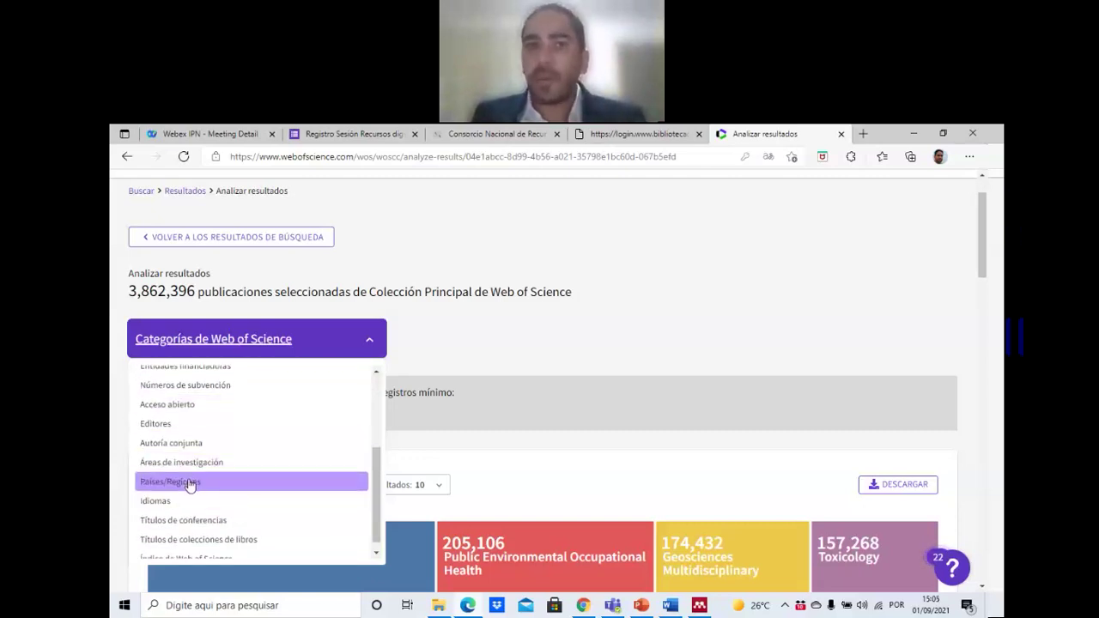
# - Analyse the 'environmental' results by Países/Regiones, showing the treemap led by Estados Unidos
pyautogui.click(189, 486)
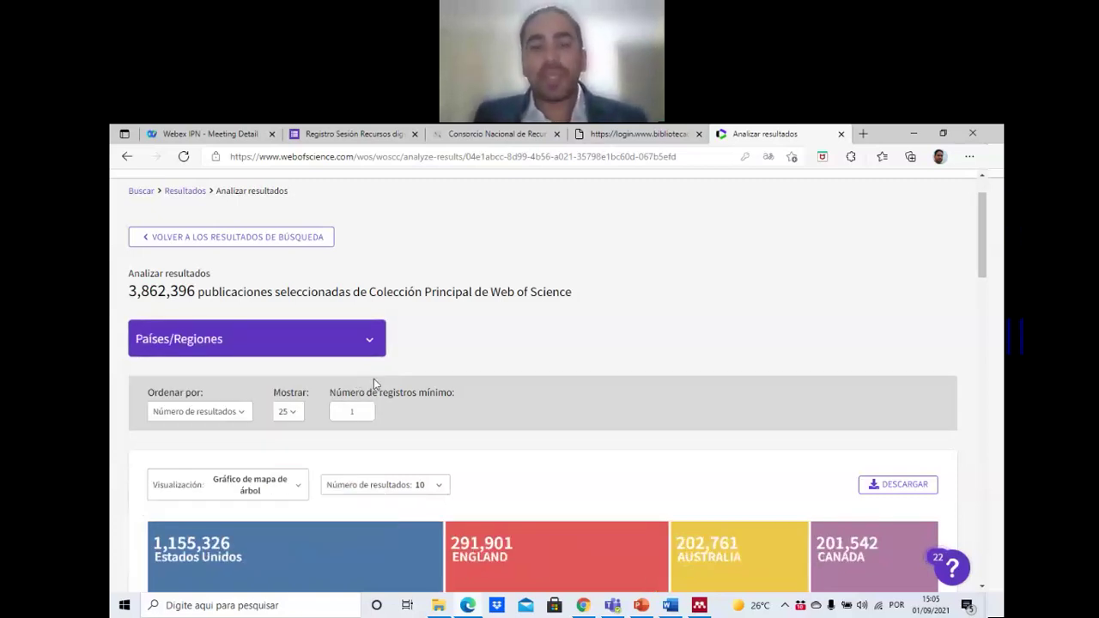
pyautogui.scroll(-2, 373, 380)
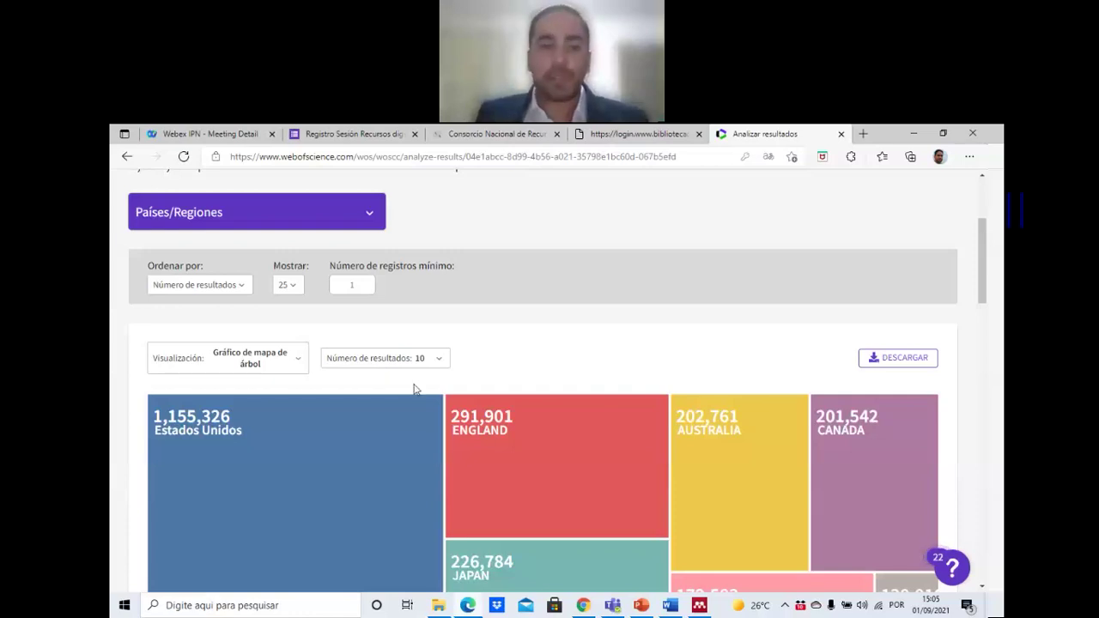
pyautogui.scroll(-3, 417, 371)
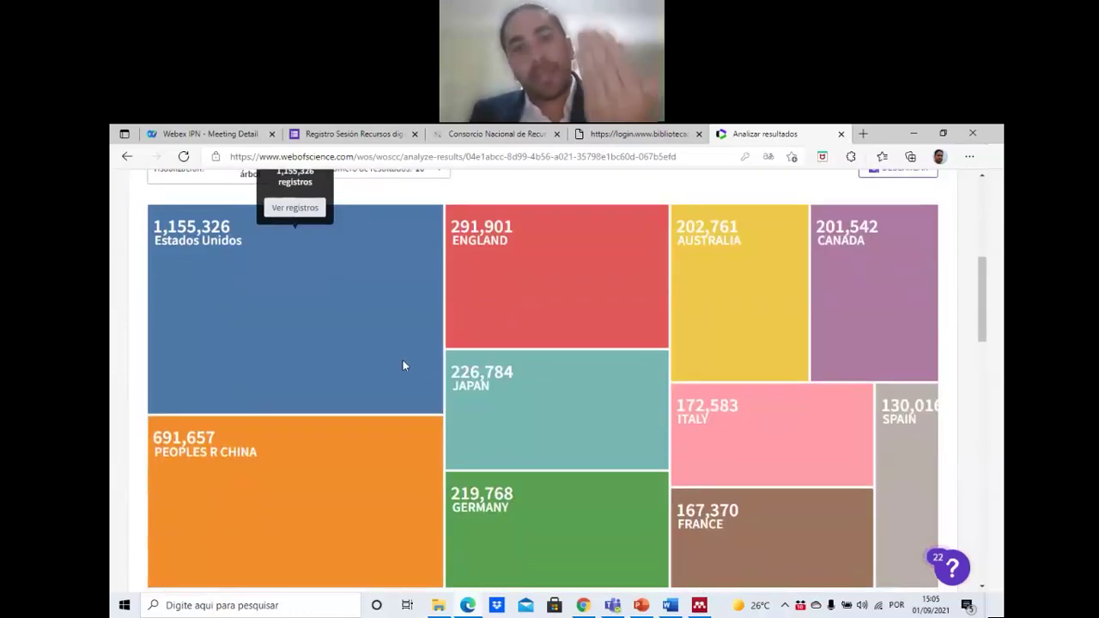
pyautogui.scroll(-3, 506, 358)
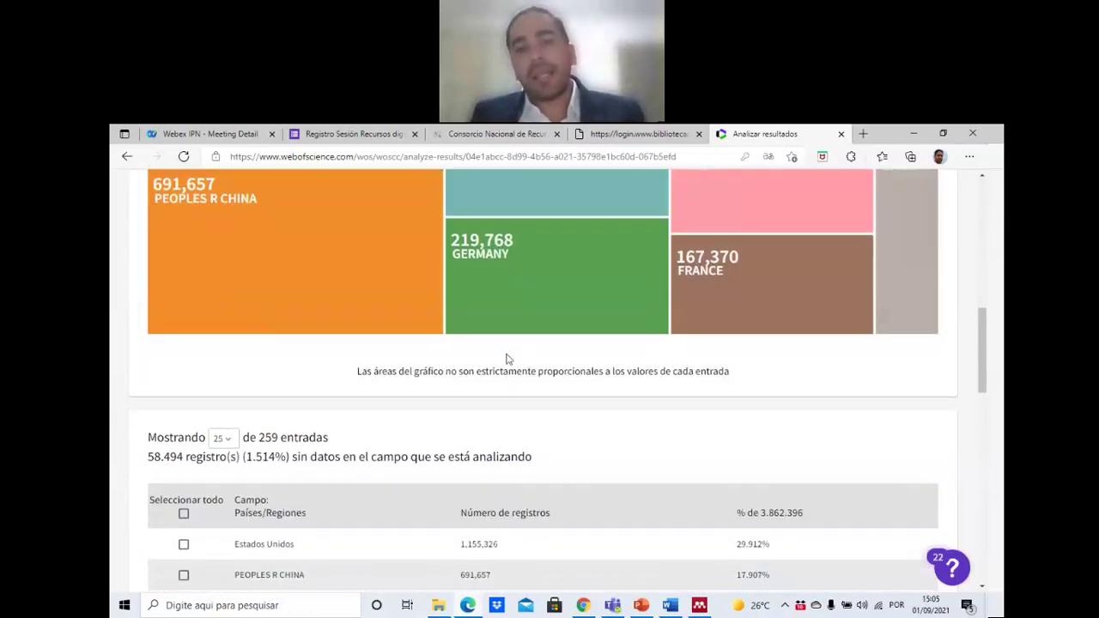
pyautogui.scroll(-6, 507, 359)
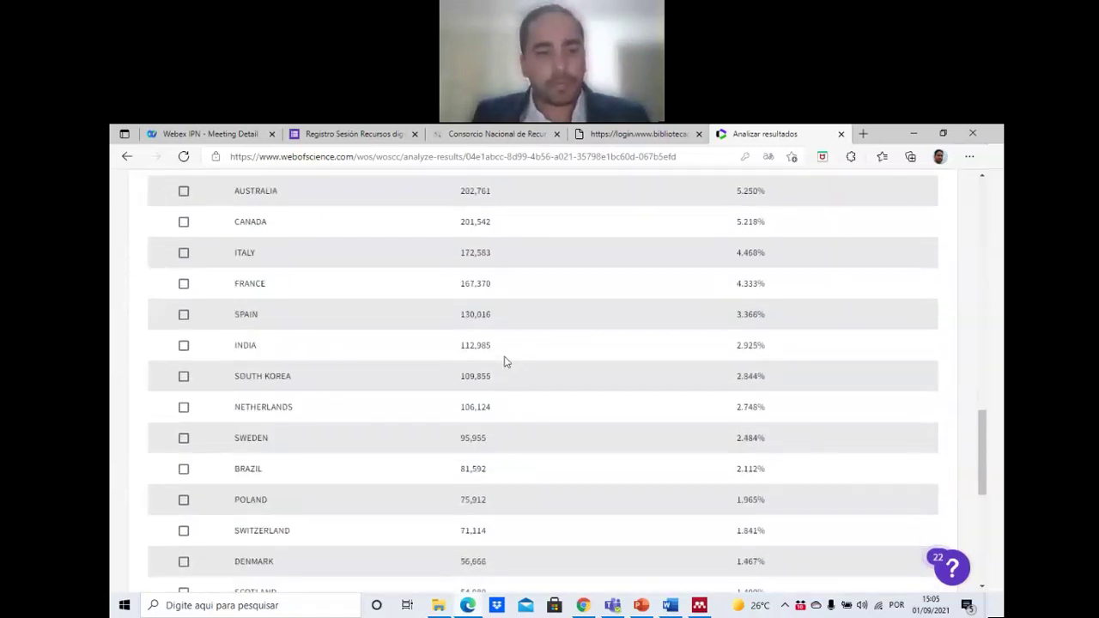
pyautogui.scroll(4, 504, 363)
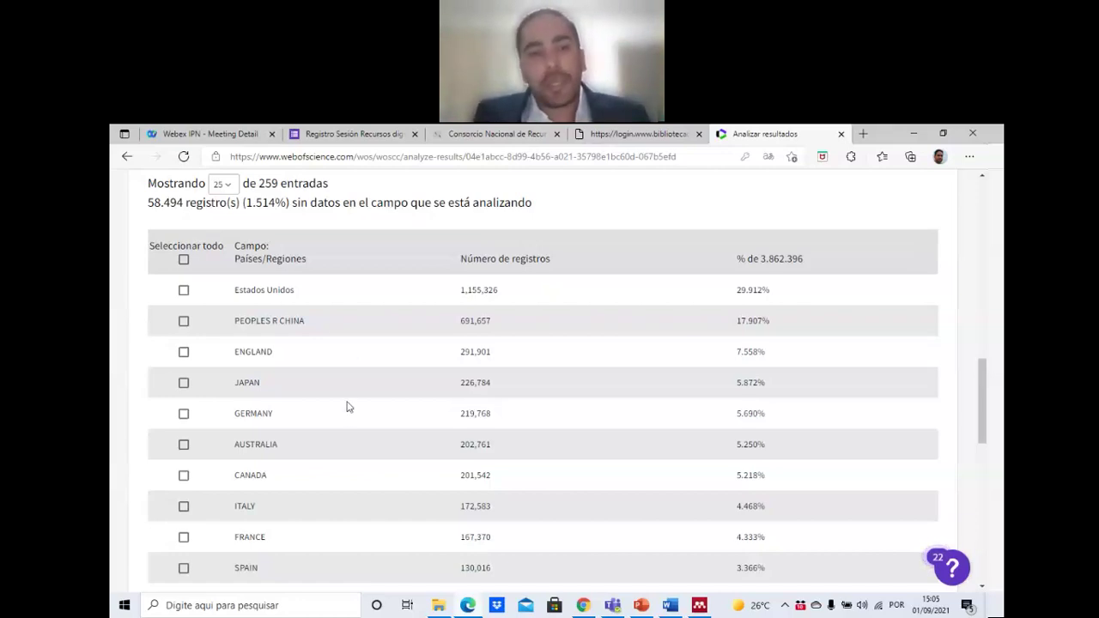
# - Review the country table and highlight its 259-entry summary and top rows
pyautogui.scroll(-2, 348, 402)
pyautogui.scroll(3, 357, 375)
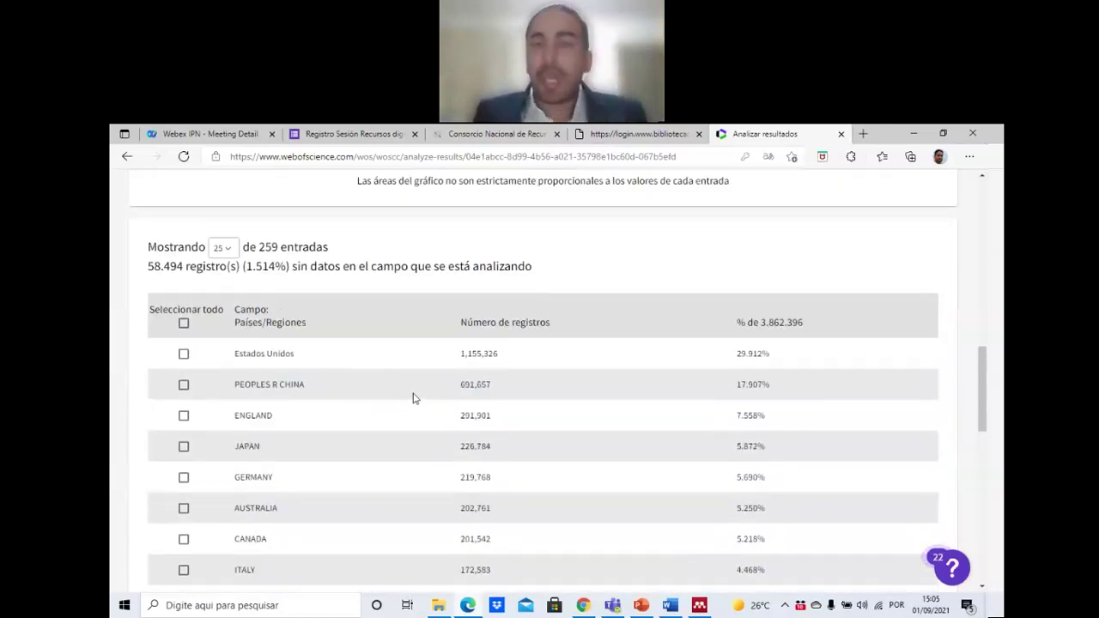
pyautogui.scroll(-2, 412, 392)
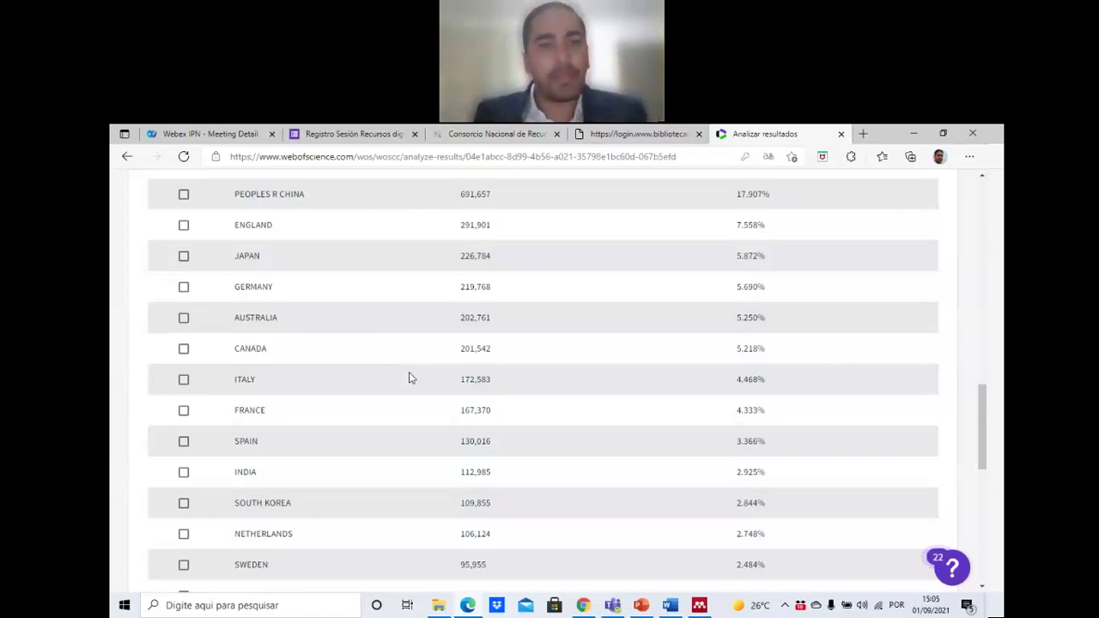
pyautogui.scroll(-2, 376, 343)
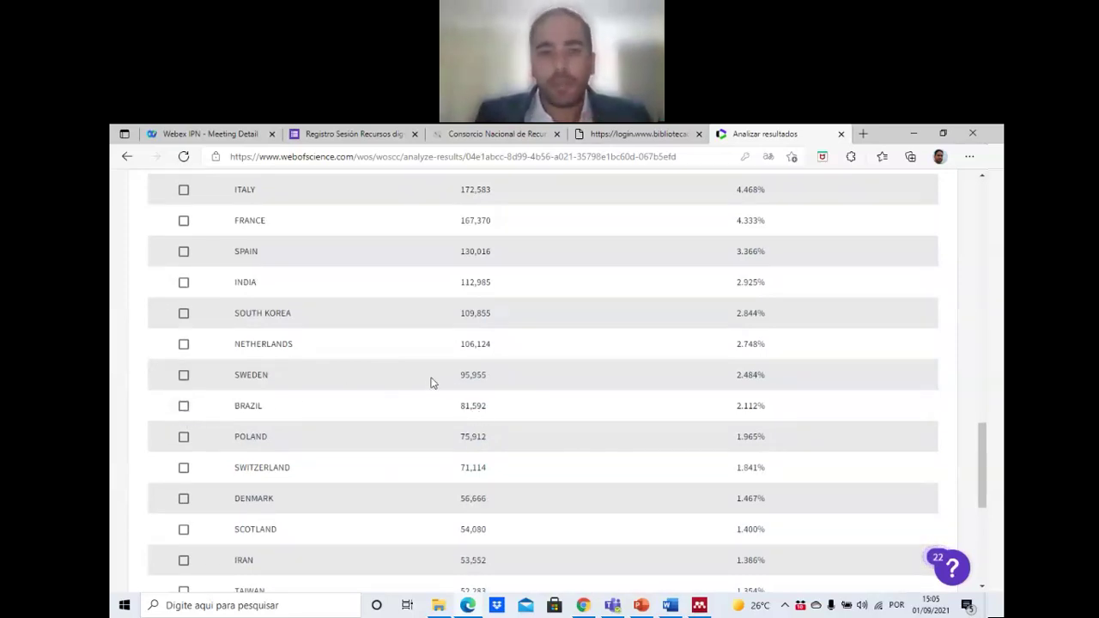
pyautogui.scroll(-4, 425, 377)
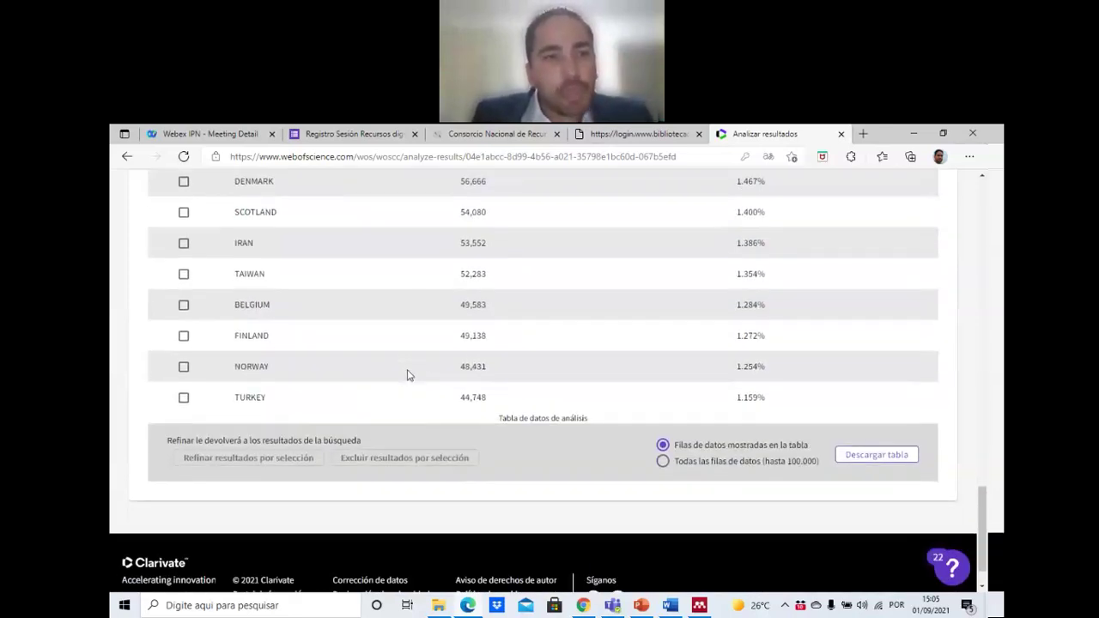
pyautogui.scroll(3, 408, 375)
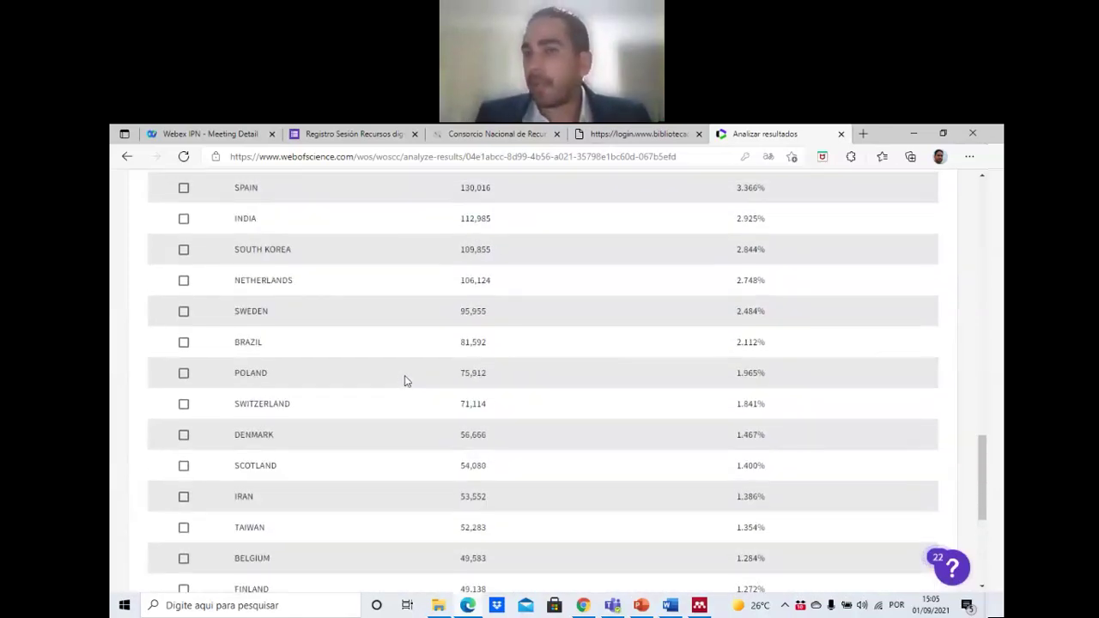
pyautogui.scroll(8, 400, 375)
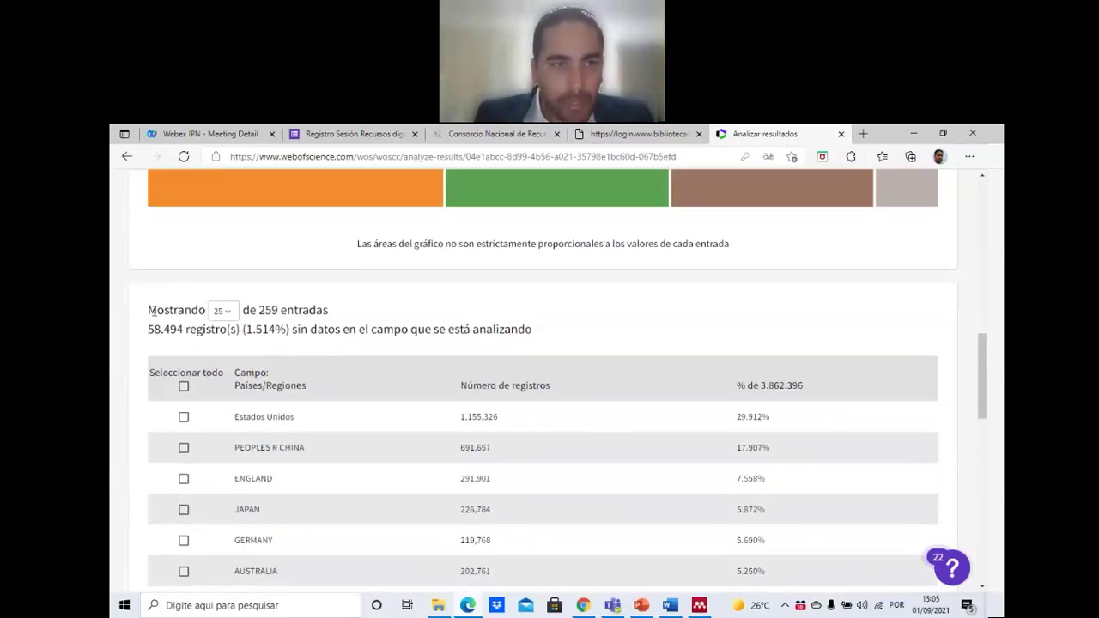
pyautogui.moveTo(149, 312); pyautogui.dragTo(555, 352)
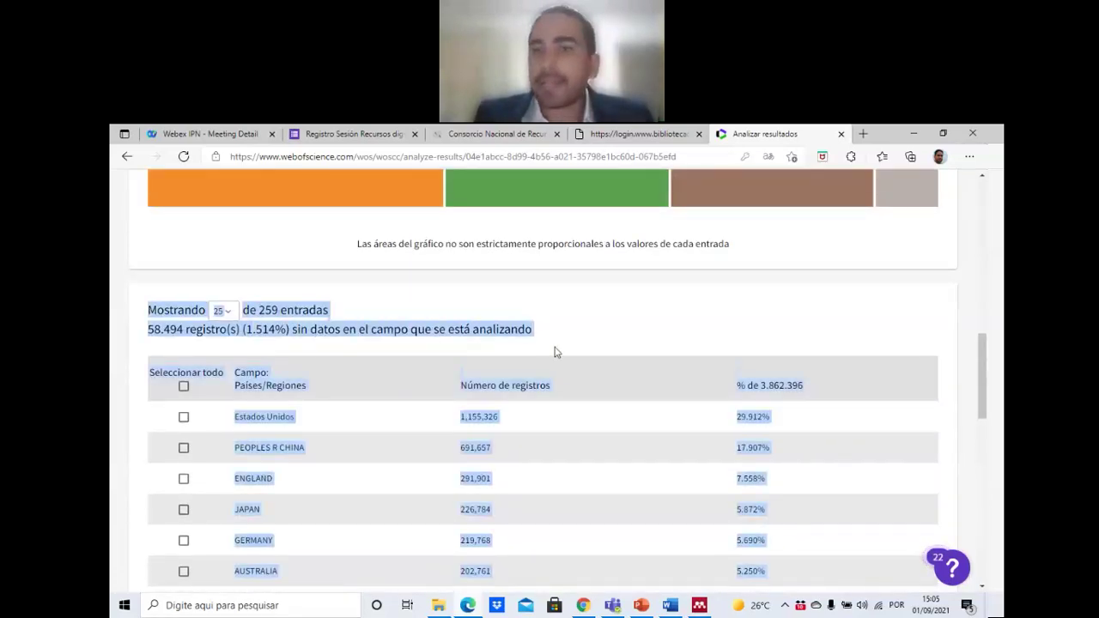
# - Show 50 countries per page in the analysis table
pyautogui.click(461, 310)
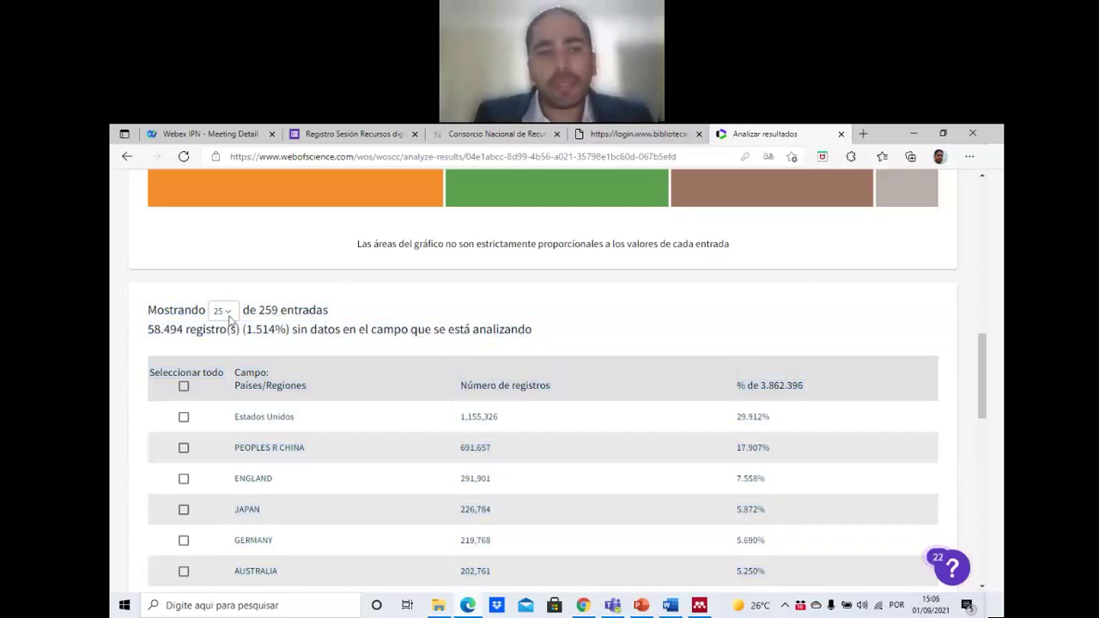
pyautogui.click(225, 313)
pyautogui.click(228, 361)
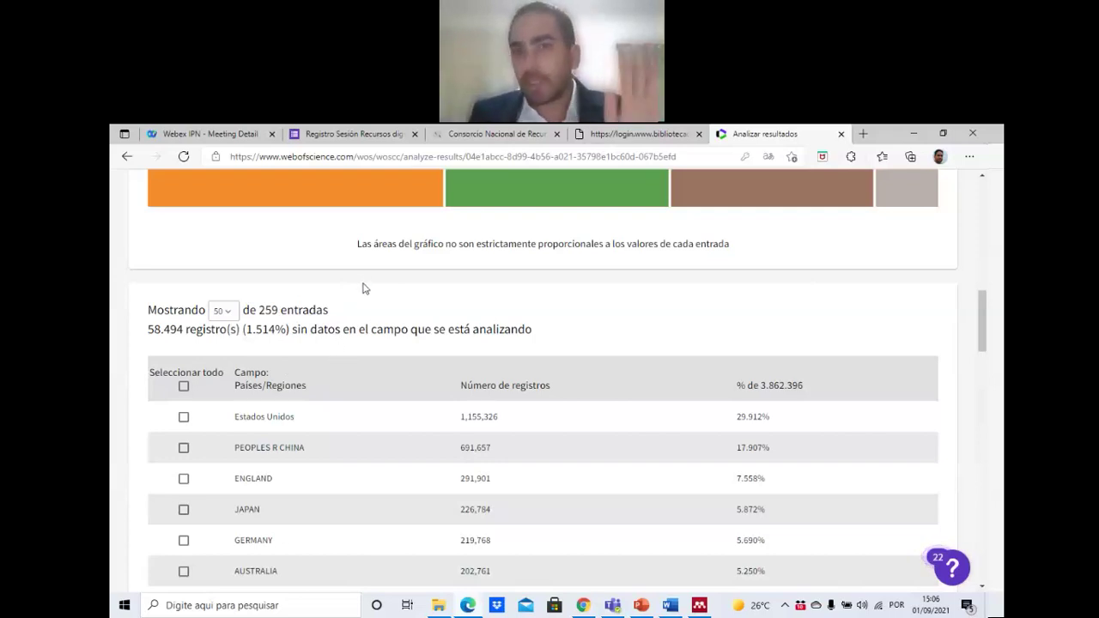
# - Find MEXICO (29,371 records, 0.760%) in the table and tick its row
pyautogui.scroll(-2, 369, 296)
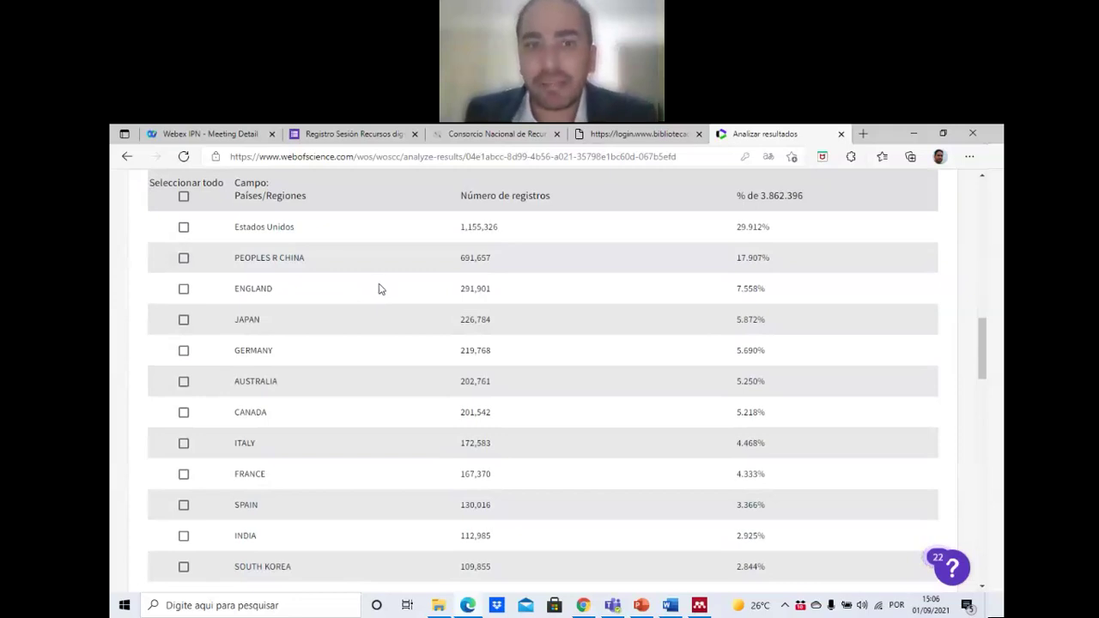
pyautogui.scroll(-8, 378, 286)
pyautogui.scroll(-10, 463, 342)
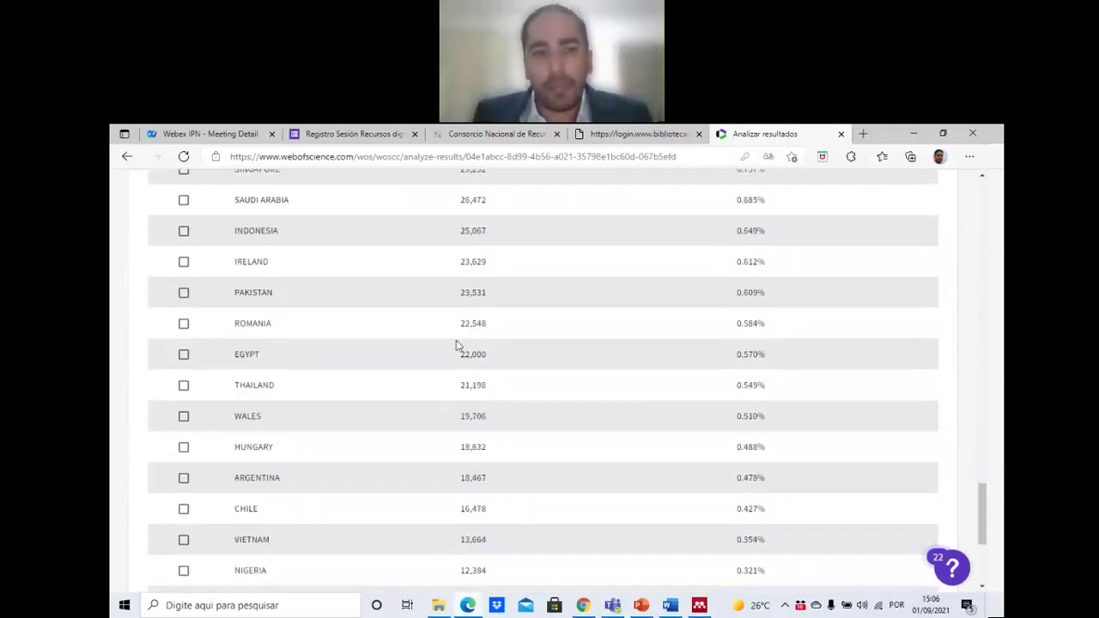
pyautogui.scroll(6, 391, 323)
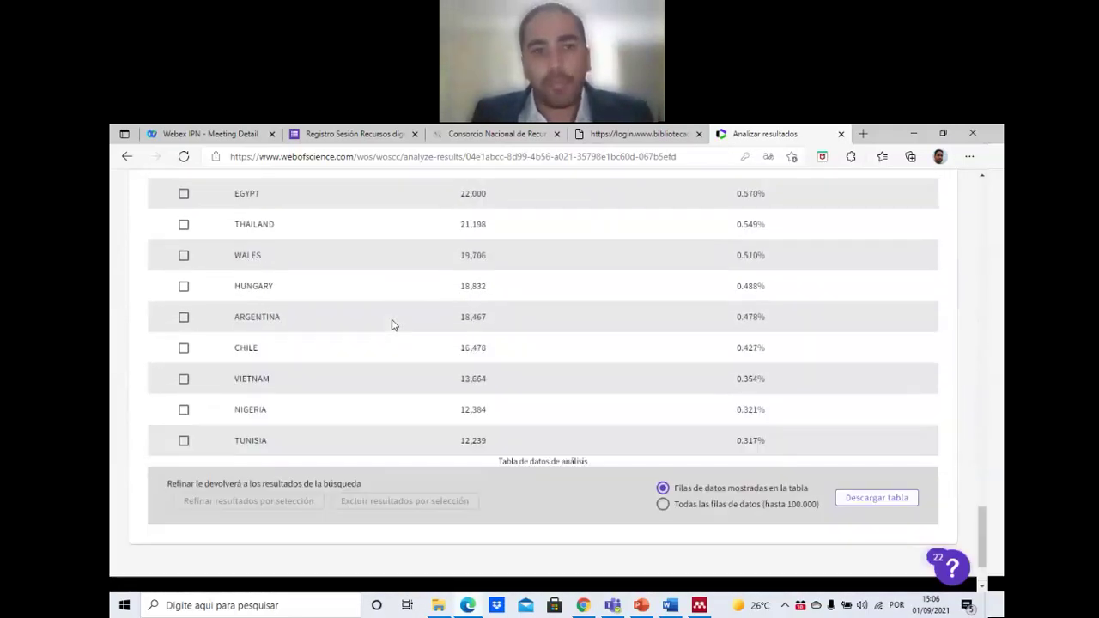
pyautogui.scroll(8, 378, 322)
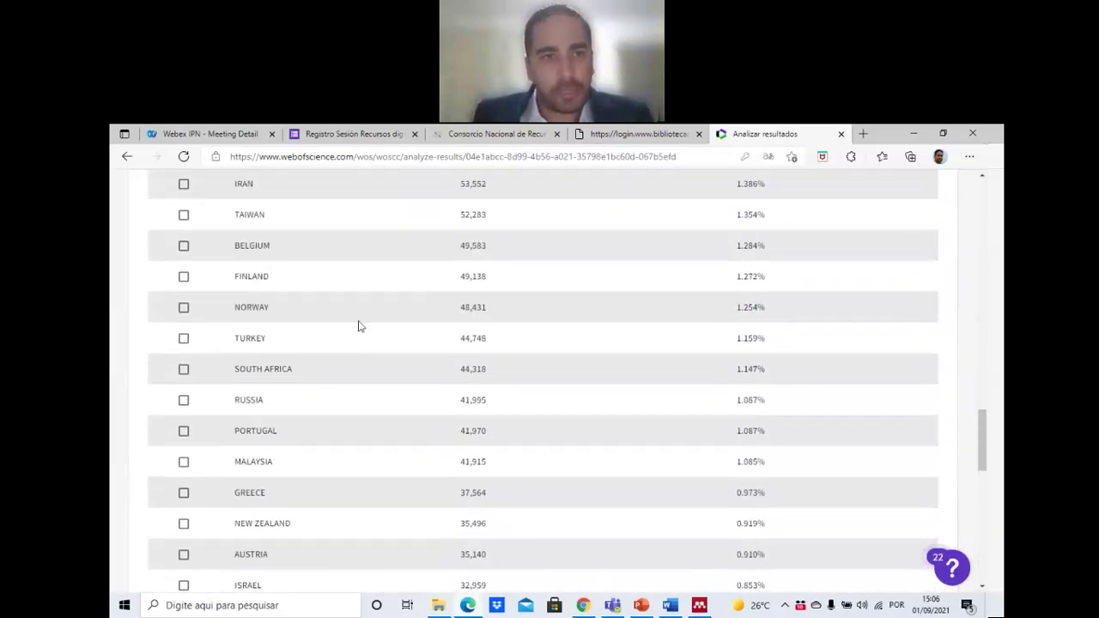
pyautogui.scroll(-4, 257, 292)
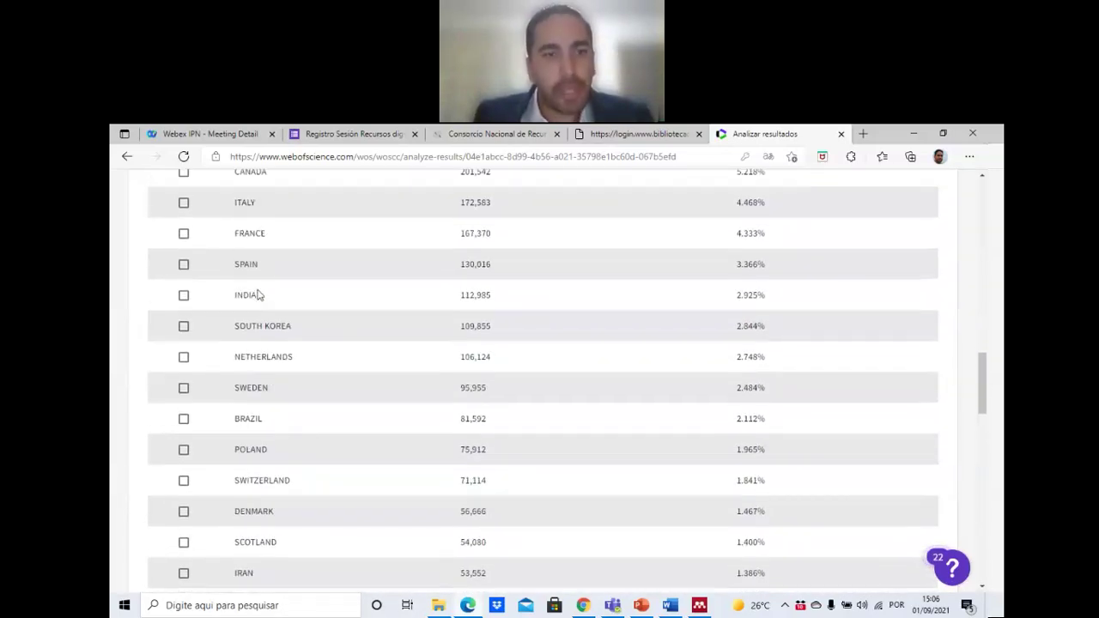
pyautogui.scroll(-3, 246, 378)
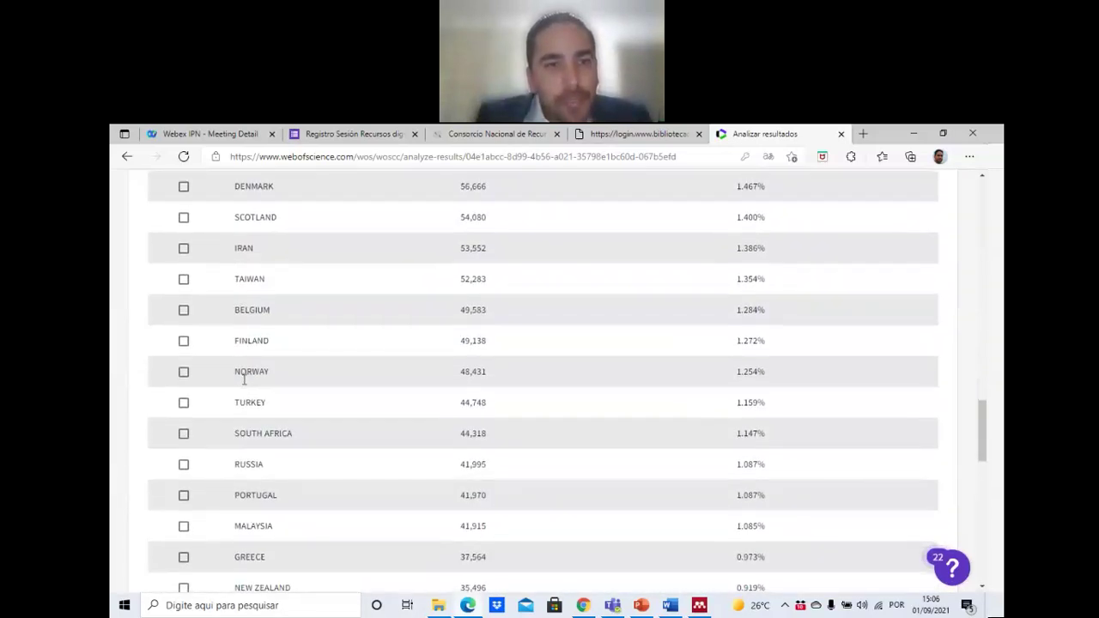
pyautogui.scroll(-1, 240, 429)
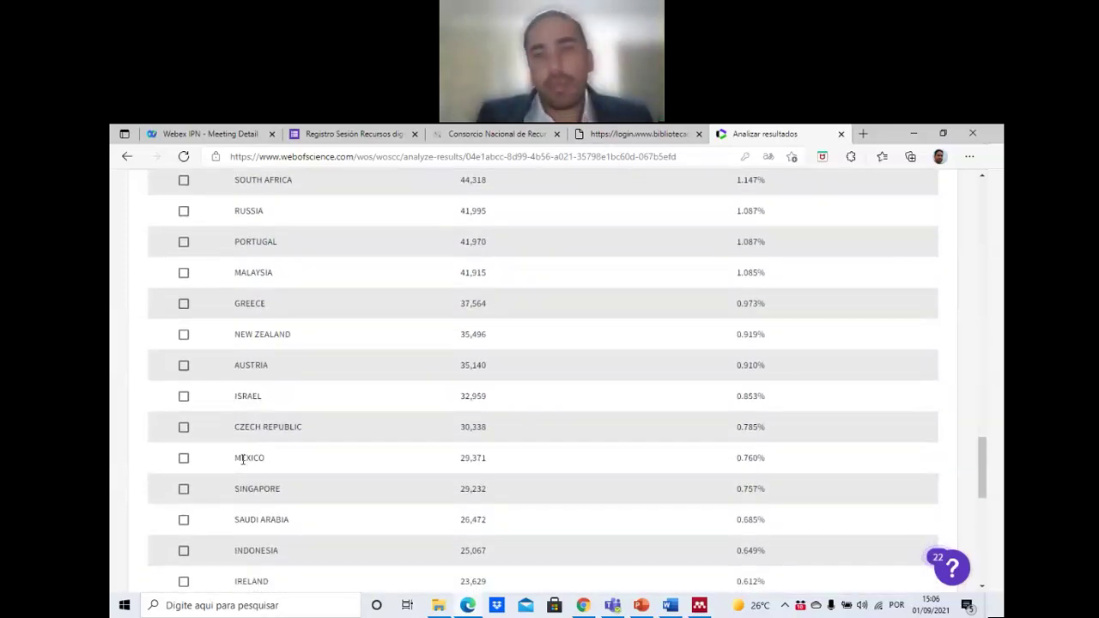
pyautogui.moveTo(243, 461); pyautogui.dragTo(350, 475)
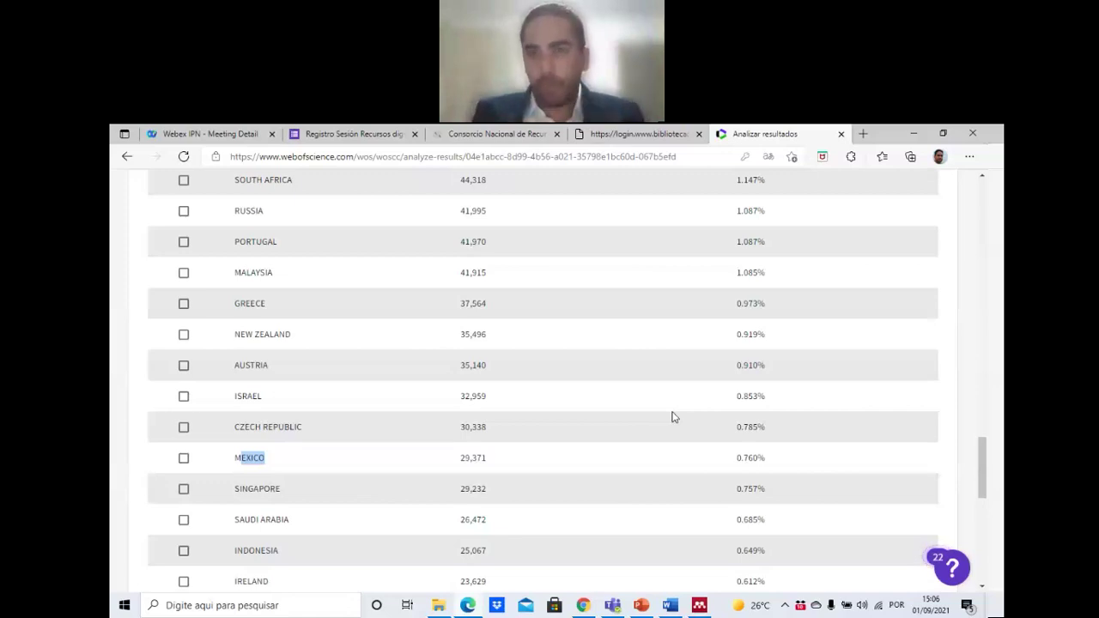
pyautogui.click(184, 458)
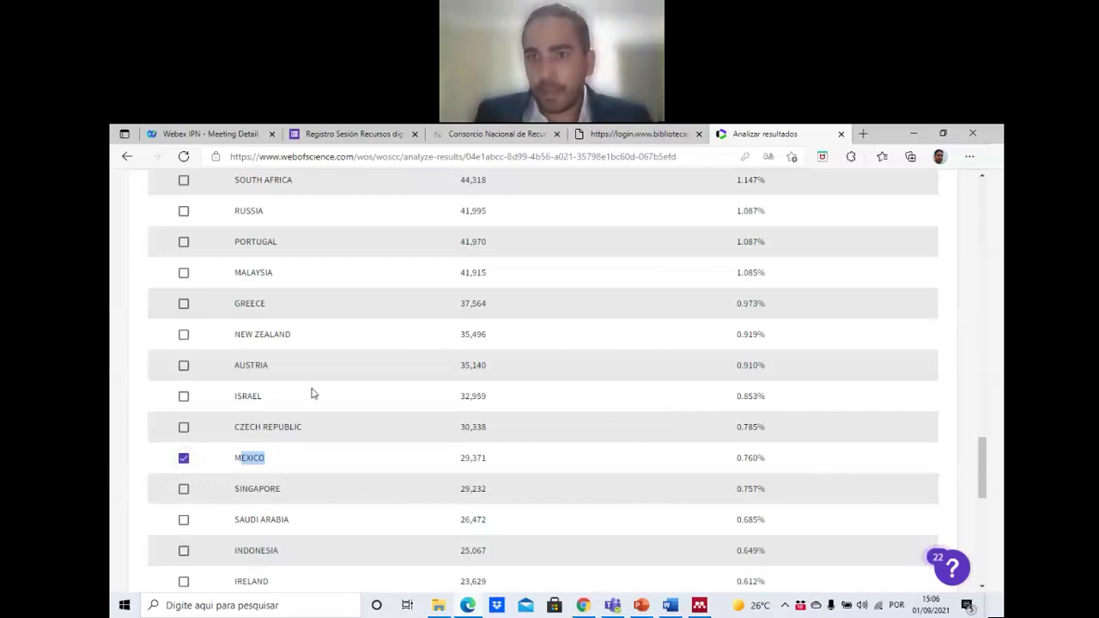
# - Refine the search results by the selected Mexico row
pyautogui.scroll(-4, 573, 305)
pyautogui.scroll(-2, 574, 305)
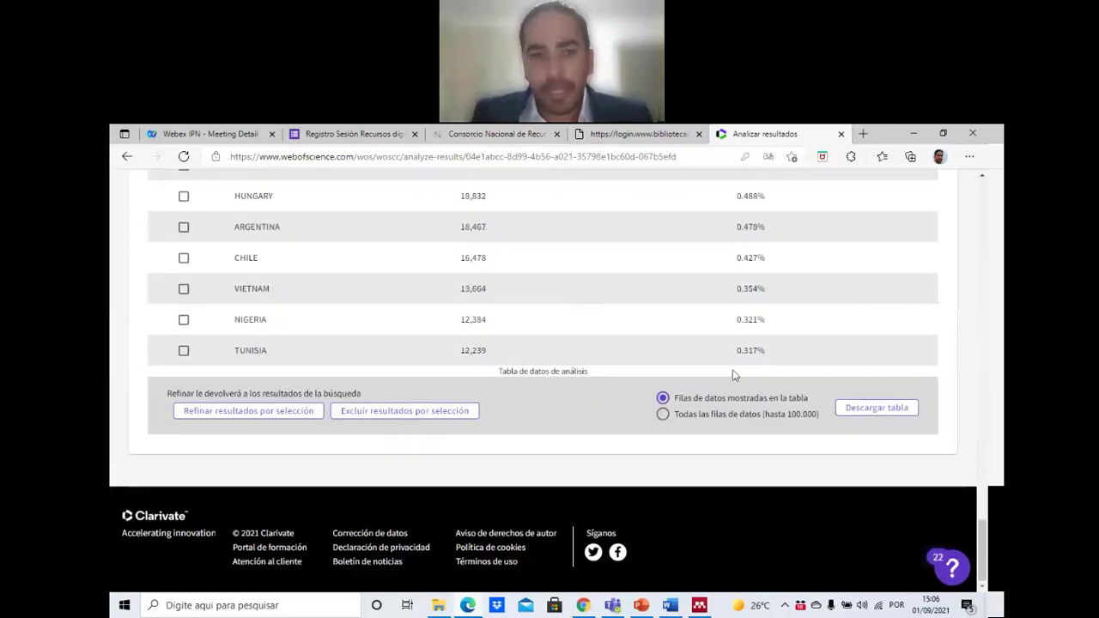
pyautogui.click(254, 413)
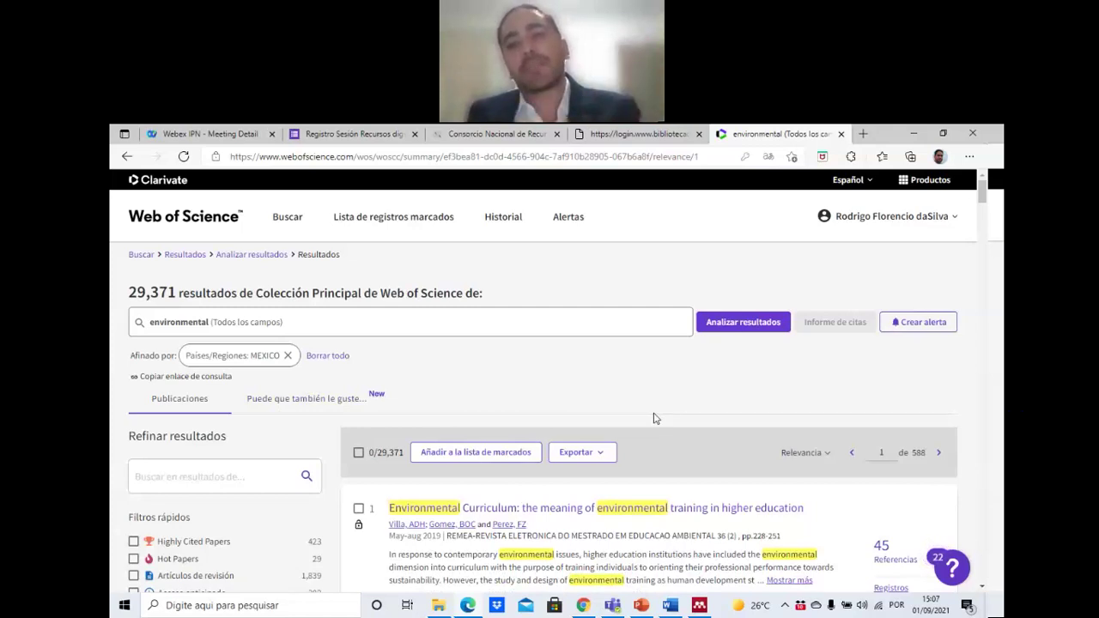
# - Analyse the 29,371 Mexico records and expand the 'Categorías de Web of Science' field list
pyautogui.click(740, 328)
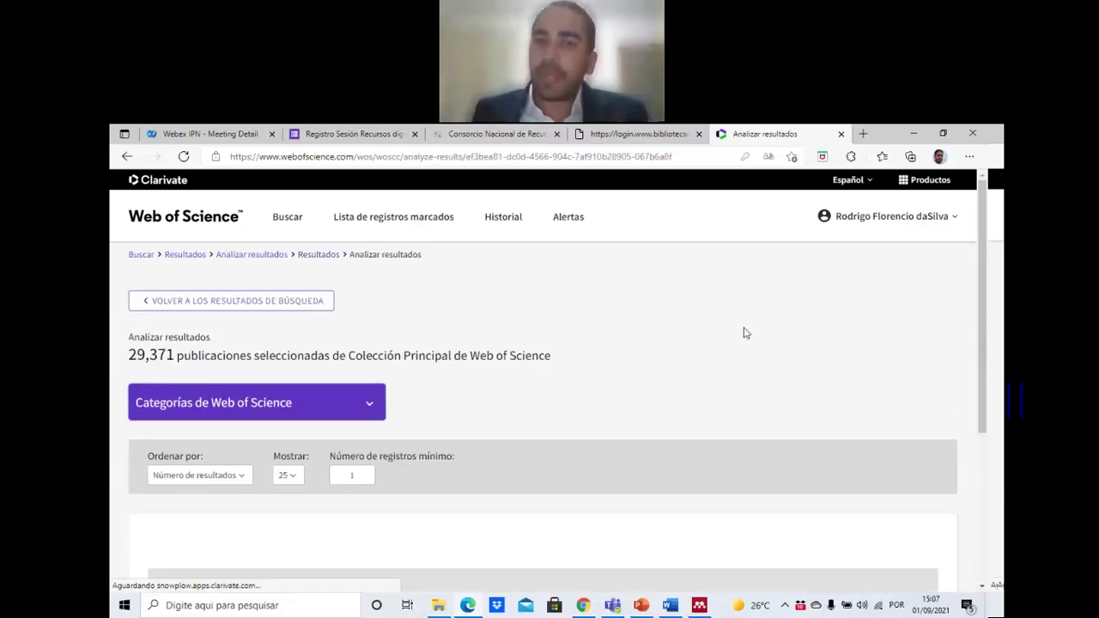
pyautogui.scroll(-3, 530, 335)
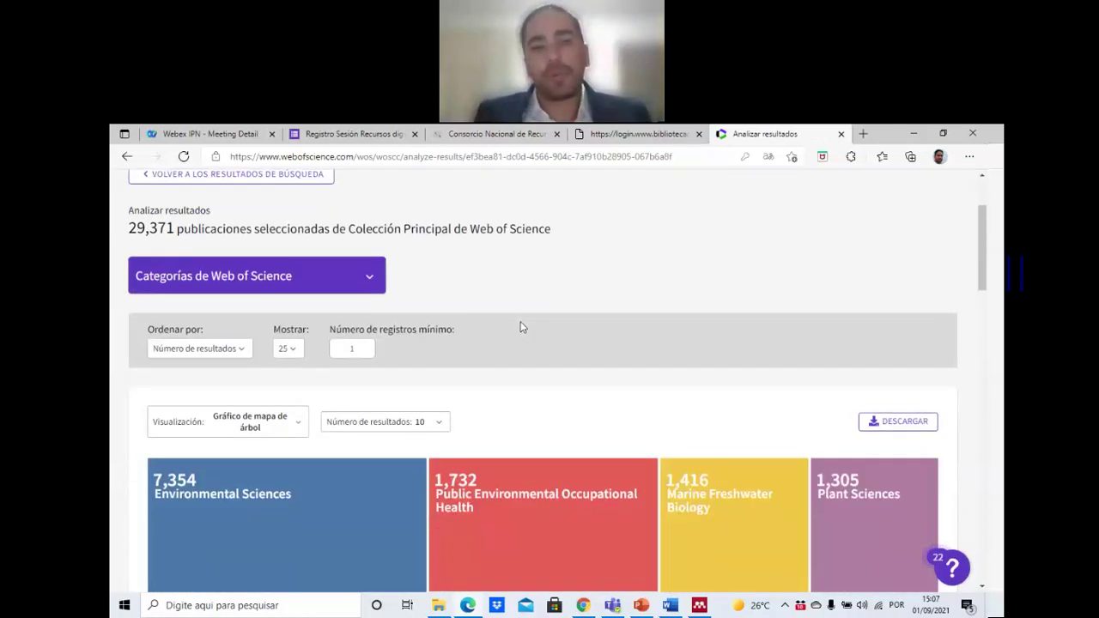
pyautogui.scroll(-6, 521, 327)
pyautogui.scroll(8, 518, 327)
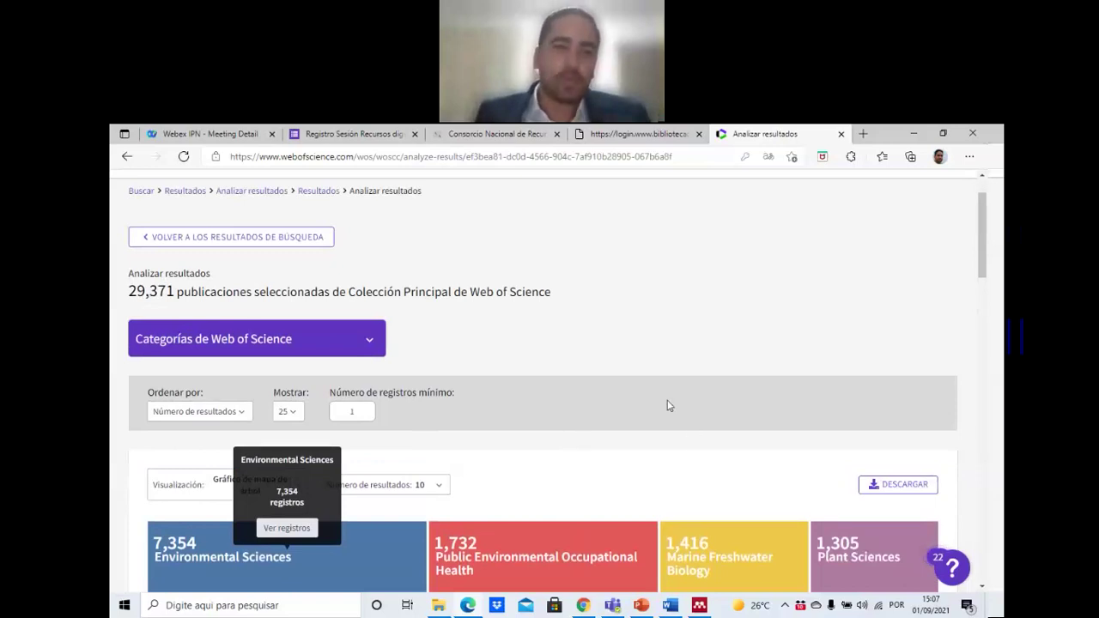
pyautogui.scroll(-5, 669, 405)
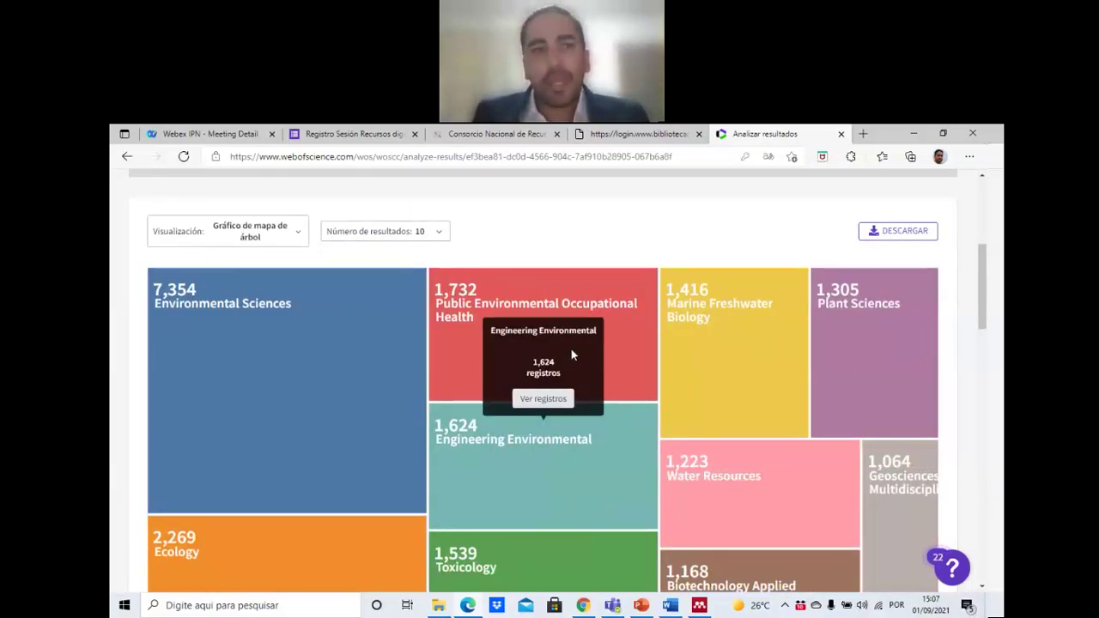
pyautogui.scroll(3, 569, 349)
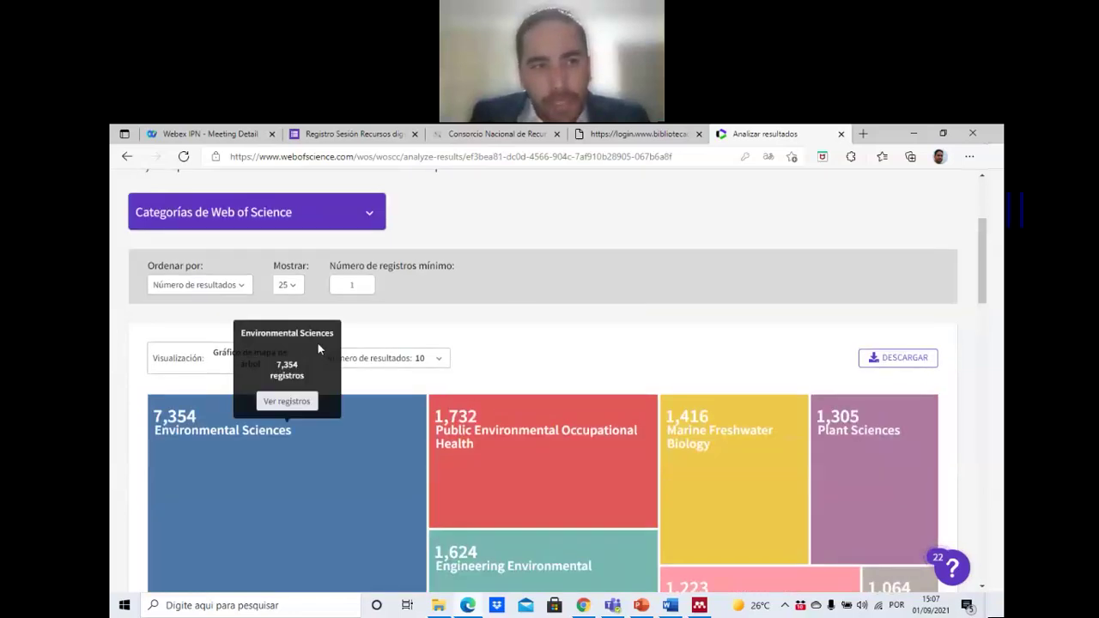
pyautogui.scroll(1, 317, 342)
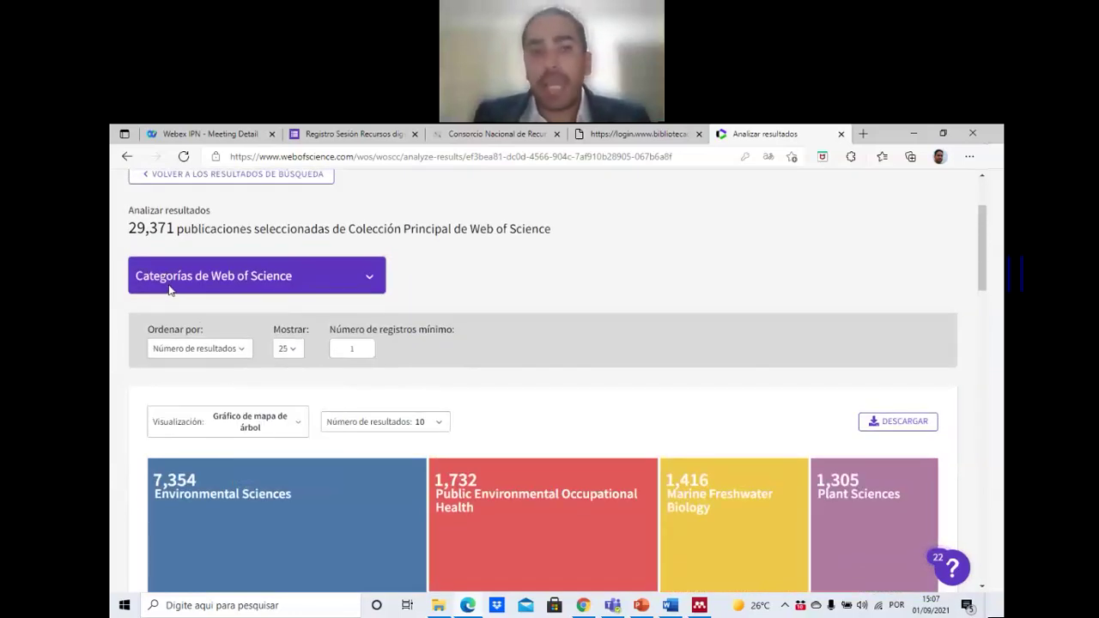
pyautogui.click(365, 280)
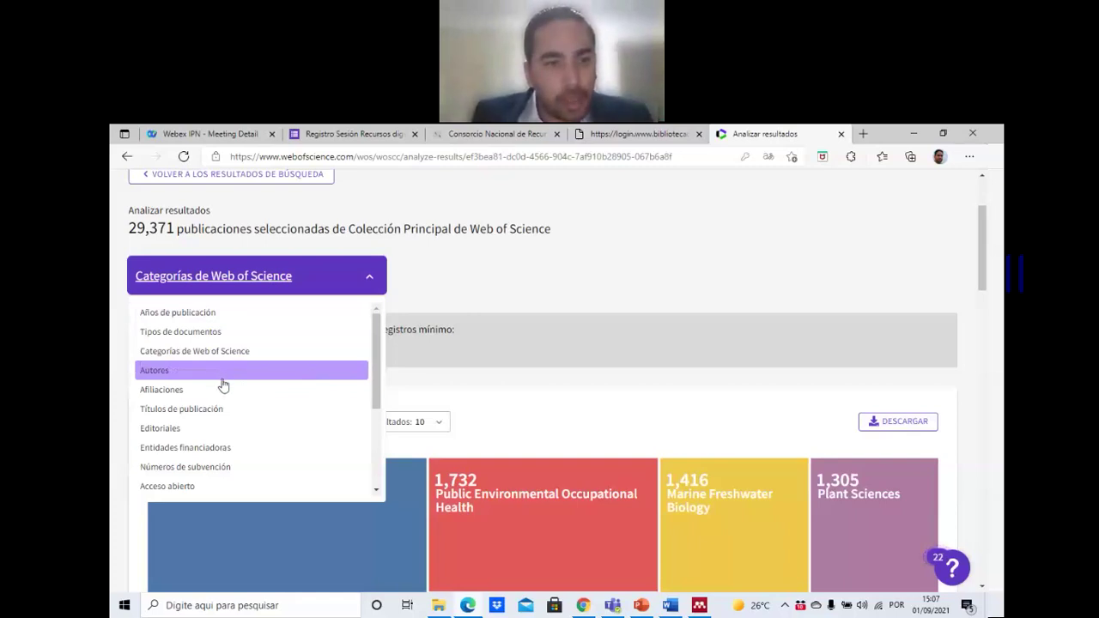
pyautogui.scroll(-2, 222, 388)
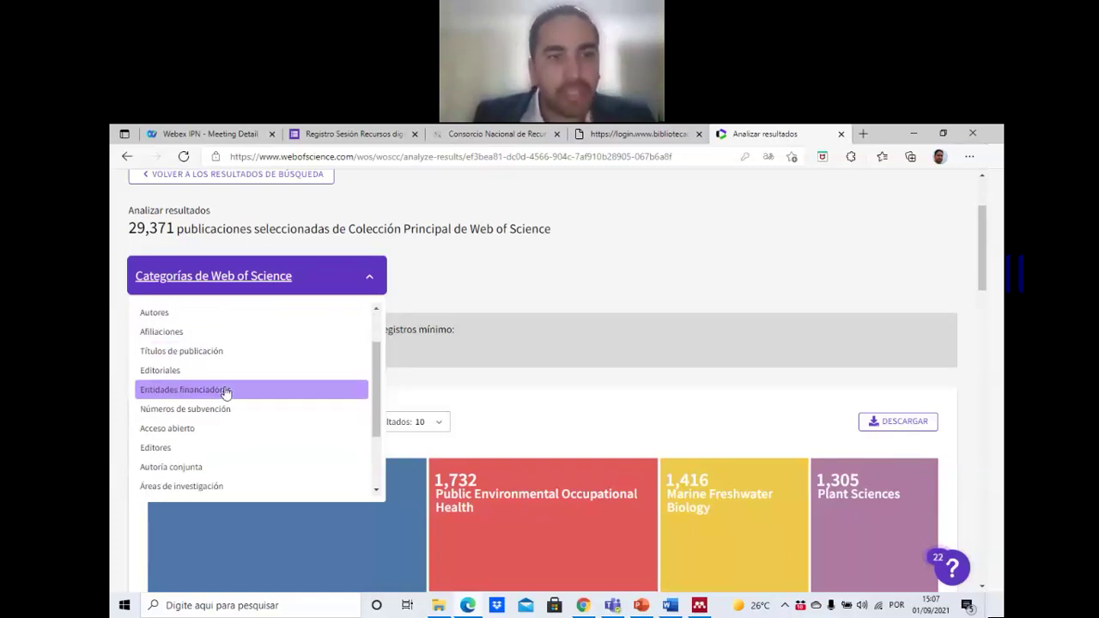
# - Analyse the Mexico records by Afiliaciones, led by UNAM with 8,814 records
pyautogui.scroll(1, 174, 379)
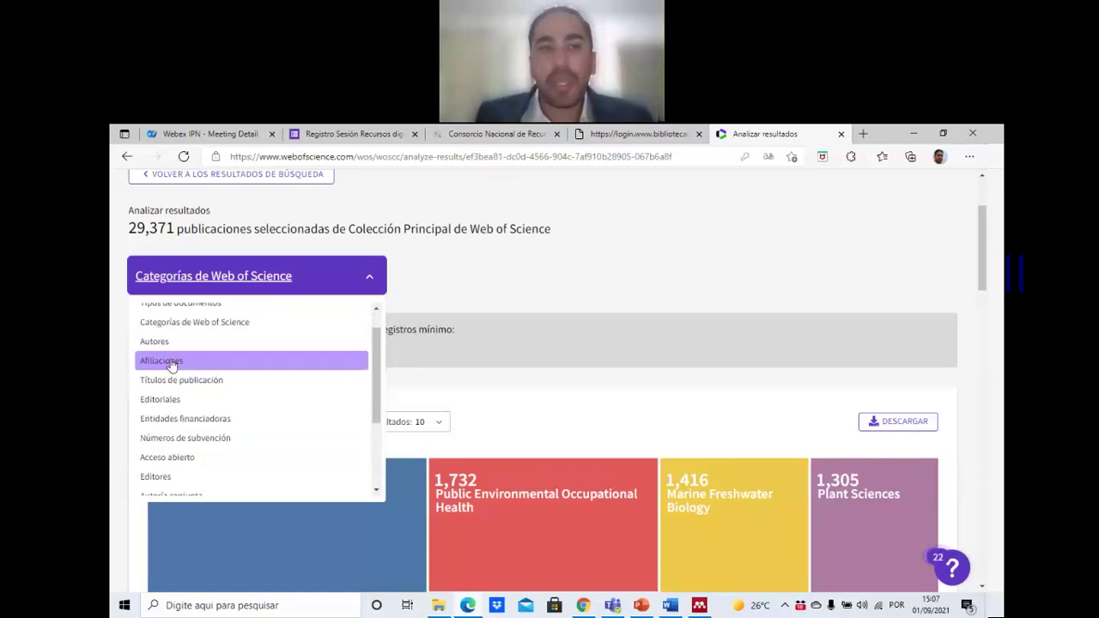
pyautogui.click(173, 362)
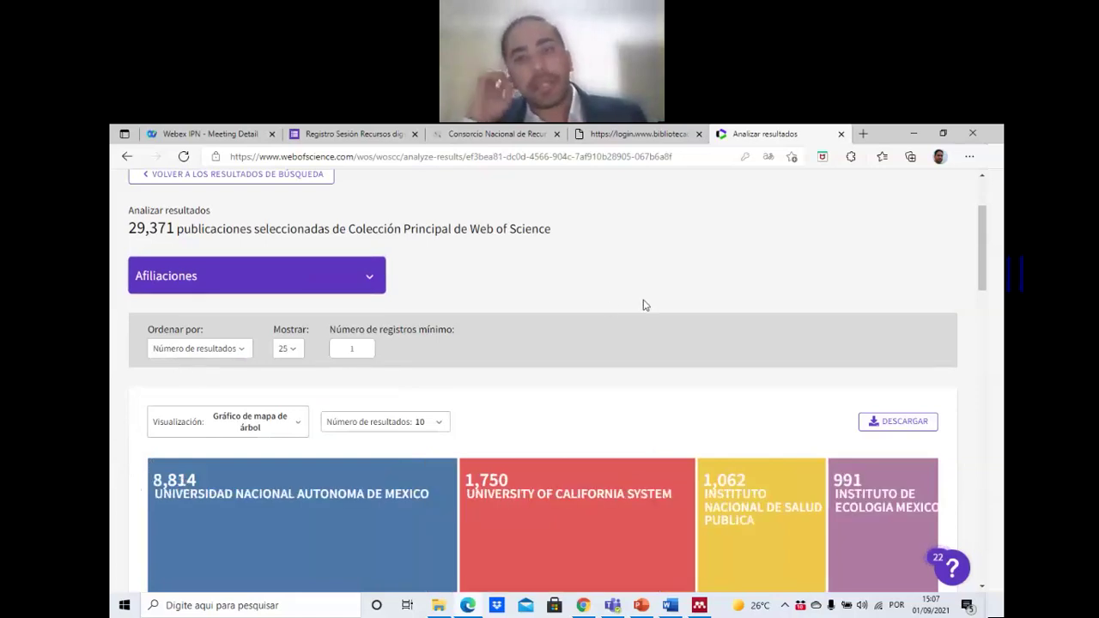
pyautogui.scroll(-1, 636, 292)
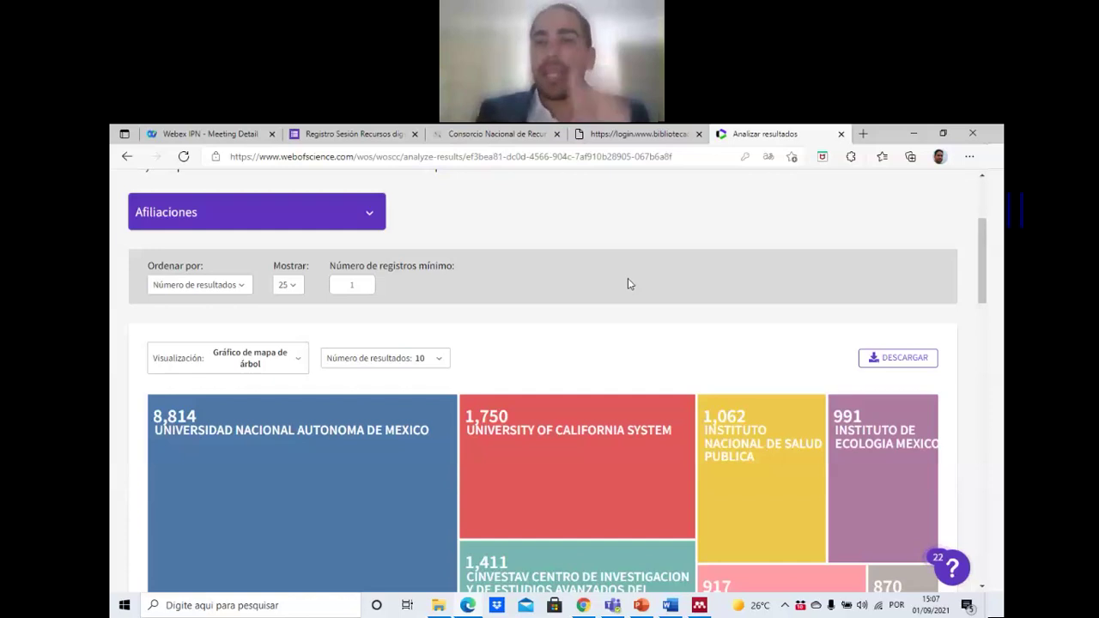
pyautogui.scroll(-2, 549, 258)
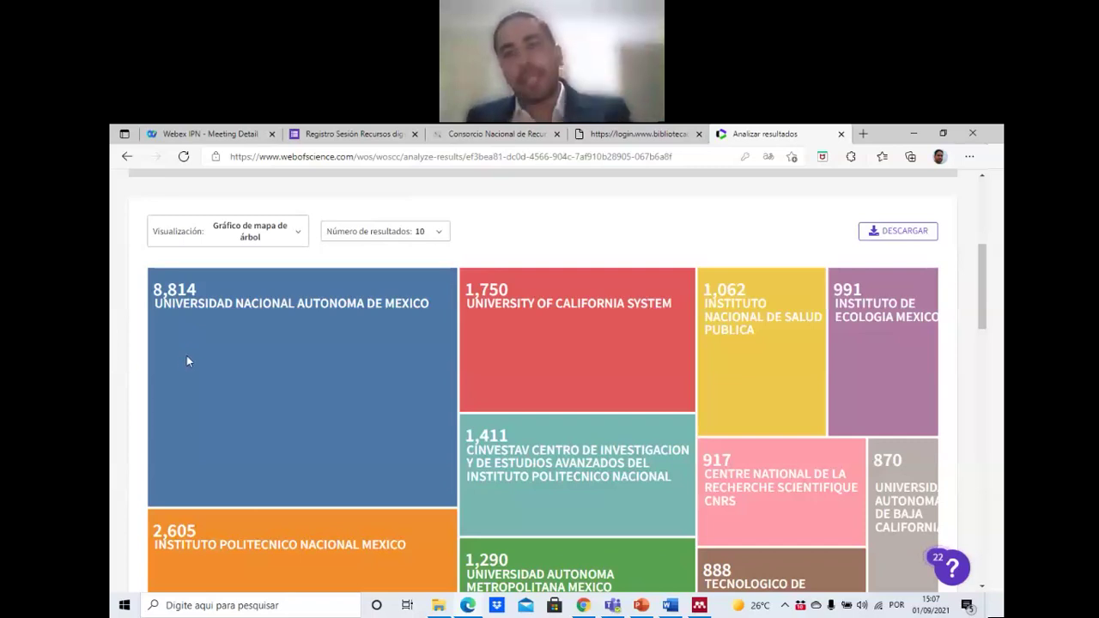
pyautogui.scroll(-1, 303, 344)
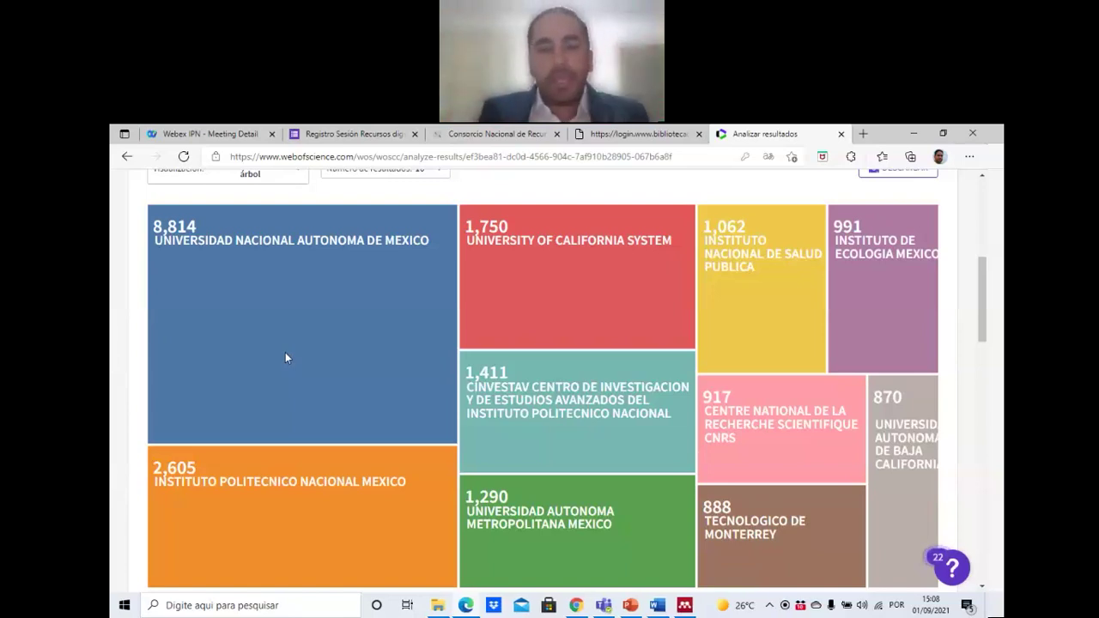
pyautogui.scroll(-2, 335, 379)
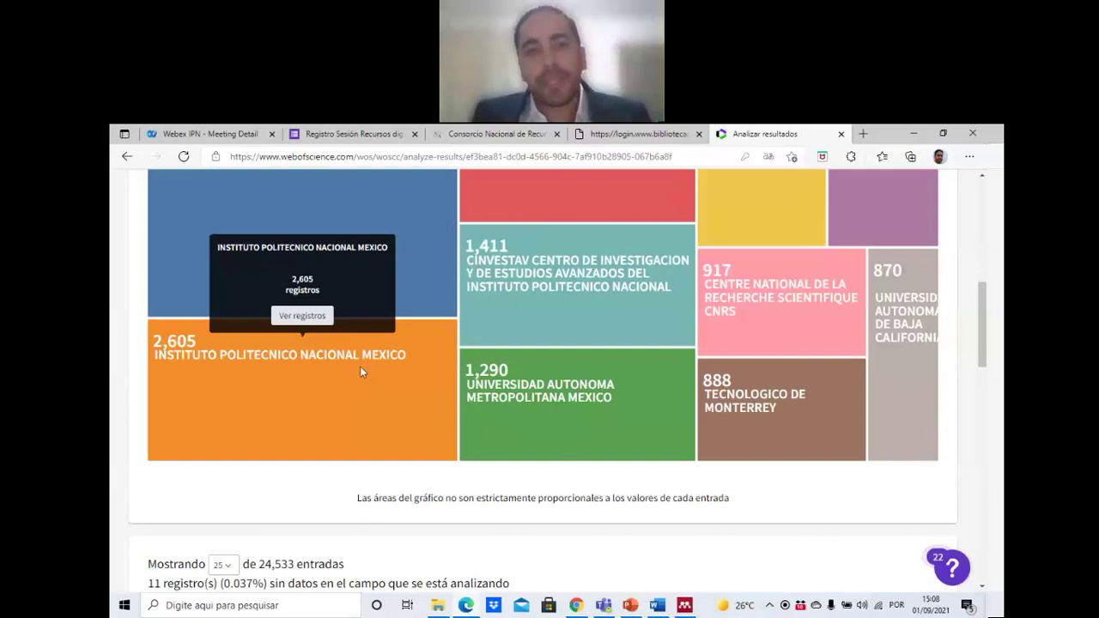
pyautogui.scroll(2, 370, 389)
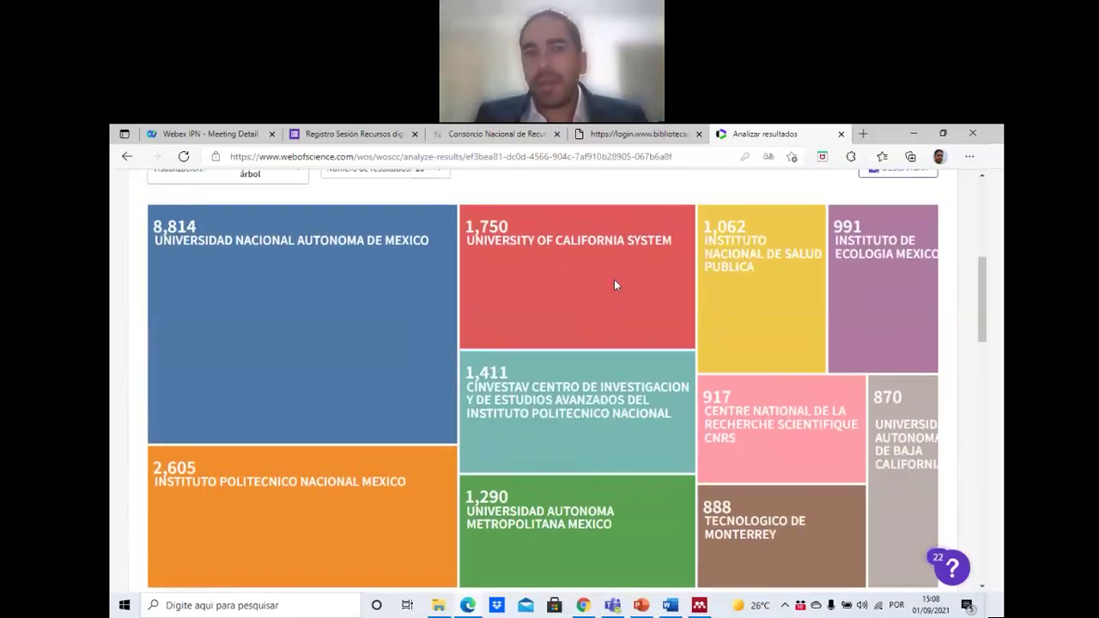
pyautogui.scroll(-2, 549, 318)
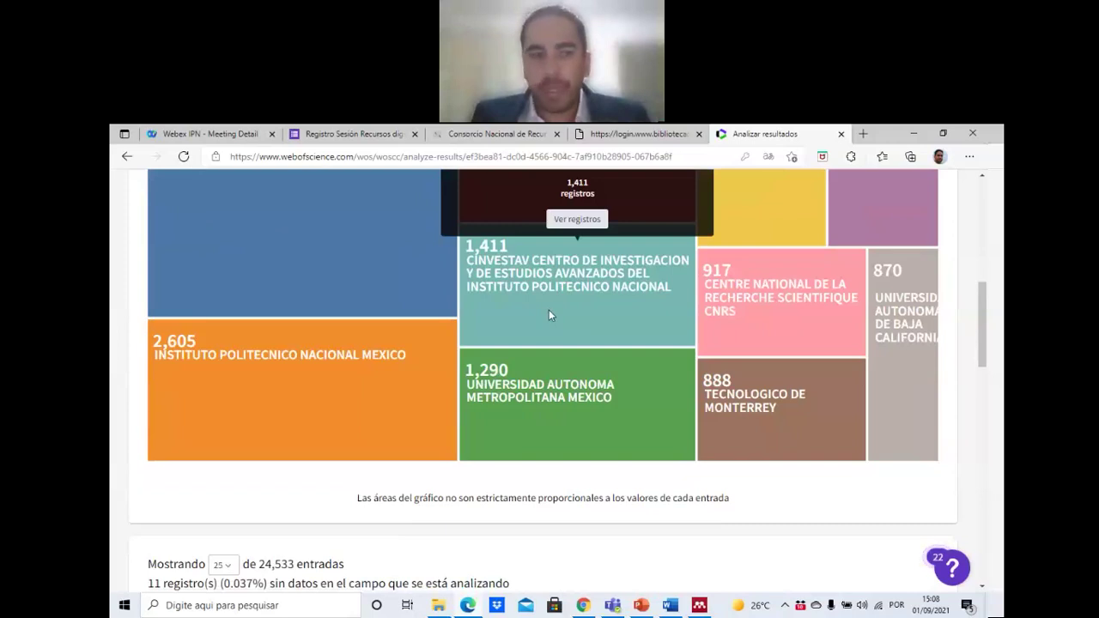
pyautogui.scroll(-1, 552, 306)
pyautogui.moveTo(317, 300)
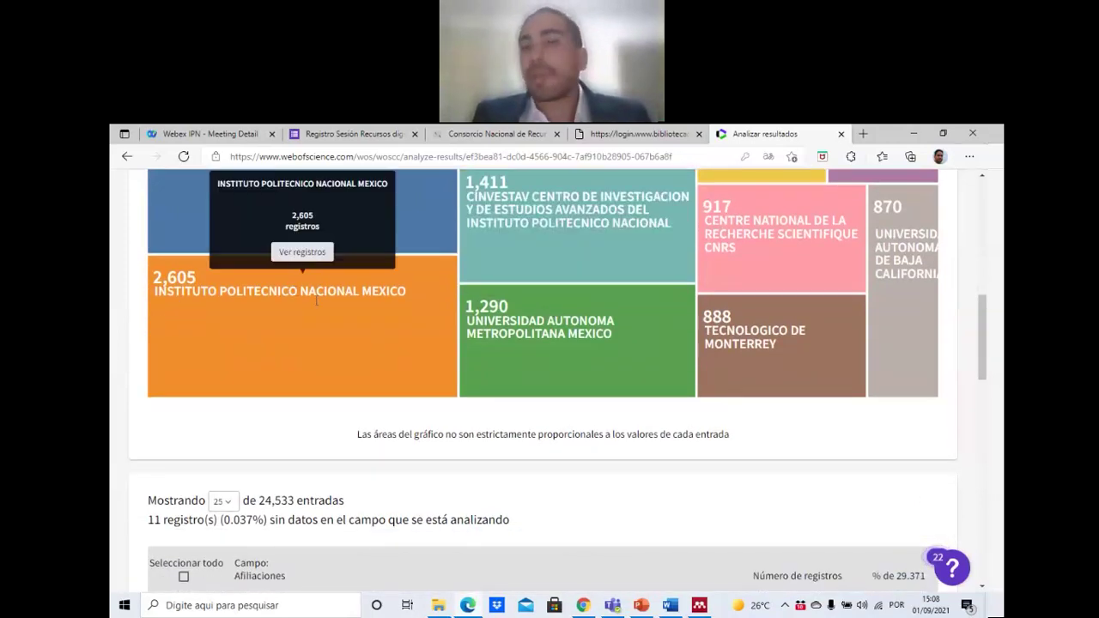
pyautogui.scroll(1, 331, 302)
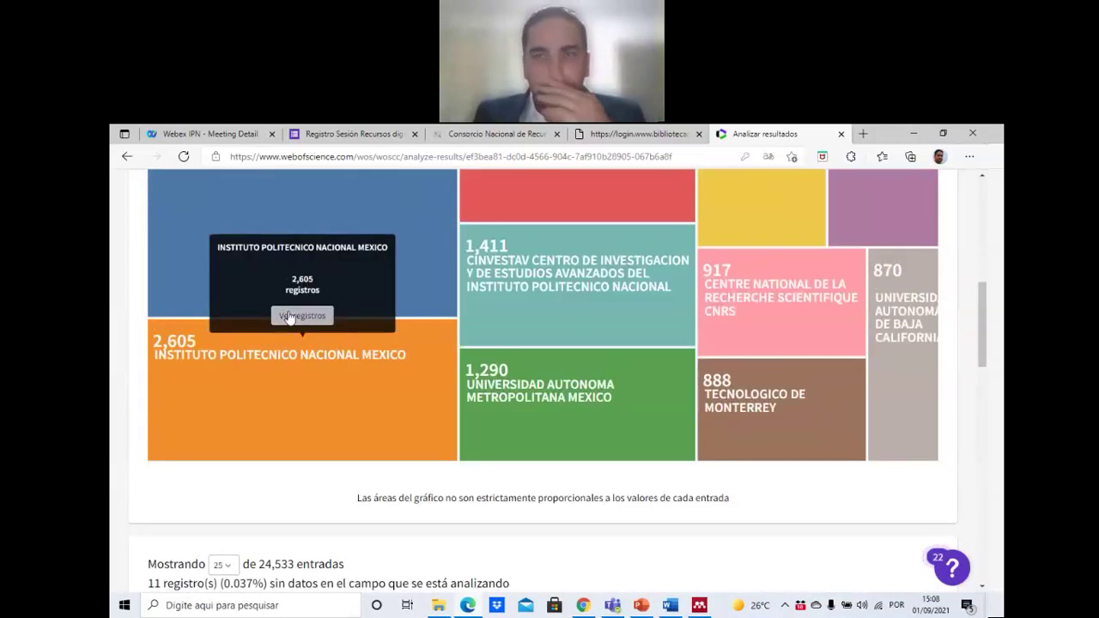
# - Filter to the 2,605 Instituto Politecnico Nacional Mexico records and analyse that set
pyautogui.click(292, 316)
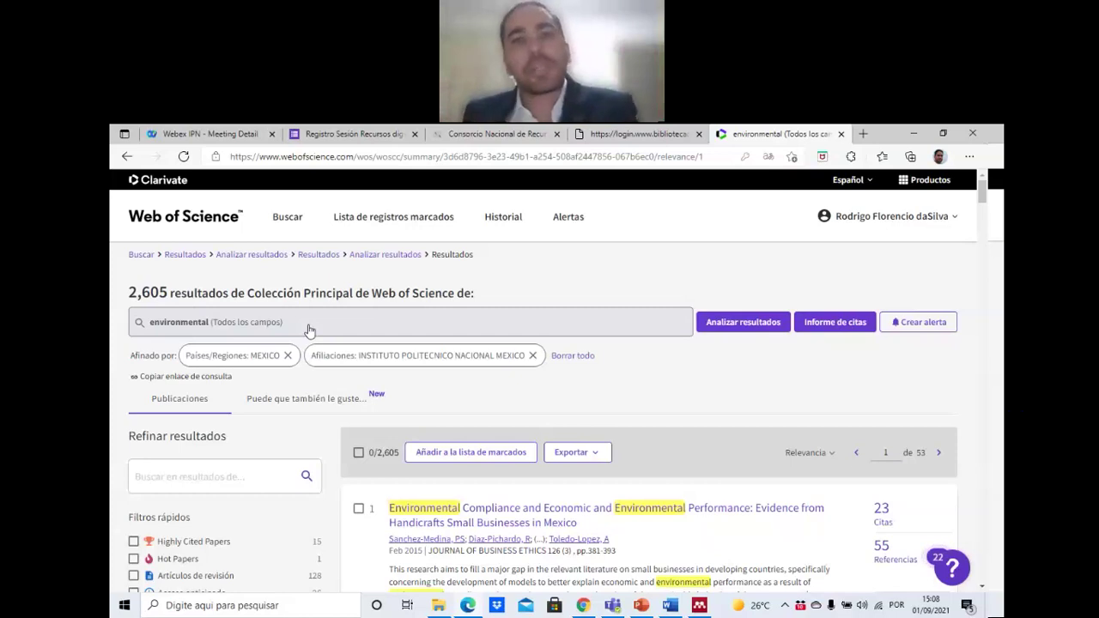
pyautogui.click(738, 331)
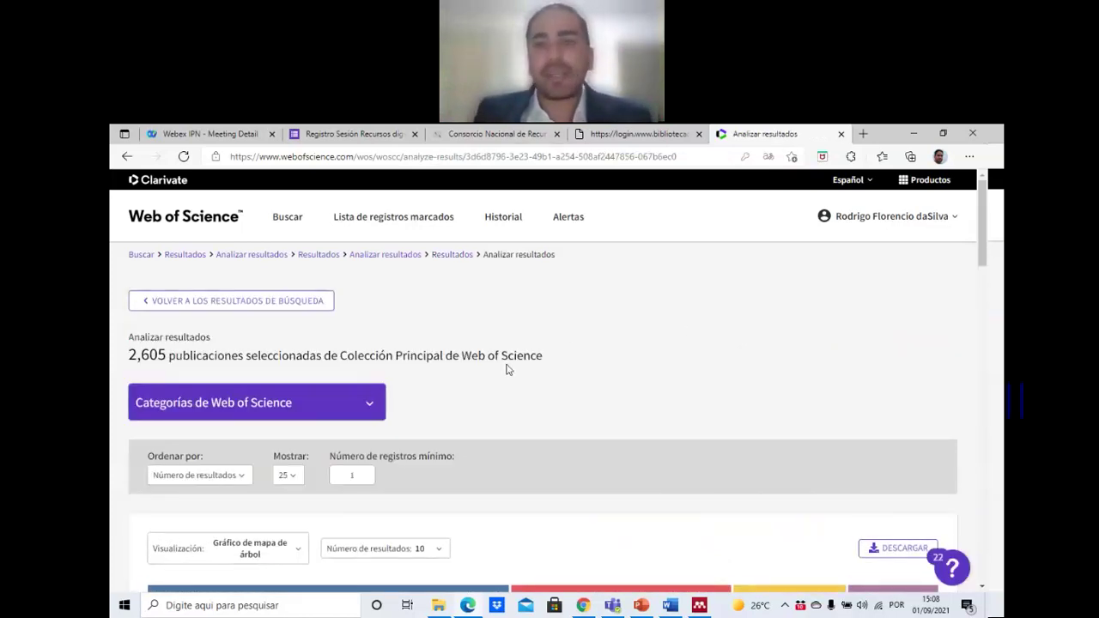
# - Analyse the 2,605 IPN records by Autores, showing 250 entries
pyautogui.click(362, 411)
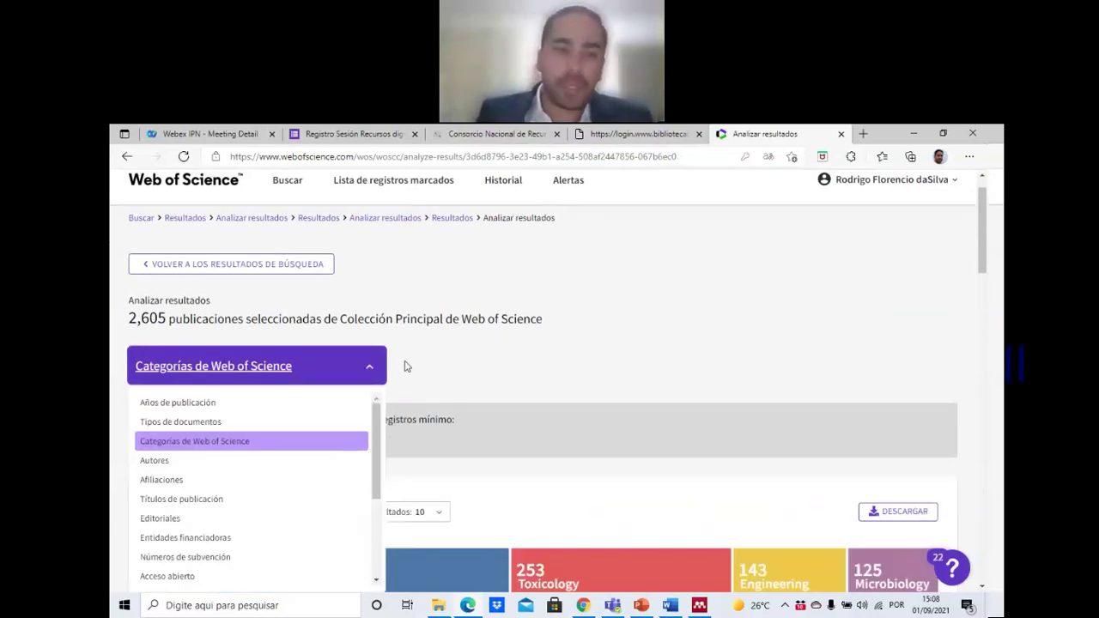
pyautogui.click(214, 468)
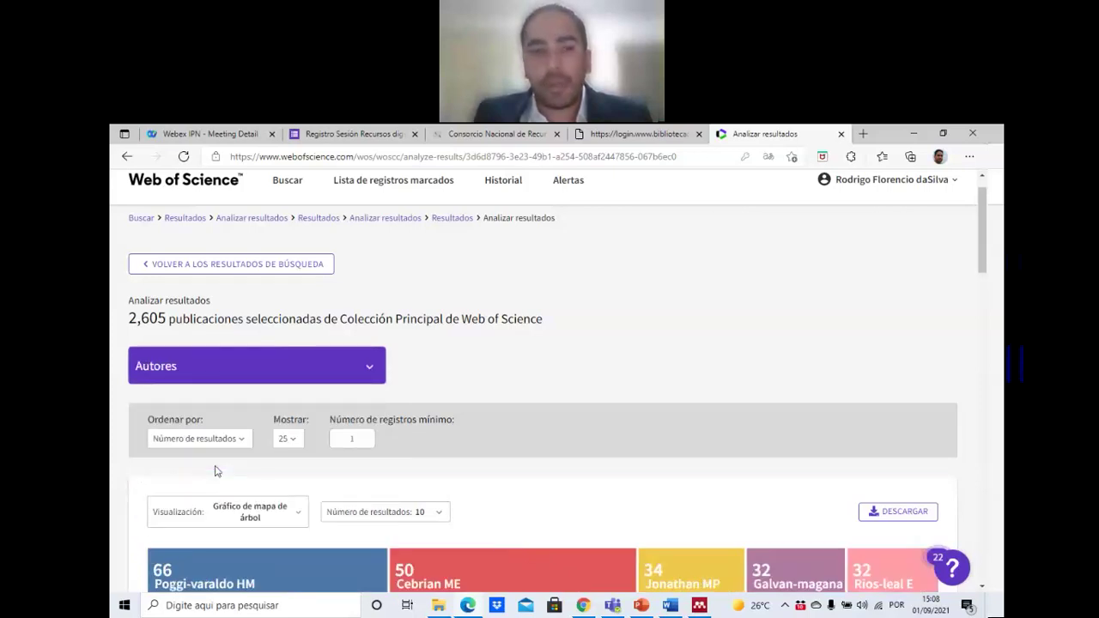
pyautogui.click(293, 440)
pyautogui.click(290, 526)
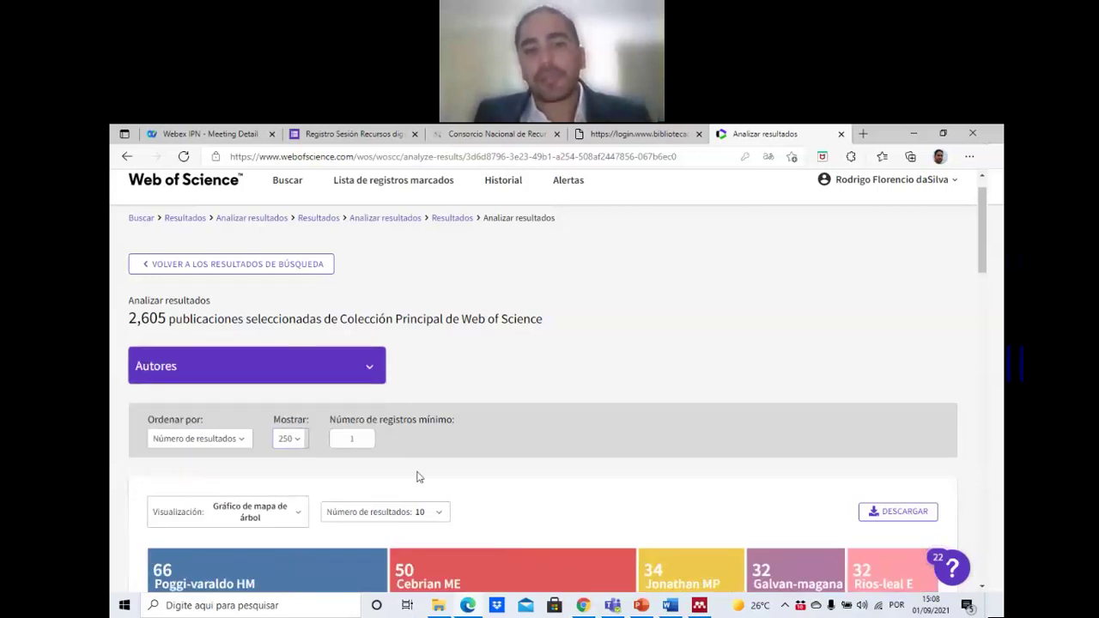
# - Review the author treemap and table, topped by an author with 66 records (2.534%)
pyautogui.scroll(-2, 461, 420)
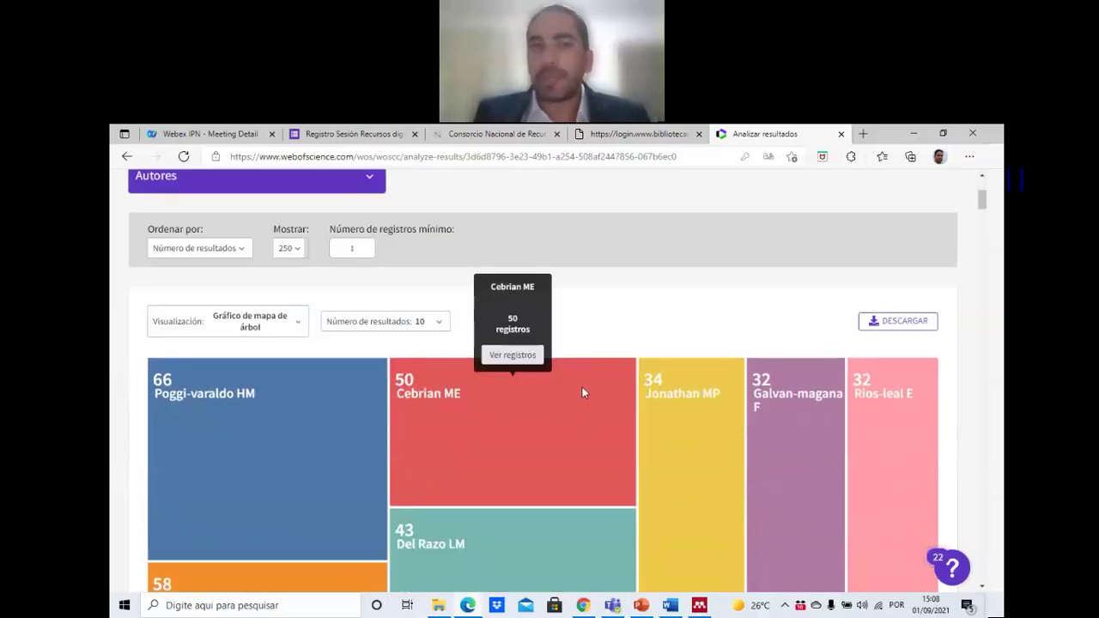
pyautogui.scroll(-10, 635, 374)
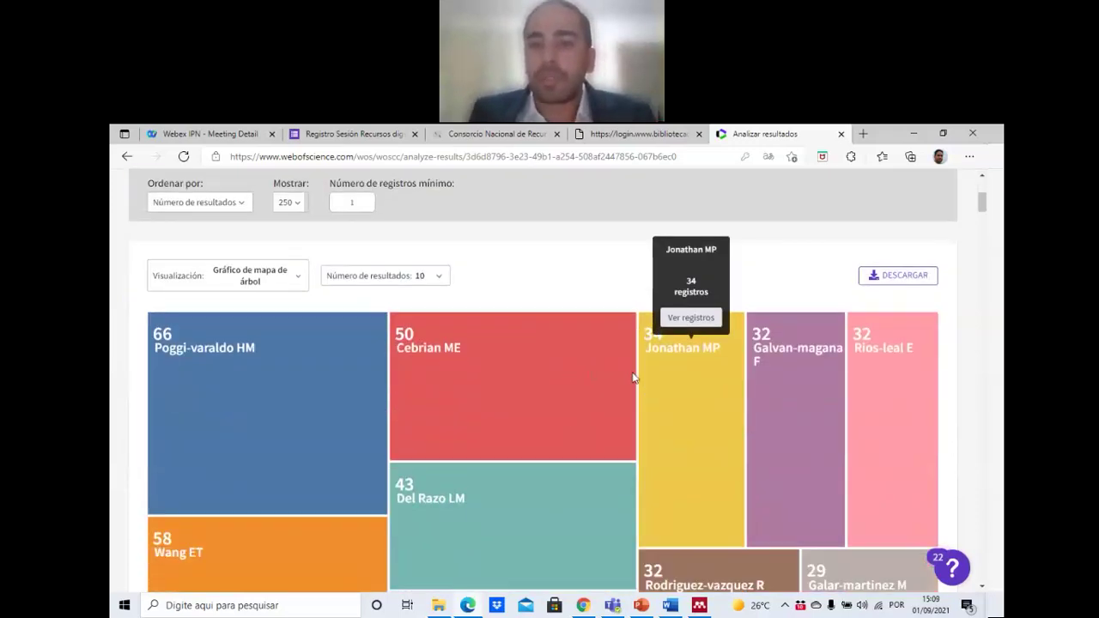
pyautogui.scroll(-15, 614, 379)
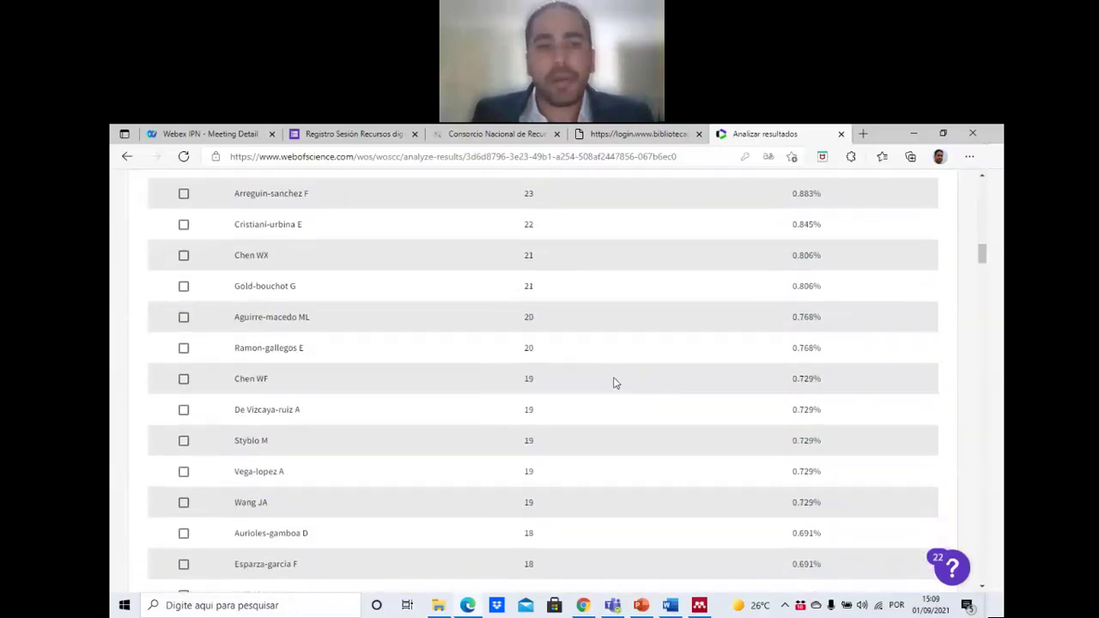
pyautogui.scroll(-3, 612, 380)
pyautogui.scroll(20, 610, 375)
pyautogui.scroll(1, 598, 376)
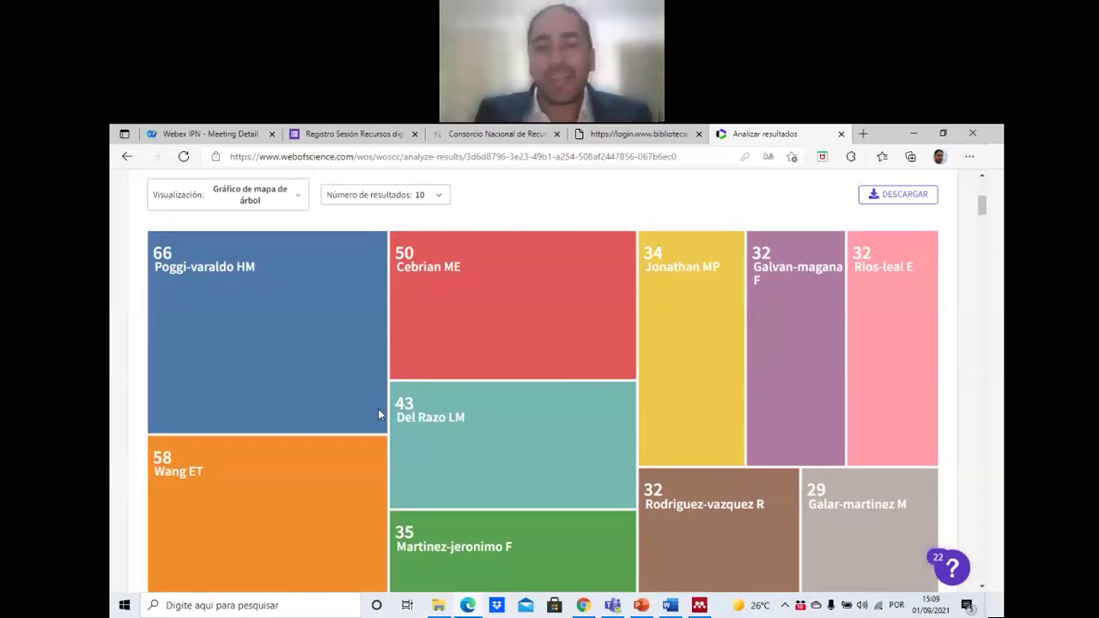
pyautogui.scroll(-4, 545, 519)
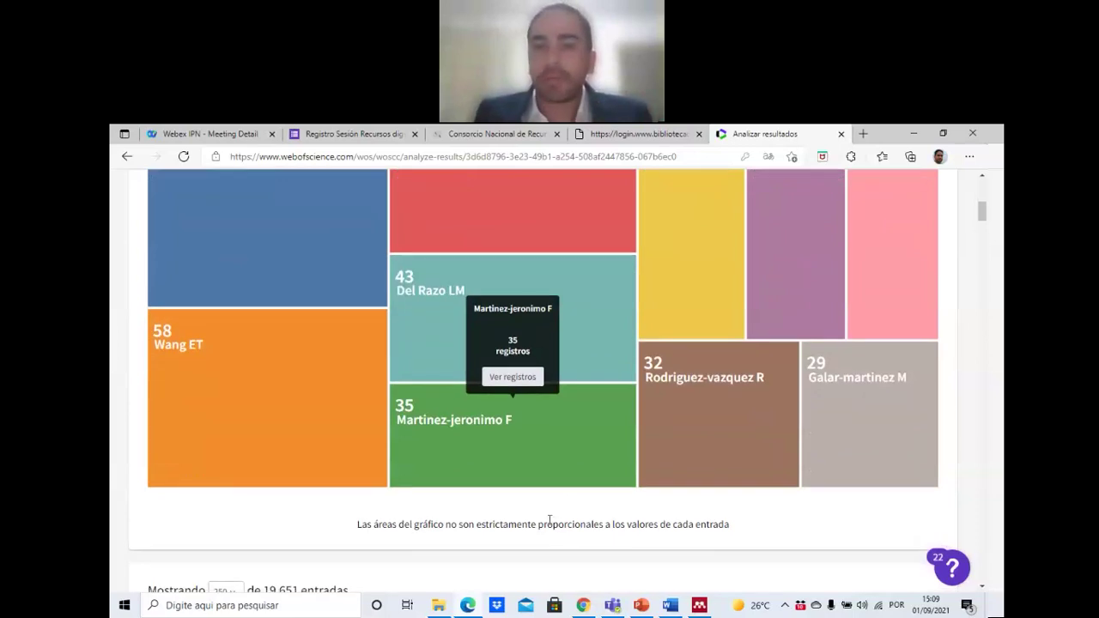
pyautogui.scroll(-3, 580, 484)
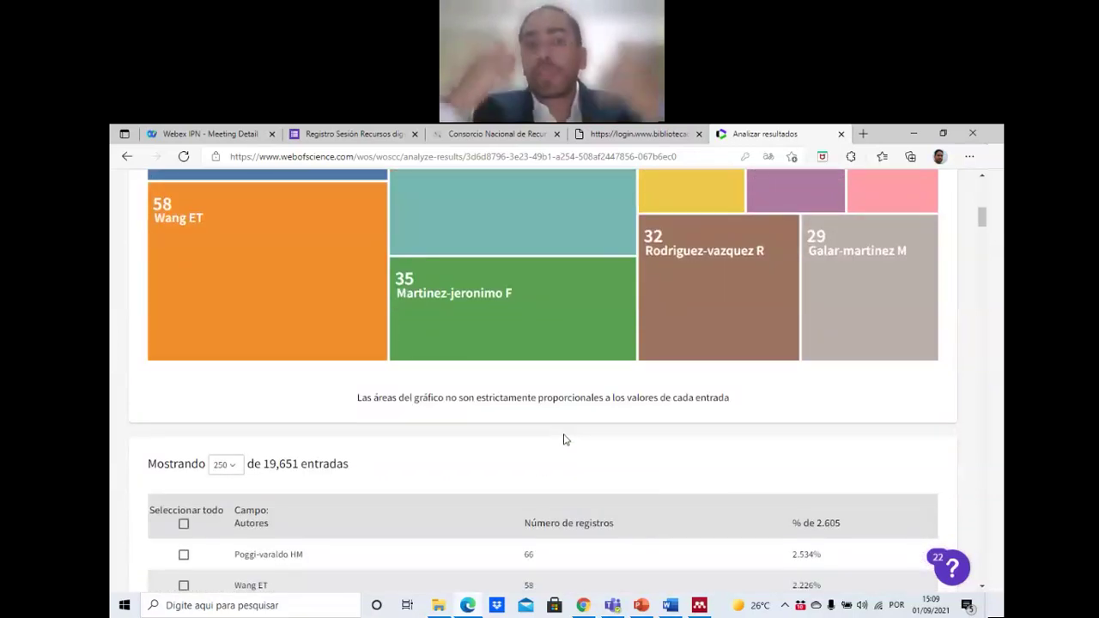
# - Scroll down the ranked author list in the Autores table
pyautogui.scroll(-3, 644, 463)
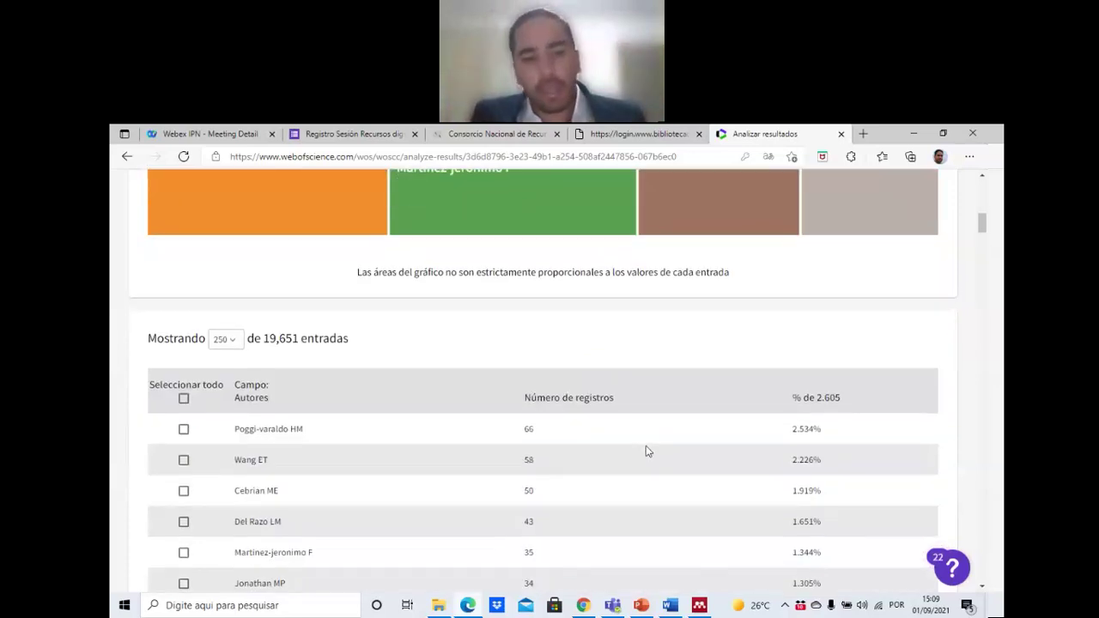
pyautogui.scroll(-4, 657, 445)
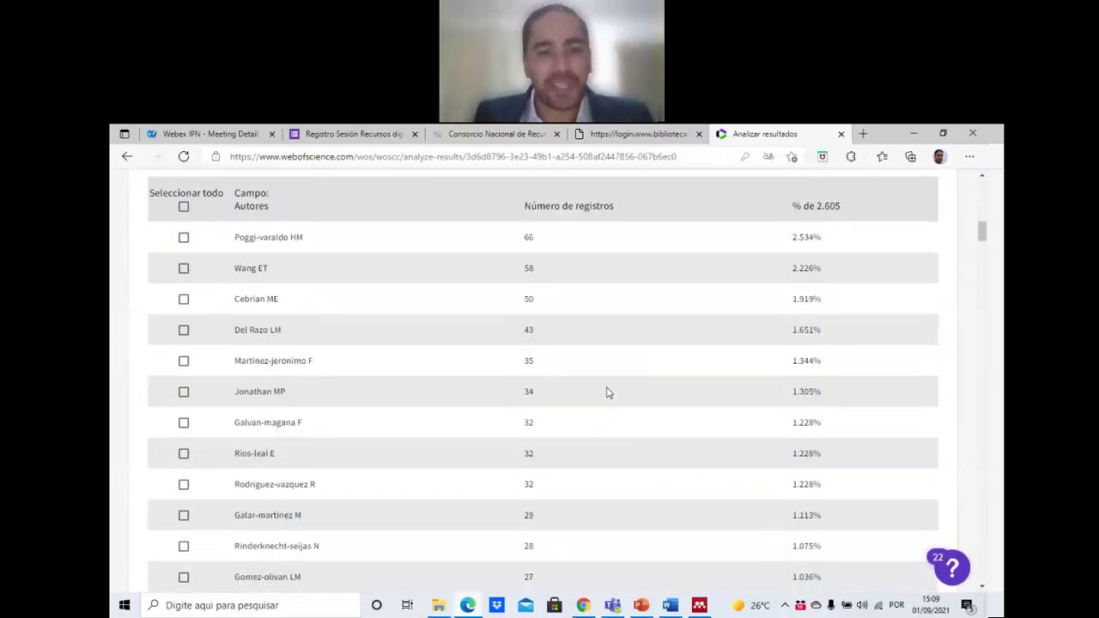
pyautogui.scroll(-2, 455, 369)
pyautogui.scroll(-3, 459, 380)
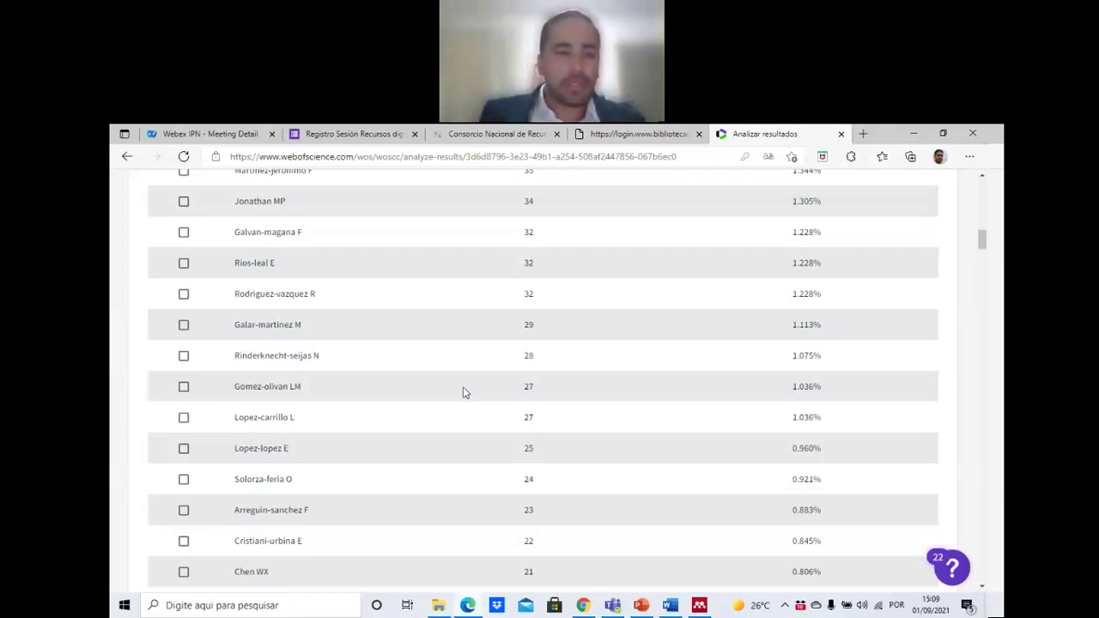
pyautogui.scroll(-2, 478, 399)
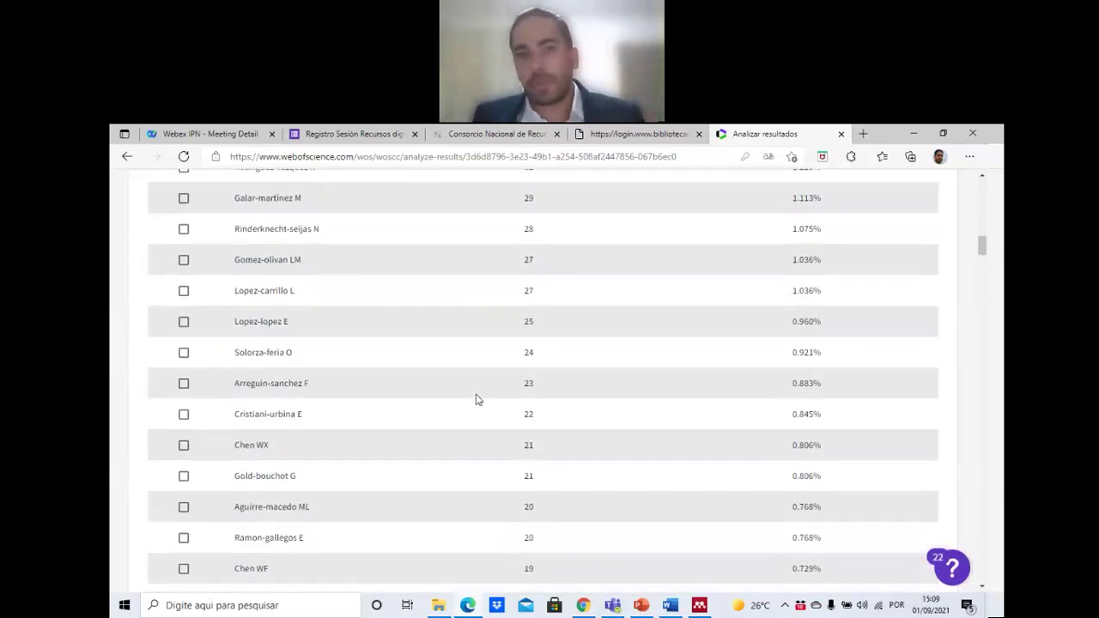
pyautogui.scroll(-18, 485, 395)
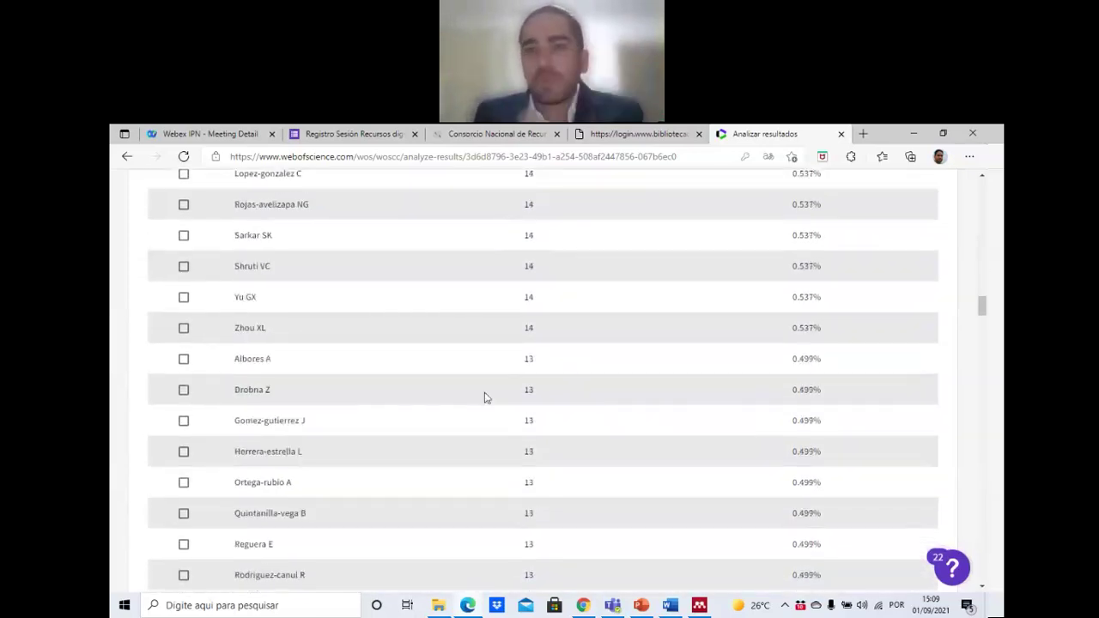
pyautogui.scroll(-18, 485, 391)
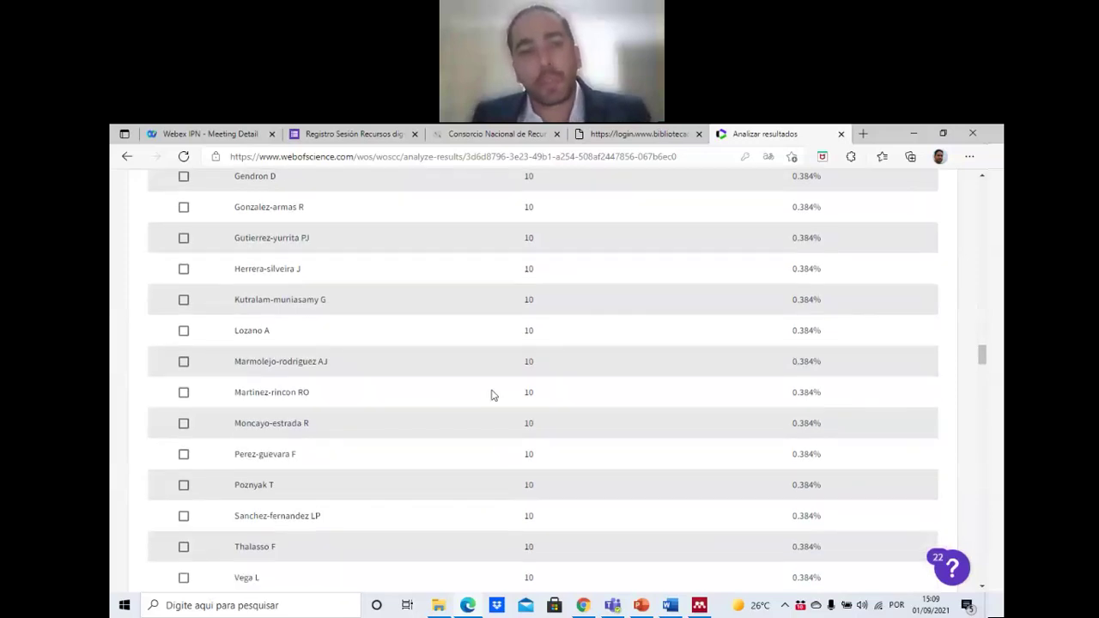
pyautogui.scroll(-5, 494, 393)
pyautogui.scroll(-5, 494, 387)
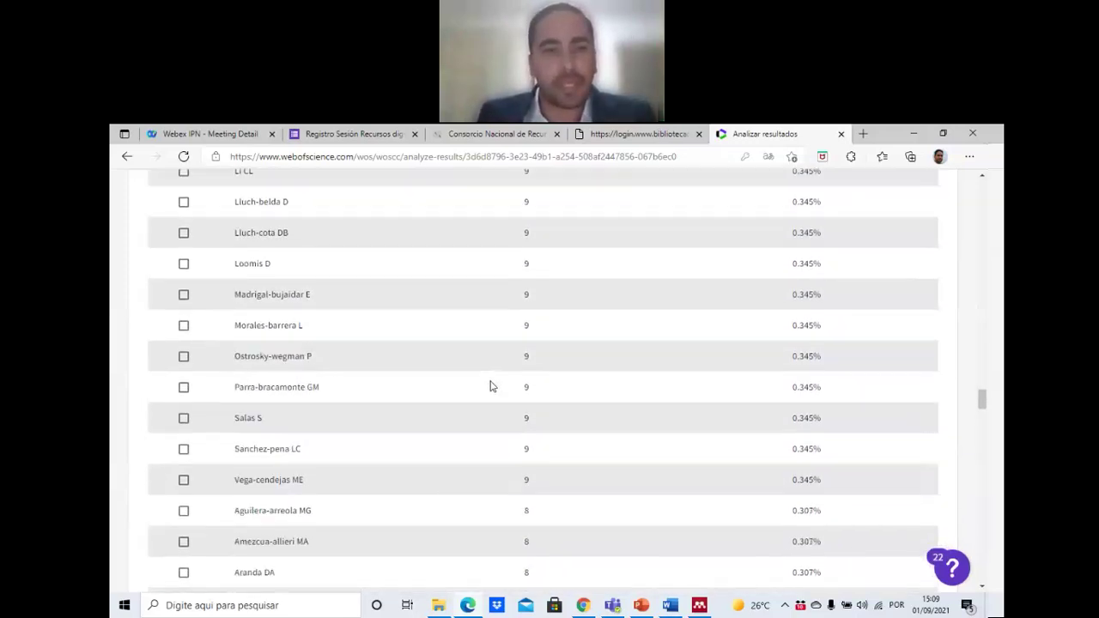
# - Finish reviewing the author table, back to its top, and return to basic search
pyautogui.scroll(1, 492, 386)
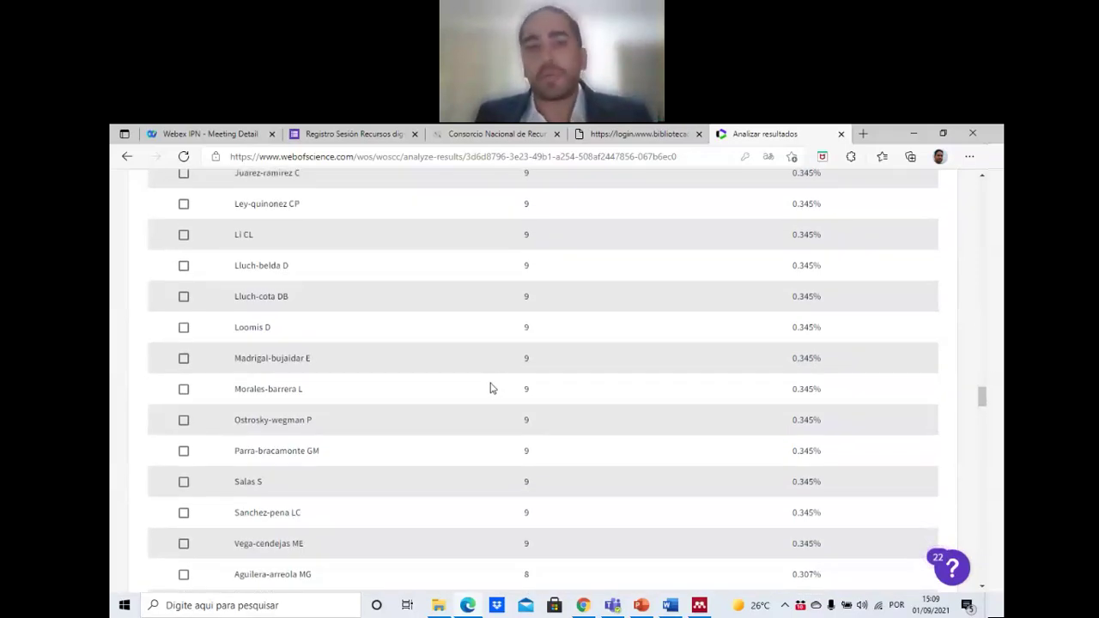
pyautogui.scroll(-2, 491, 388)
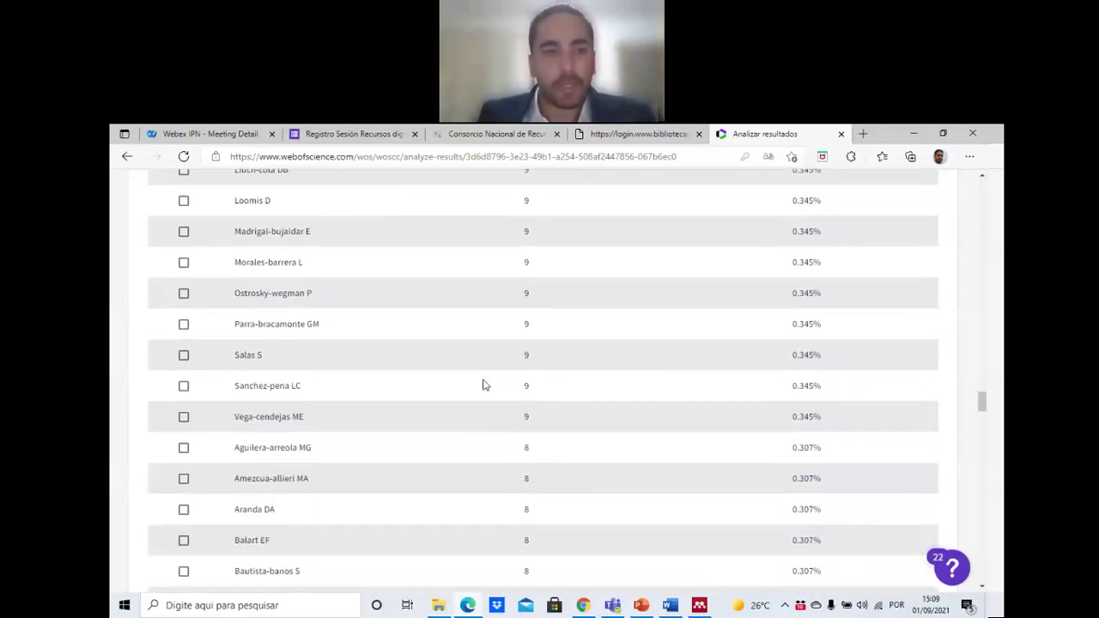
pyautogui.scroll(-3, 473, 391)
pyautogui.scroll(-3, 472, 394)
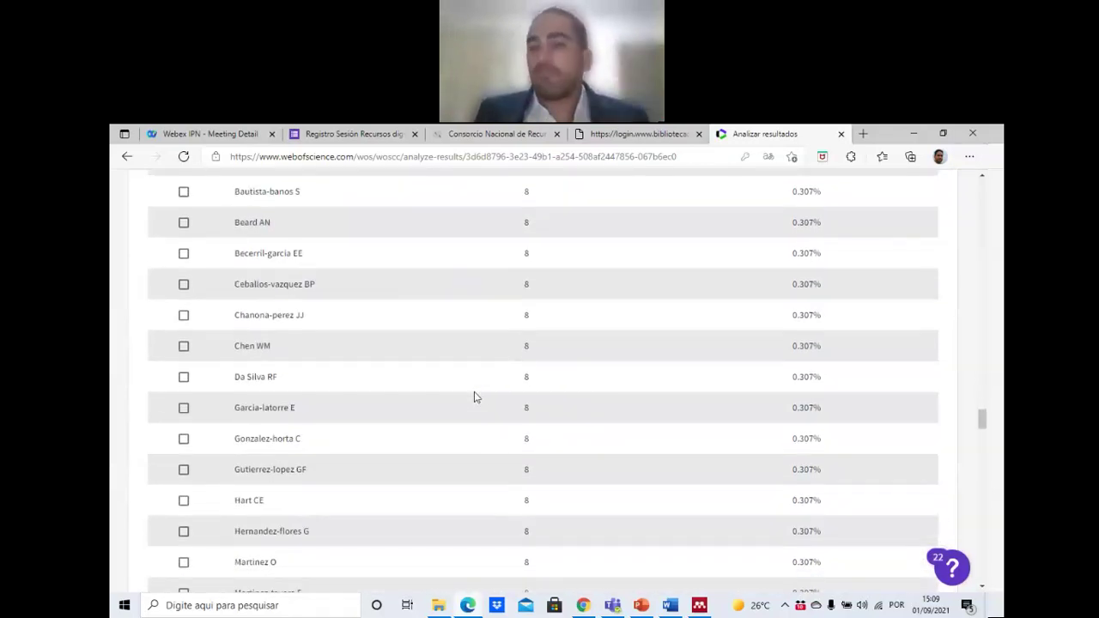
pyautogui.scroll(-2, 474, 393)
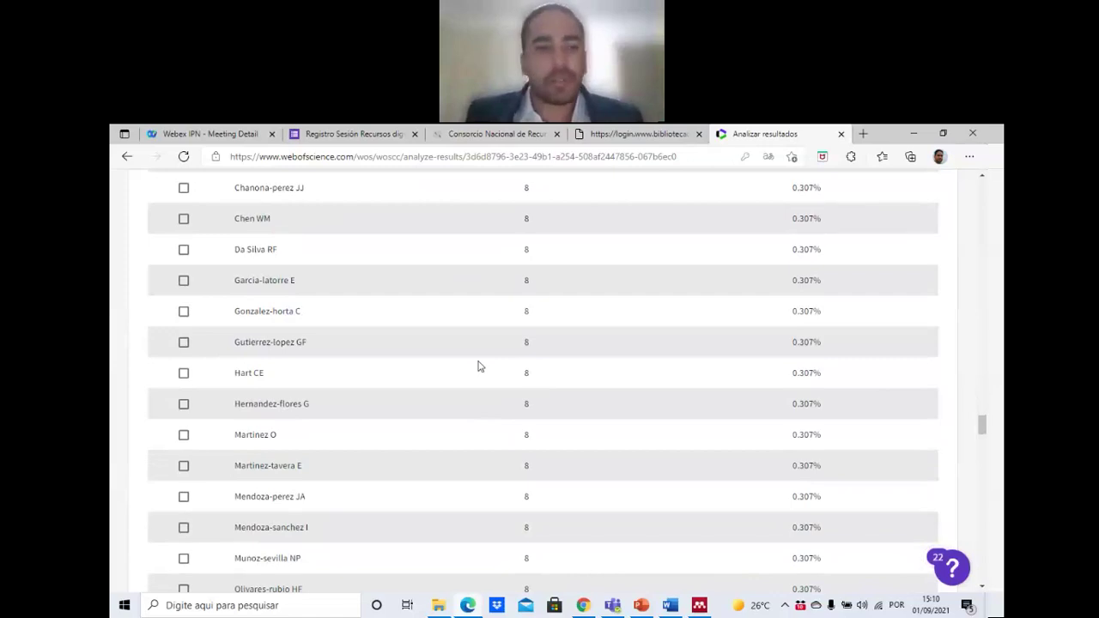
pyautogui.scroll(-2, 479, 366)
pyautogui.scroll(-3, 480, 368)
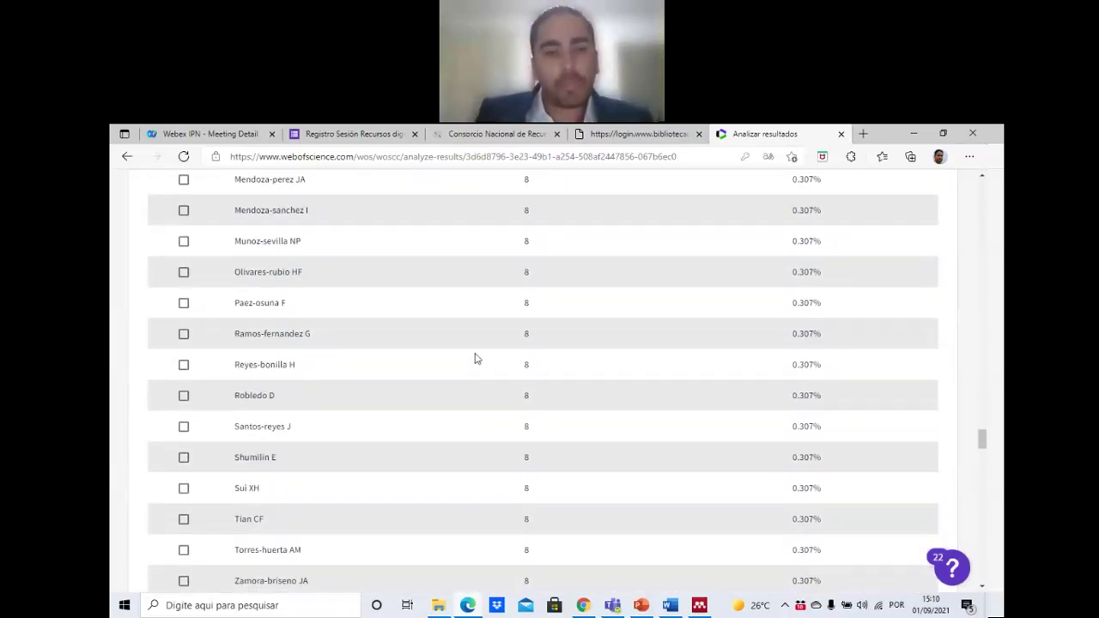
pyautogui.scroll(-1, 468, 352)
pyautogui.scroll(-2, 448, 349)
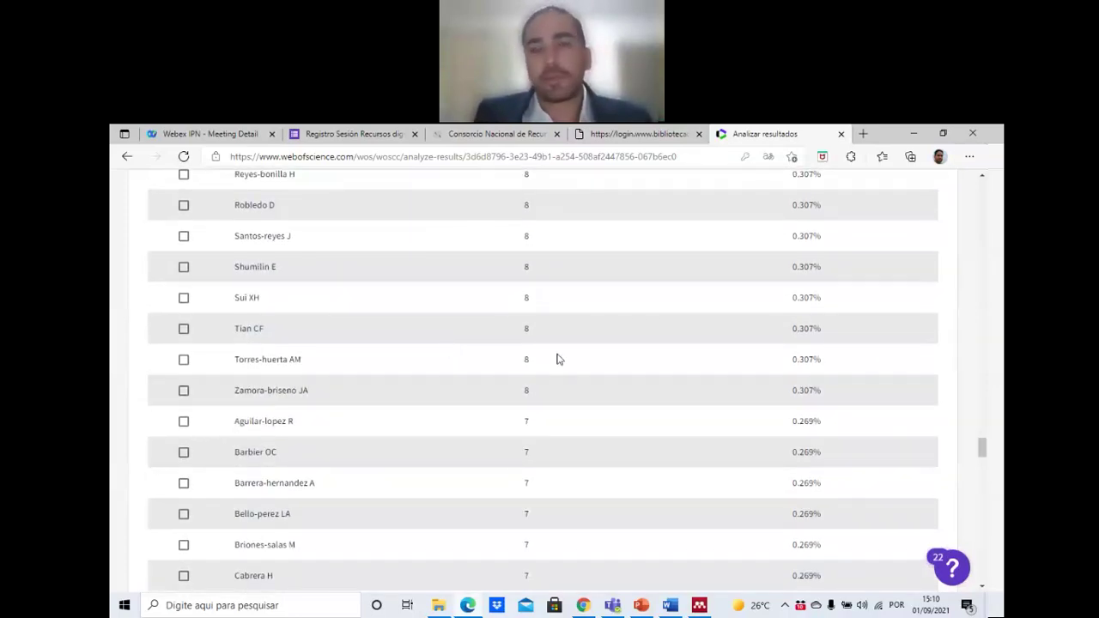
pyautogui.scroll(-3, 601, 395)
pyautogui.scroll(10, 711, 458)
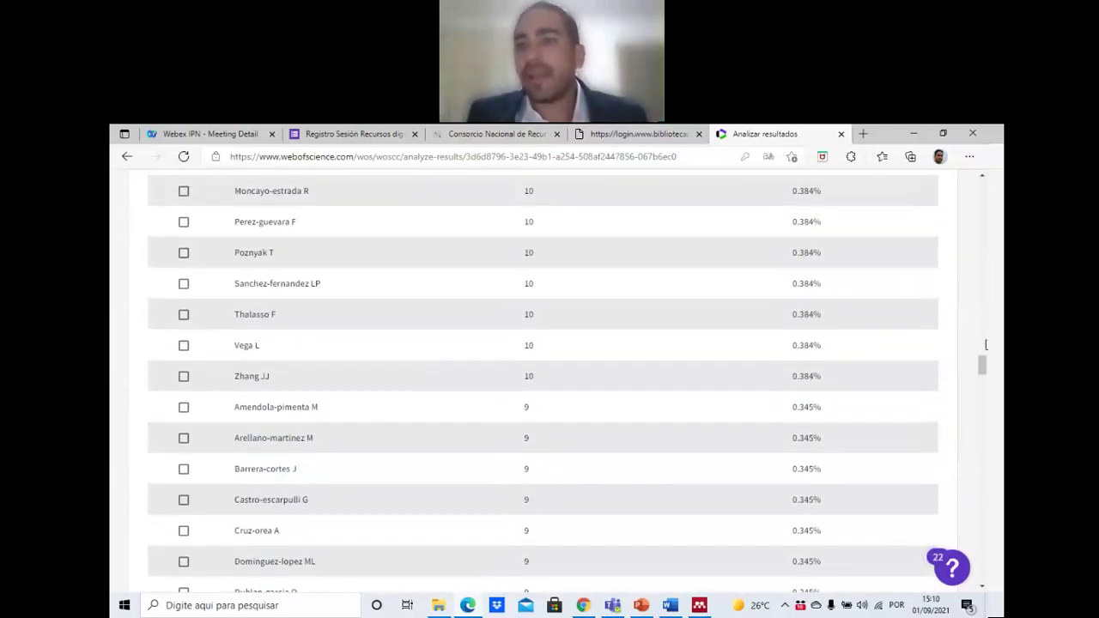
pyautogui.moveTo(983, 364); pyautogui.dragTo(985, 240)
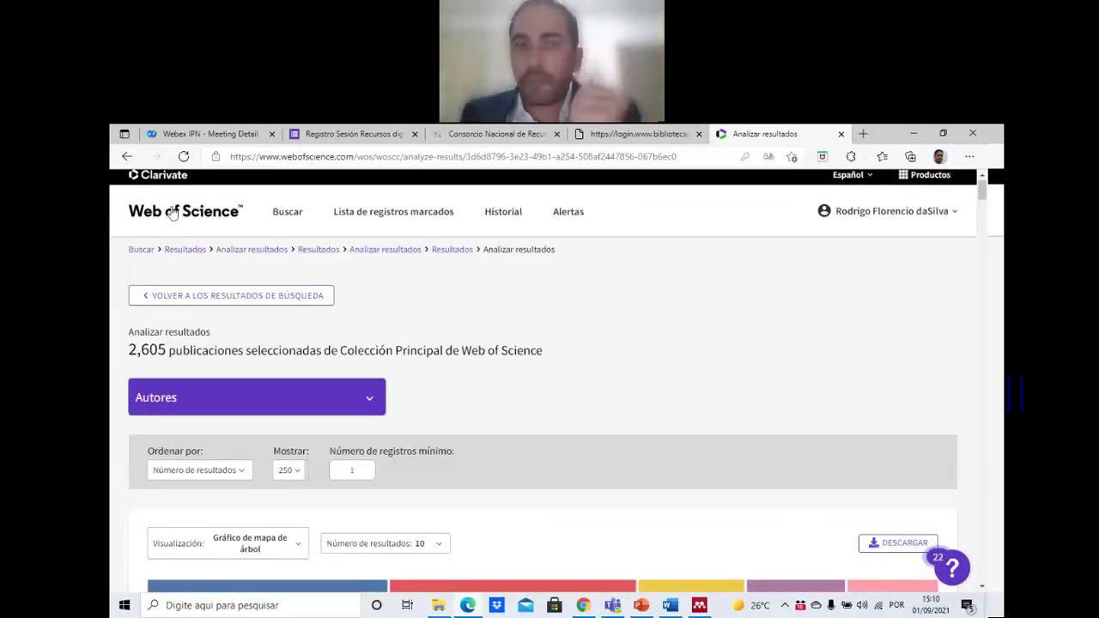
pyautogui.click(176, 215)
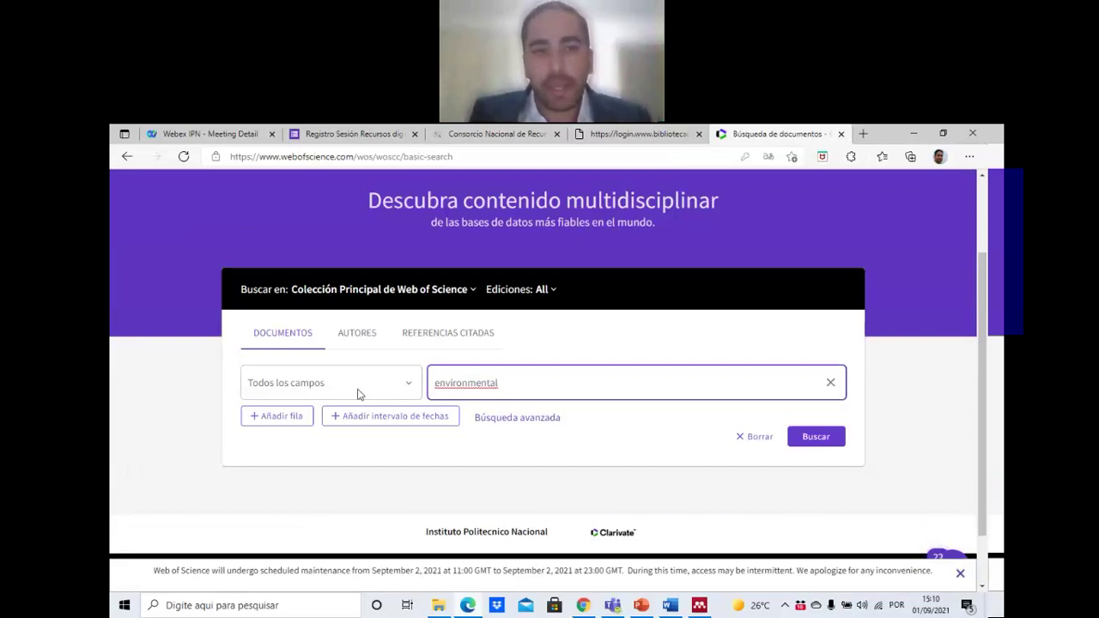
# - Switch the search field to Autor and search an author's surname instead of 'environmental'
pyautogui.click(403, 388)
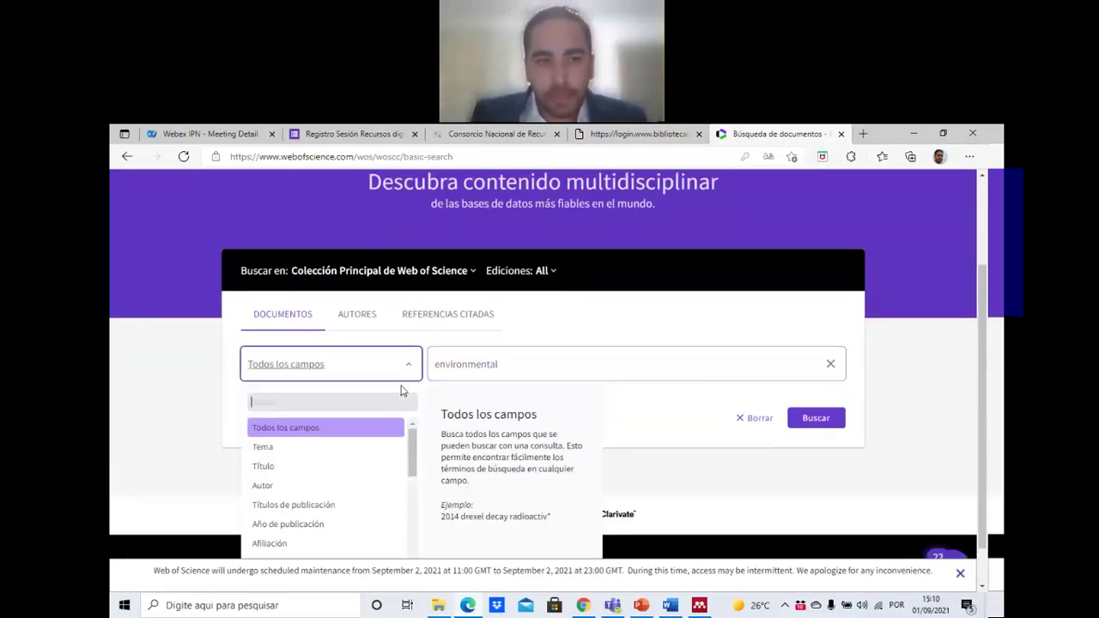
pyautogui.click(271, 484)
pyautogui.moveTo(535, 358); pyautogui.dragTo(315, 375)
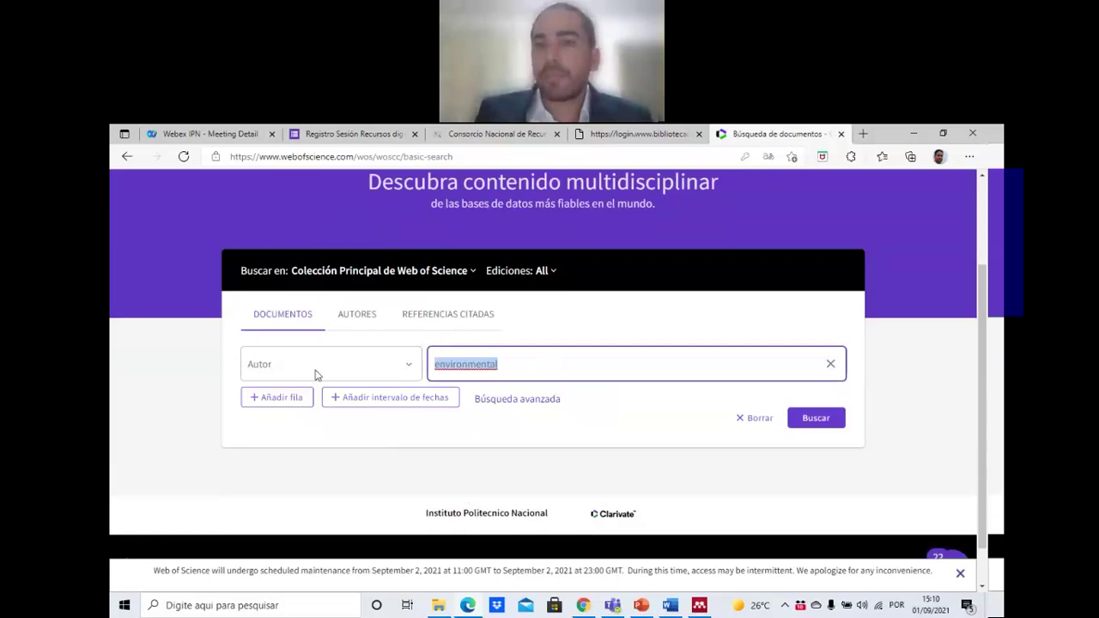
pyautogui.press('BackSpace')
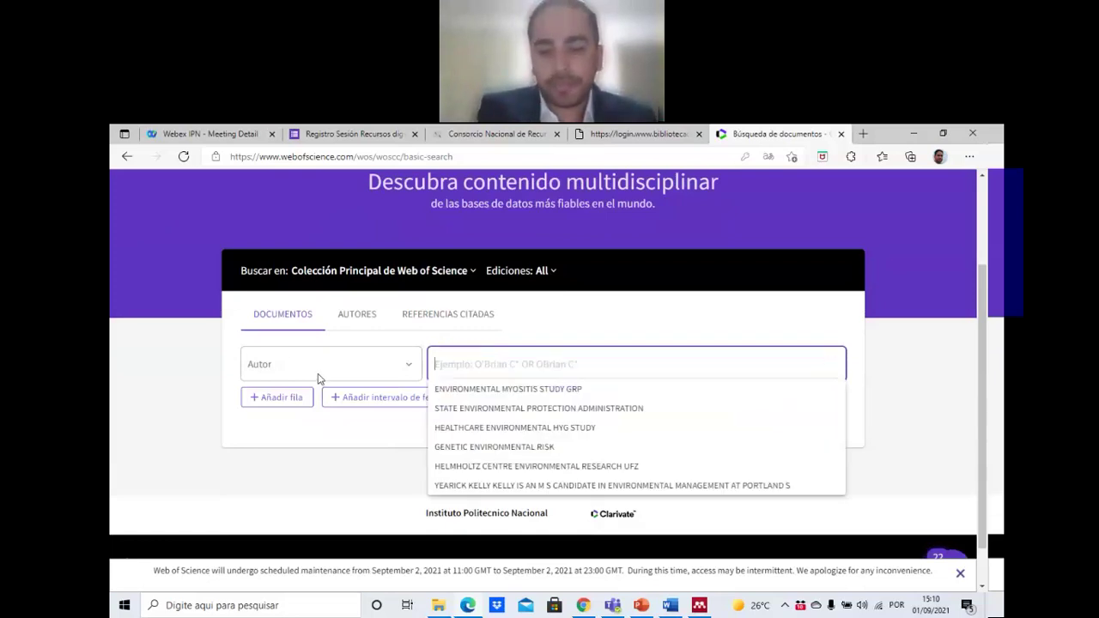
pyautogui.write('medina')
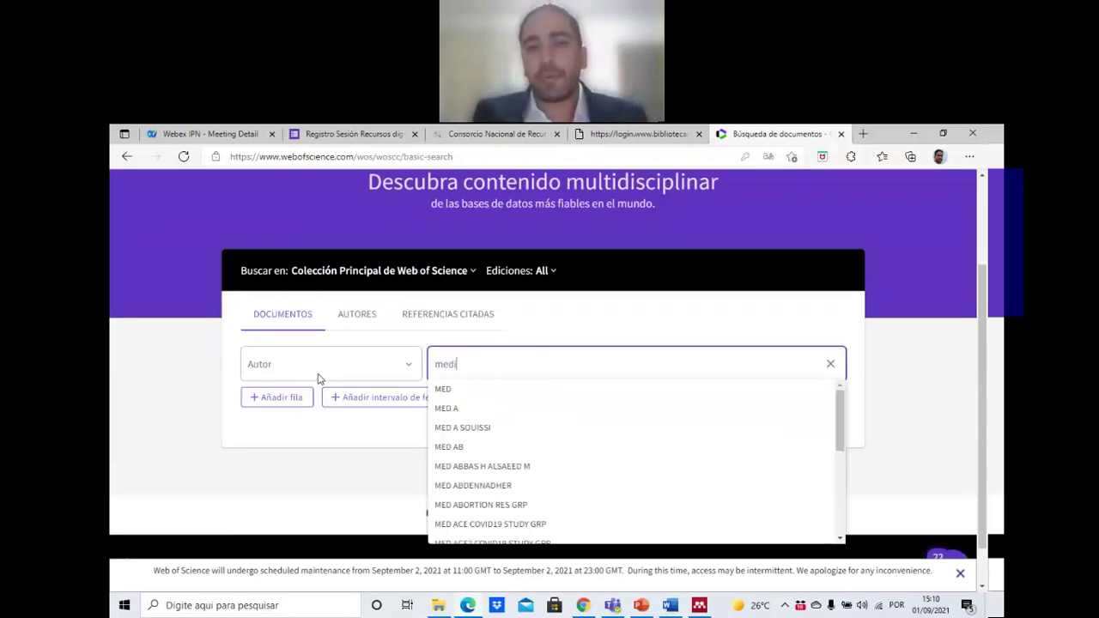
pyautogui.press('Return')
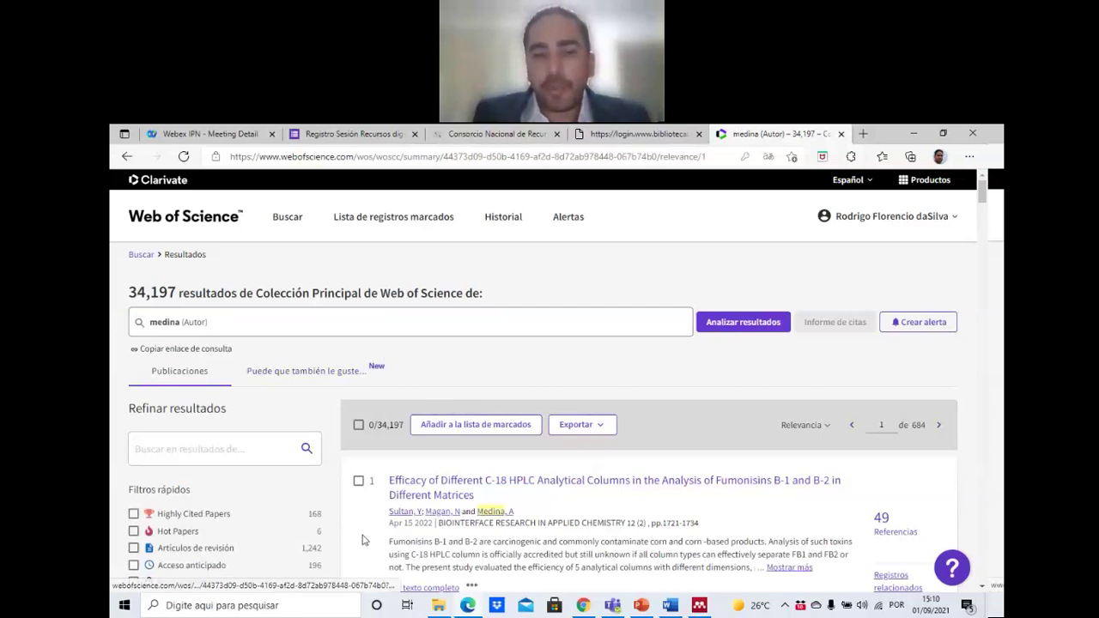
# - Browse the first result's author profile, then return to the basic search page
pyautogui.click(496, 512)
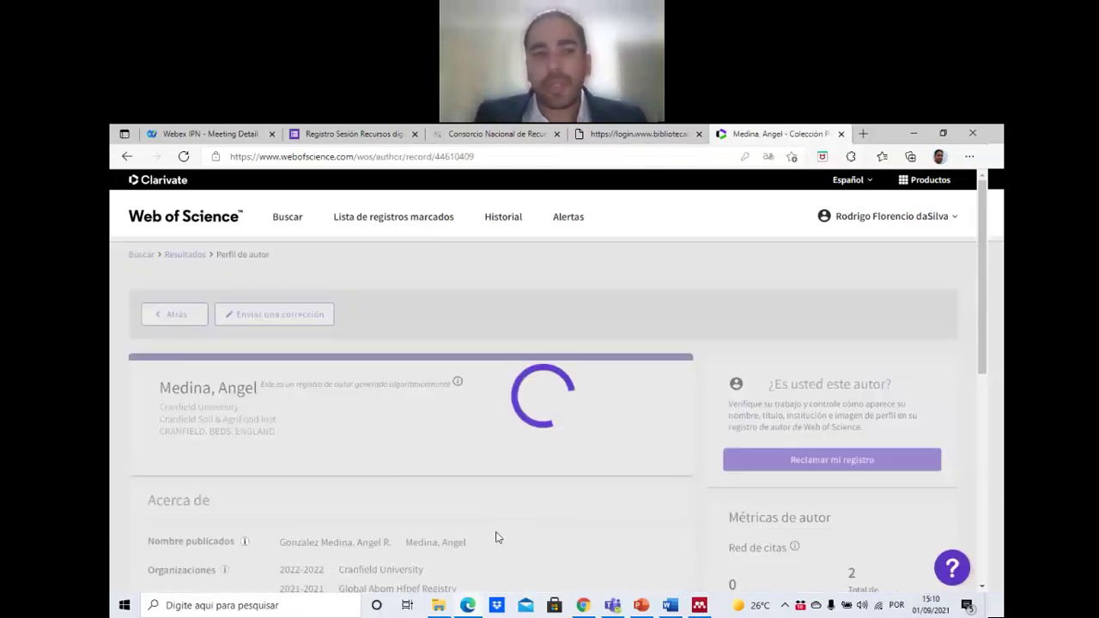
pyautogui.scroll(-1, 460, 396)
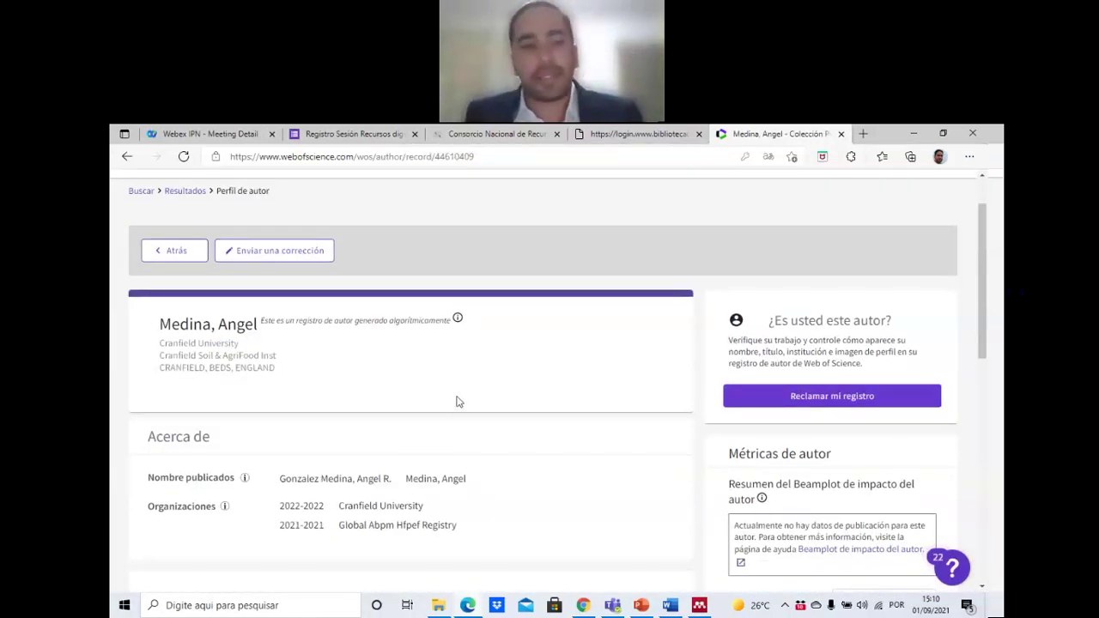
pyautogui.scroll(-4, 457, 405)
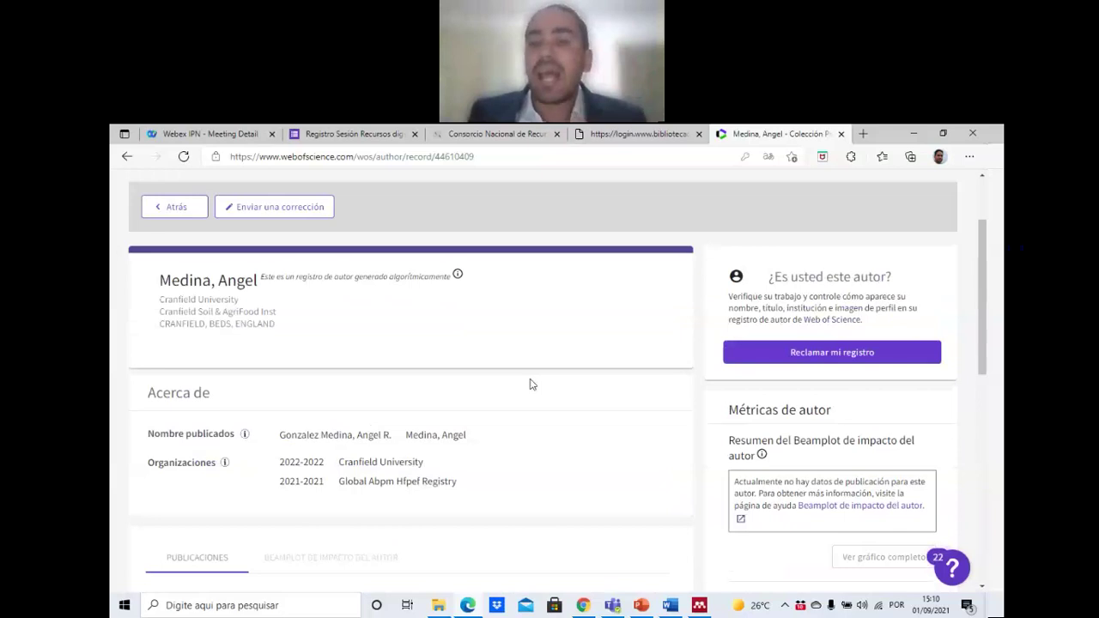
pyautogui.scroll(5, 538, 384)
pyautogui.scroll(1, 447, 419)
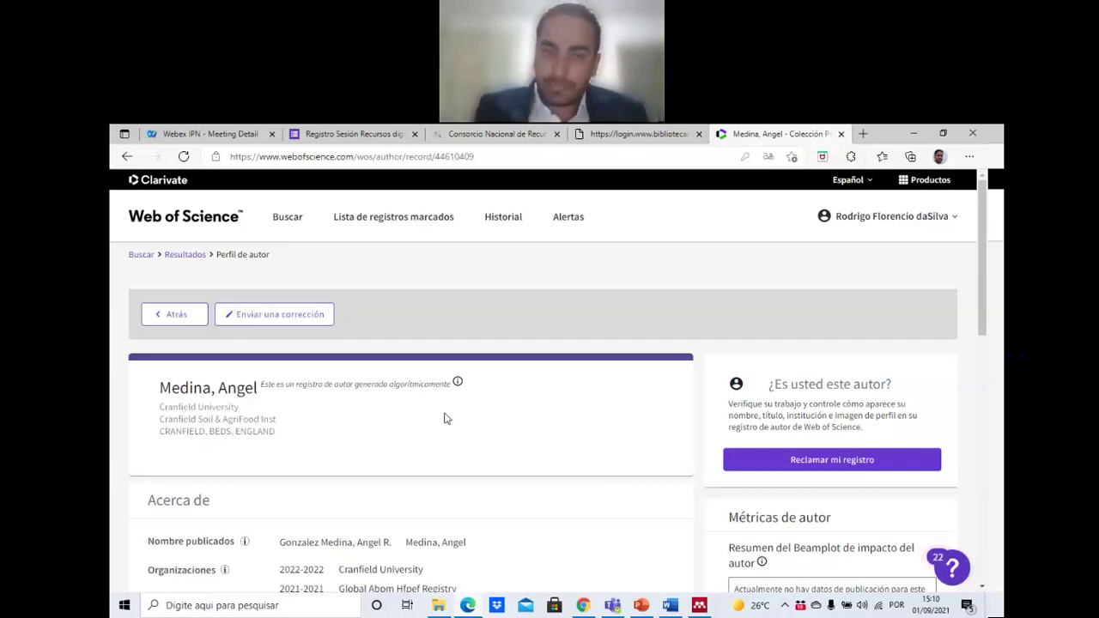
pyautogui.click(161, 216)
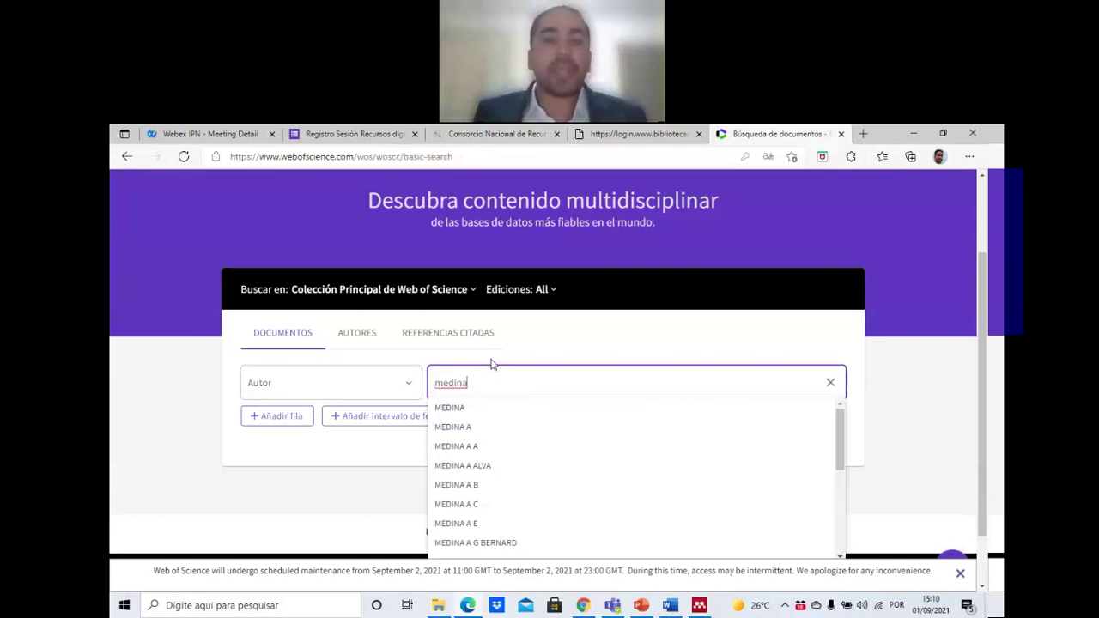
# - Switch the search field from author to Títulos de publicación
pyautogui.click(493, 362)
pyautogui.click(402, 390)
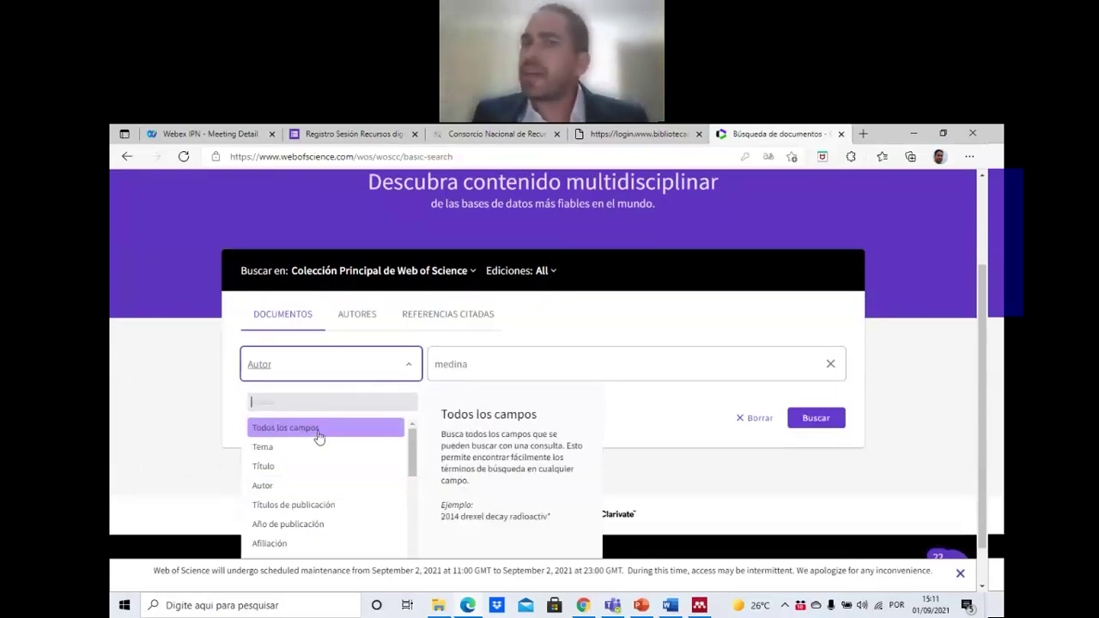
pyautogui.scroll(-3, 317, 440)
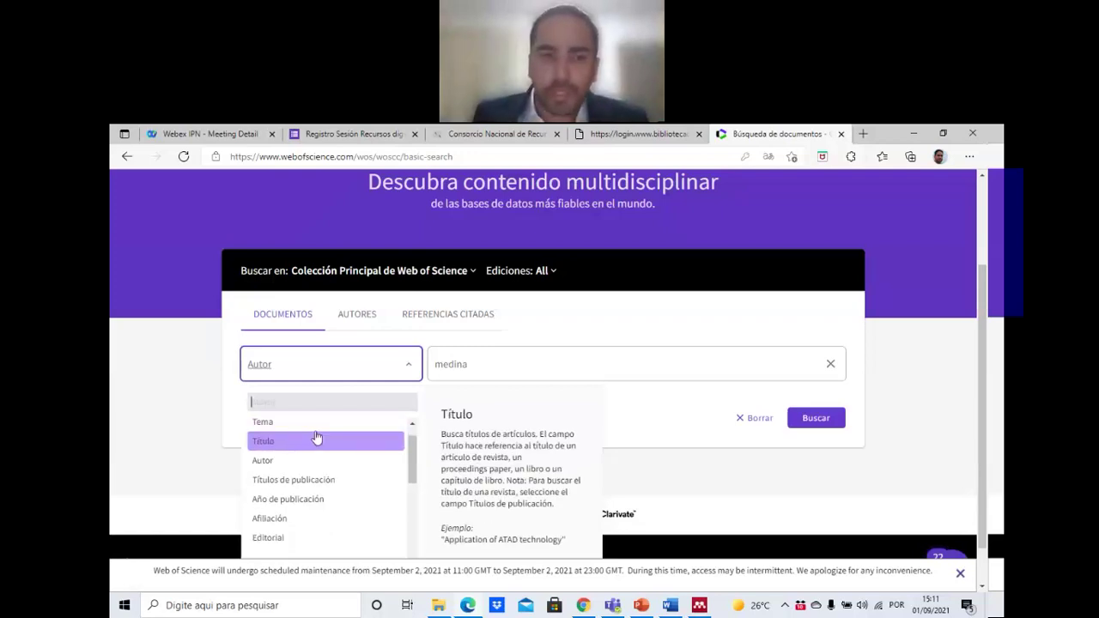
pyautogui.scroll(2, 317, 468)
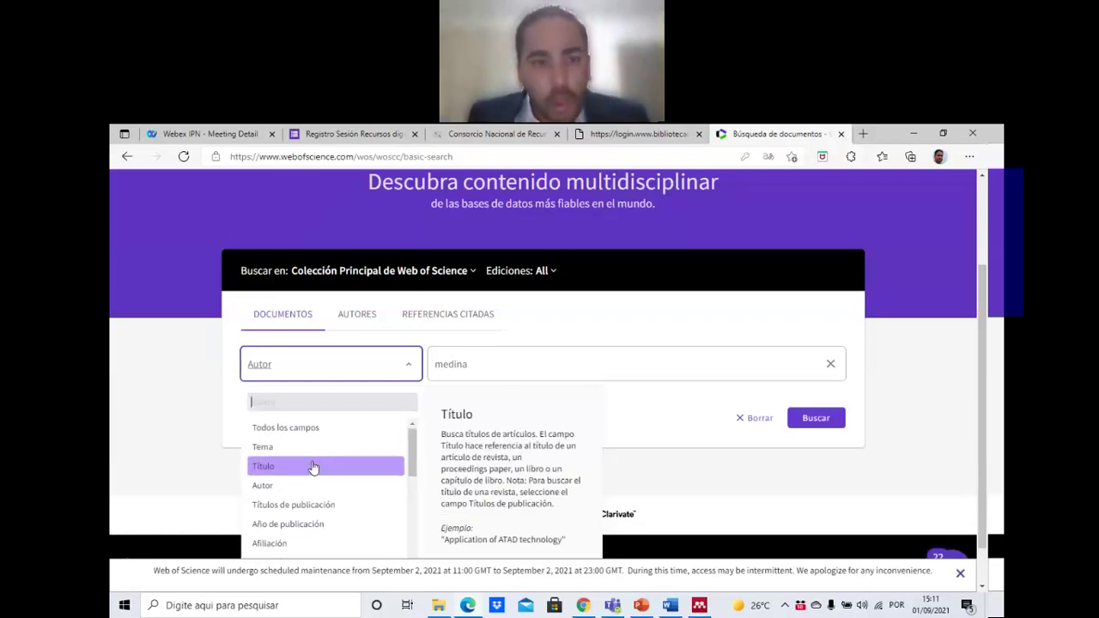
pyautogui.scroll(2, 312, 472)
pyautogui.scroll(-2, 322, 474)
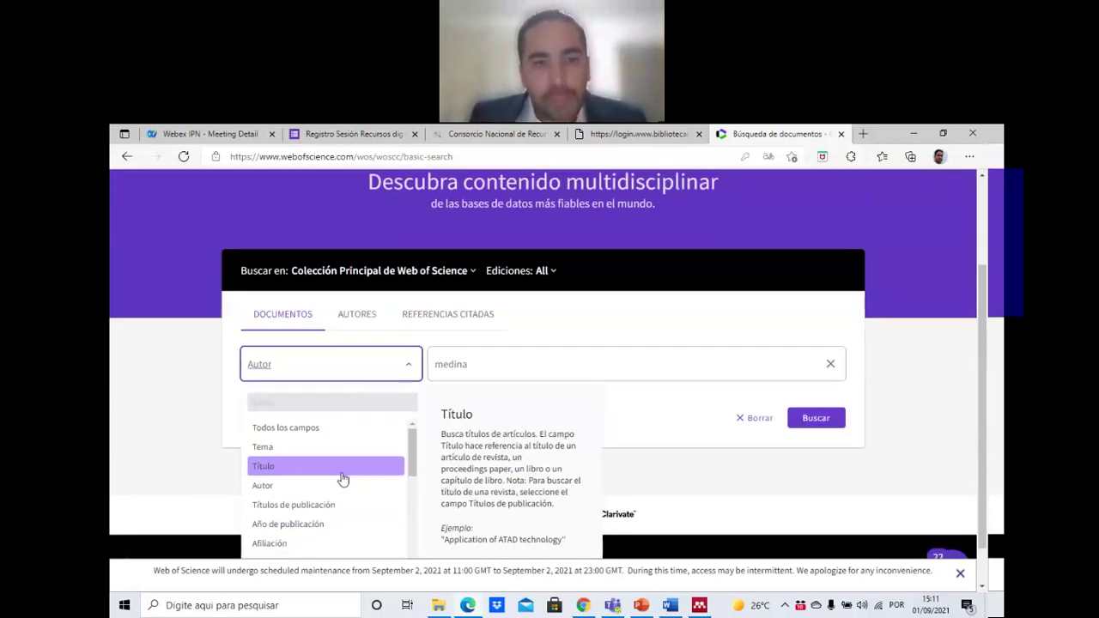
pyautogui.click(334, 501)
# - Replace the old term with the 'environmental science technology' suggestion and search, getting 40,779 results
pyautogui.press('Tab')
pyautogui.press('BackSpace')
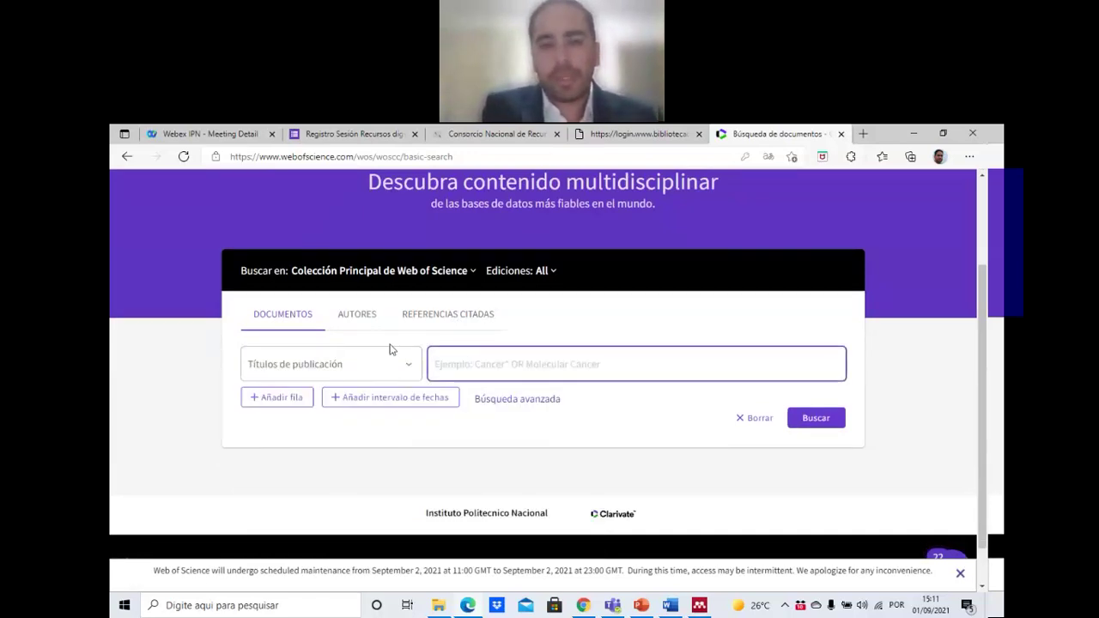
pyautogui.write('en')
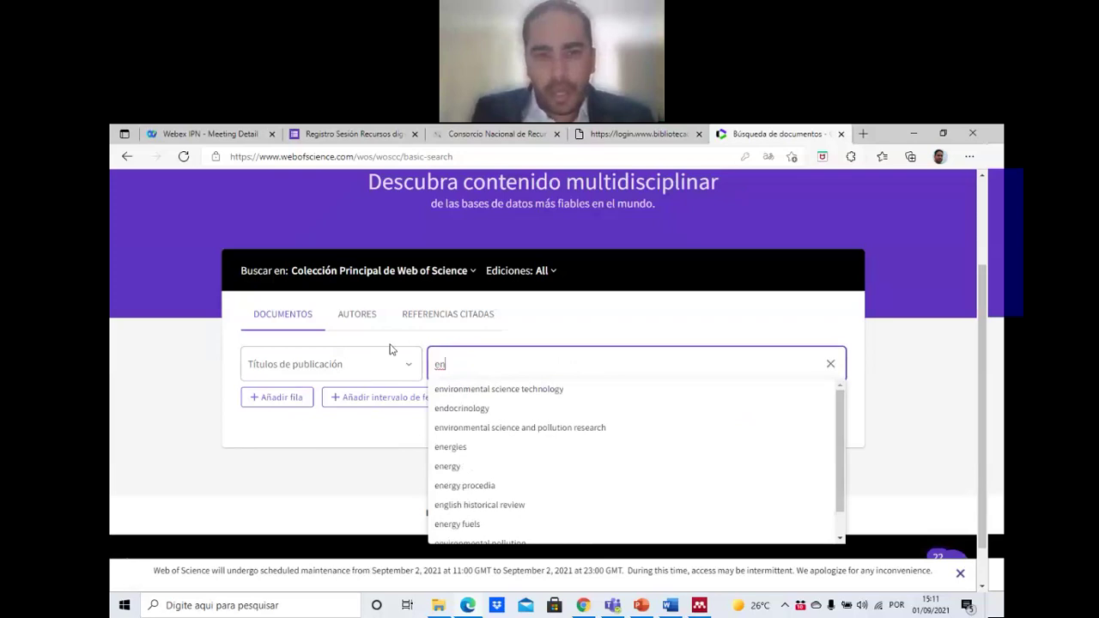
pyautogui.click(519, 390)
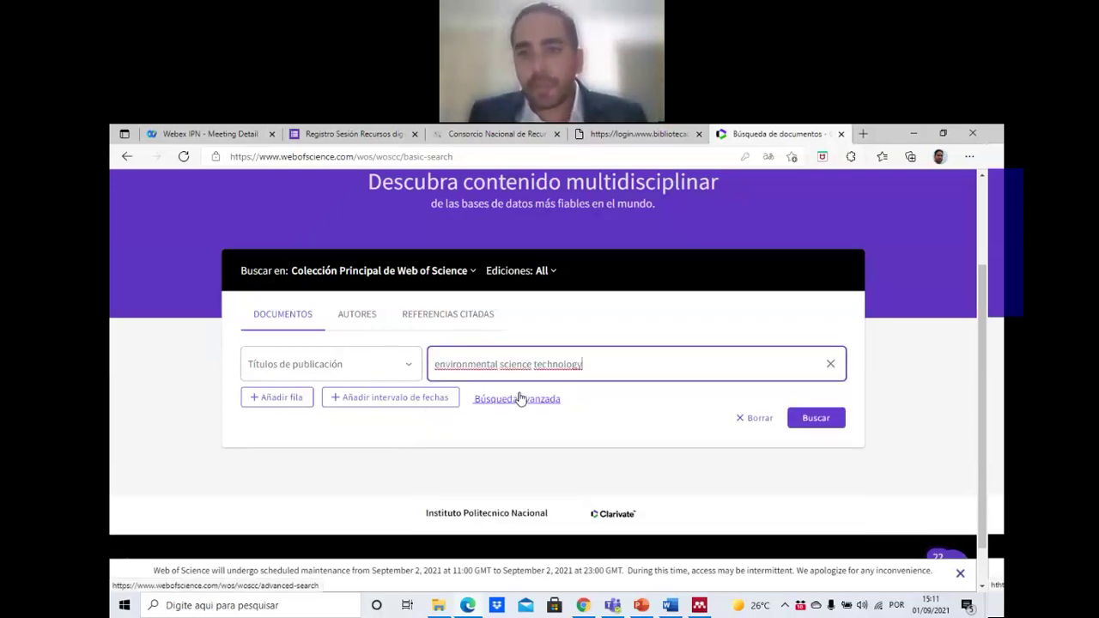
pyautogui.click(815, 428)
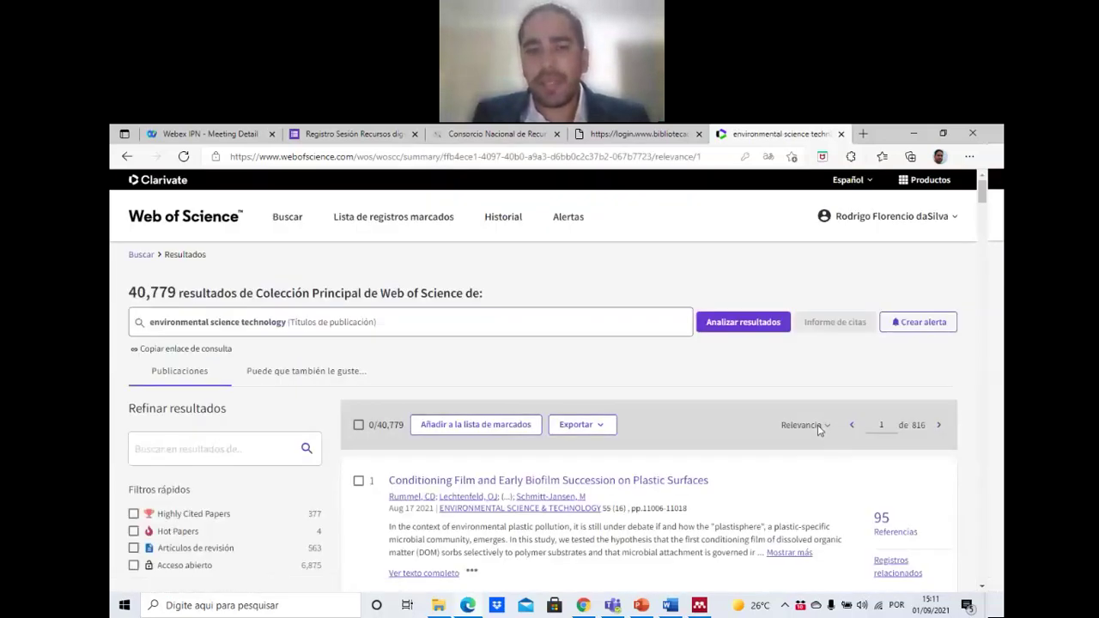
pyautogui.scroll(-2, 727, 395)
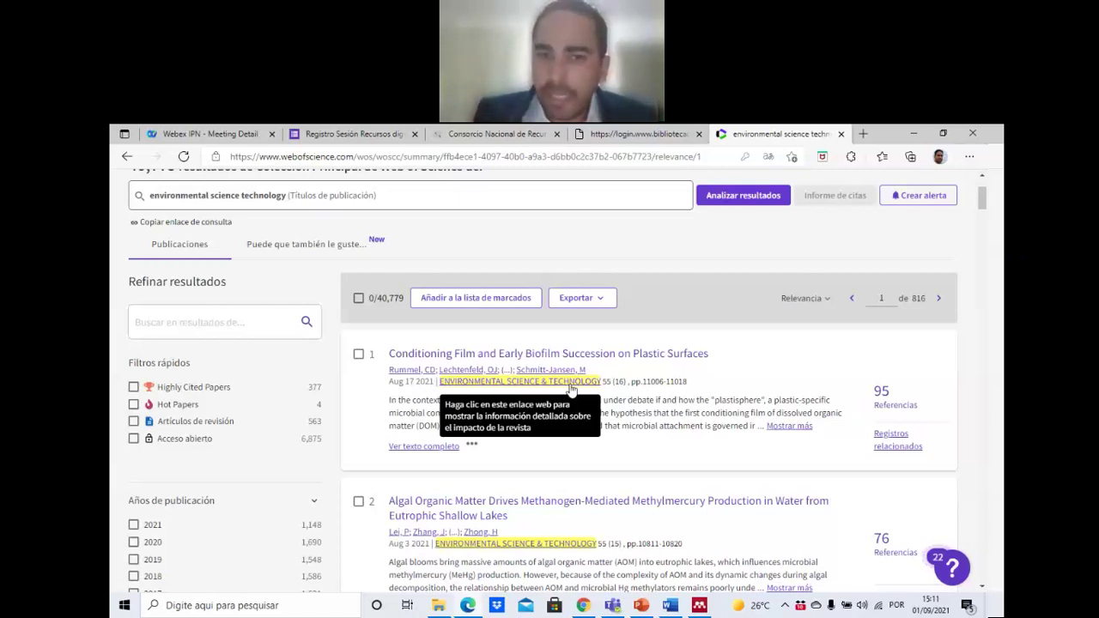
pyautogui.click(507, 383)
pyautogui.scroll(-2, 548, 396)
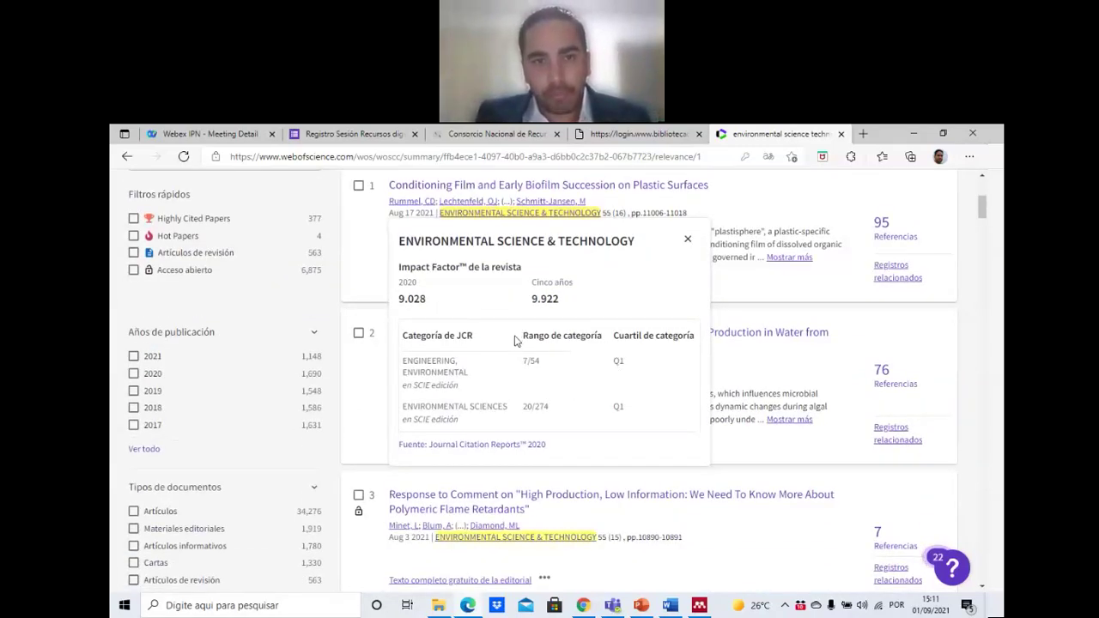
pyautogui.scroll(-1, 515, 341)
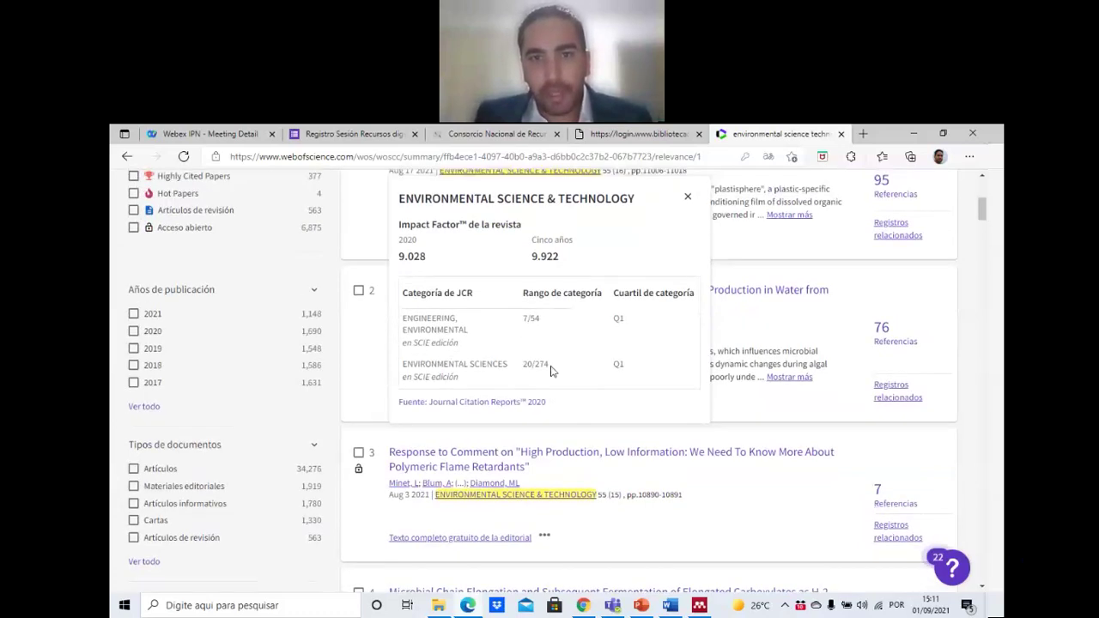
pyautogui.scroll(1, 552, 371)
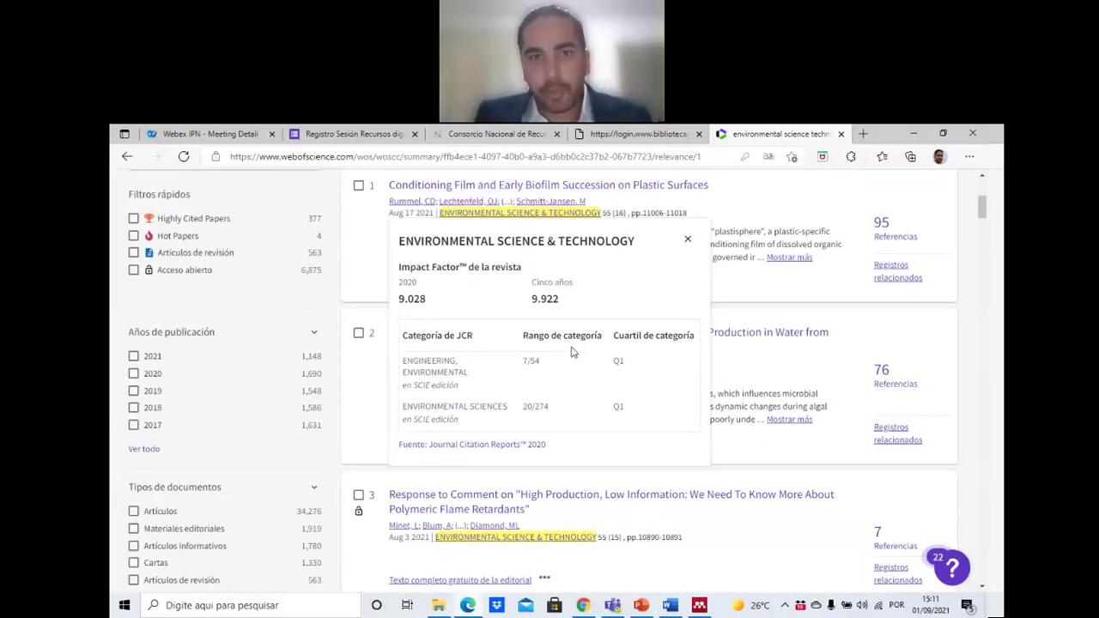
pyautogui.doubleClick(620, 360)
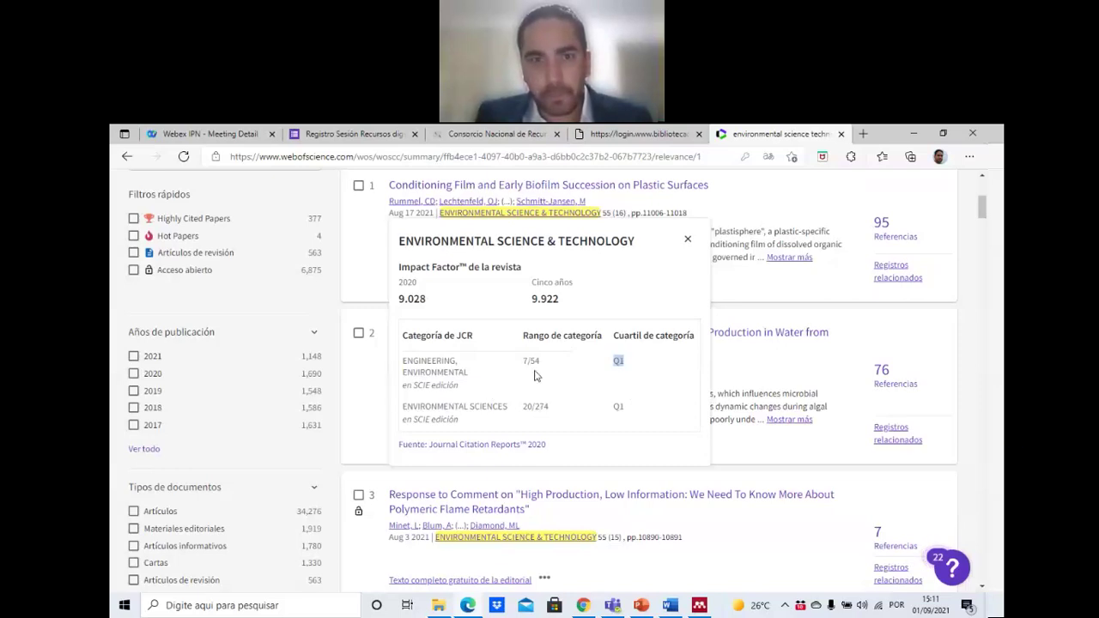
pyautogui.moveTo(438, 364); pyautogui.dragTo(527, 361)
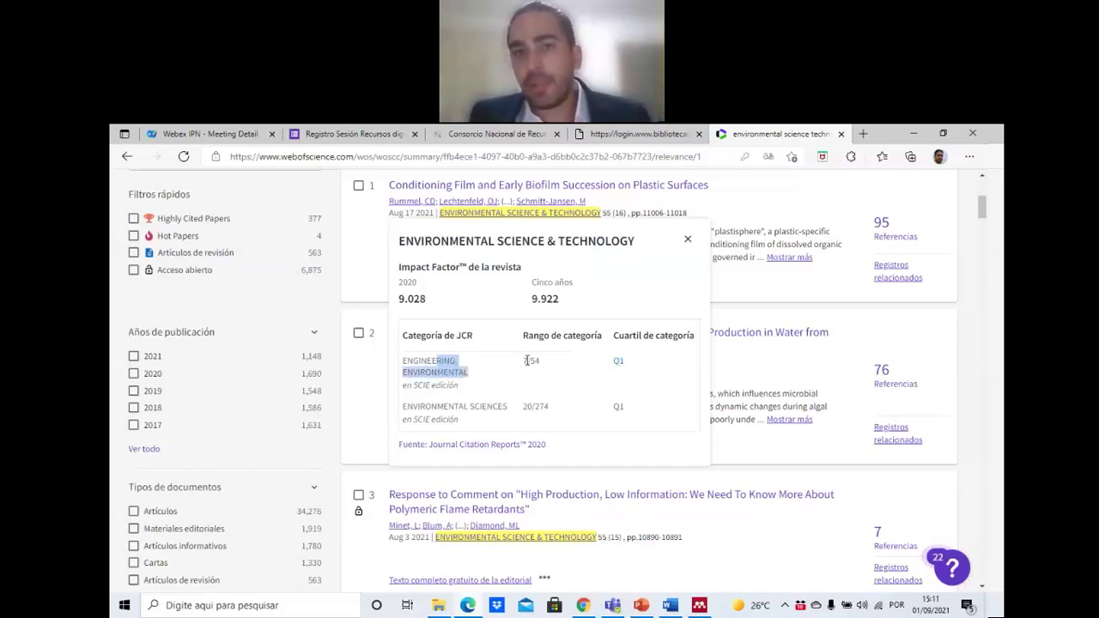
pyautogui.click(554, 371)
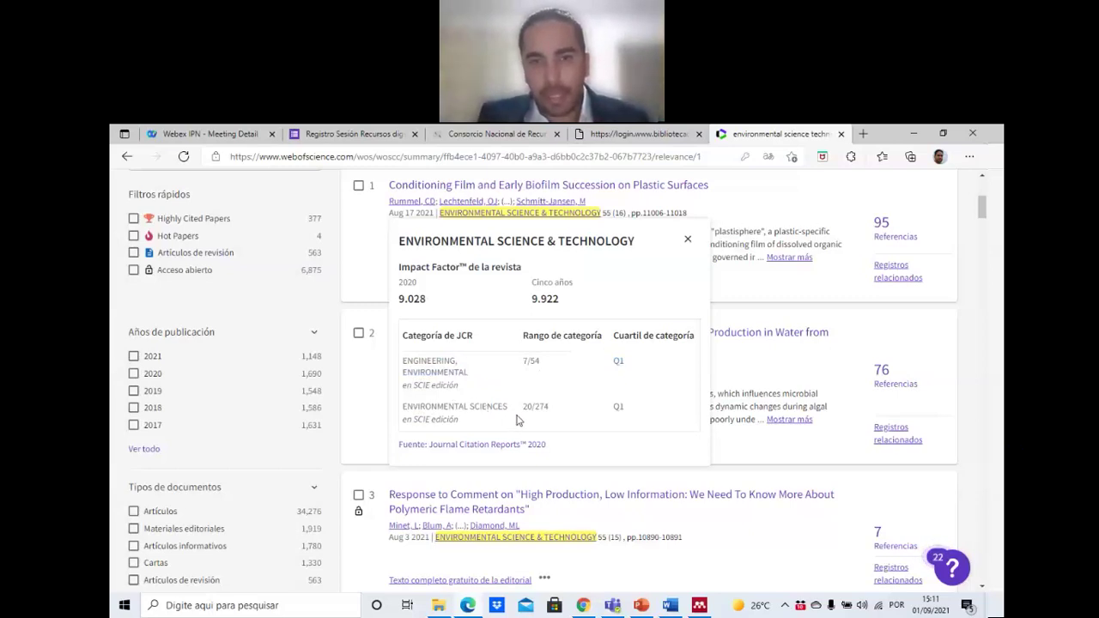
pyautogui.moveTo(541, 407); pyautogui.dragTo(532, 407)
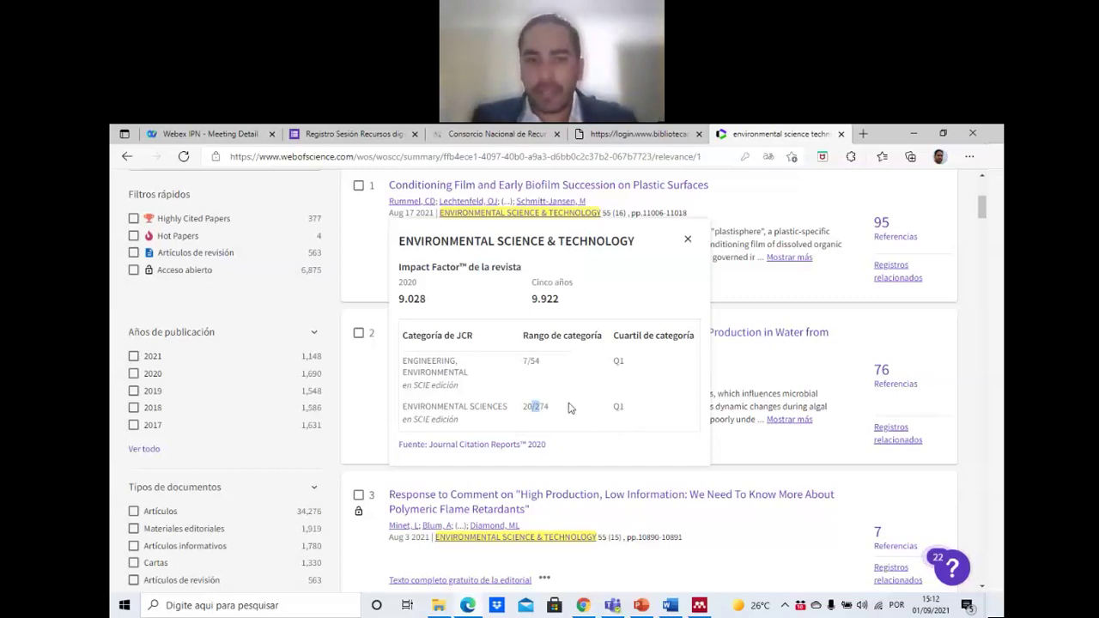
pyautogui.doubleClick(618, 407)
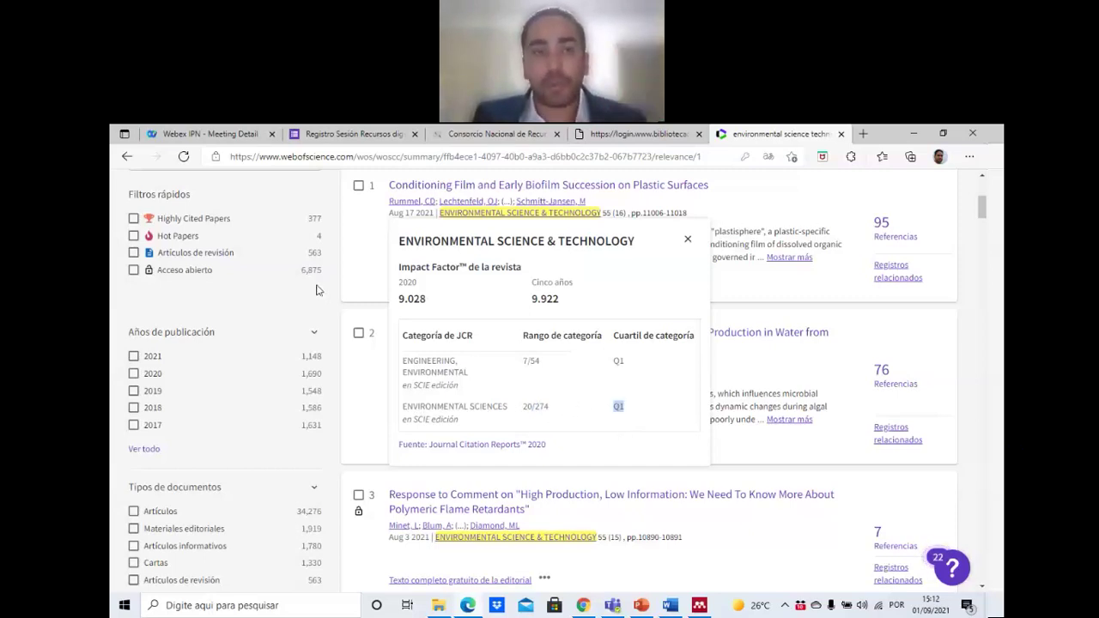
pyautogui.click(361, 268)
# - Return to the basic search page and delete the previous journal-title query
pyautogui.scroll(4, 481, 353)
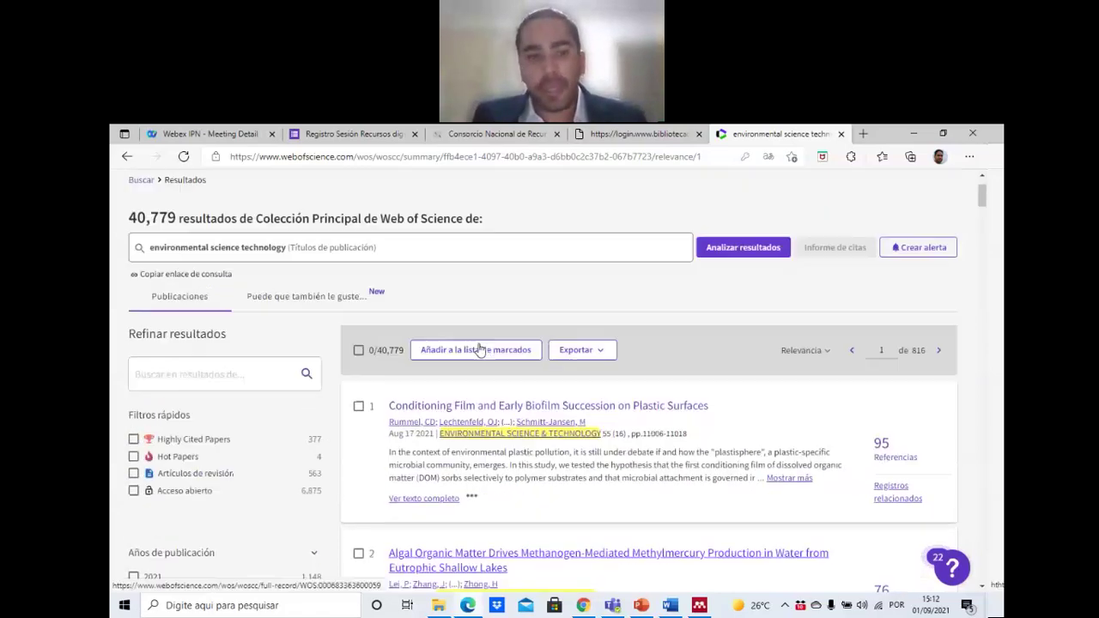
pyautogui.scroll(-3, 483, 363)
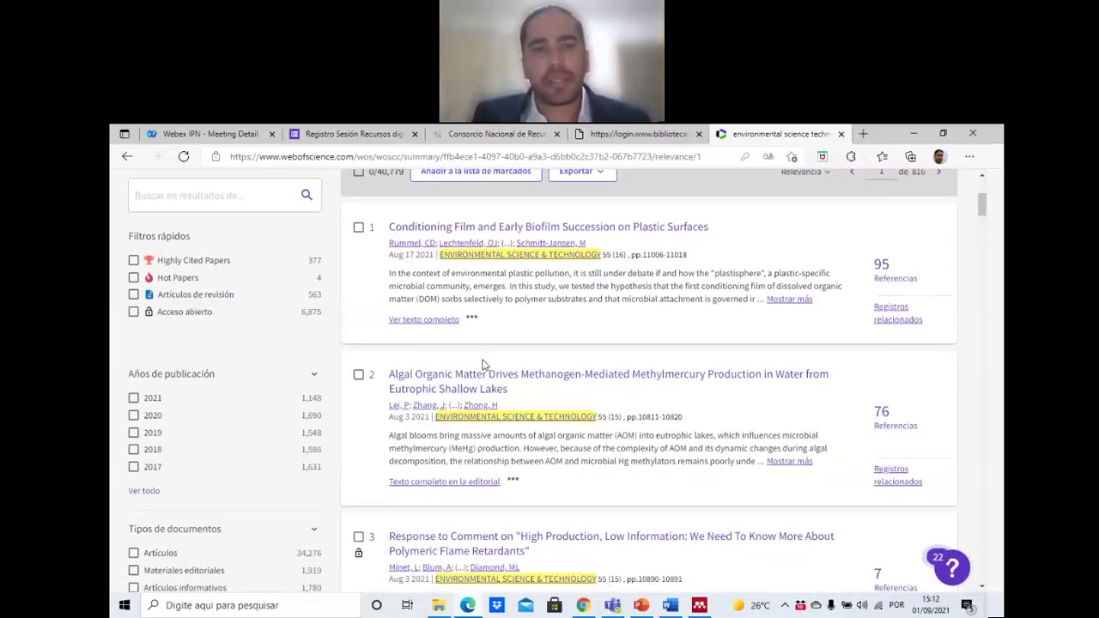
pyautogui.scroll(2, 257, 420)
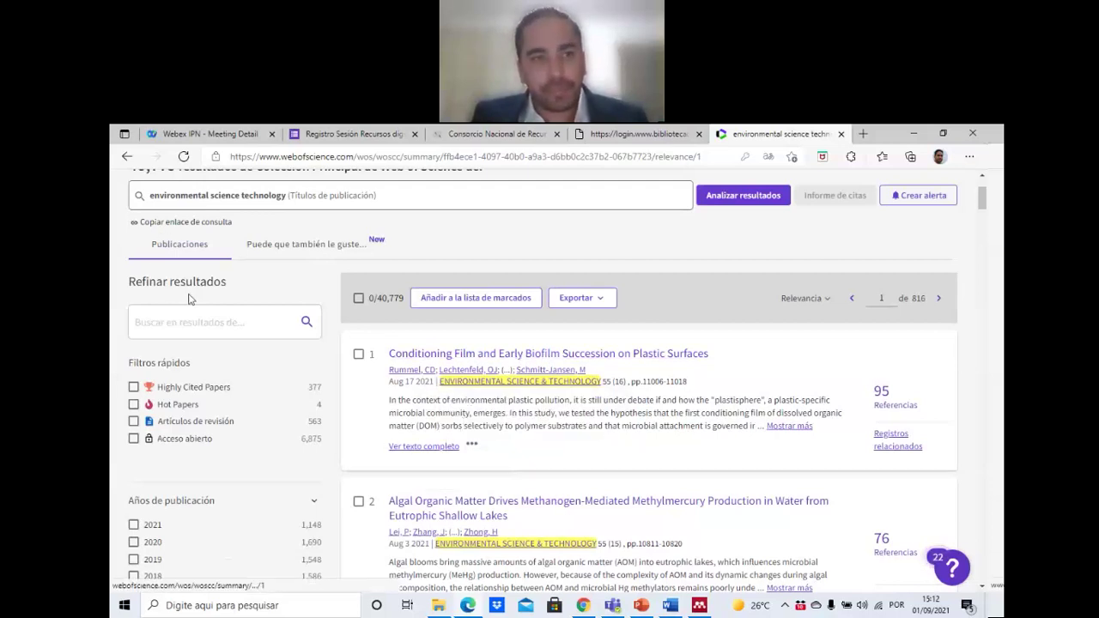
pyautogui.scroll(2, 182, 275)
pyautogui.click(171, 227)
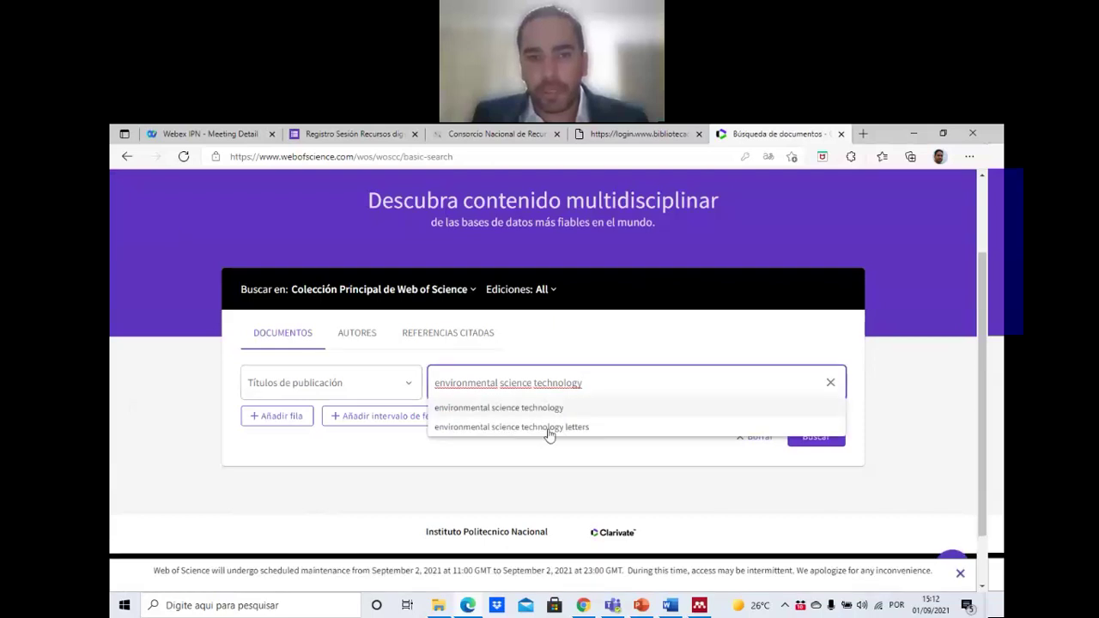
pyautogui.tripleClick(461, 385)
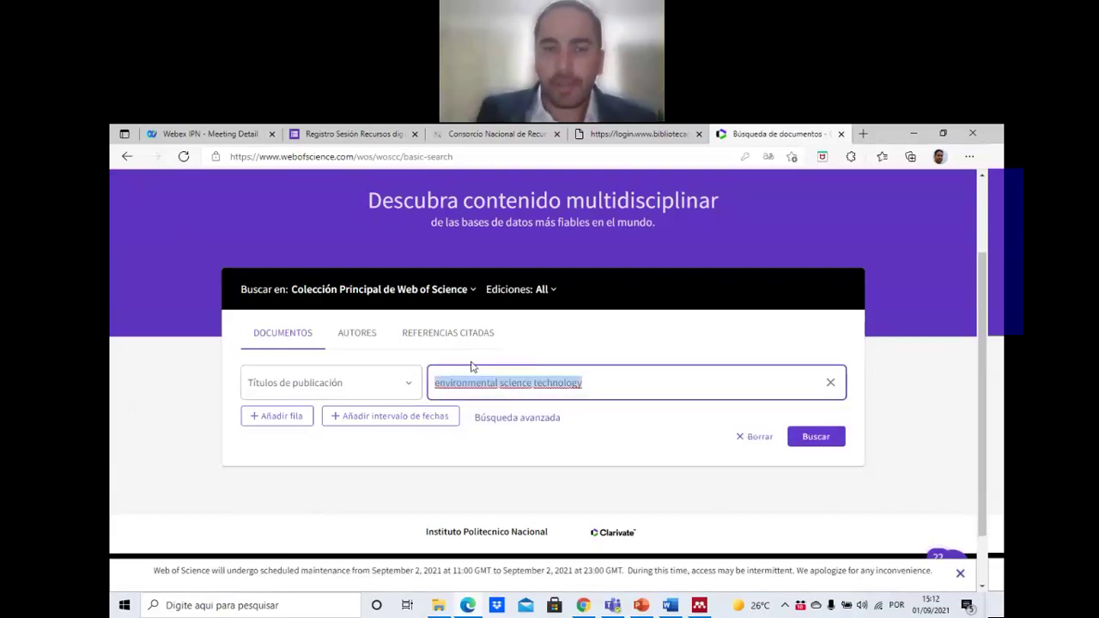
pyautogui.press('BackSpace')
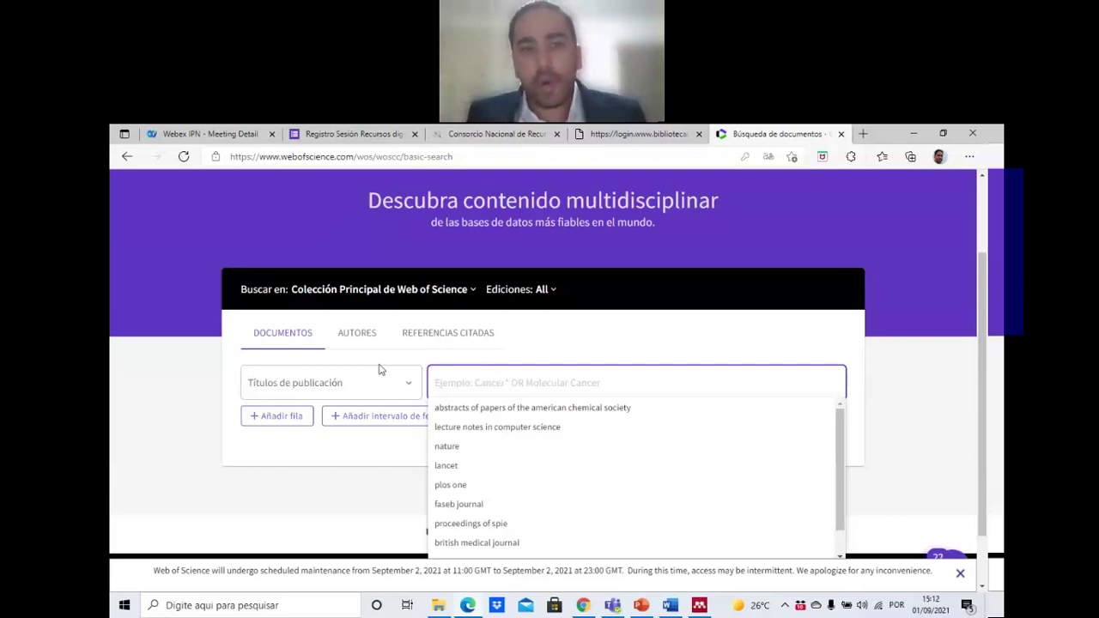
# - Set the search field to Tema and fill in the saved term 'environmental'
pyautogui.click(407, 384)
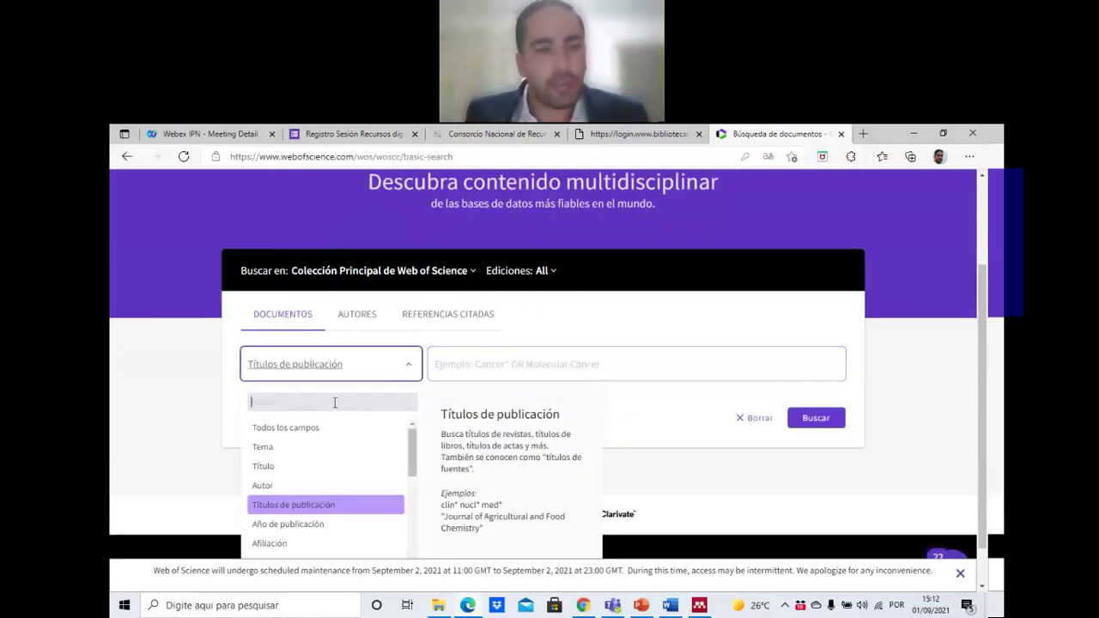
pyautogui.click(305, 456)
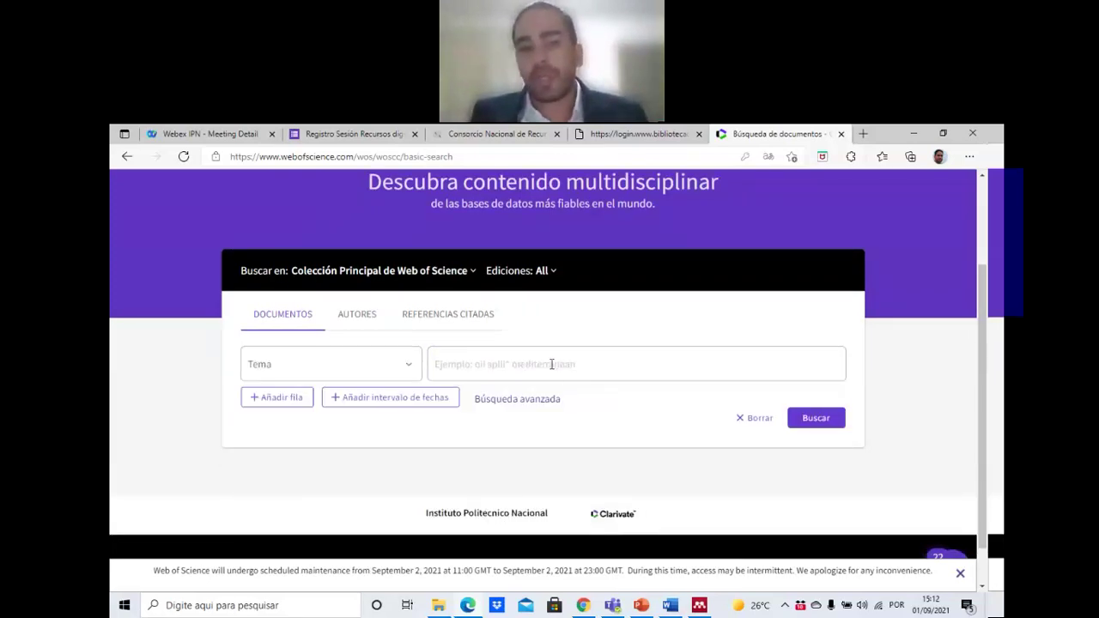
pyautogui.click(550, 363)
pyautogui.click(501, 438)
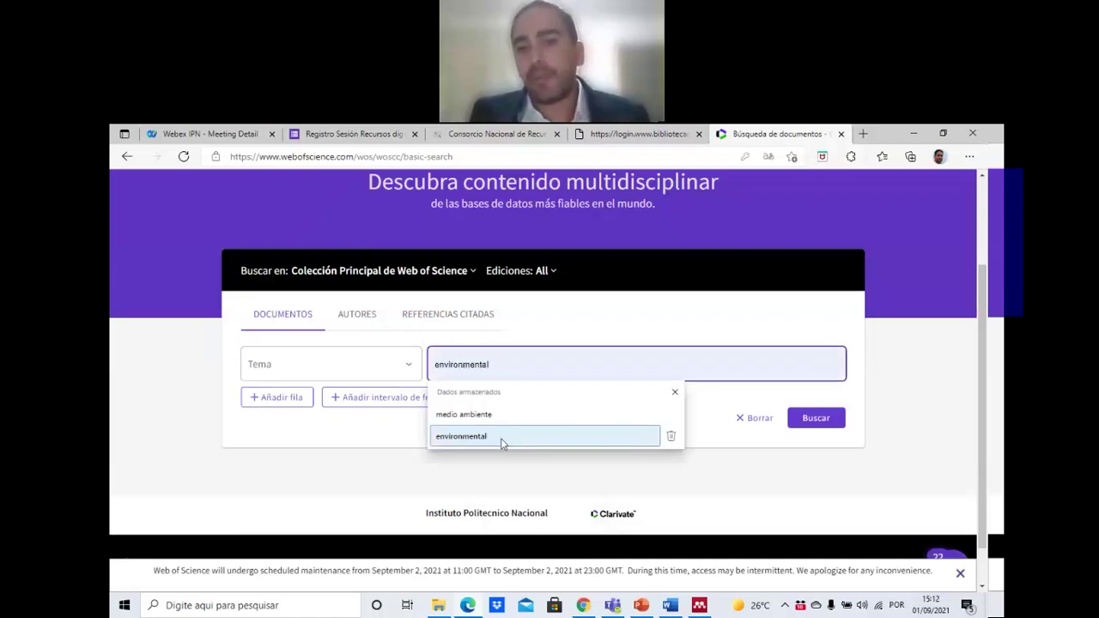
# - Run the 'environmental' topic search and refine the results to publication year 2021
pyautogui.click(822, 419)
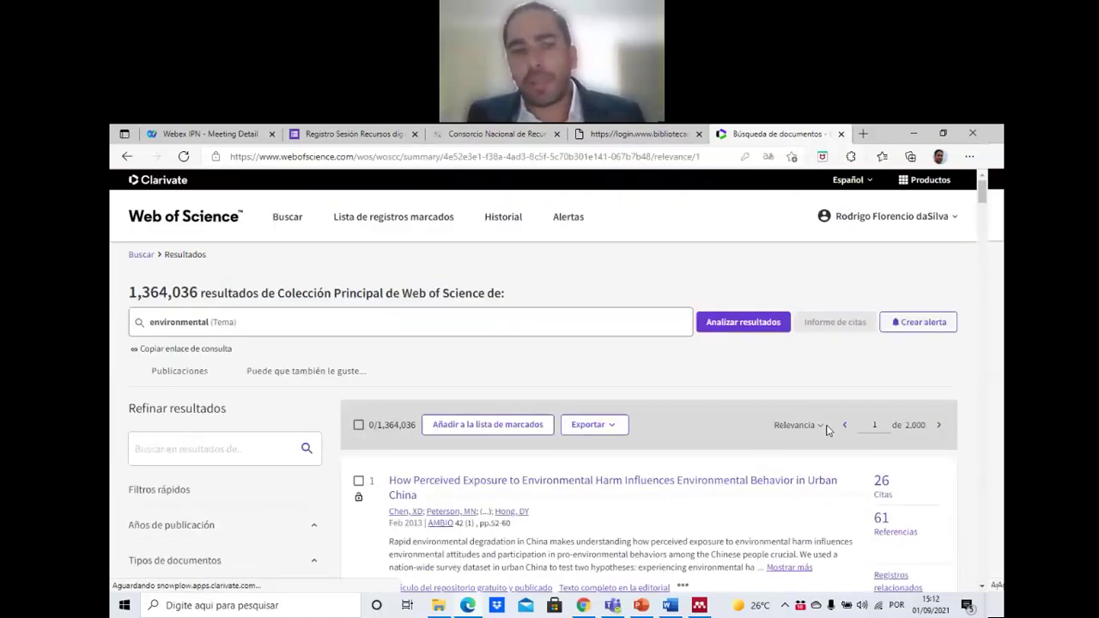
pyautogui.scroll(-2, 655, 409)
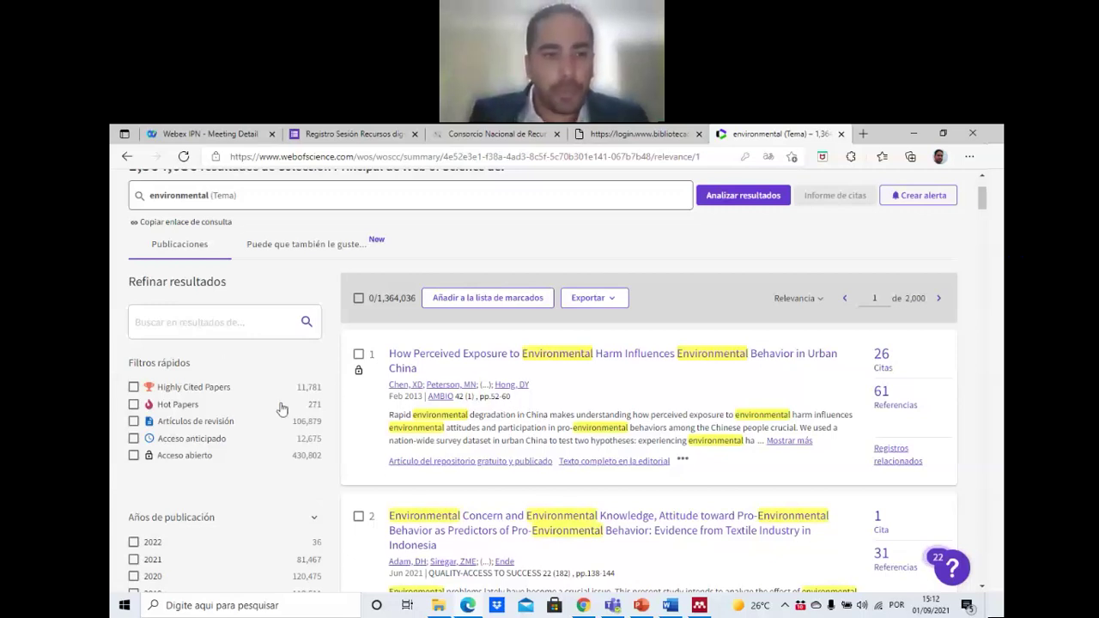
pyautogui.scroll(-1, 243, 425)
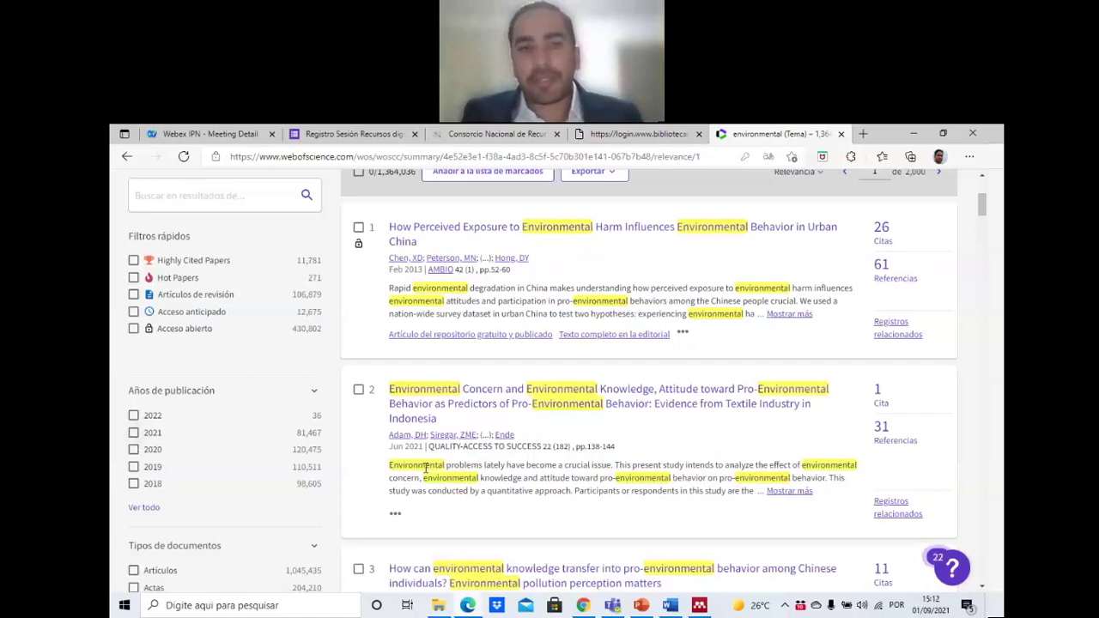
pyautogui.click(133, 432)
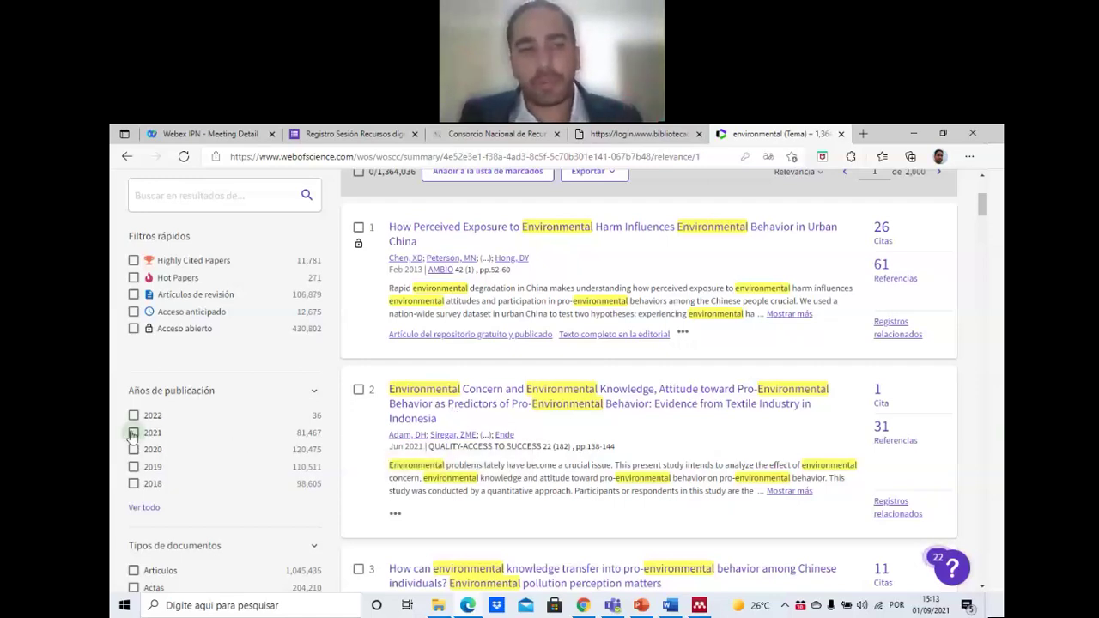
pyautogui.click(295, 507)
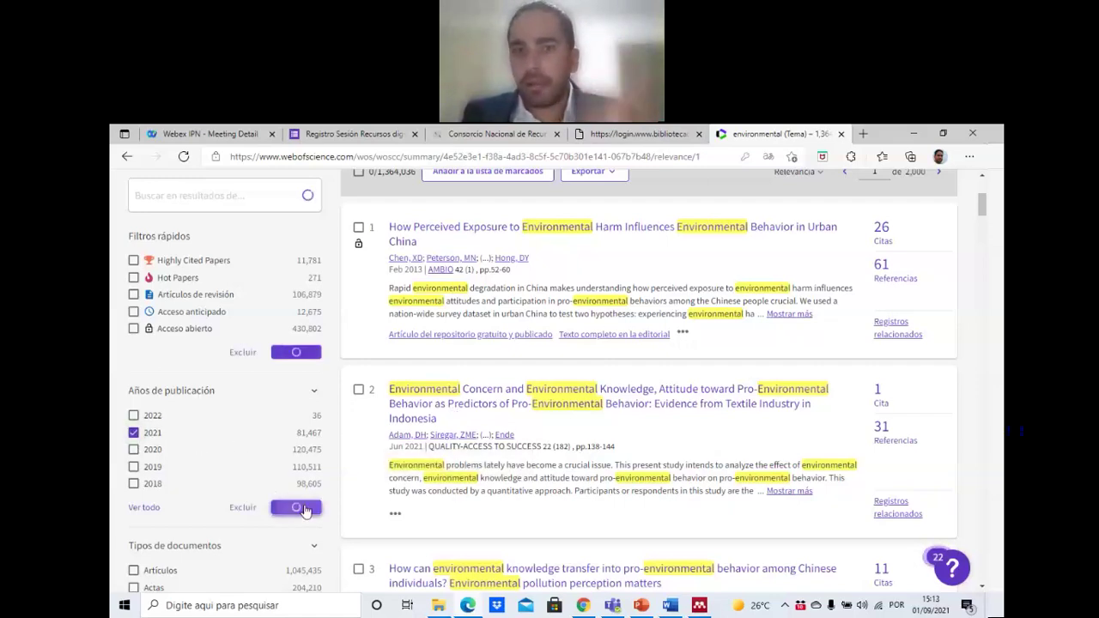
# - Open the full record of the second result, the 'Environmental Regulation...' article, closing the walkthrough
pyautogui.scroll(-2, 502, 455)
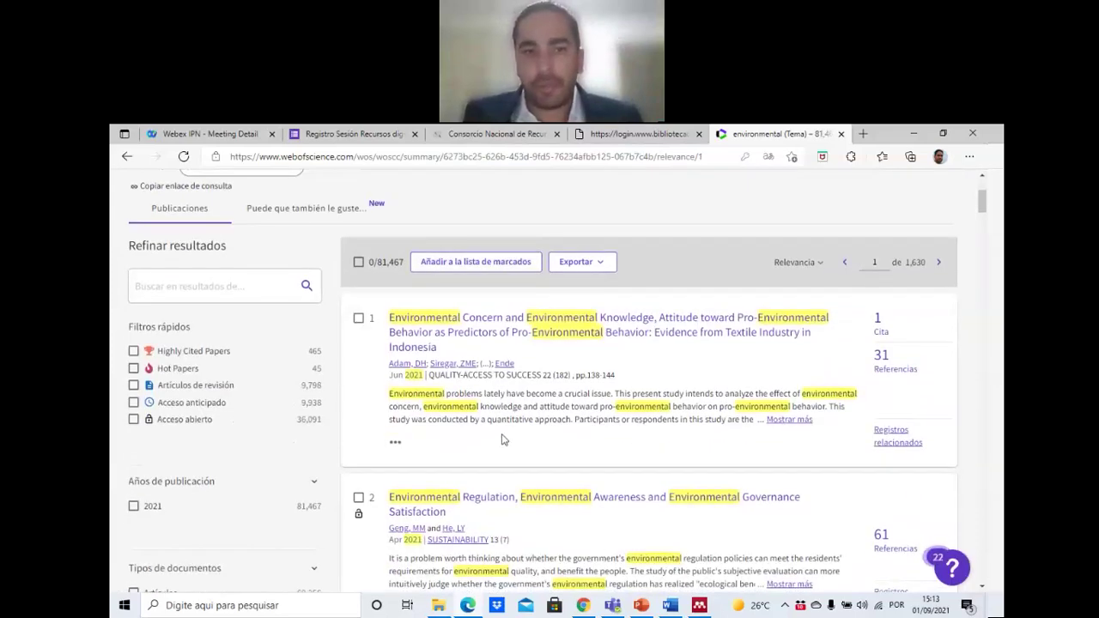
pyautogui.scroll(-2, 500, 434)
pyautogui.scroll(-1, 500, 434)
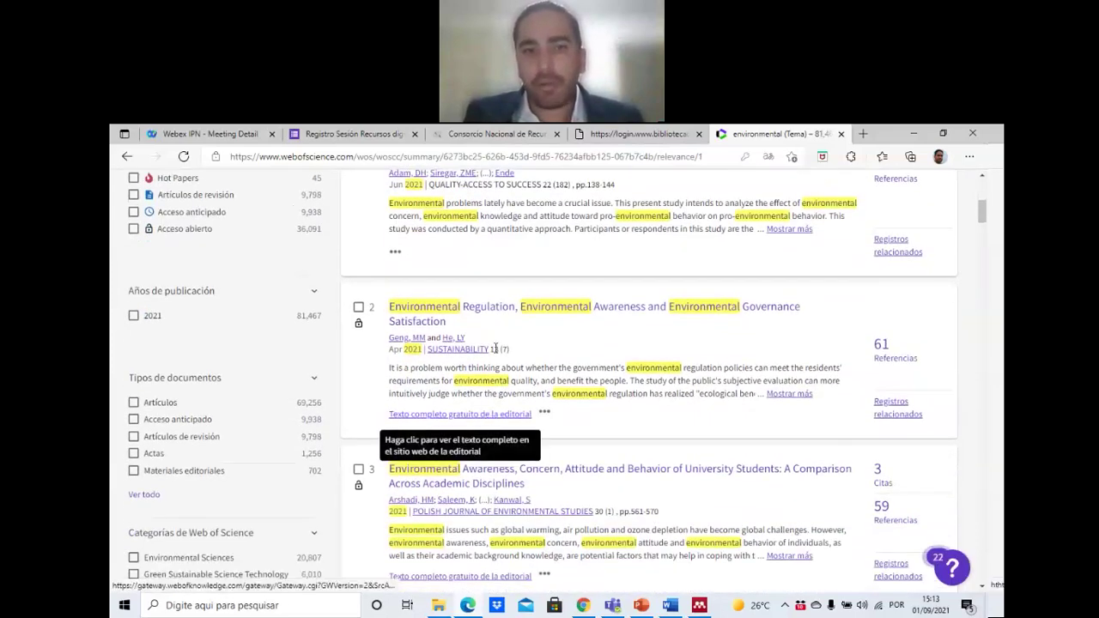
pyautogui.click(463, 316)
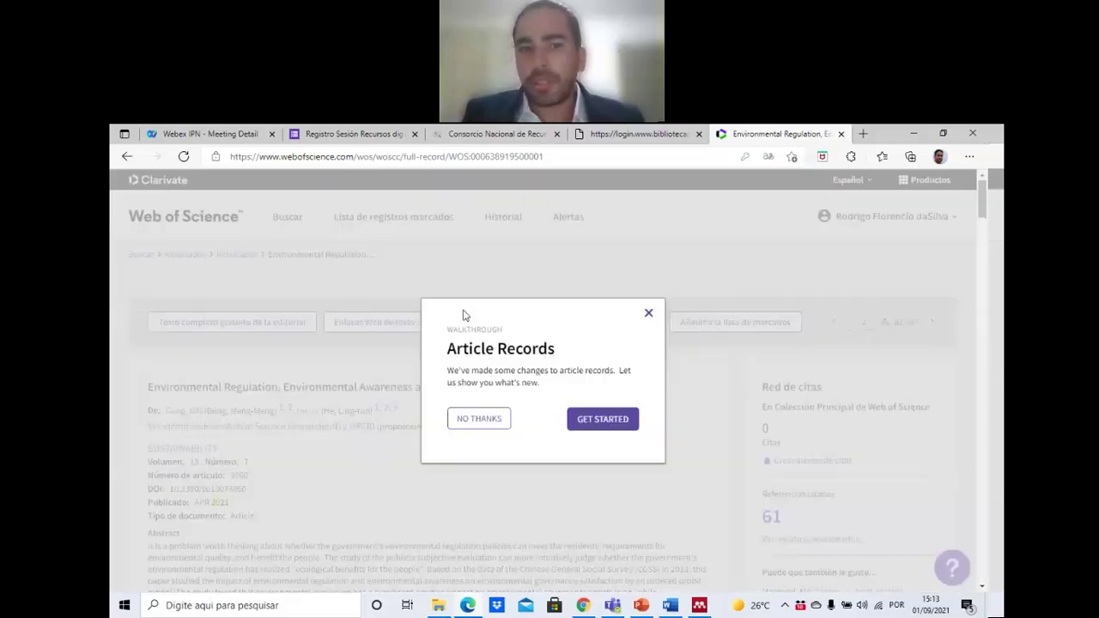
pyautogui.click(647, 314)
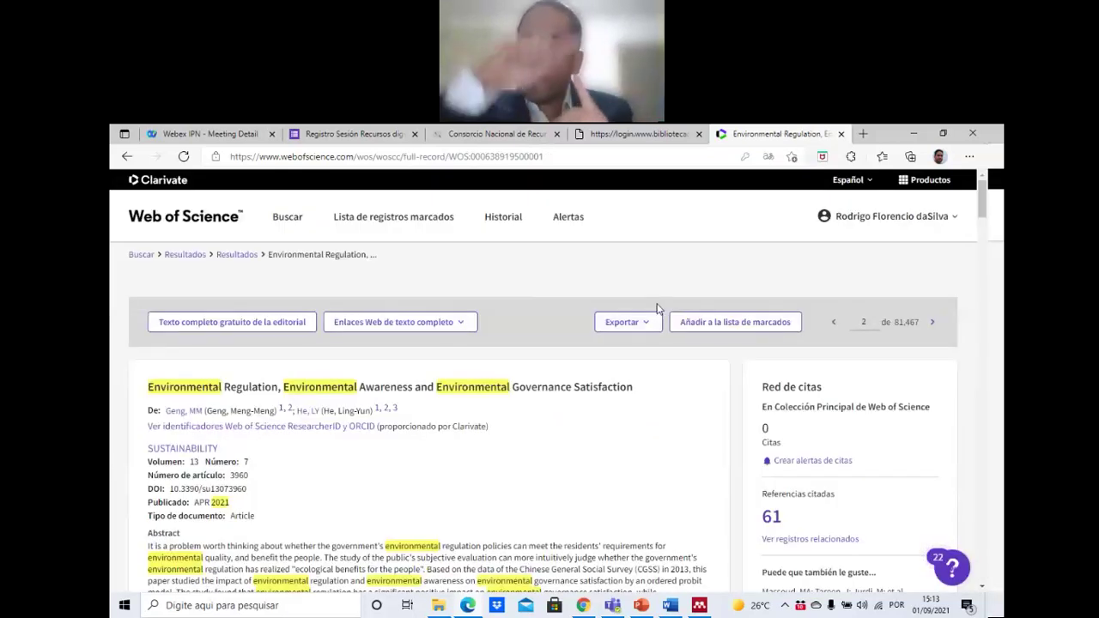
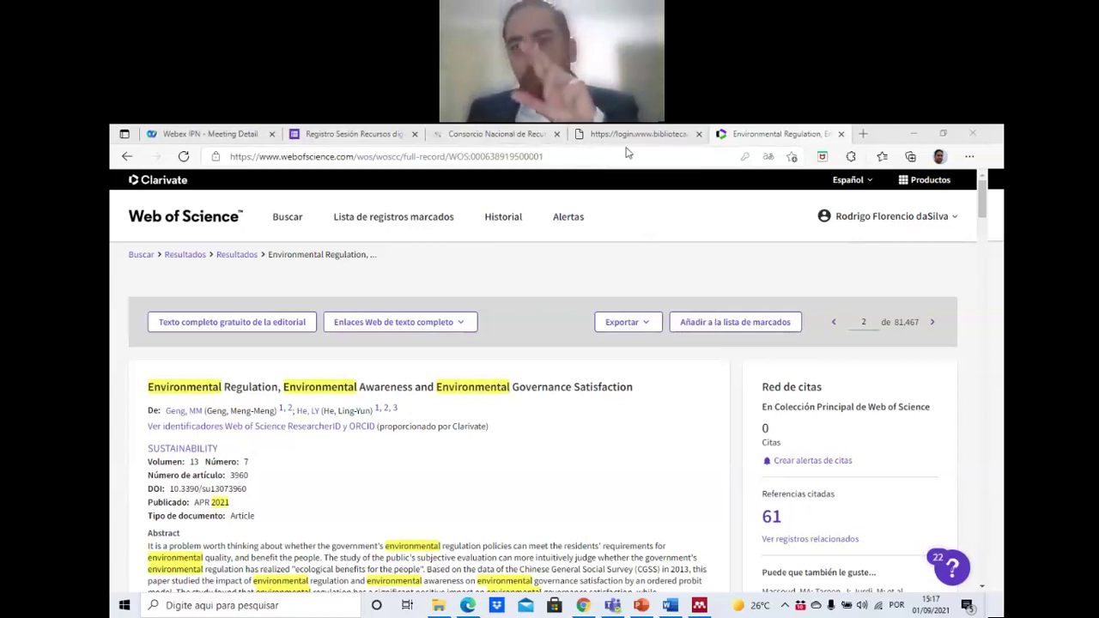
# - Load bibliotecadigital.ipn.mx/menu in the library login tab
pyautogui.click(679, 140)
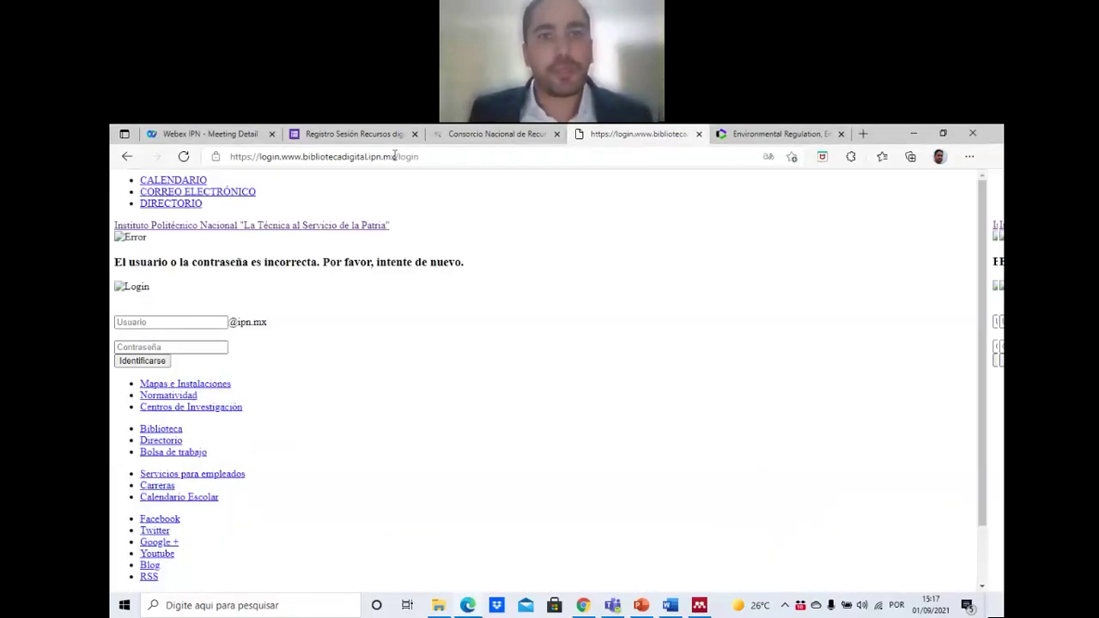
pyautogui.click(372, 160)
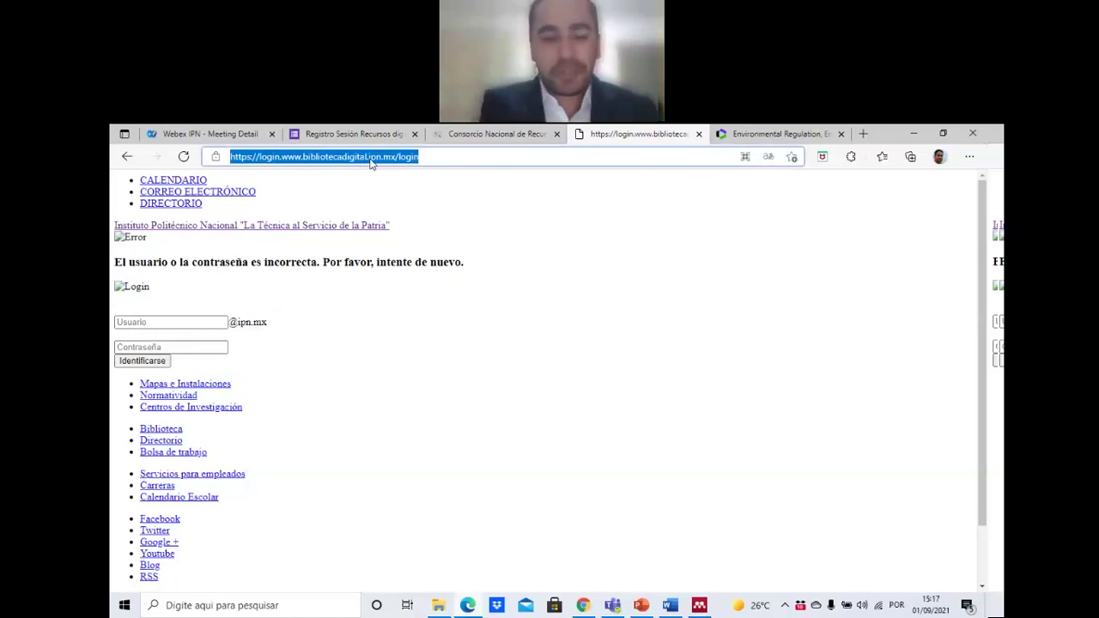
pyautogui.write('bibliotecadigital.ipn.mx/menu')
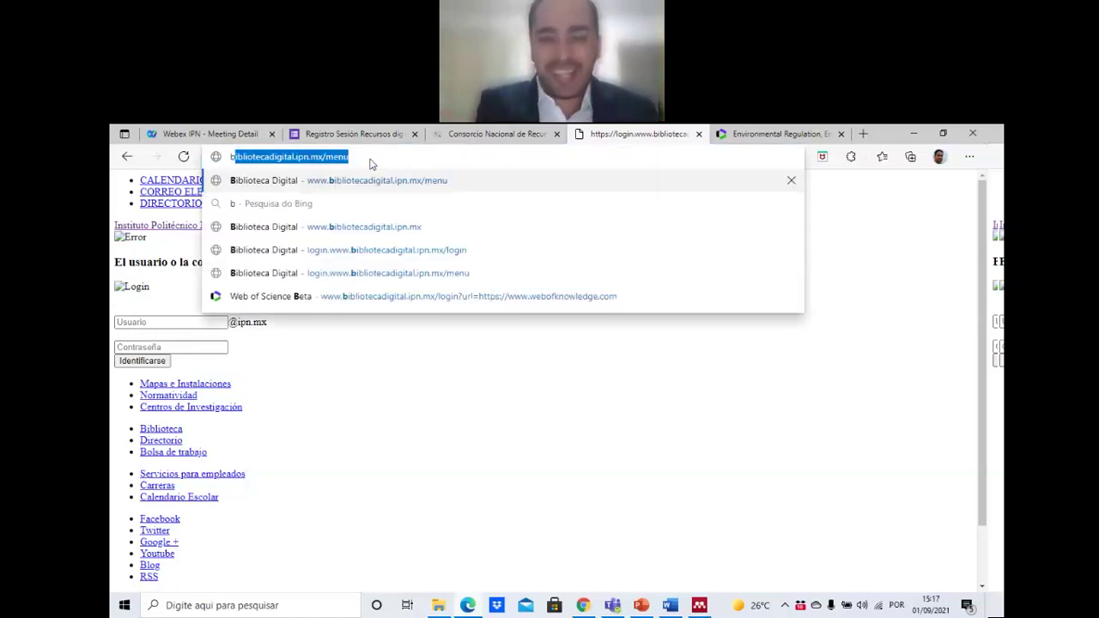
pyautogui.press('Return')
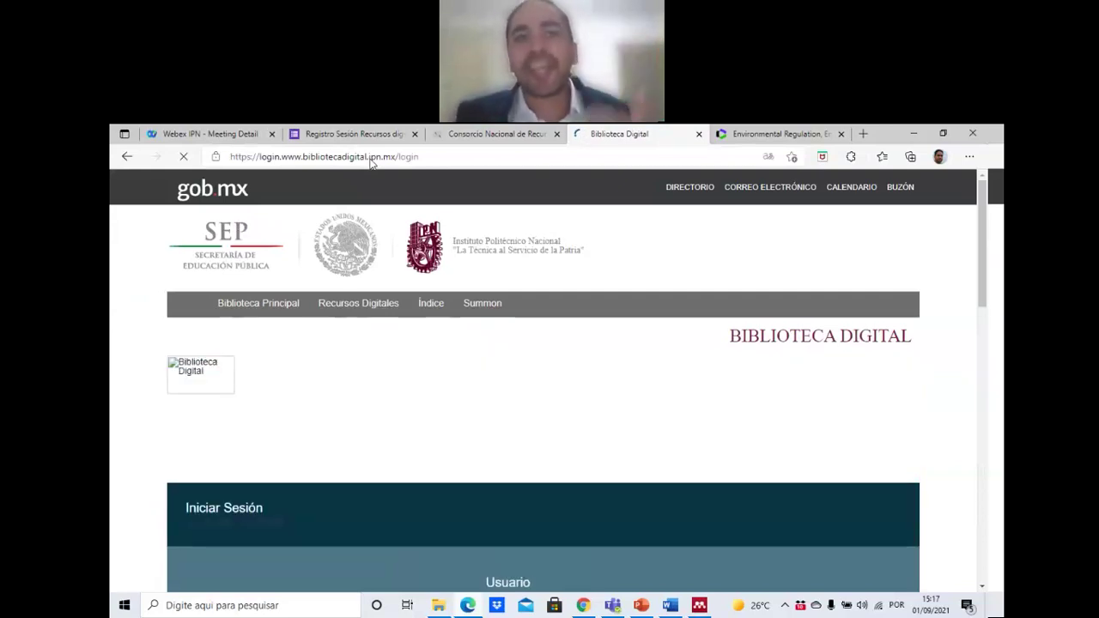
pyautogui.scroll(-2, 439, 279)
pyautogui.scroll(-1, 439, 279)
# - Sign in to the library portal with the saved username and the account password
pyautogui.click(527, 429)
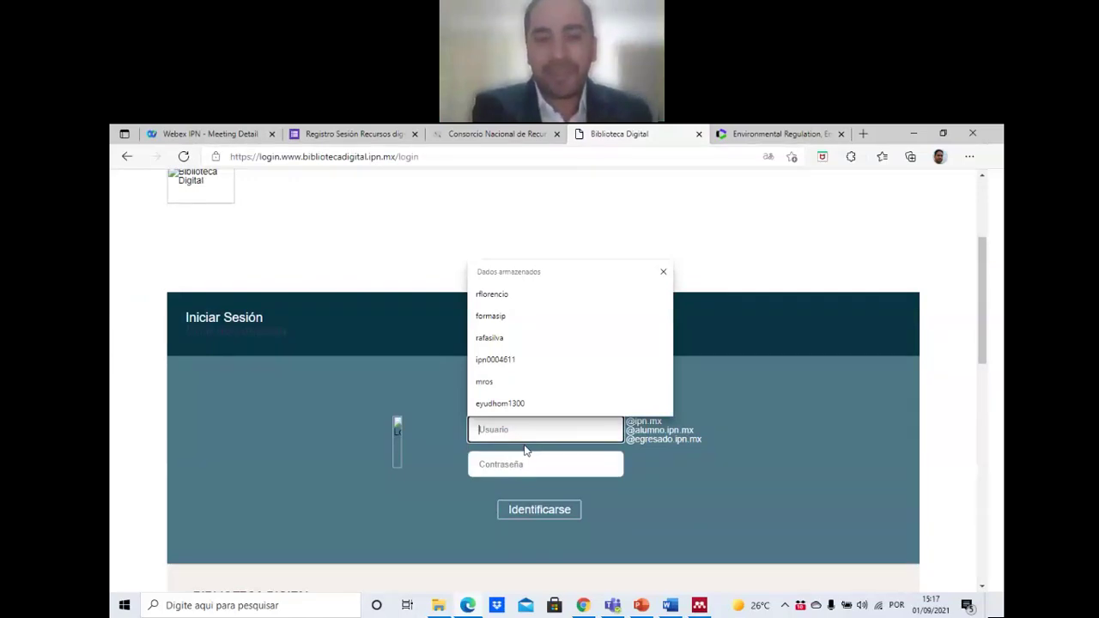
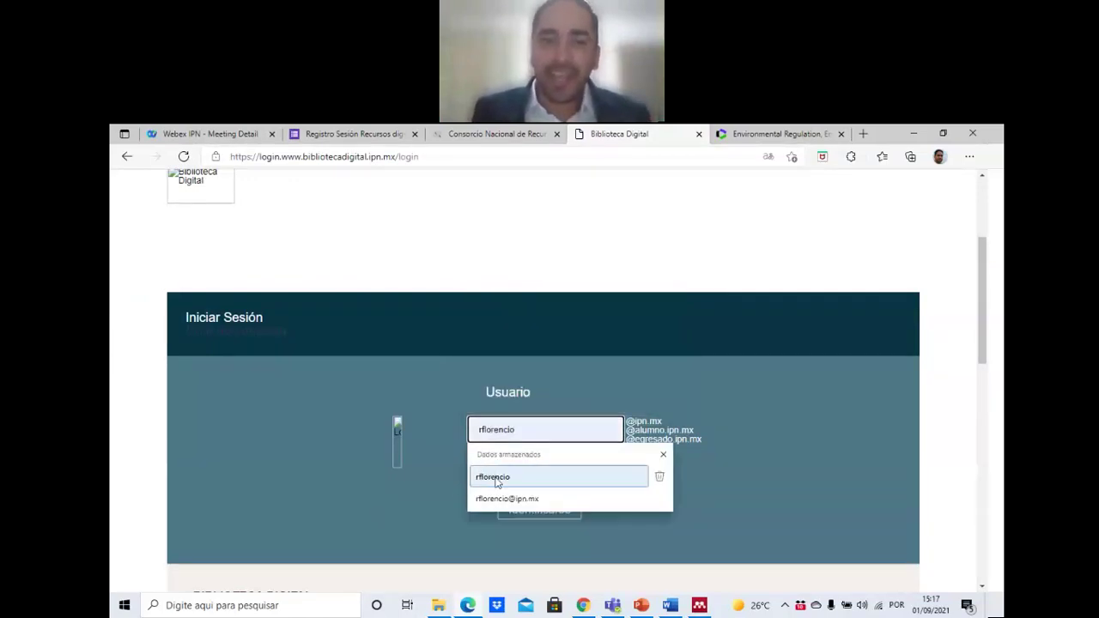
pyautogui.click(492, 476)
pyautogui.click(489, 468)
pyautogui.write('******')
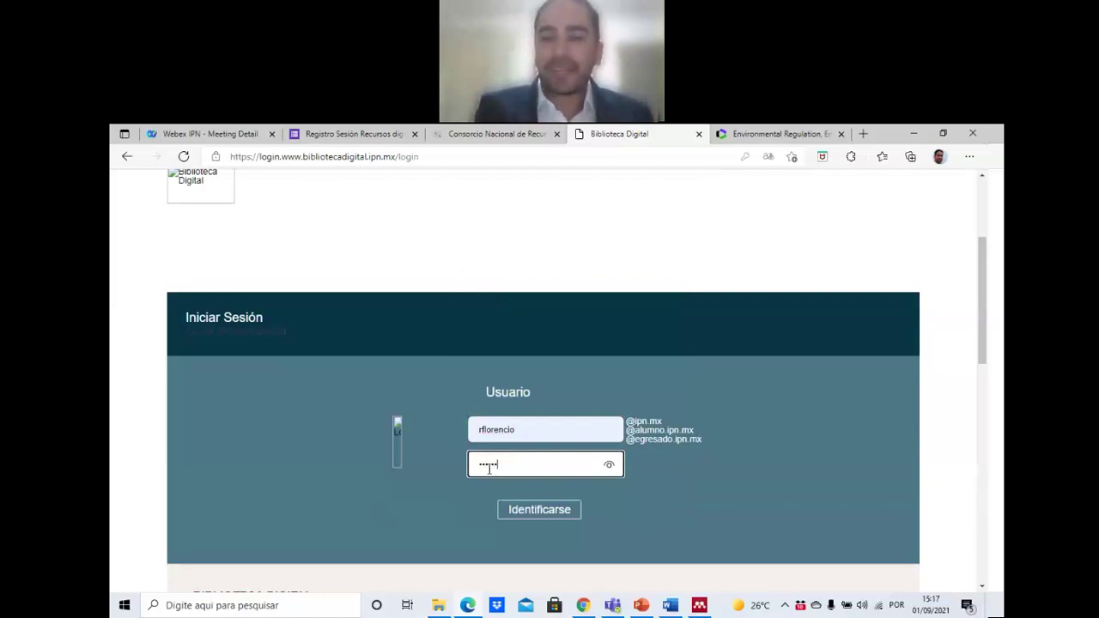
pyautogui.write('*')
pyautogui.press('Return')
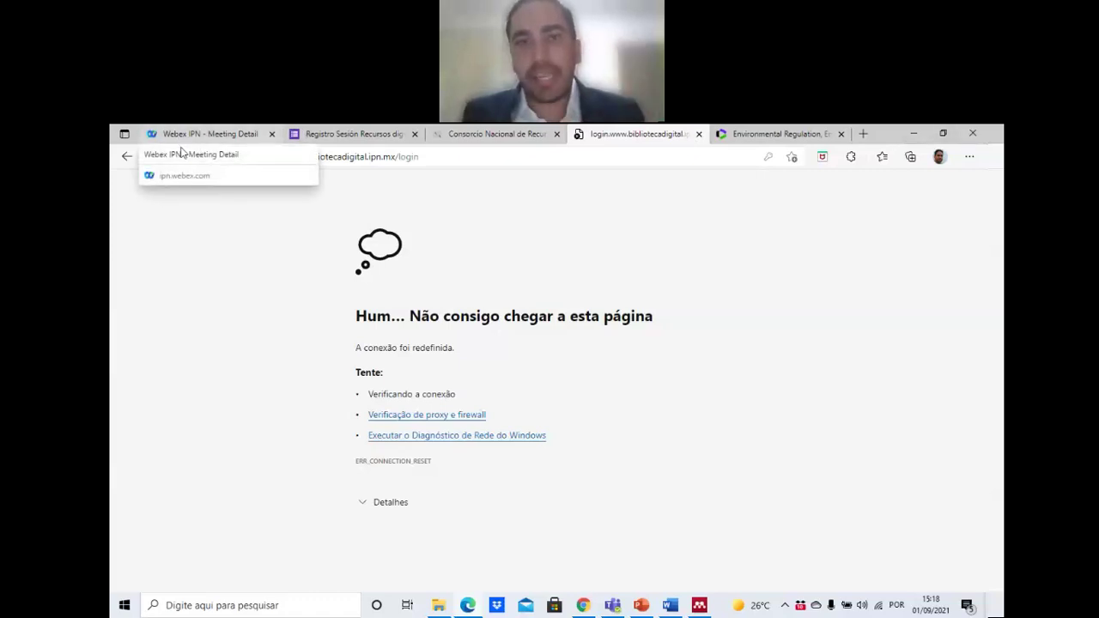
# - Return to the Environmental Regulation record tab in Web of Science
pyautogui.click(719, 137)
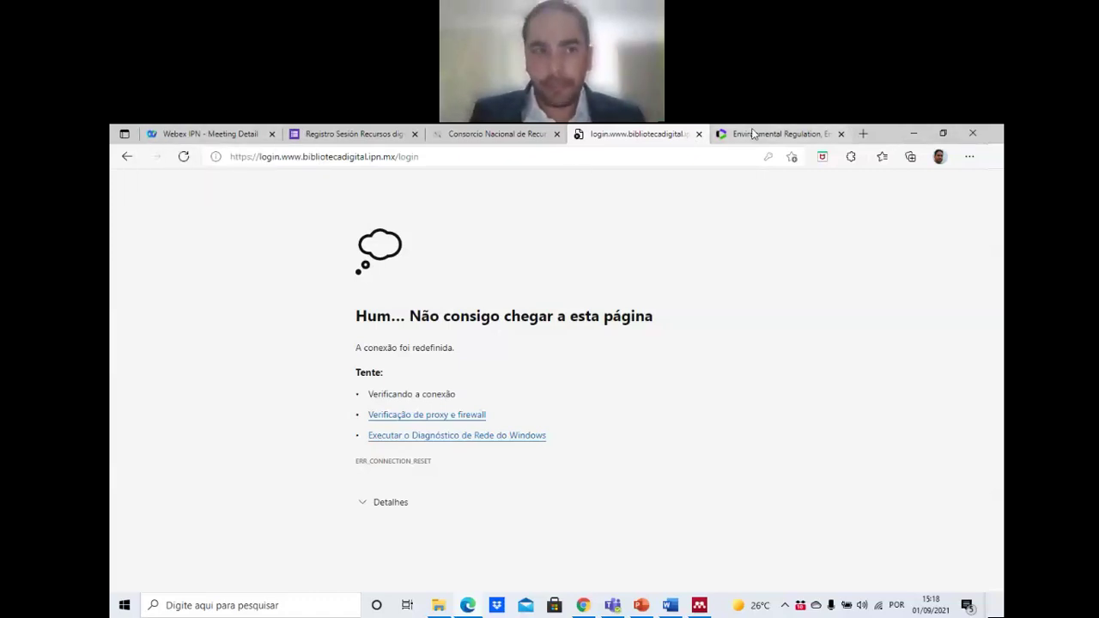
# - Go back to the basic search for 'environmental' and bring up the account's Cerrar sesión option
pyautogui.click(159, 221)
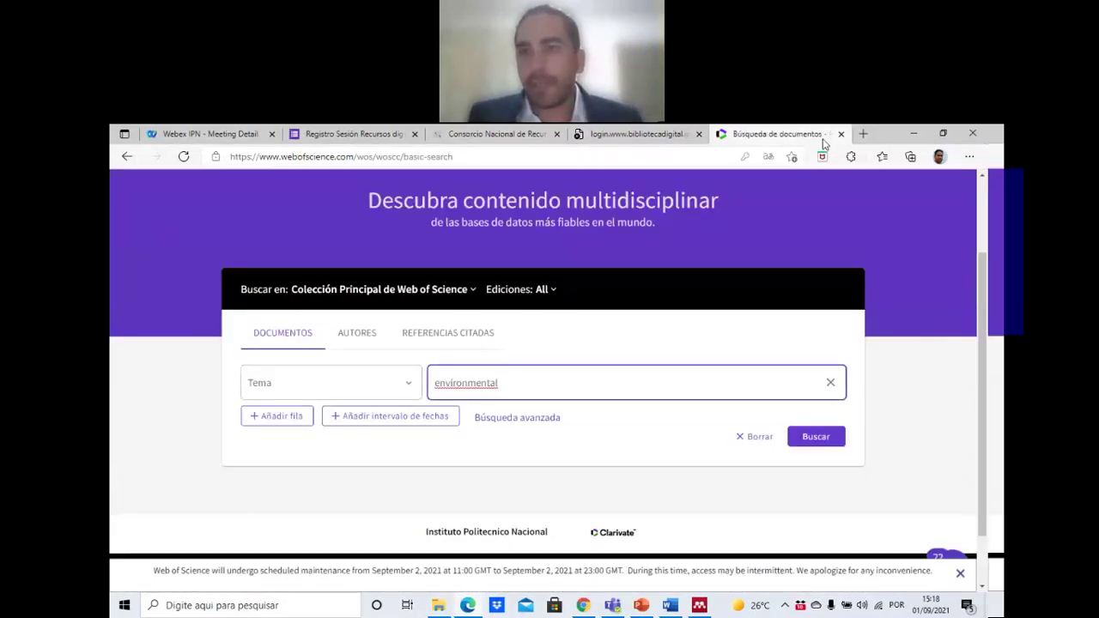
pyautogui.scroll(2, 821, 219)
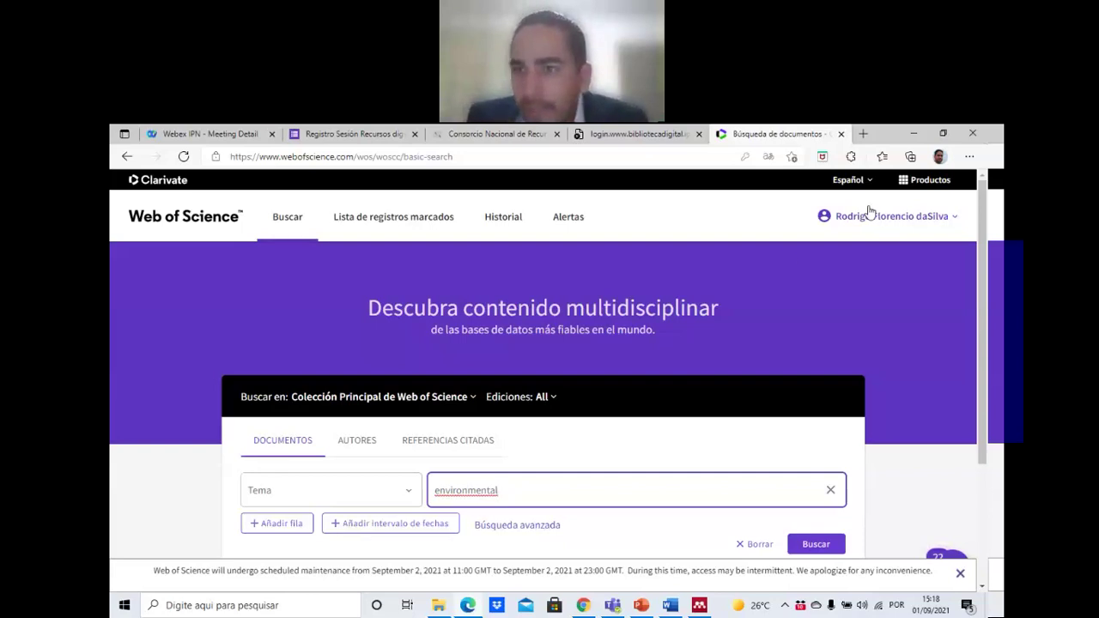
pyautogui.click(958, 220)
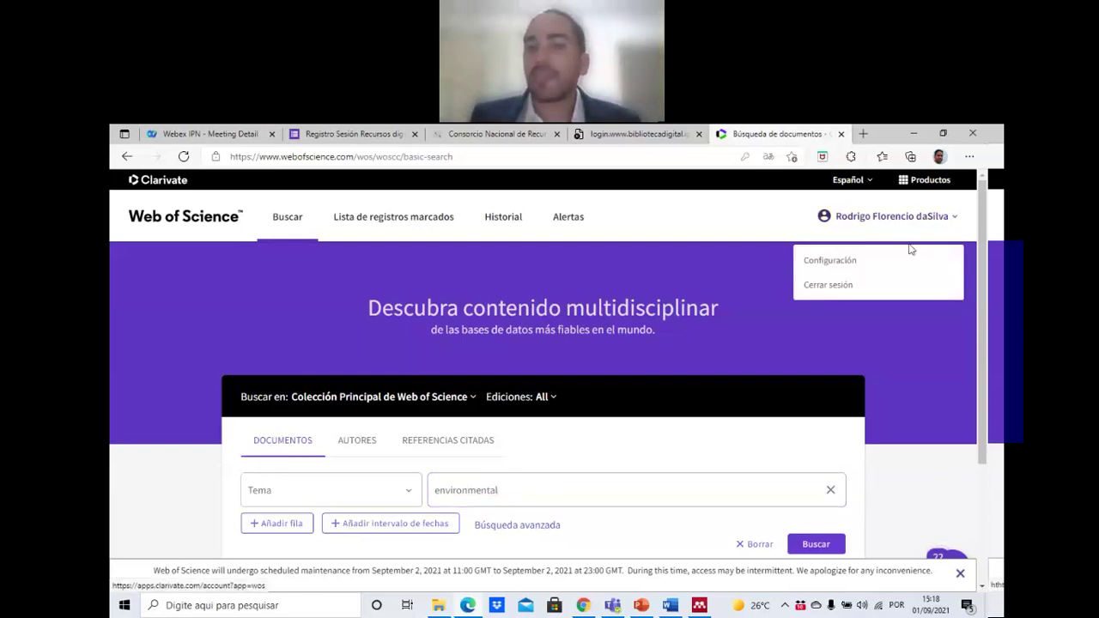
pyautogui.click(835, 294)
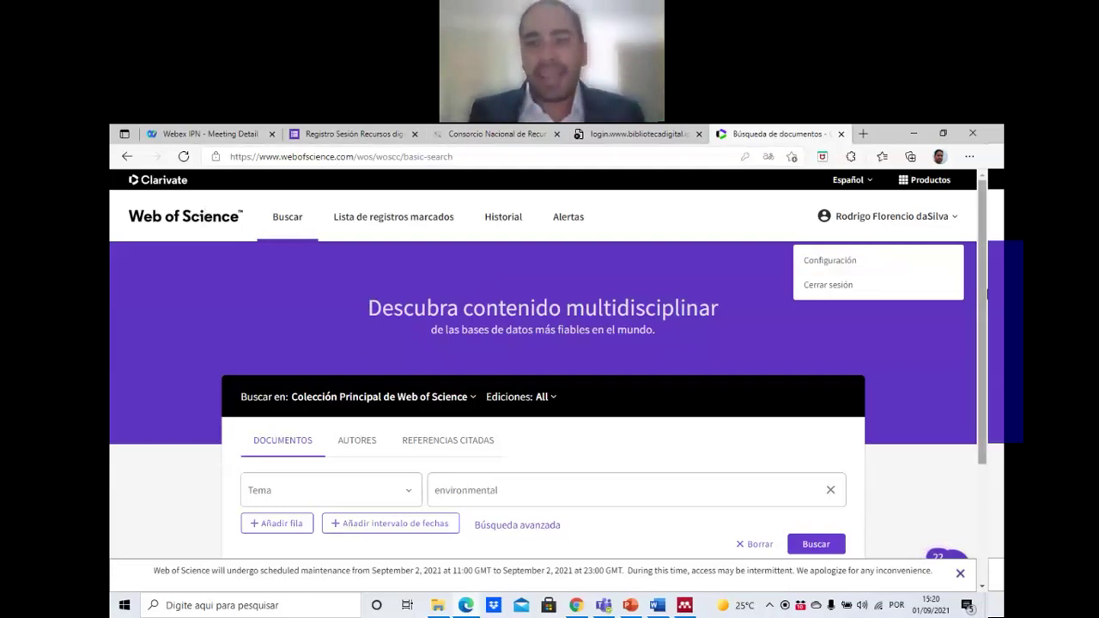
pyautogui.scroll(-1, 979, 275)
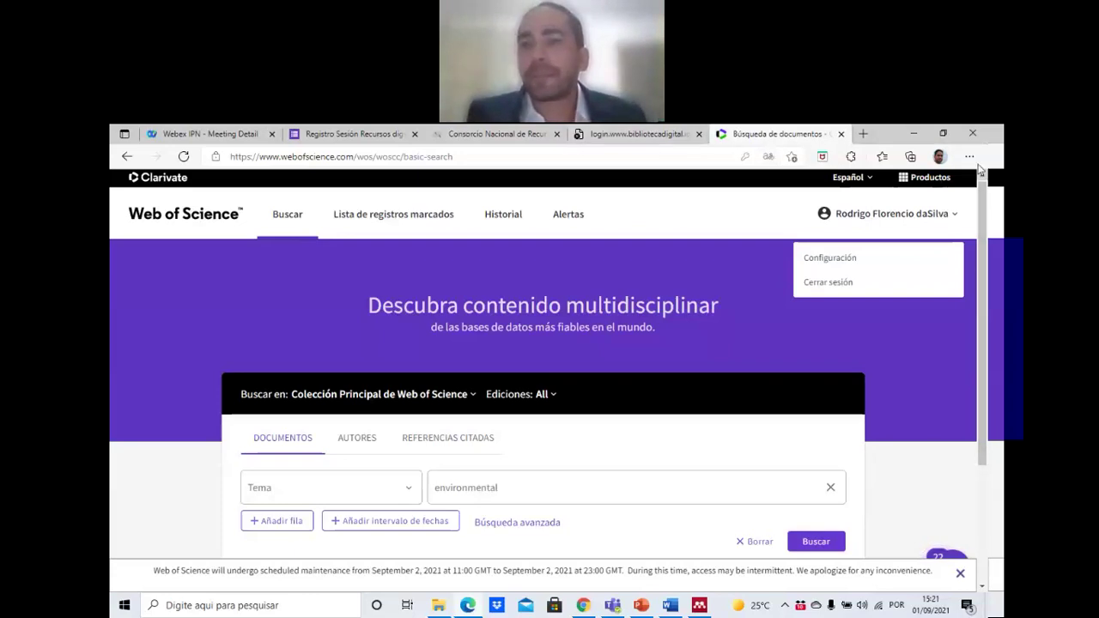
# - Reload the library login page and dismiss the translation offer
pyautogui.click(635, 134)
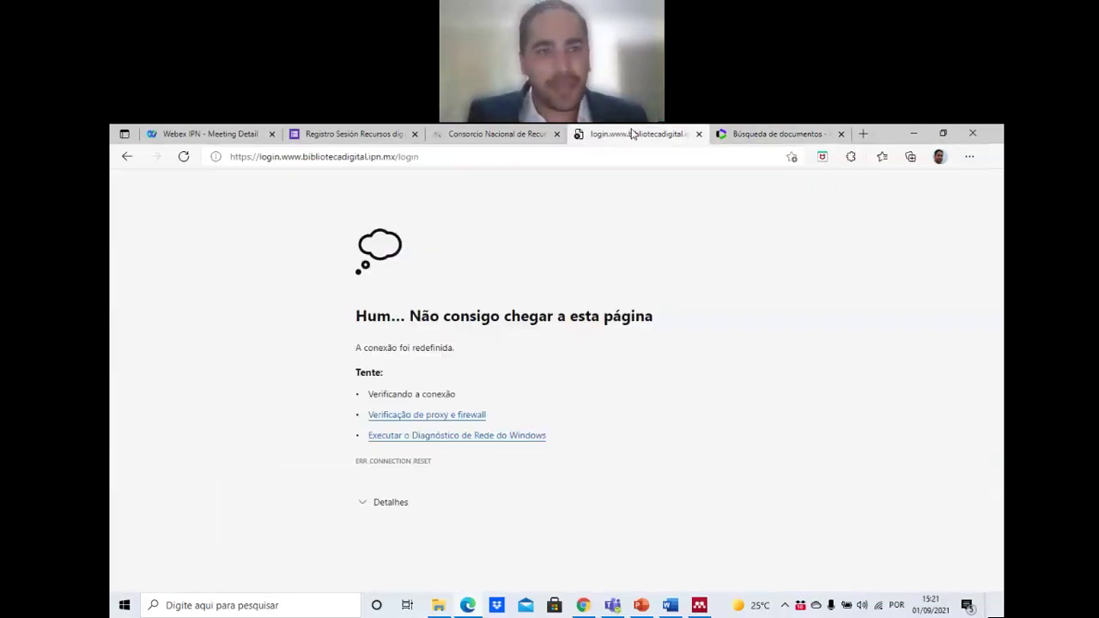
pyautogui.click(352, 159)
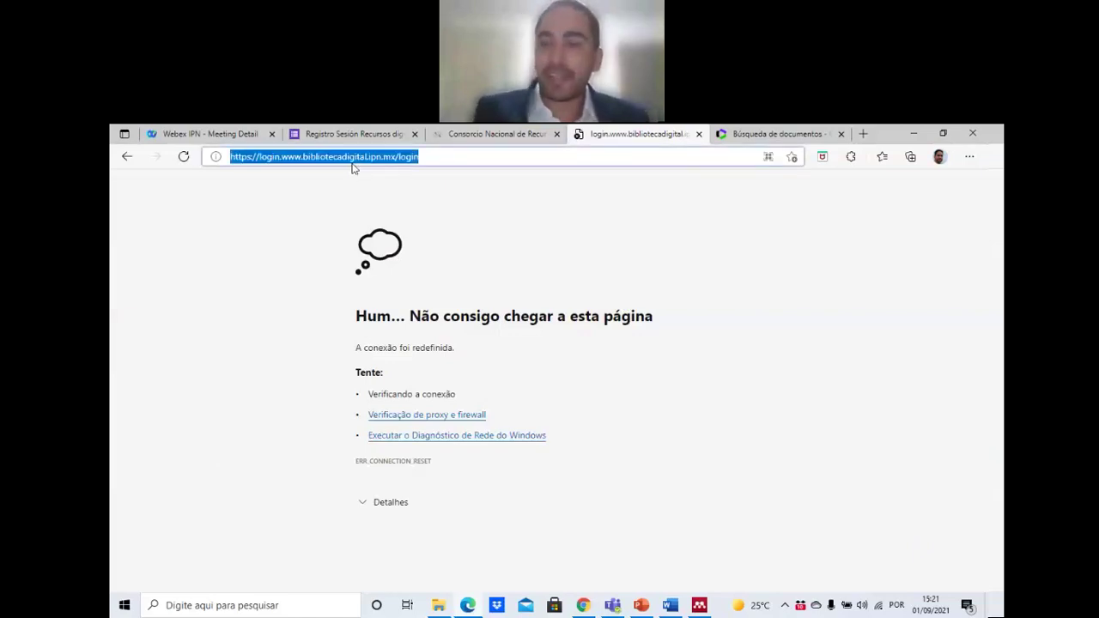
pyautogui.press('Return')
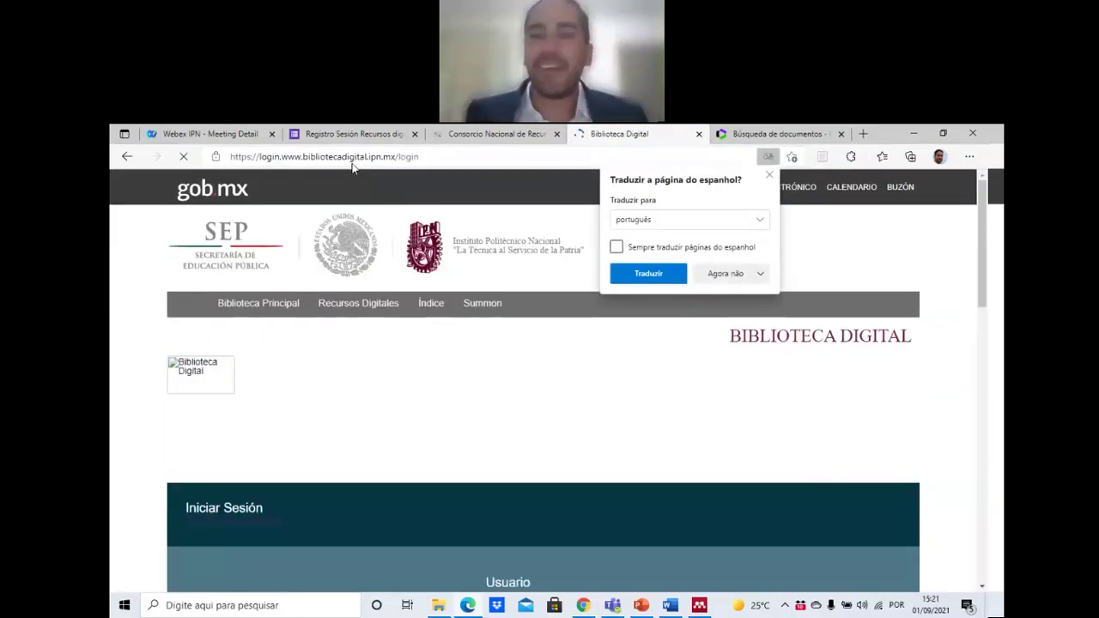
pyautogui.click(769, 175)
pyautogui.scroll(-3, 555, 356)
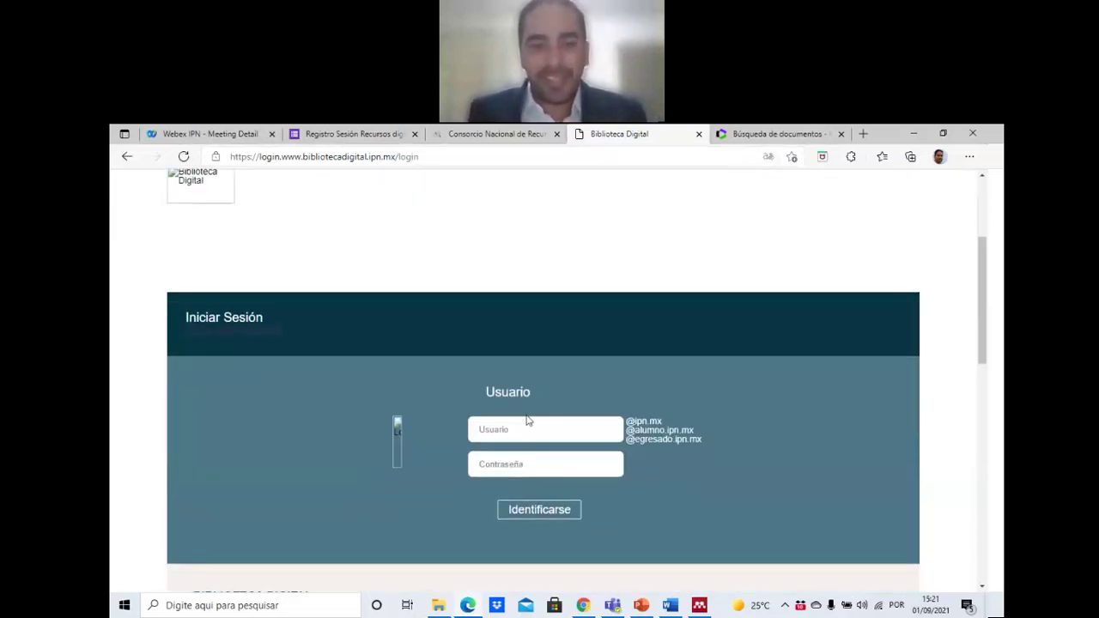
# - Fill in the saved username and start entering the account password
pyautogui.click(520, 429)
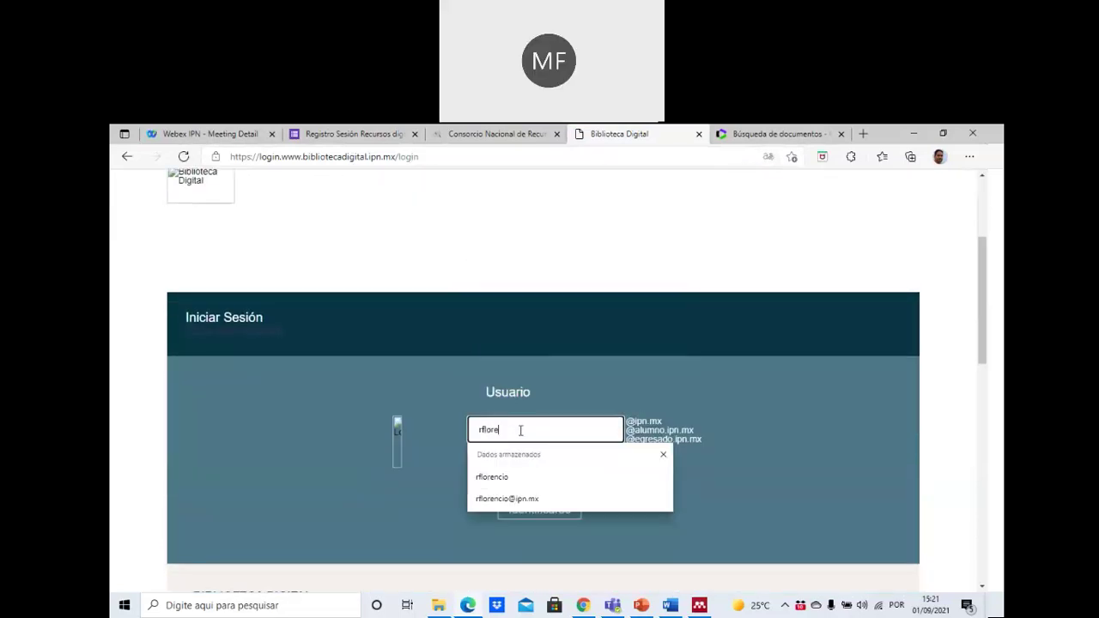
pyautogui.click(481, 475)
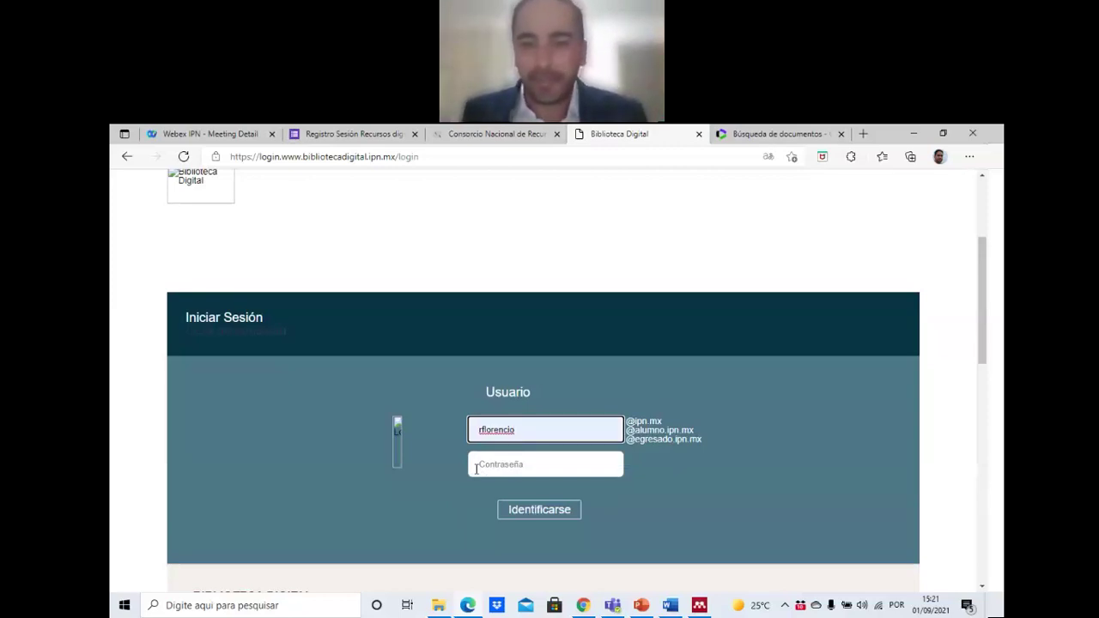
pyautogui.click(533, 456)
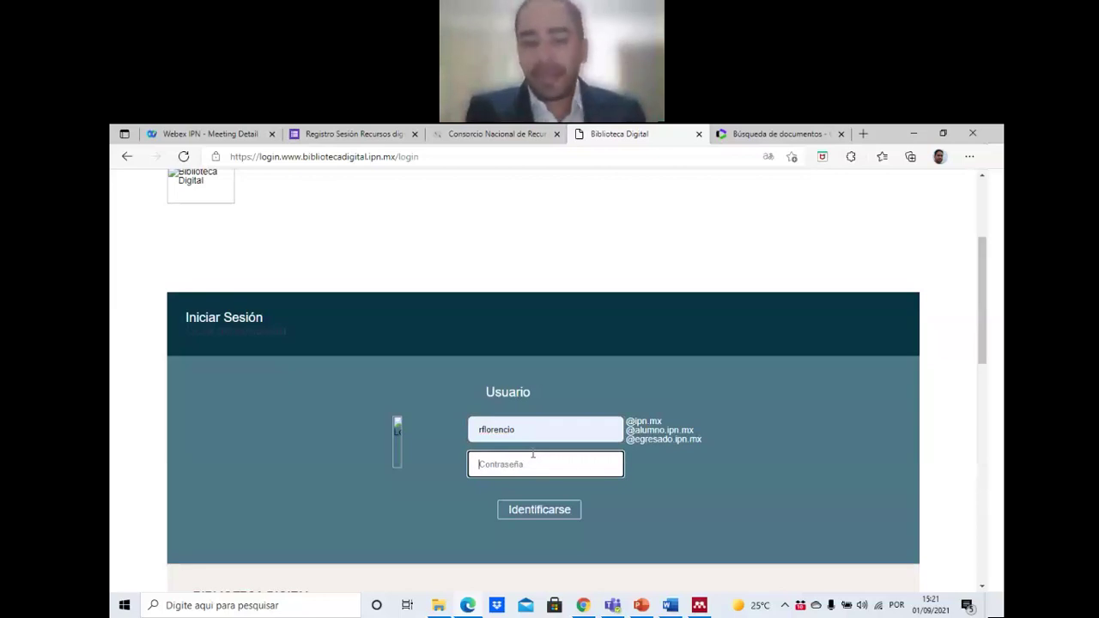
pyautogui.write('•')
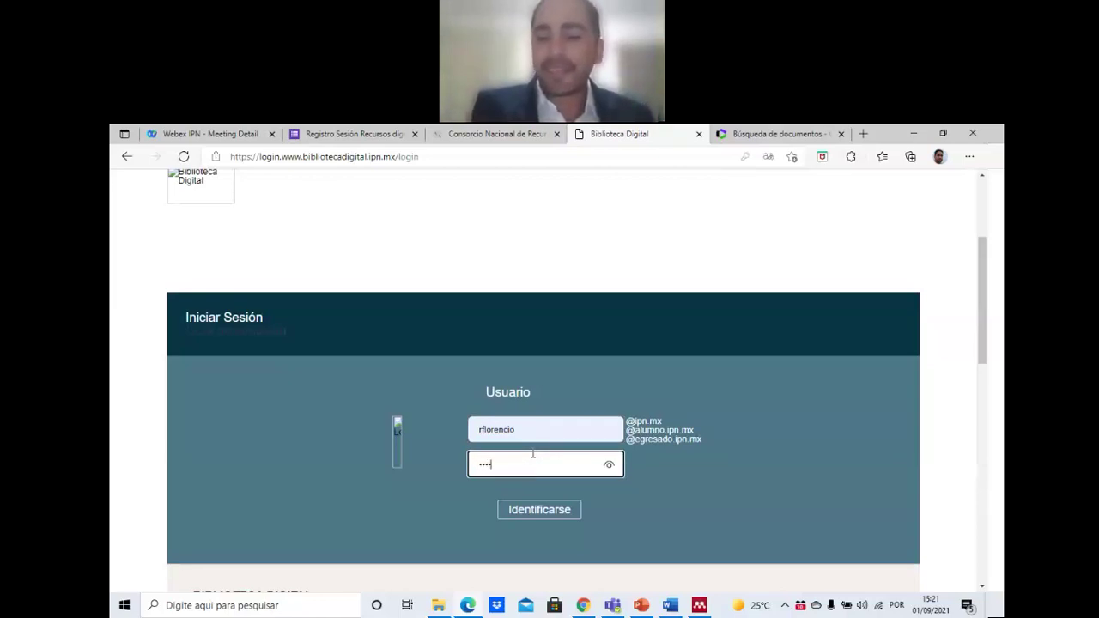
pyautogui.write('•')
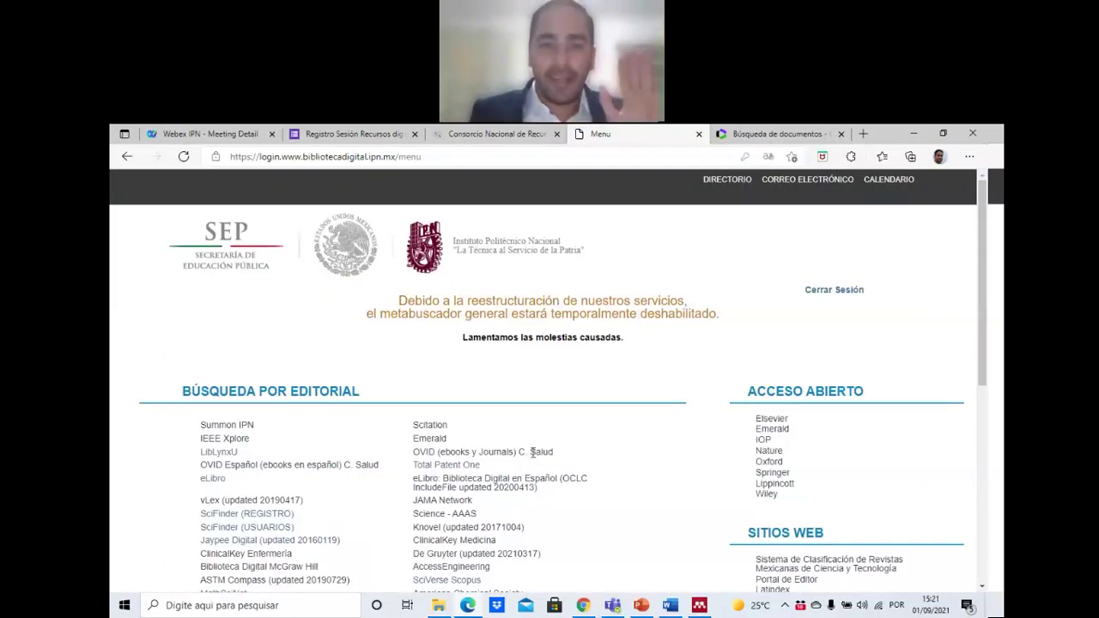
# - Sign out of Web of Science and close its tab
pyautogui.scroll(-2, 622, 443)
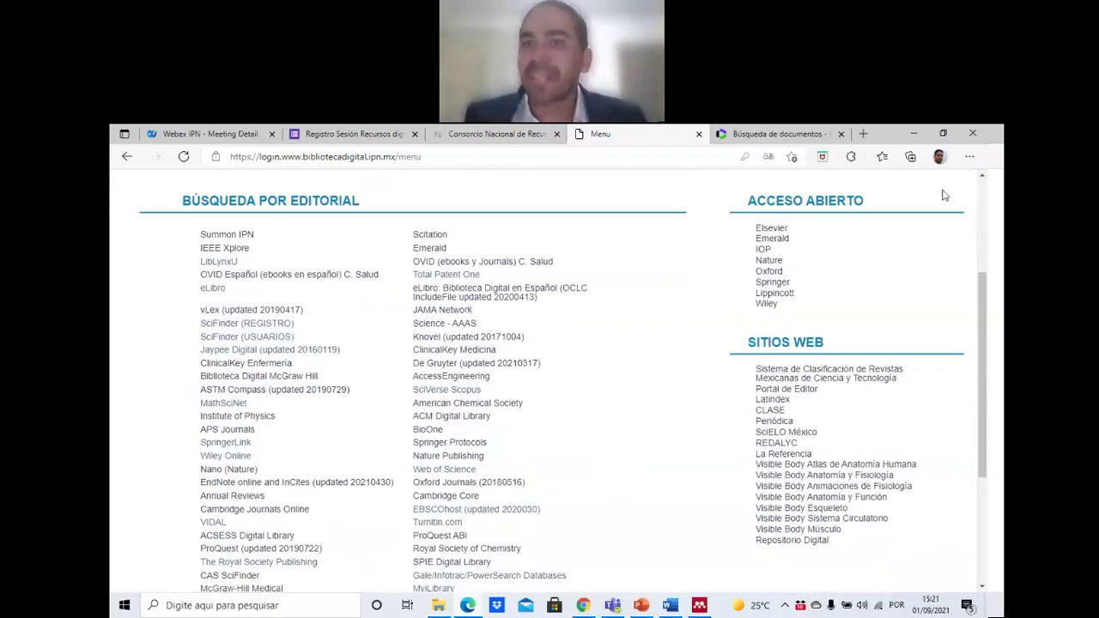
pyautogui.click(788, 136)
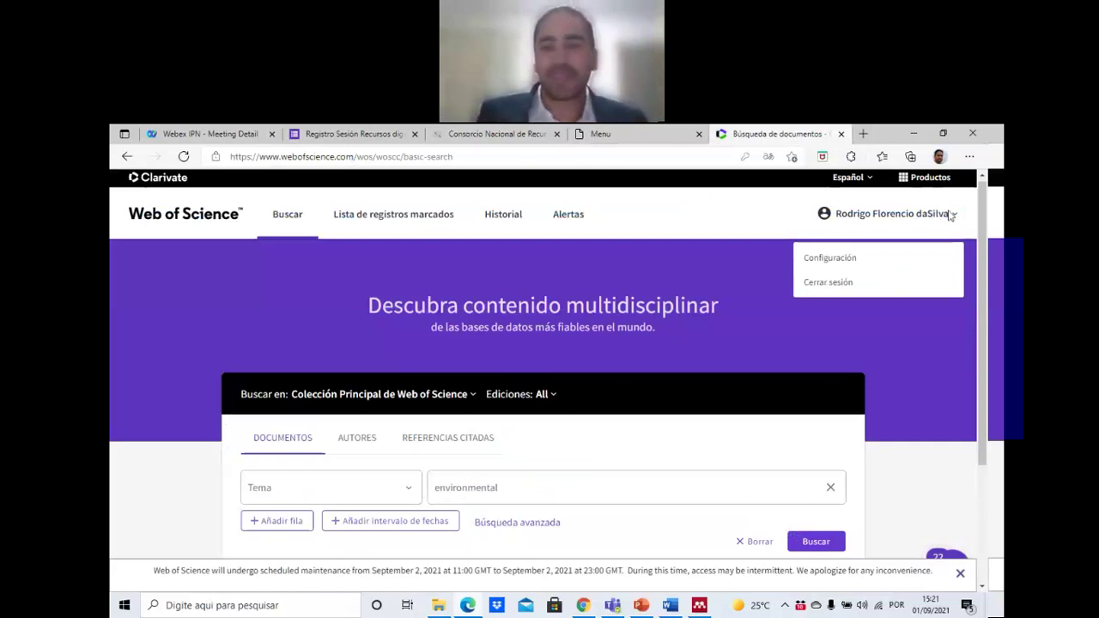
pyautogui.click(824, 282)
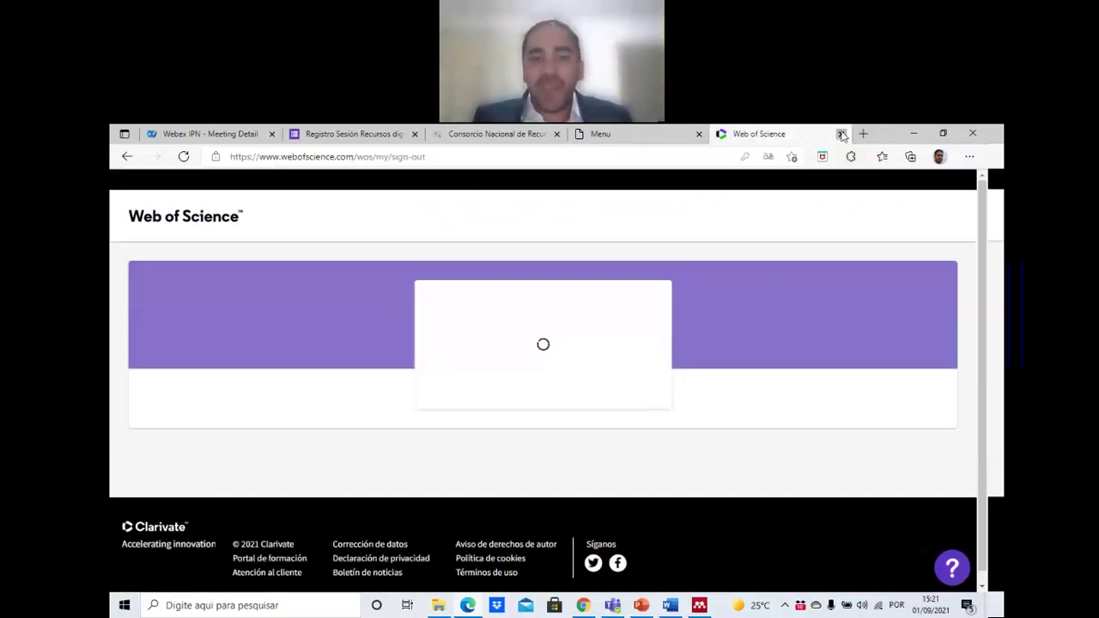
pyautogui.click(841, 134)
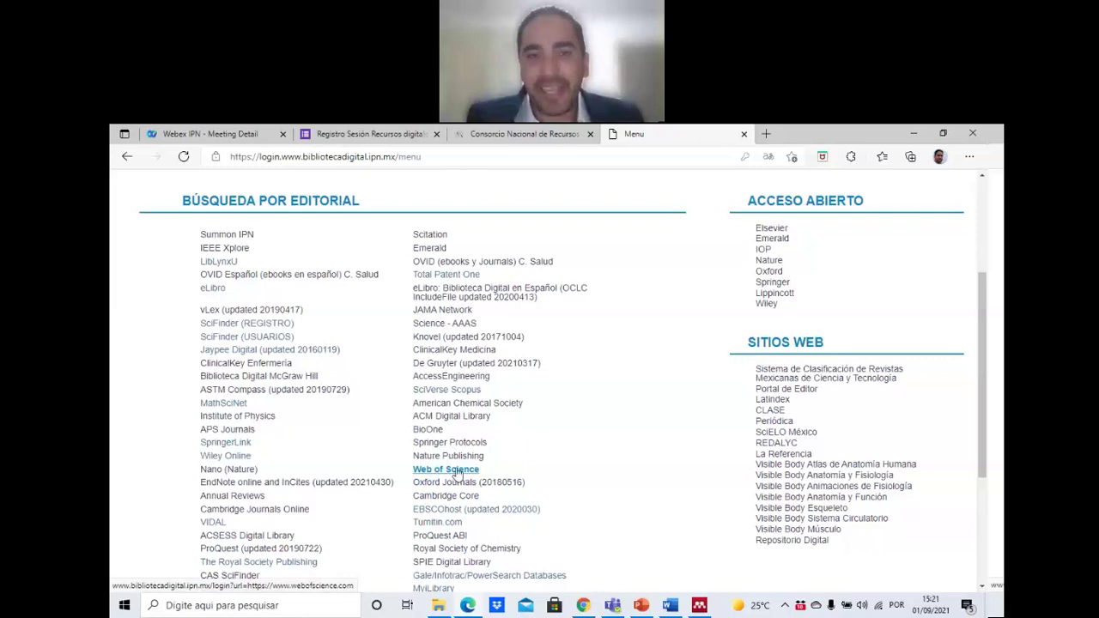
# - Open Web of Science from the library's resource list in a new tab and switch to it
pyautogui.rightClick(458, 471)
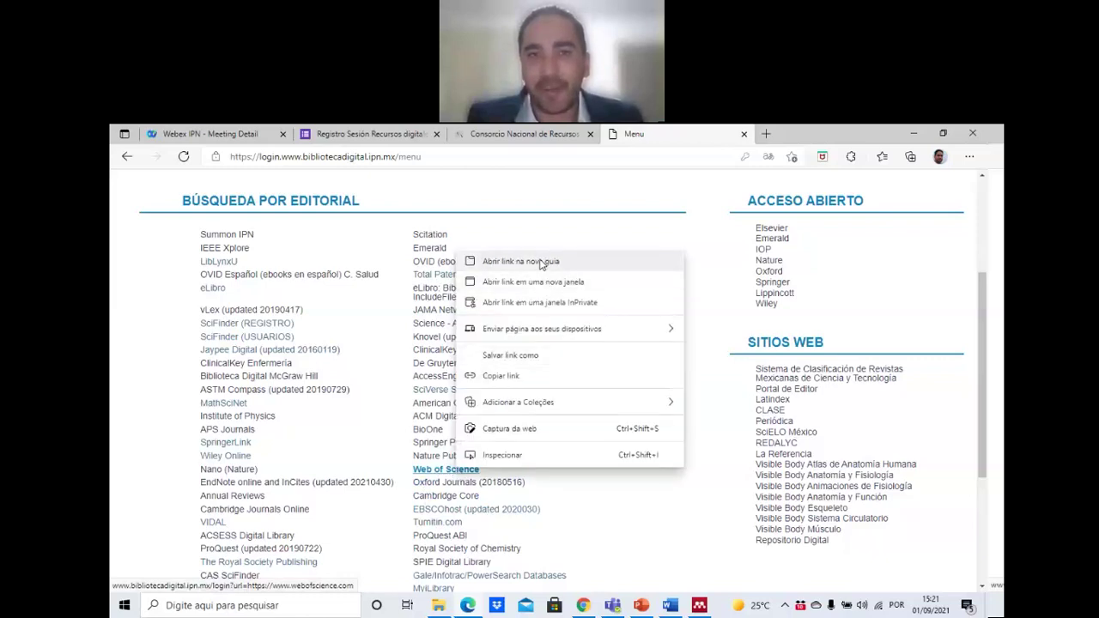
pyautogui.click(542, 262)
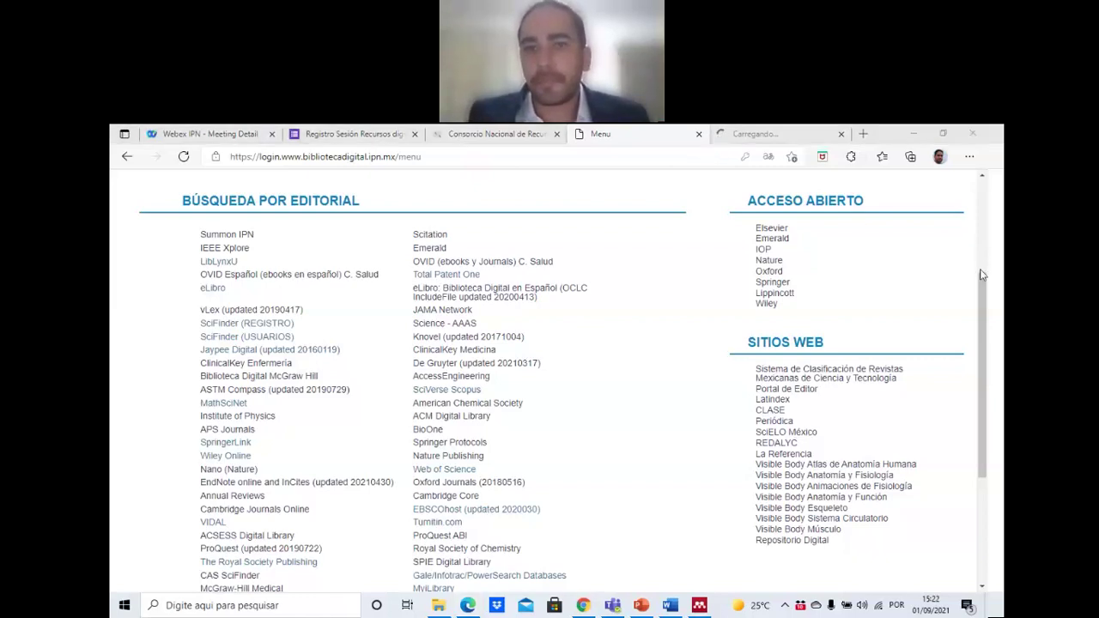
pyautogui.click(738, 209)
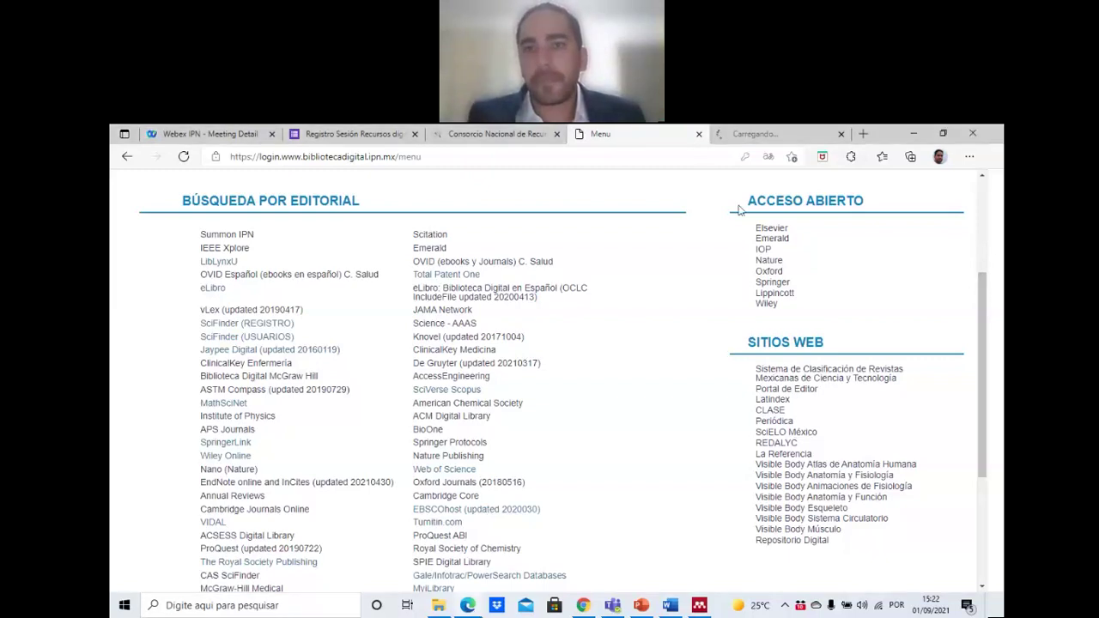
pyautogui.click(743, 136)
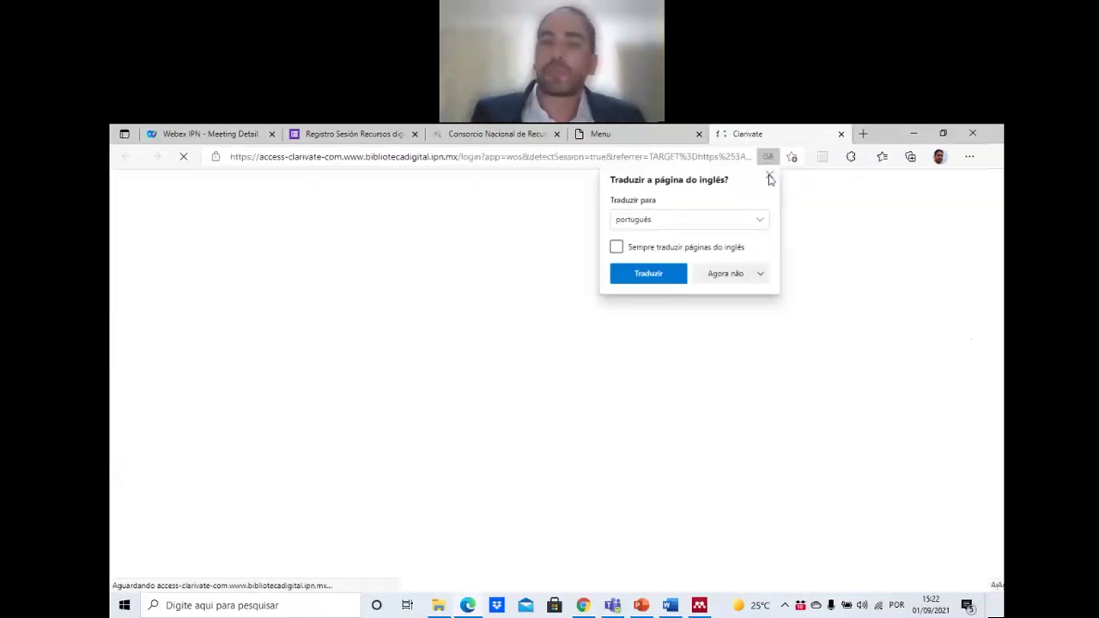
# - Dismiss Web of Science's translation offer, then return to the library menu and scroll its publisher list
pyautogui.click(770, 177)
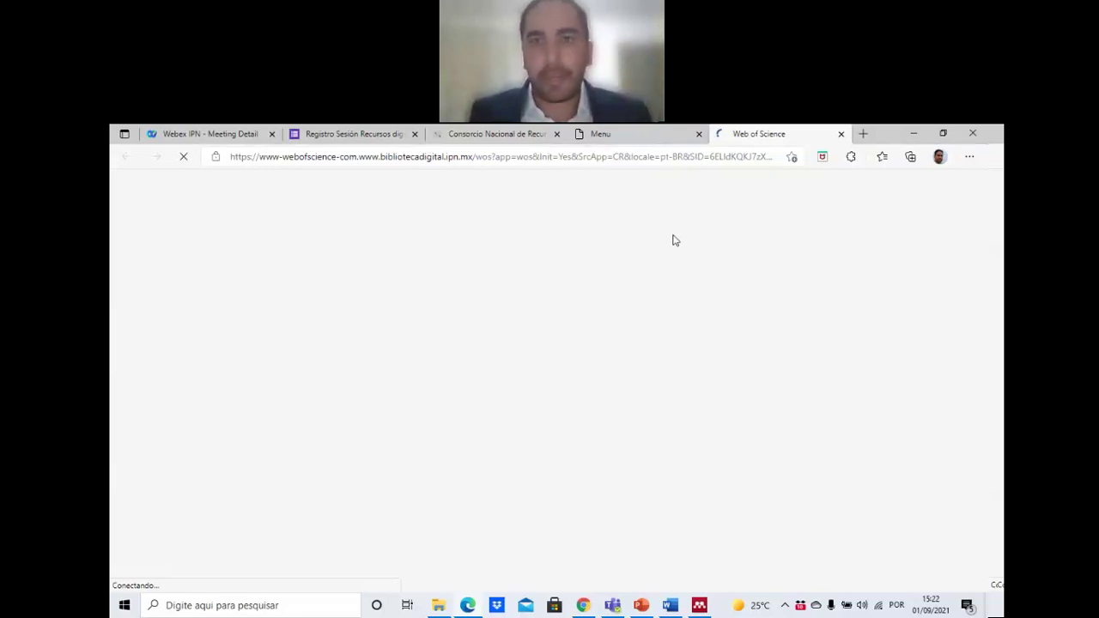
pyautogui.click(652, 136)
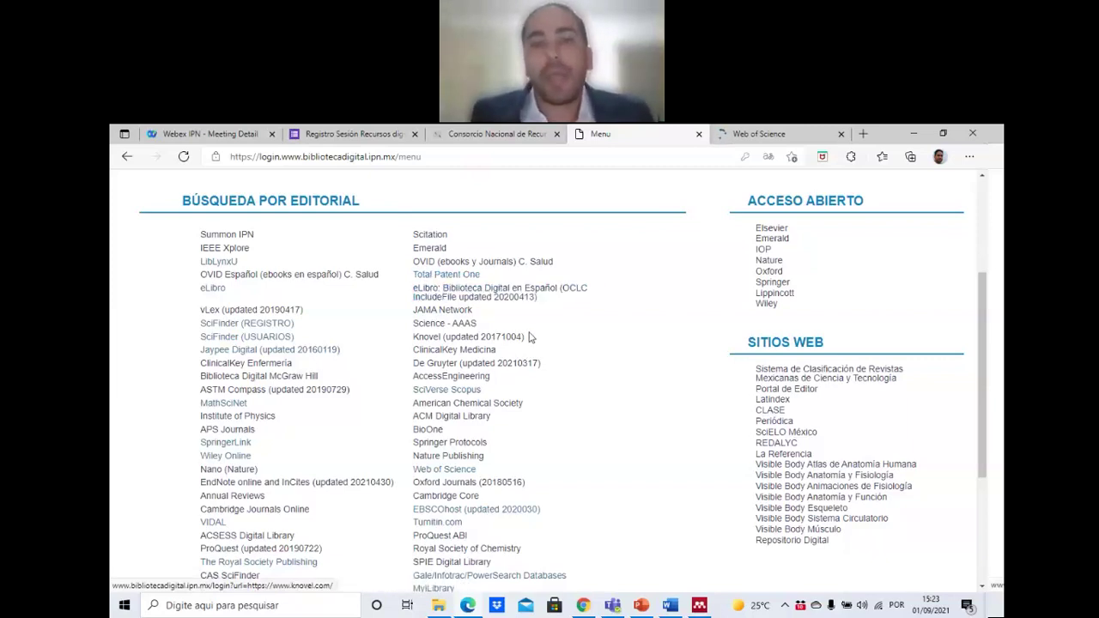
pyautogui.scroll(-3, 527, 328)
pyautogui.scroll(1, 523, 310)
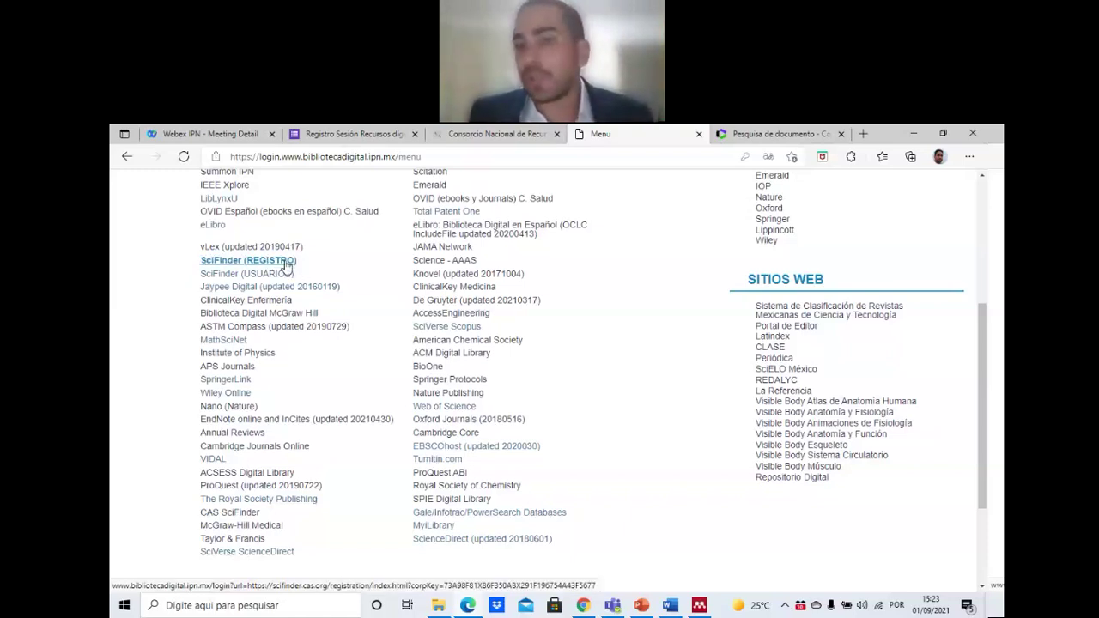
# - Open SciFinder (REGISTRO) in a new tab from the resource menu
pyautogui.rightClick(286, 266)
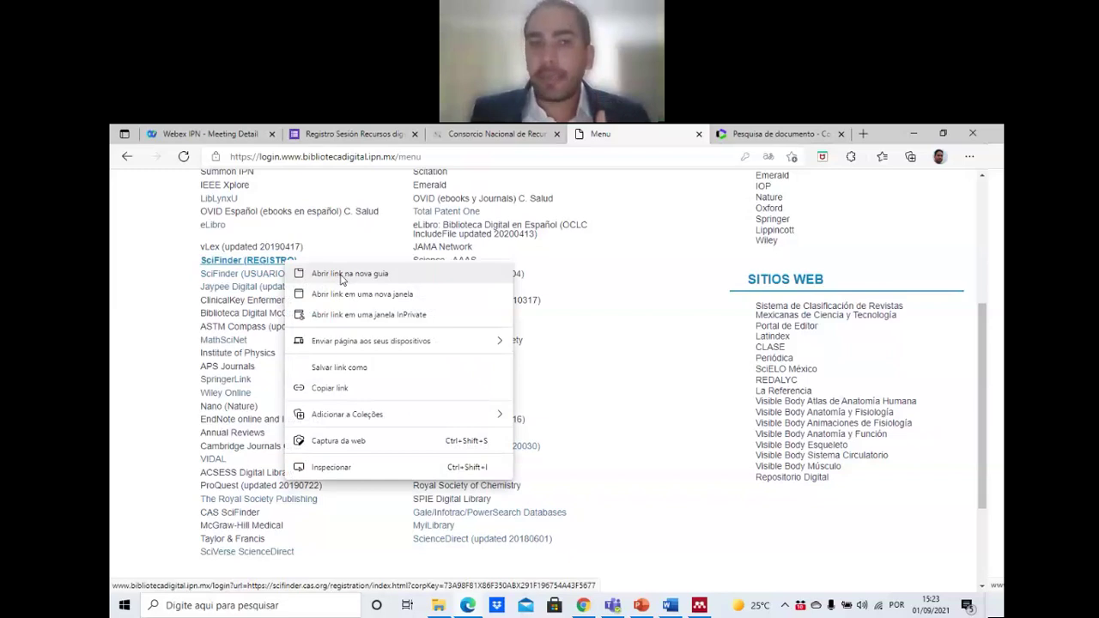
pyautogui.click(341, 274)
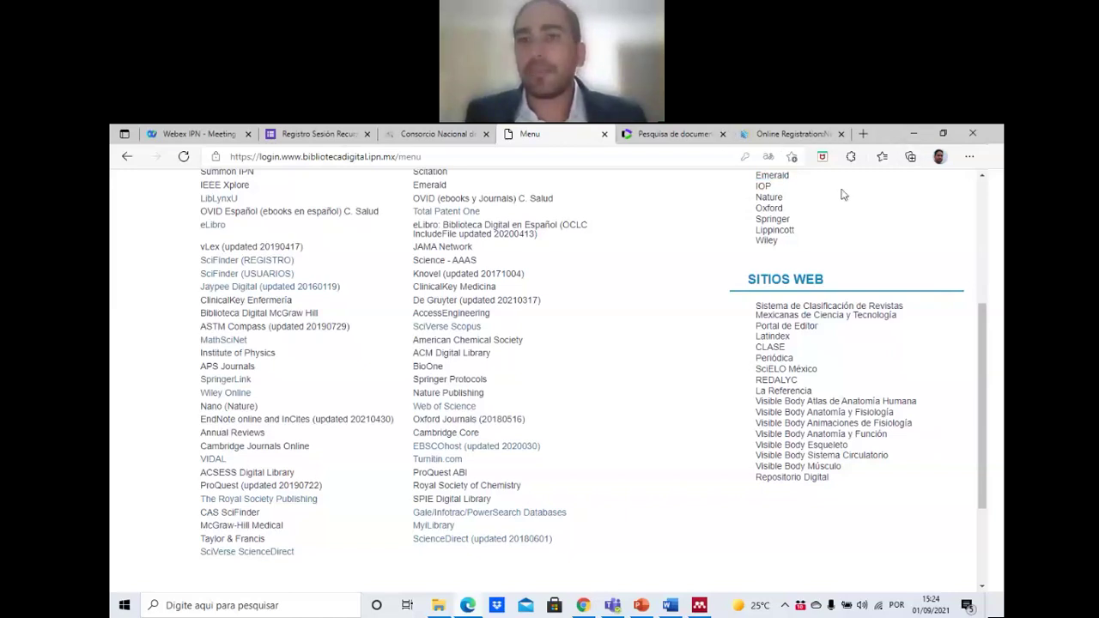
# - Review the SciFinder registration, Web of Science search, library menu and SciFinder login tabs
pyautogui.scroll(3, 841, 195)
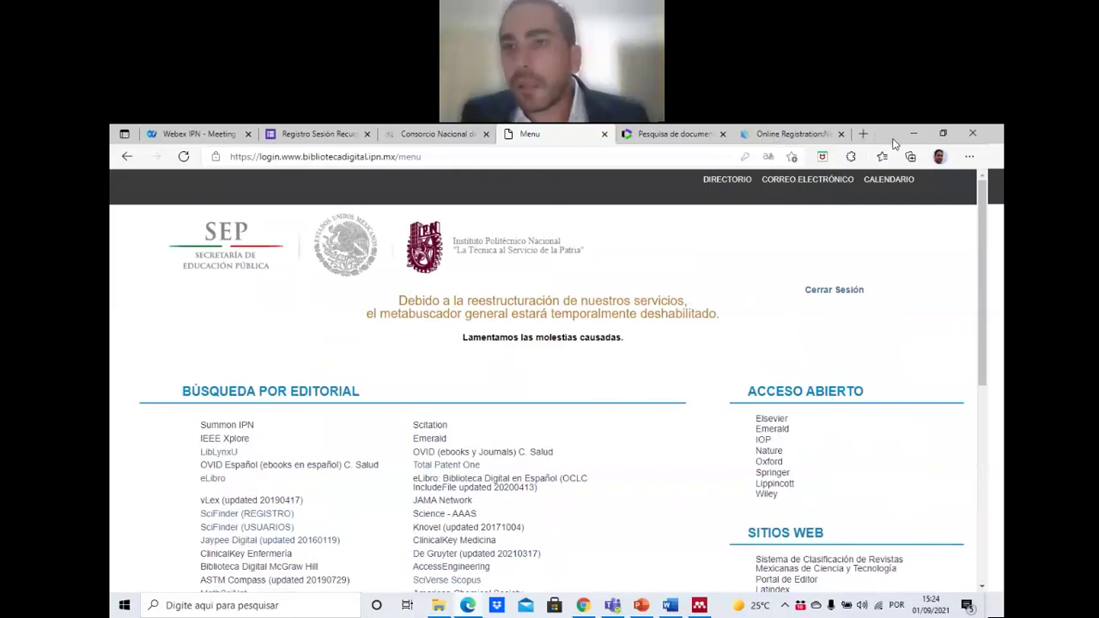
pyautogui.click(786, 135)
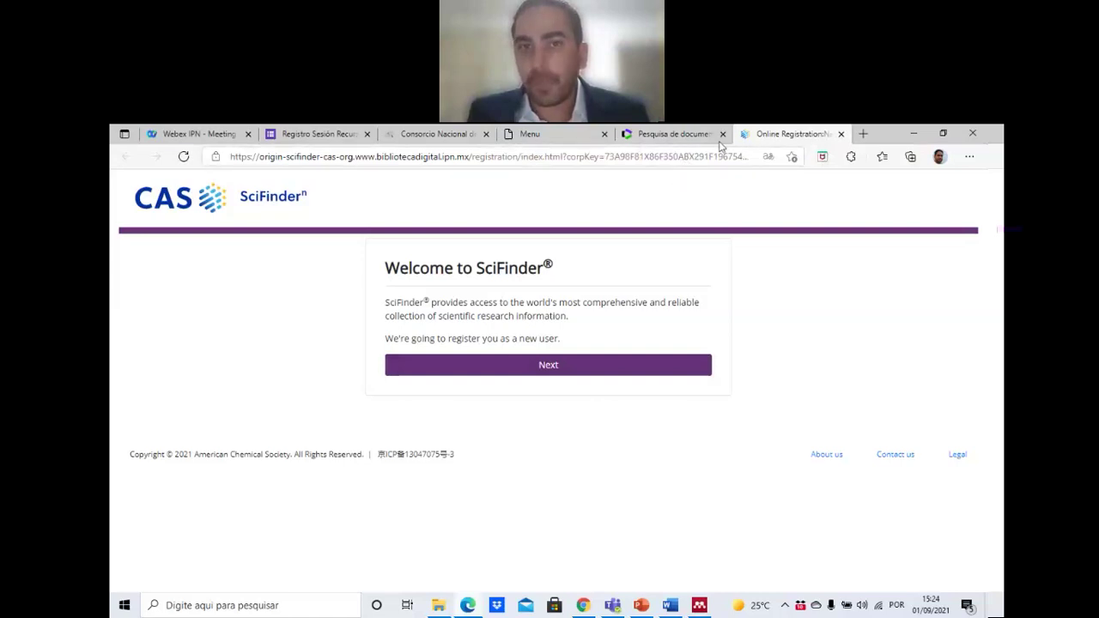
pyautogui.click(691, 135)
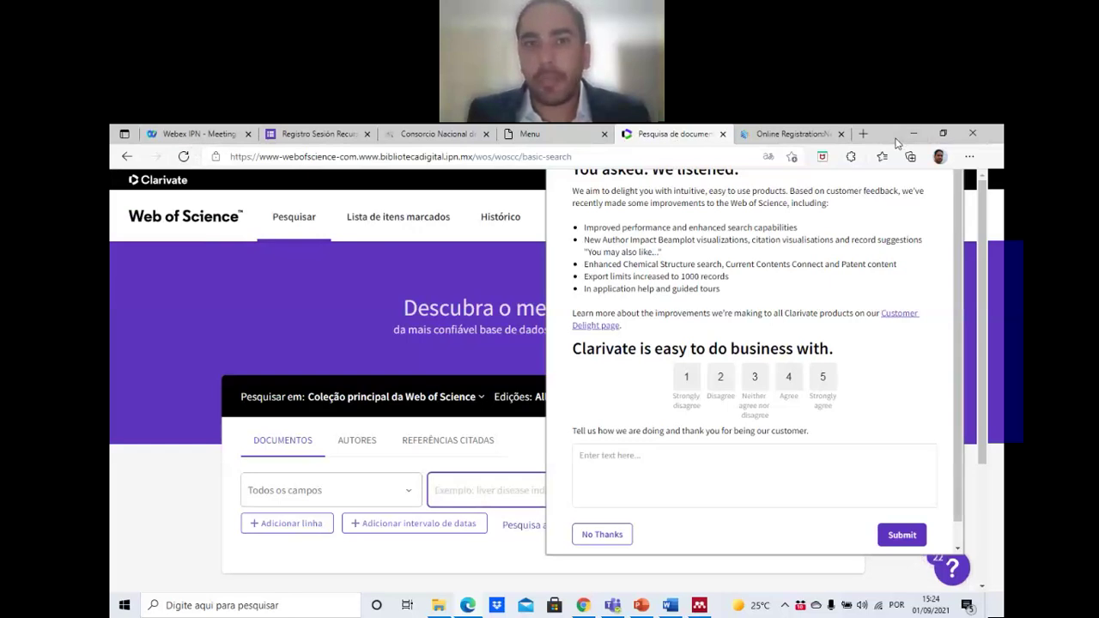
pyautogui.click(573, 142)
pyautogui.scroll(-1, 262, 471)
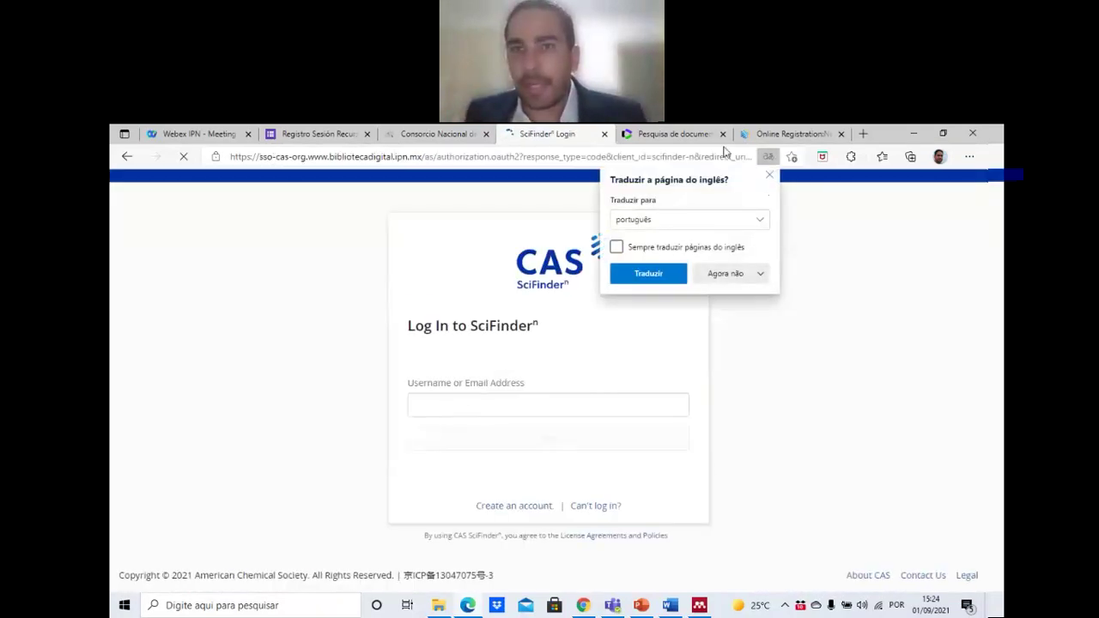
pyautogui.click(780, 139)
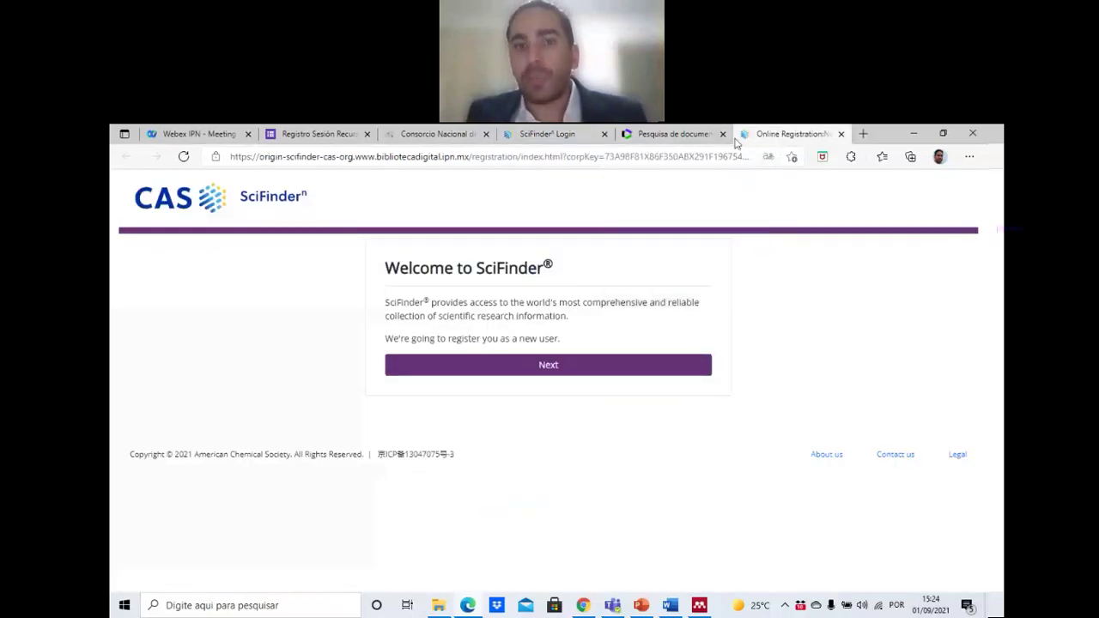
pyautogui.click(687, 136)
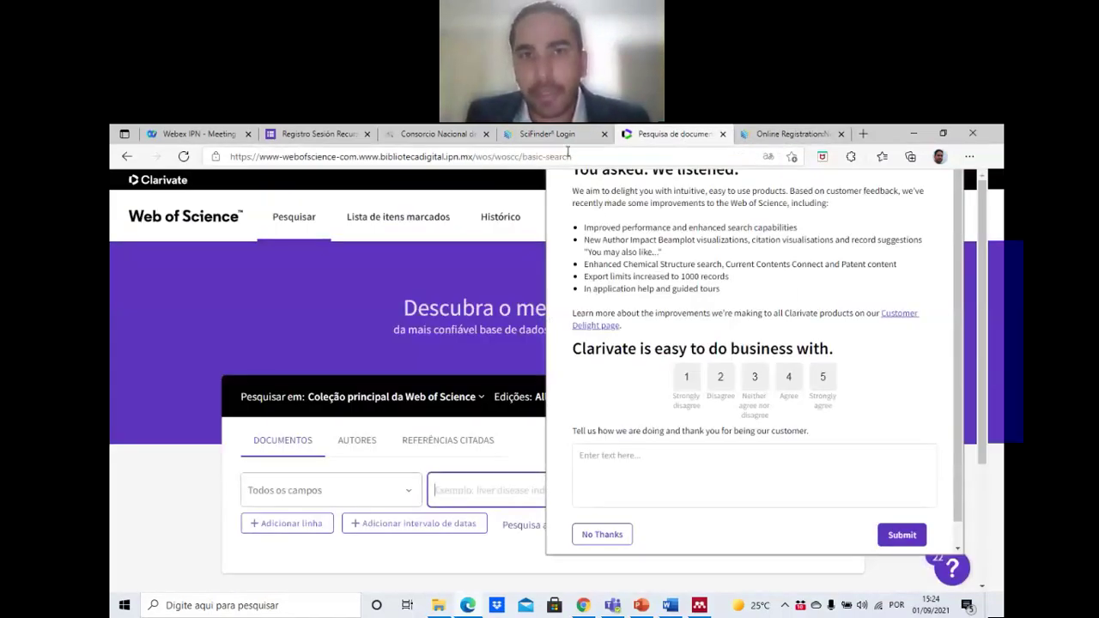
pyautogui.click(558, 136)
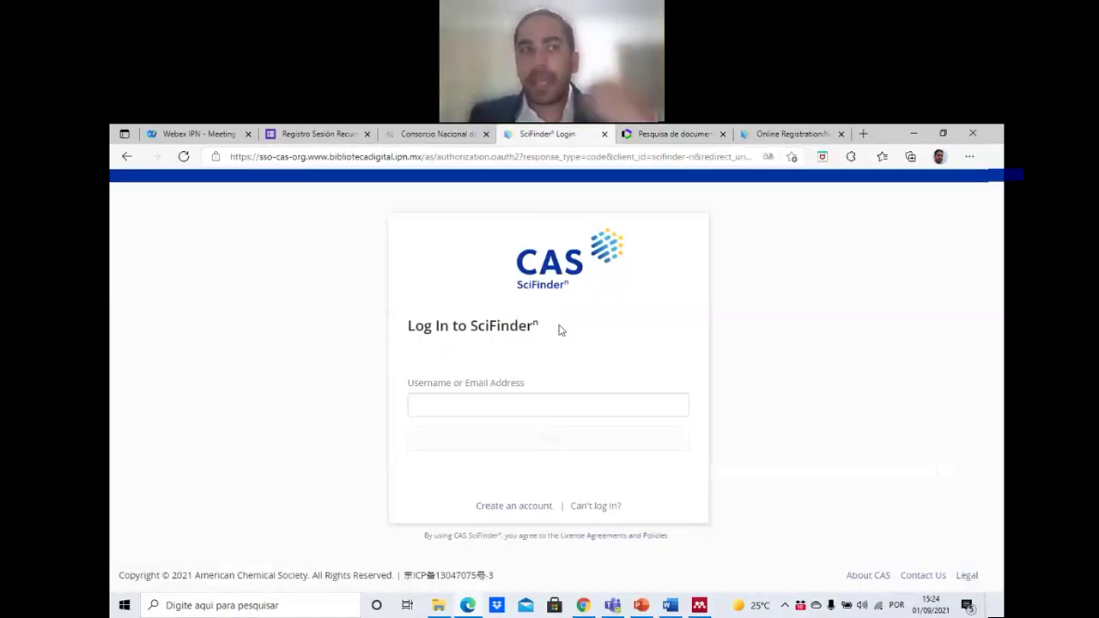
# - Go back from SciFinder login to the library menu and close the Web of Science and SciFinder registration tabs
pyautogui.click(125, 158)
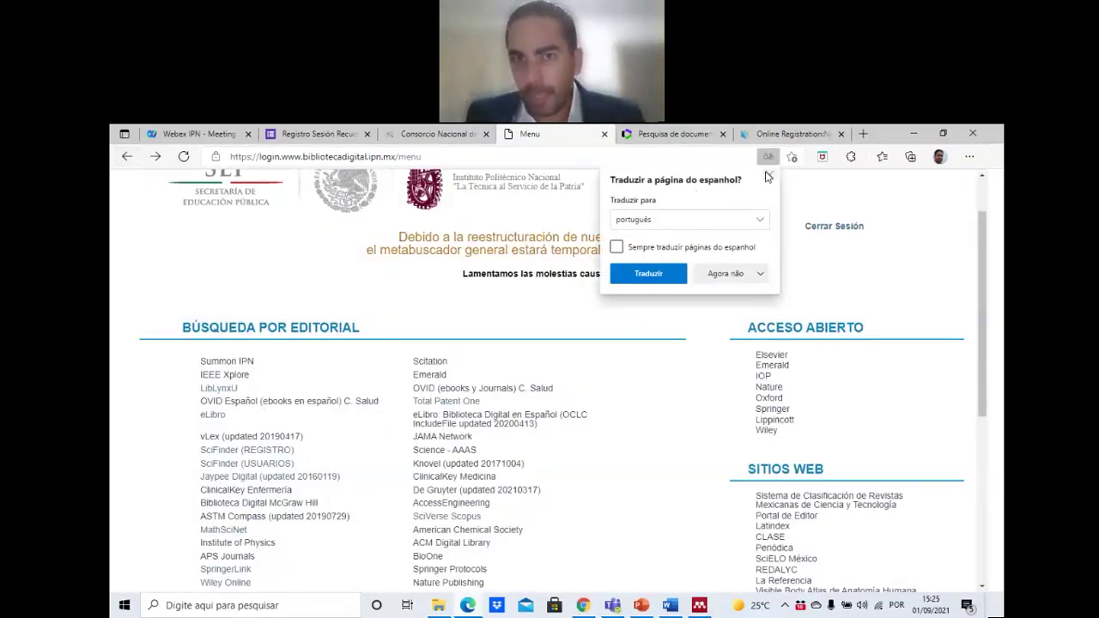
pyautogui.click(769, 176)
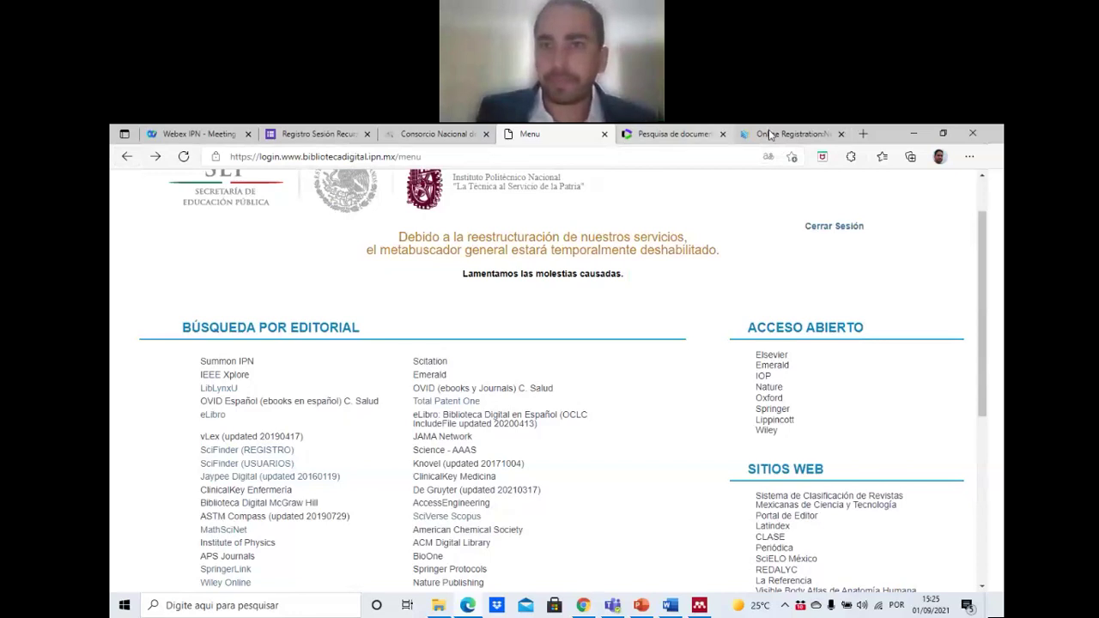
pyautogui.click(724, 135)
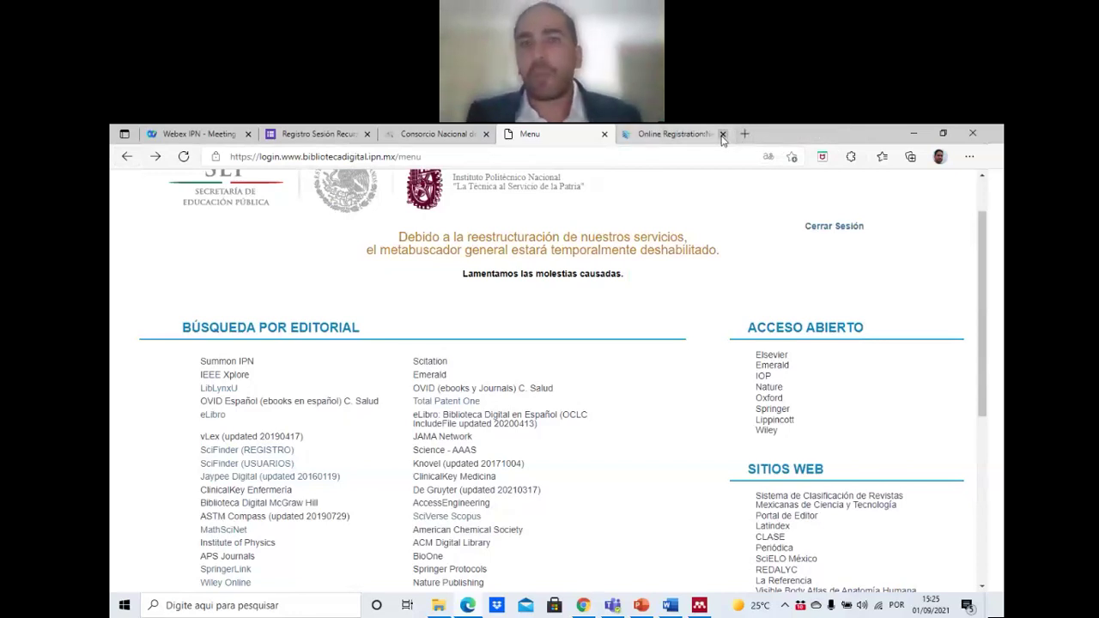
pyautogui.click(723, 135)
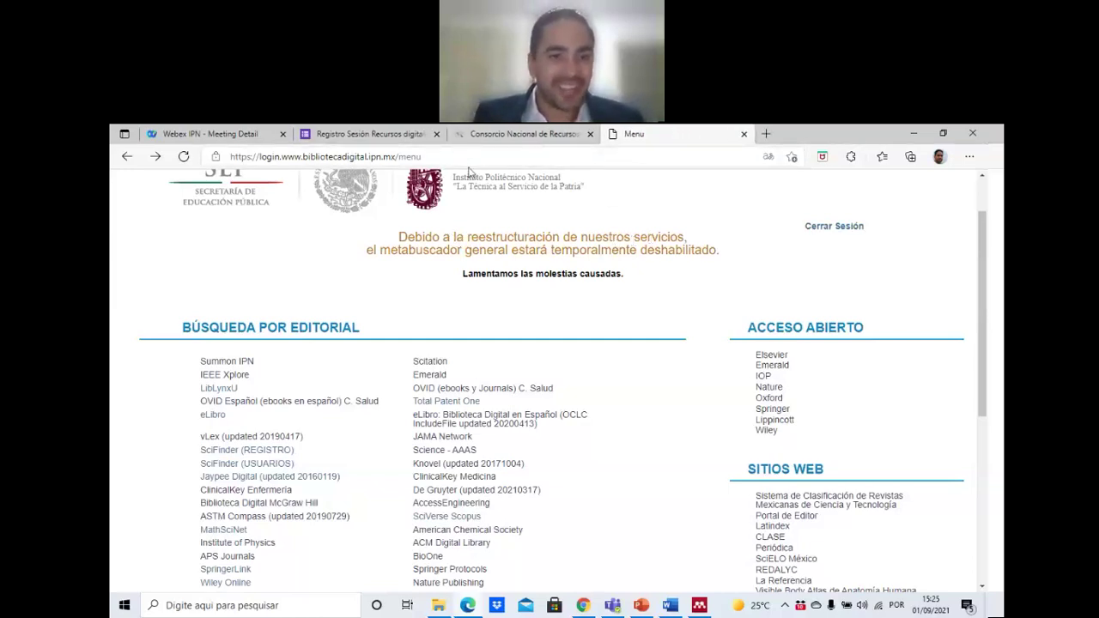
# - Open the library's Web of Science link in a new tab
pyautogui.scroll(-2, 451, 468)
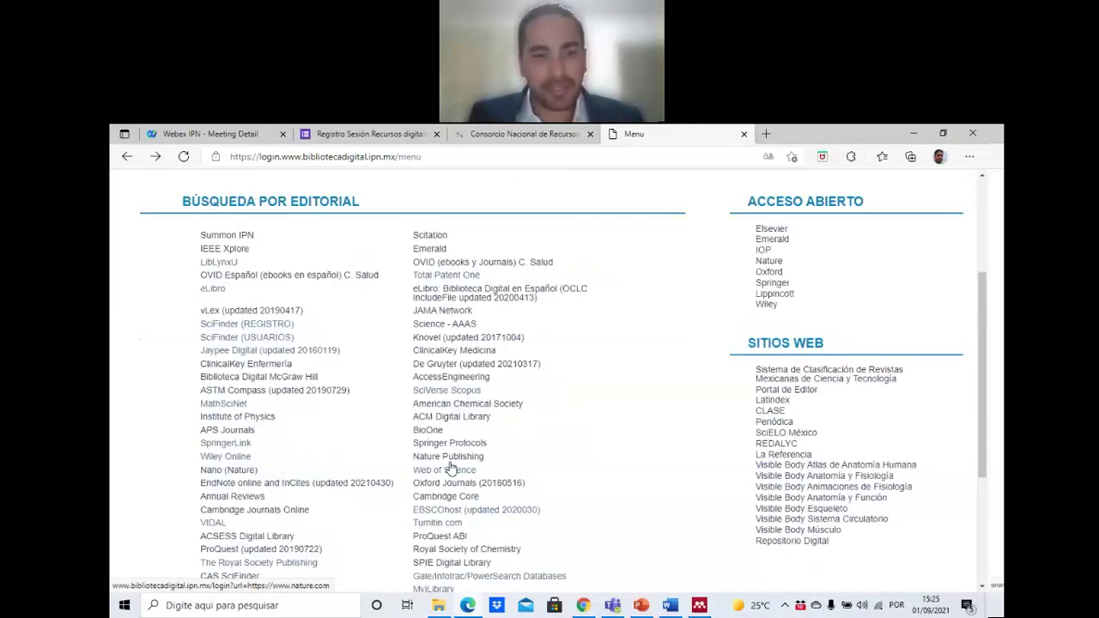
pyautogui.rightClick(457, 469)
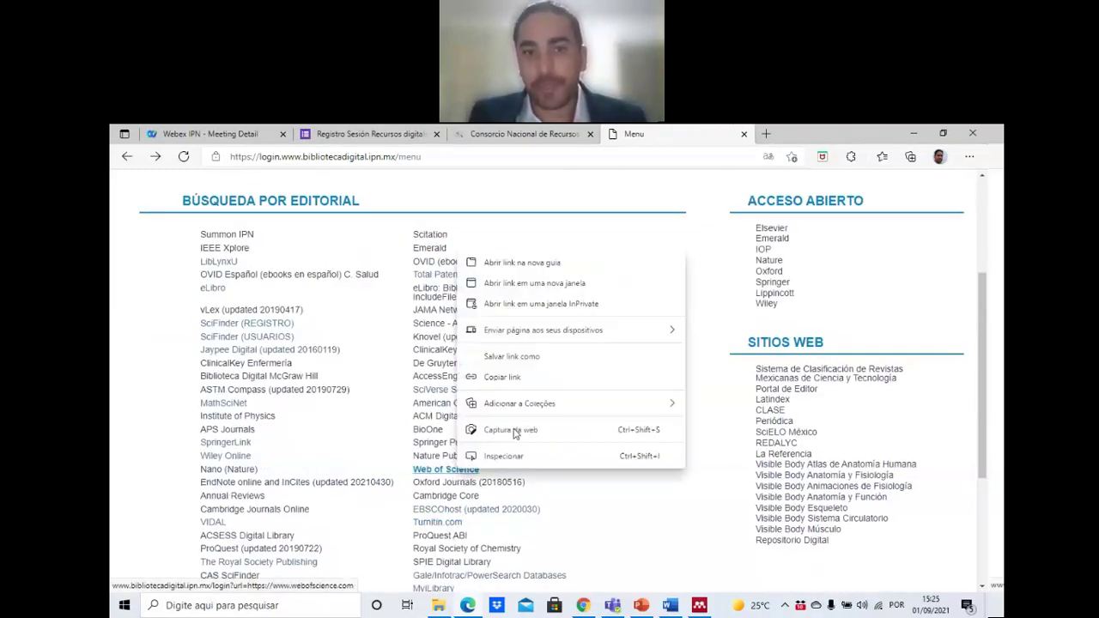
pyautogui.click(522, 262)
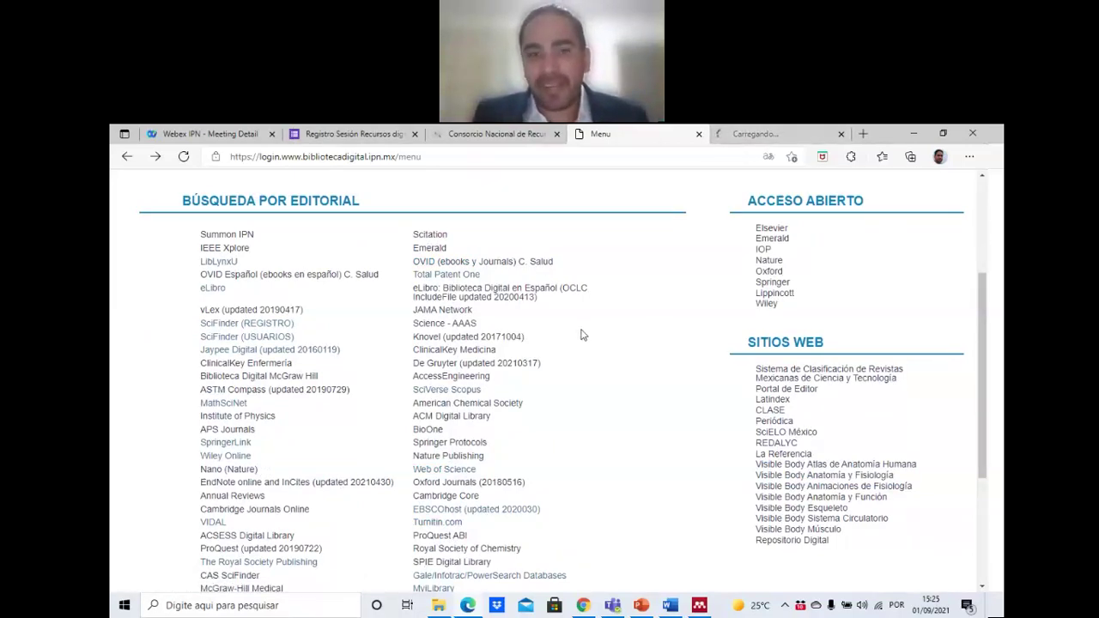
pyautogui.scroll(-2, 580, 335)
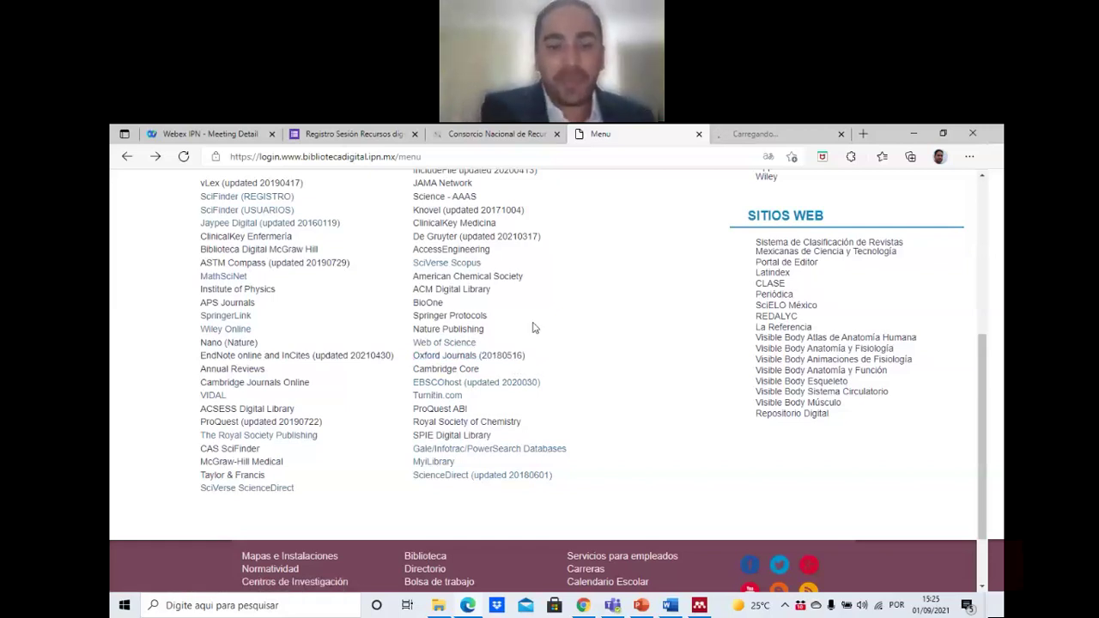
# - Find the Knovel link by searching 'kno' and open it in a new tab
pyautogui.hotkey('ctrl', 'f')
pyautogui.write('kno')
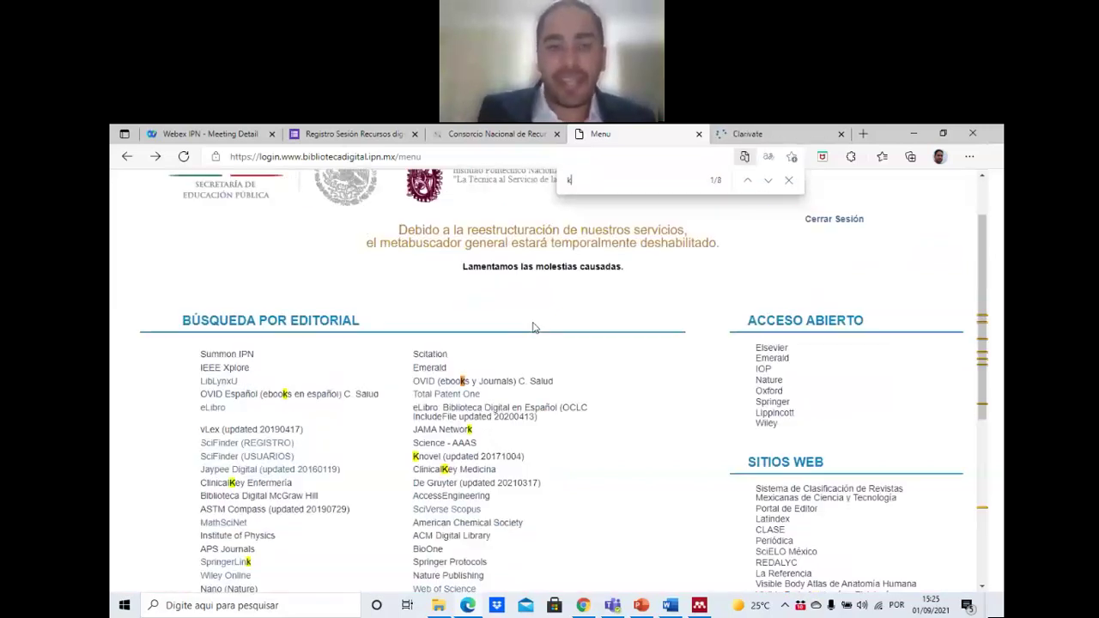
pyautogui.rightClick(458, 465)
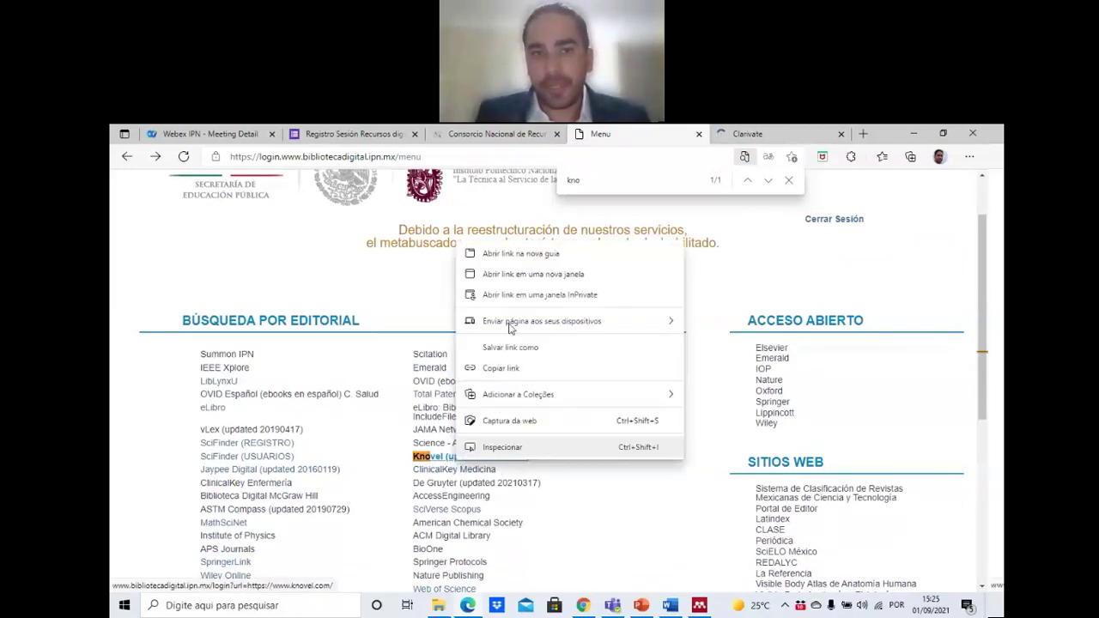
pyautogui.click(503, 253)
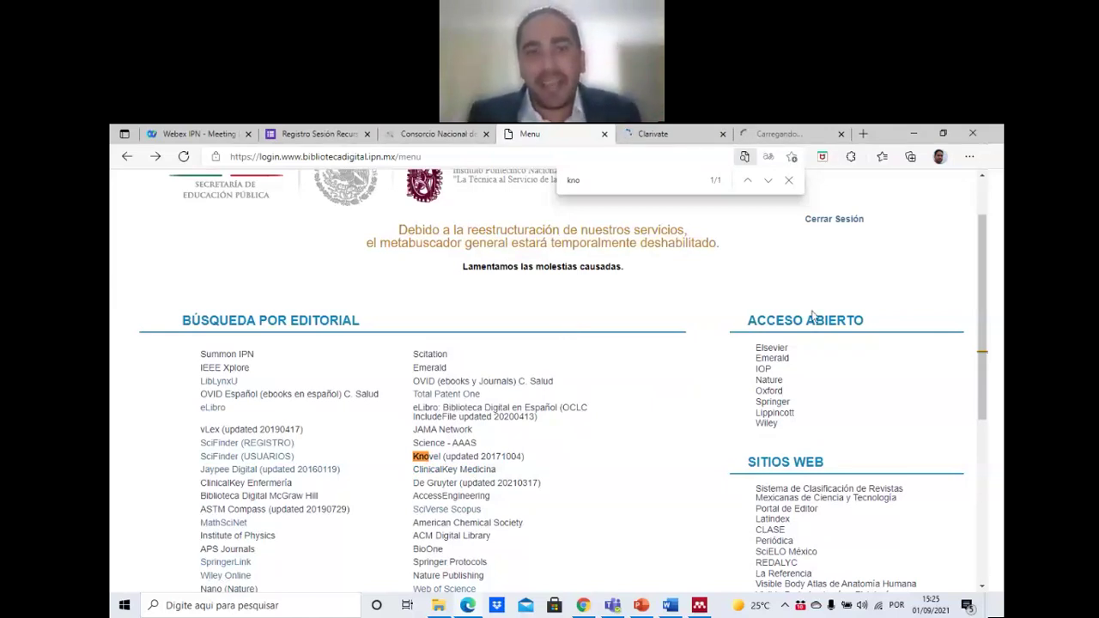
# - Dismiss the Web of Science feedback survey and switch the site language to Español
pyautogui.click(691, 138)
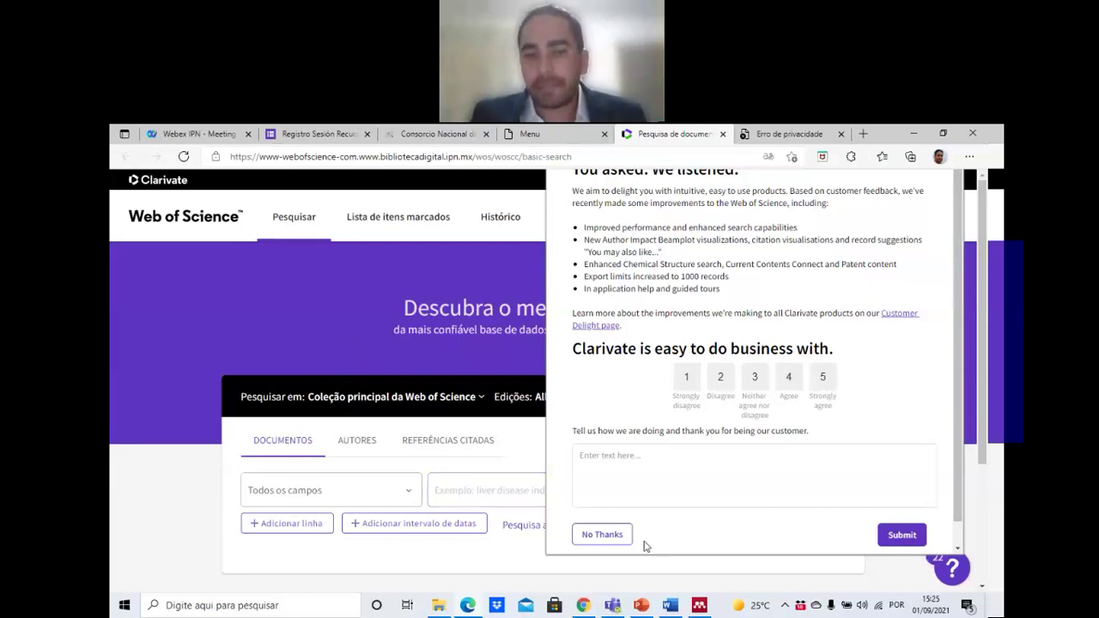
pyautogui.click(602, 535)
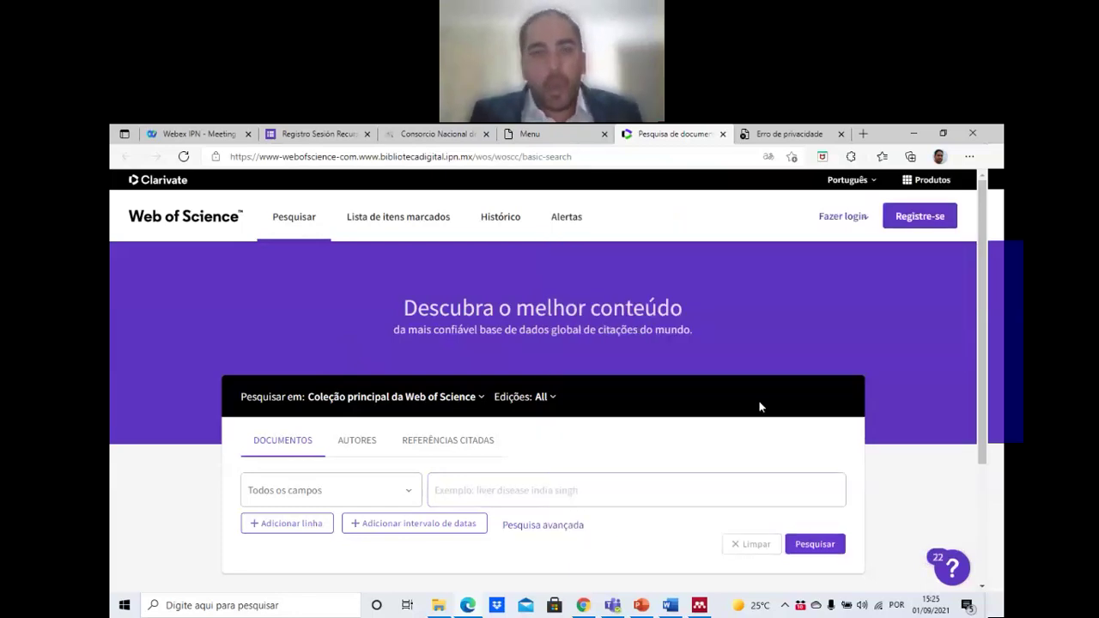
pyautogui.click(850, 180)
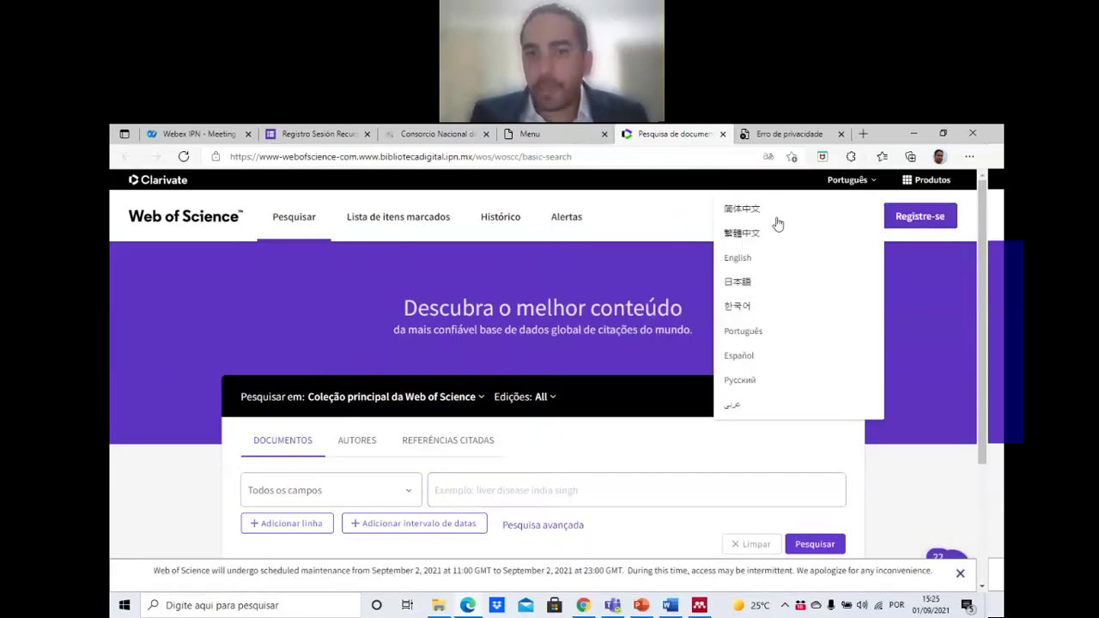
pyautogui.click(738, 359)
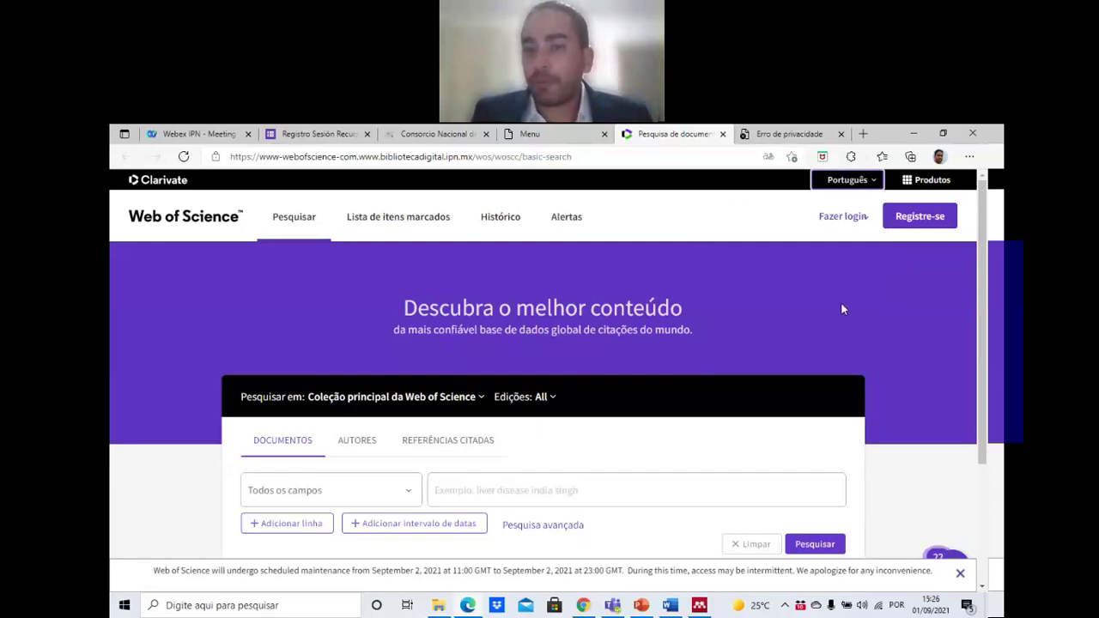
# - Look over the sign-in options on the Web of Science search page
pyautogui.click(840, 222)
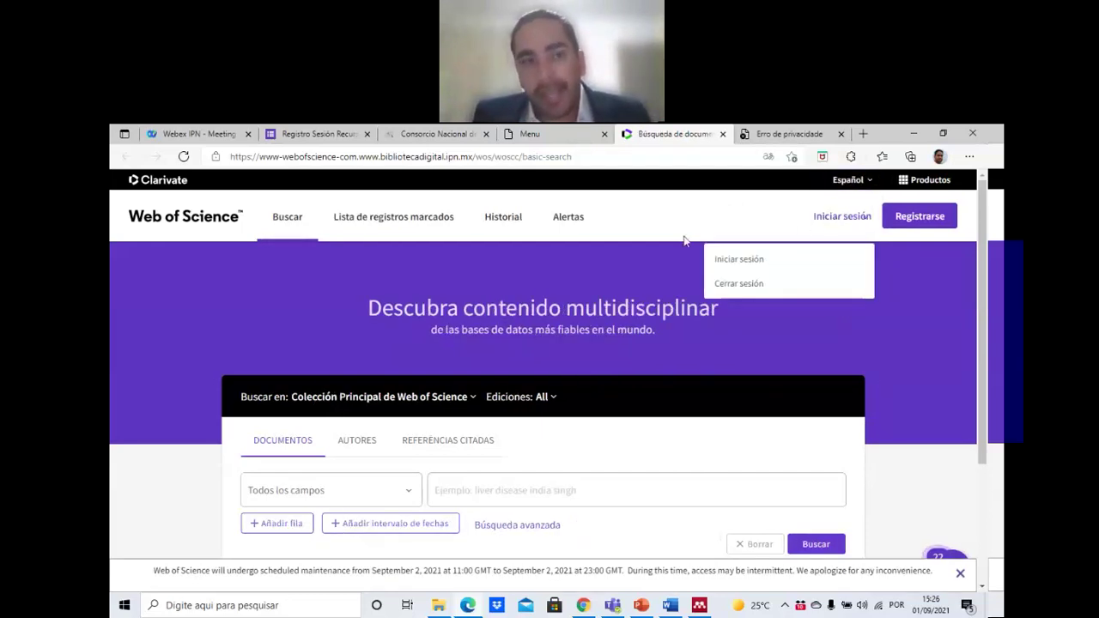
pyautogui.scroll(-2, 388, 388)
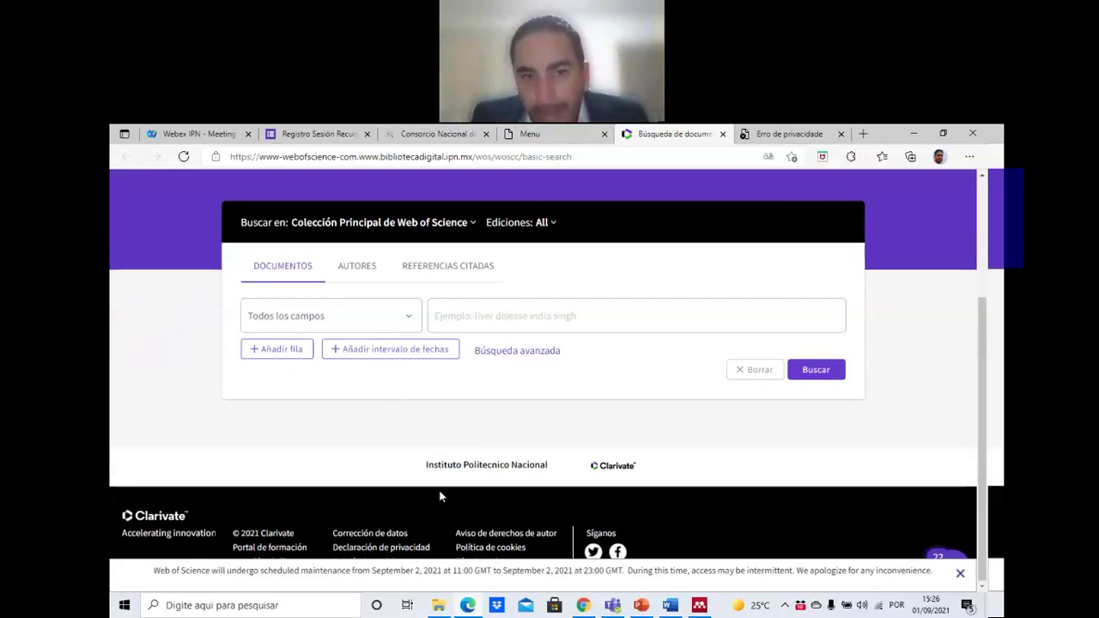
pyautogui.moveTo(434, 467); pyautogui.dragTo(538, 466)
pyautogui.scroll(2, 577, 458)
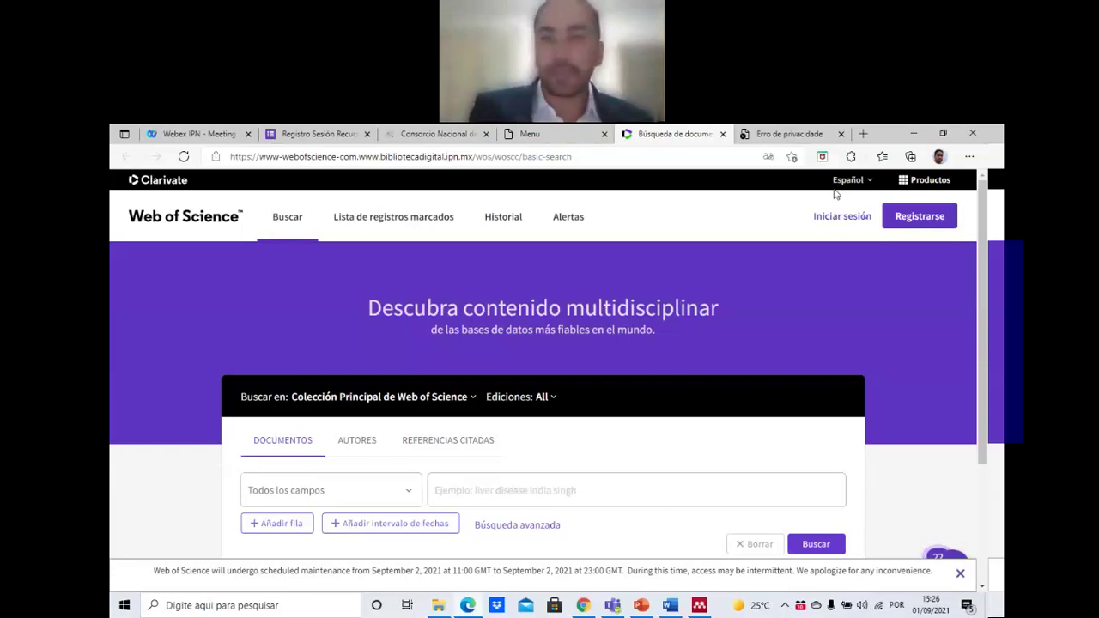
# - Open the Web of Science Registrarse sign-up form, scroll through it, then close the Knovel privacy-error tab
pyautogui.click(923, 217)
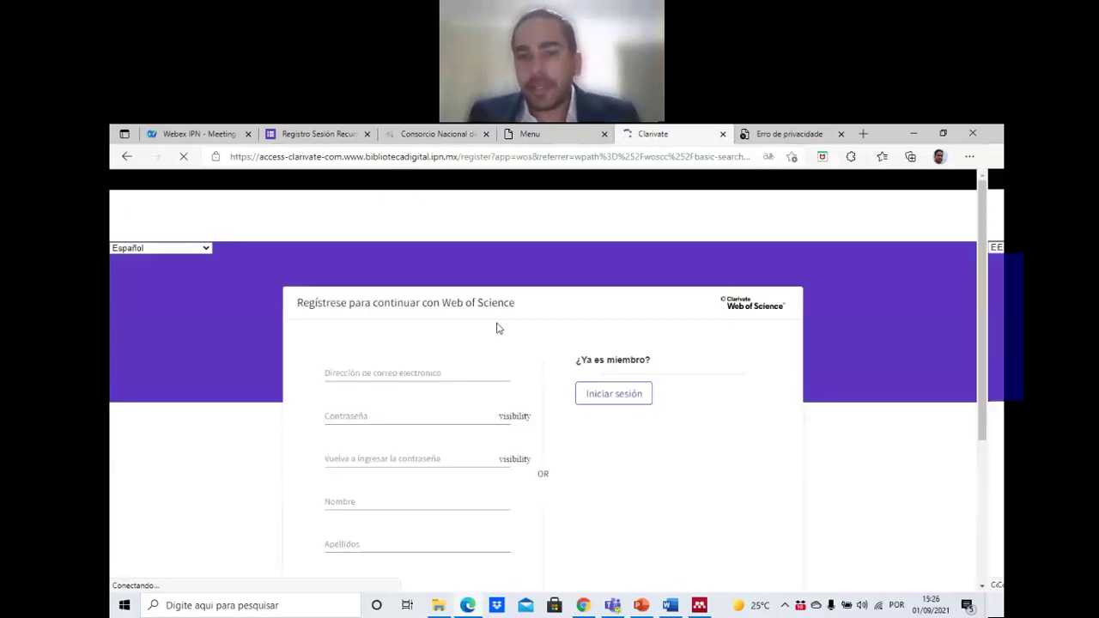
pyautogui.scroll(-1, 496, 331)
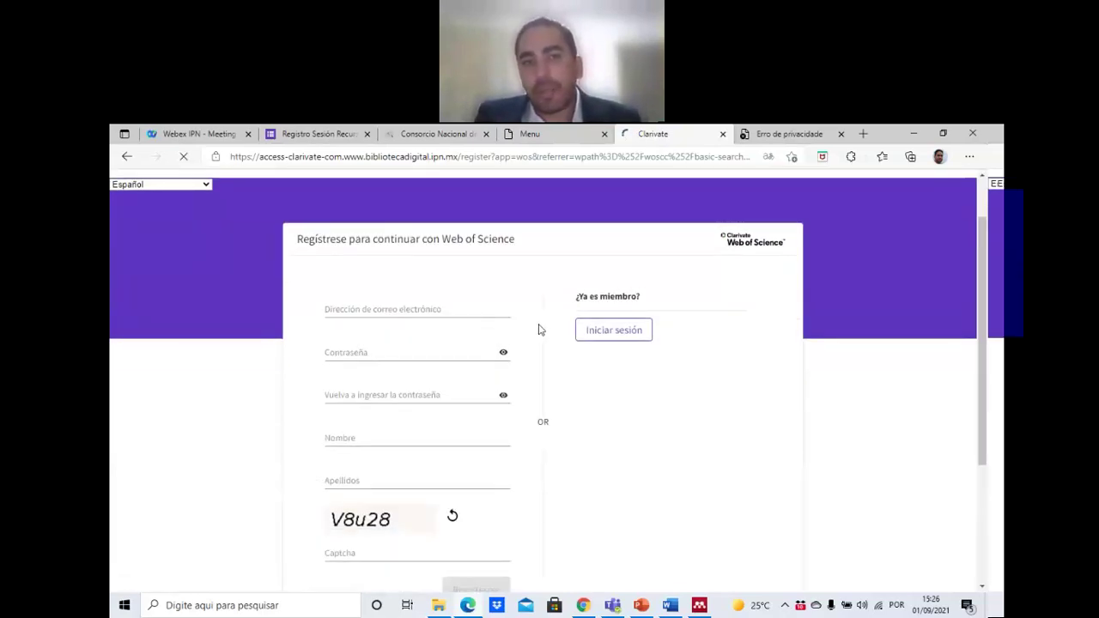
pyautogui.scroll(-2, 447, 309)
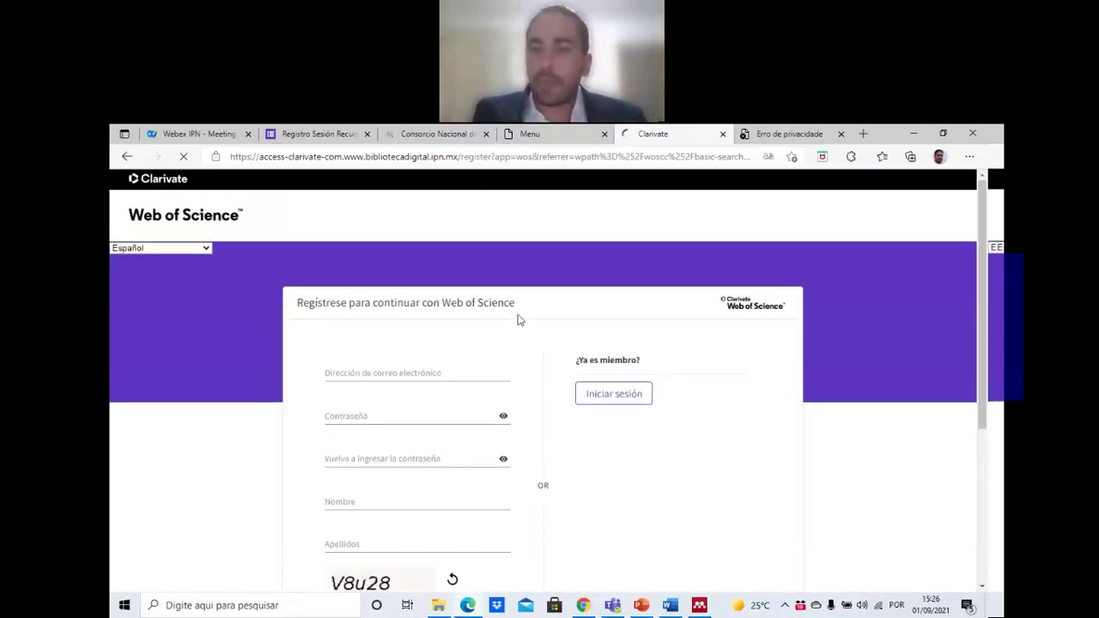
pyautogui.click(841, 134)
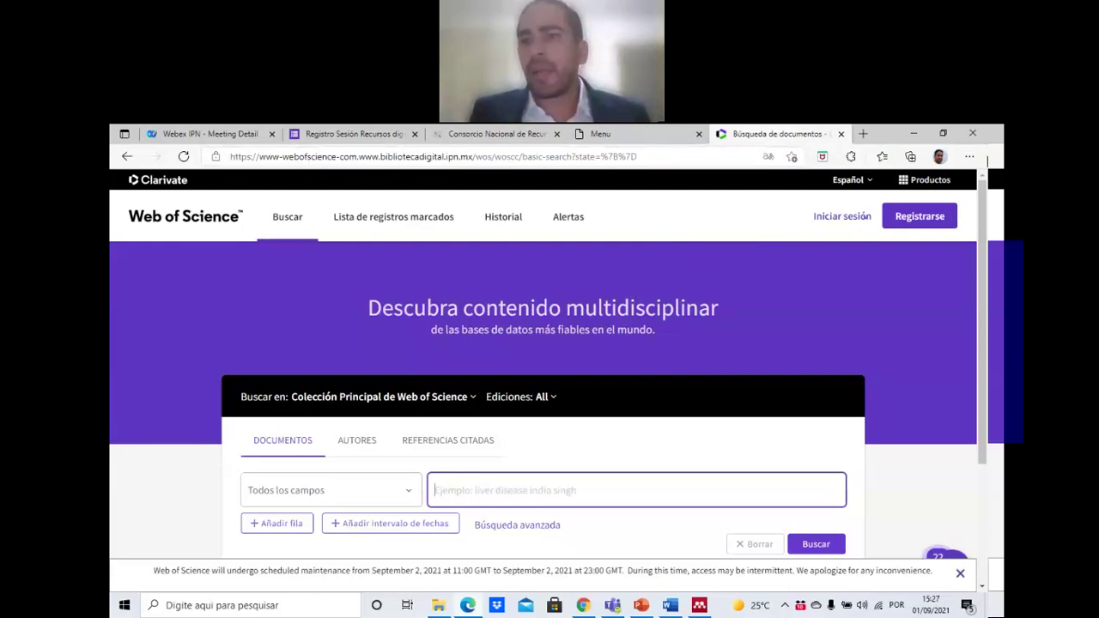
# - Load bibliotecadigital.ipn.mx in a new InPrivate window and put the cursor in the Usuario field
pyautogui.click(969, 156)
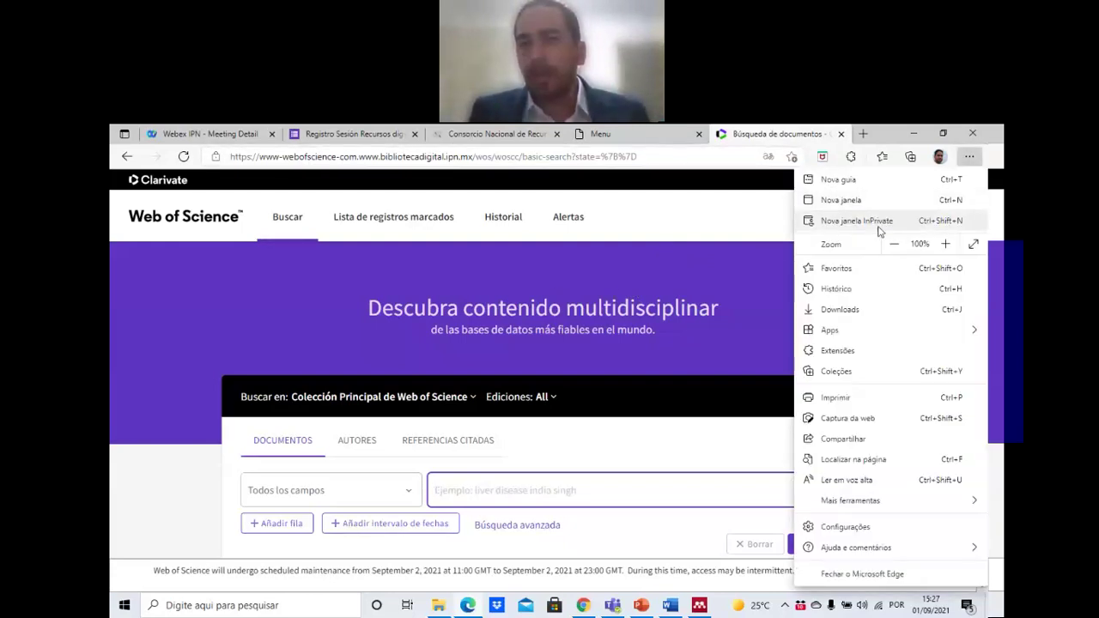
pyautogui.click(878, 214)
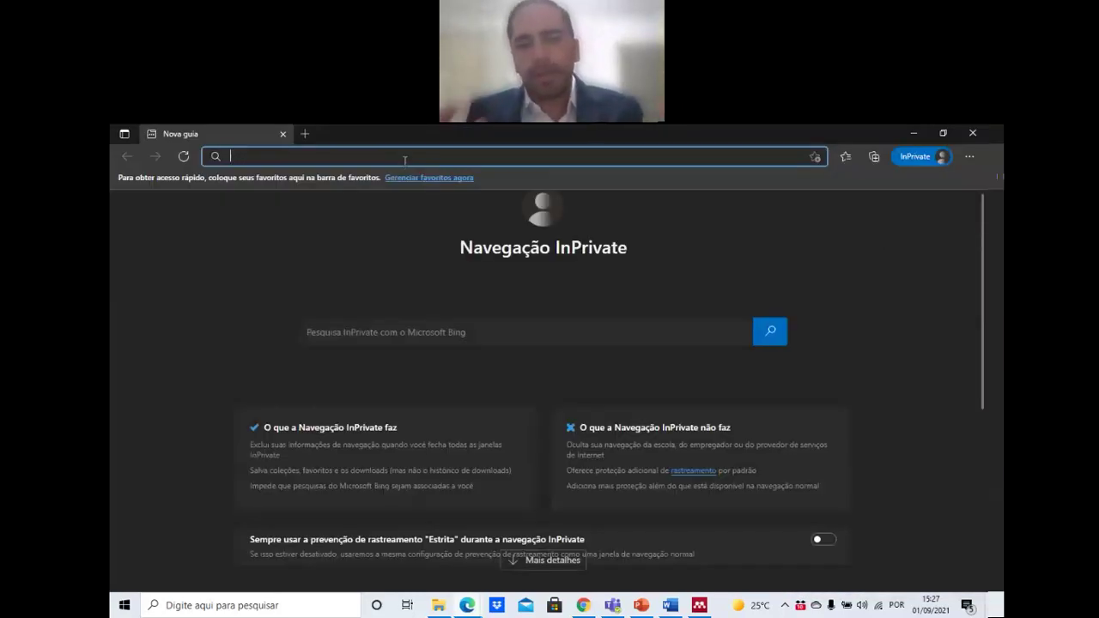
pyautogui.write('ww')
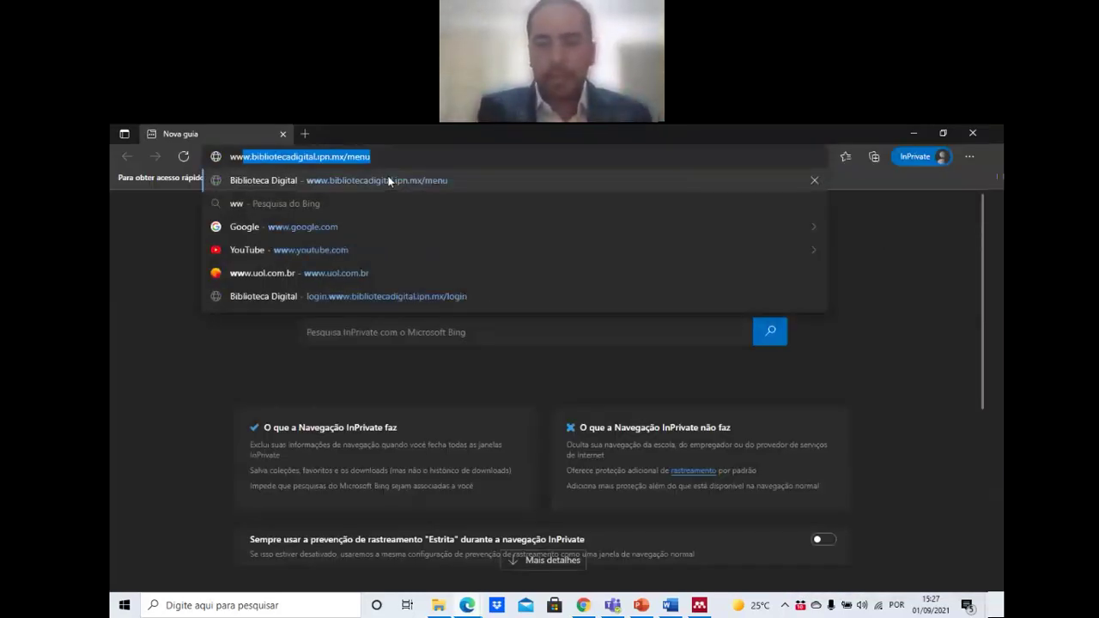
pyautogui.write('w')
pyautogui.press('Return')
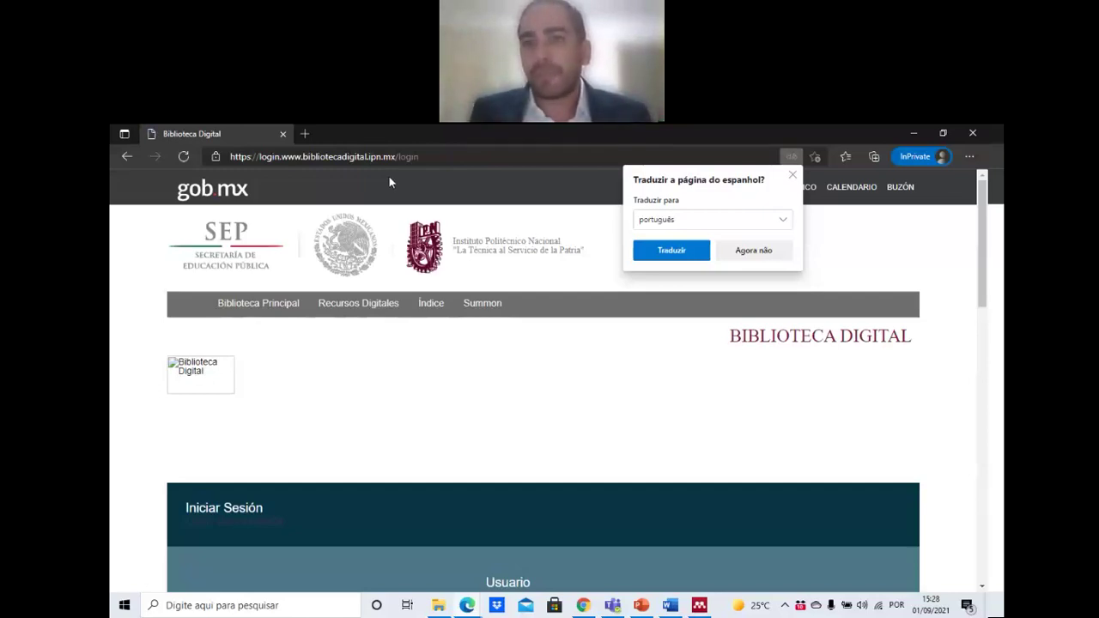
pyautogui.scroll(-3, 652, 306)
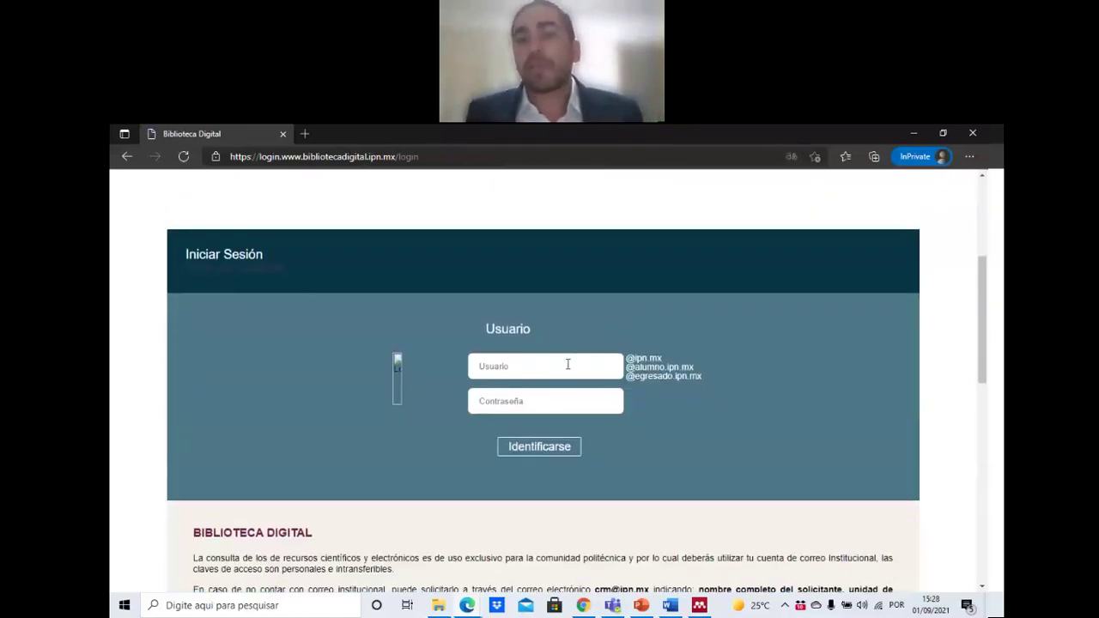
pyautogui.click(568, 364)
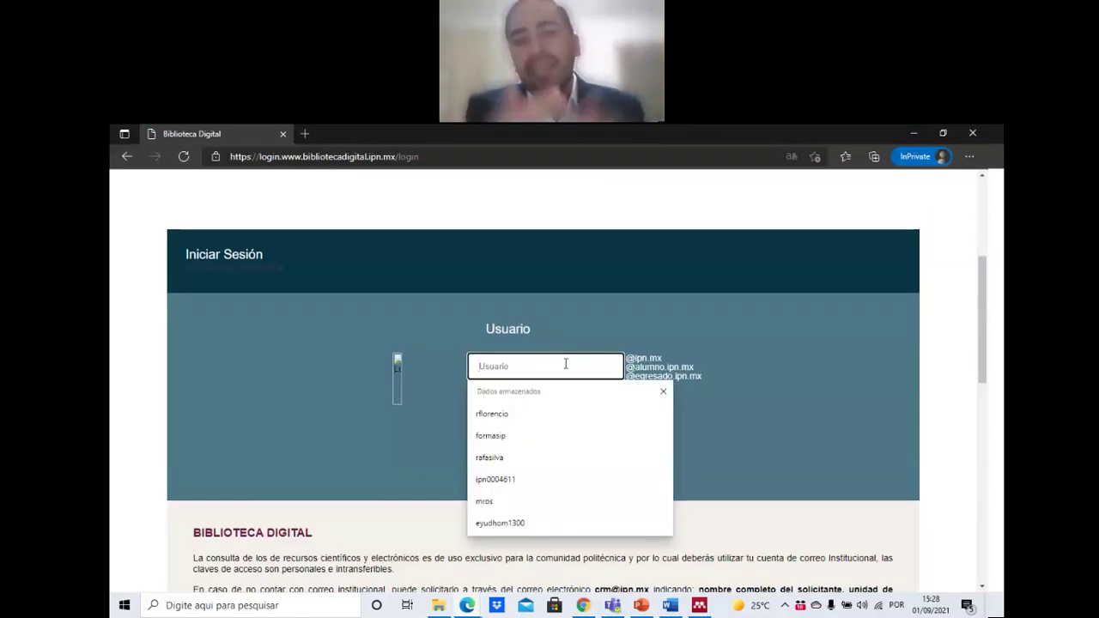